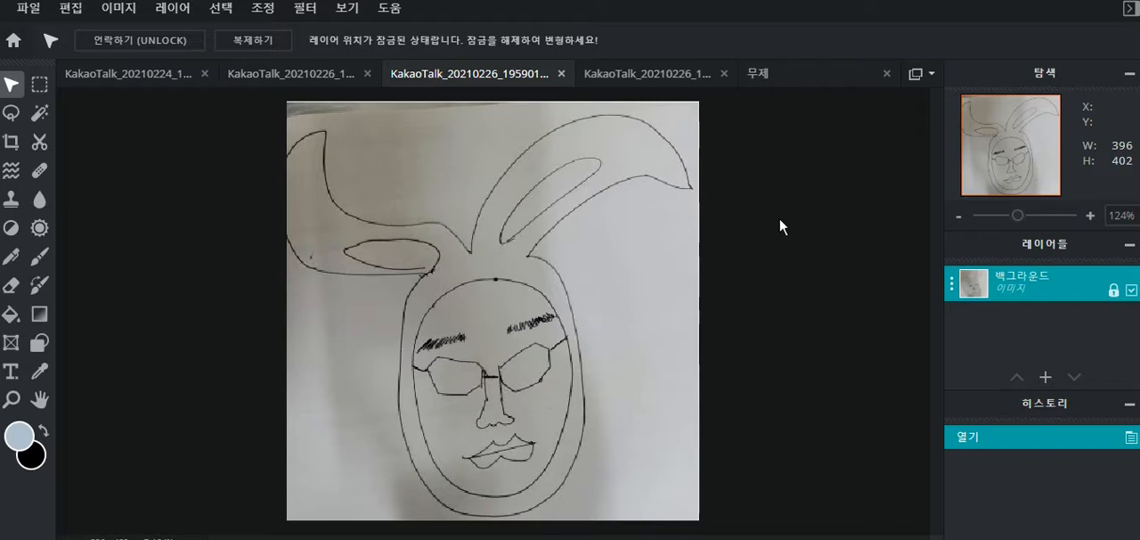
- Duplicate the background drawing layer and hide the original layer
key(ctrl+c)
key(ctrl+v)
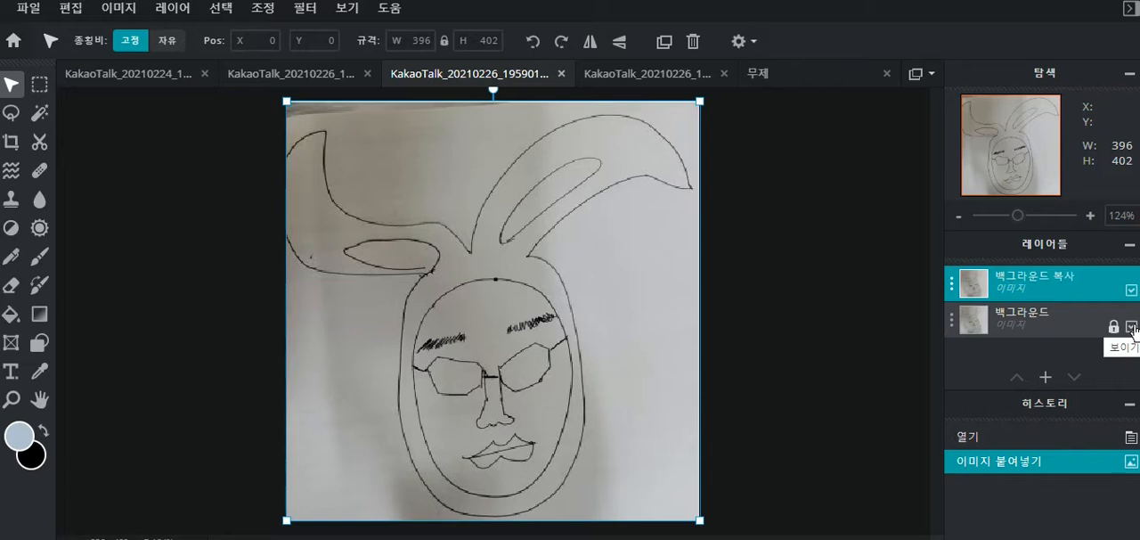
click(1131, 327)
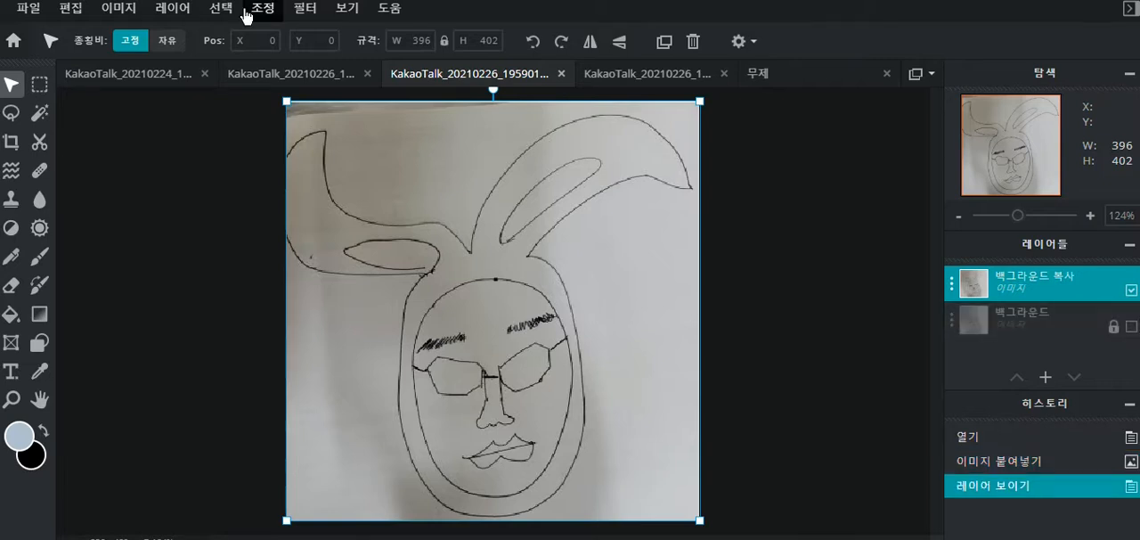
- Apply a Highlights & Shadows adjustment to the copied layer with highlights 200 and shadows 0
click(267, 12)
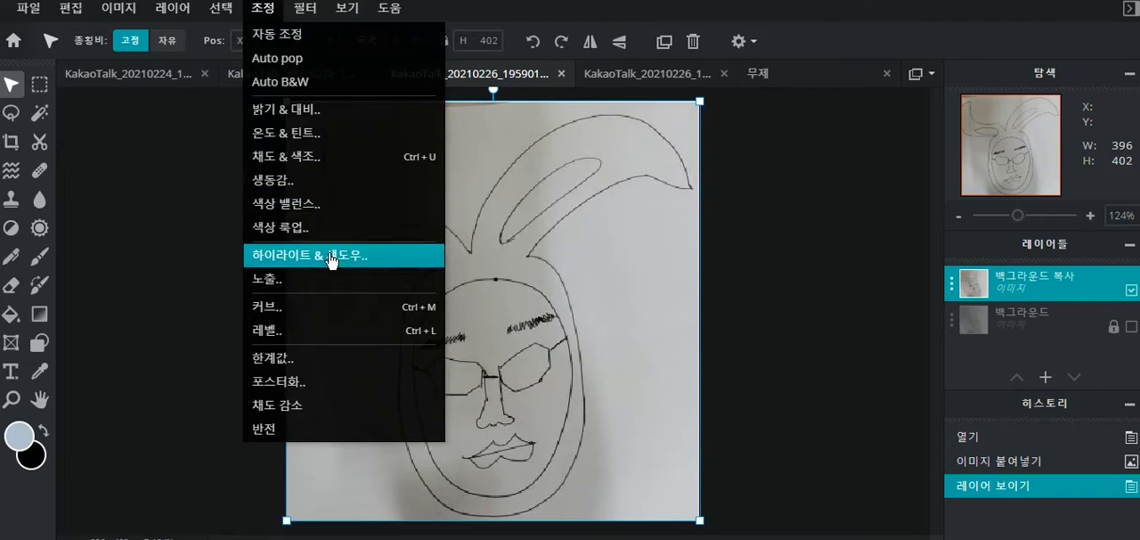
click(332, 260)
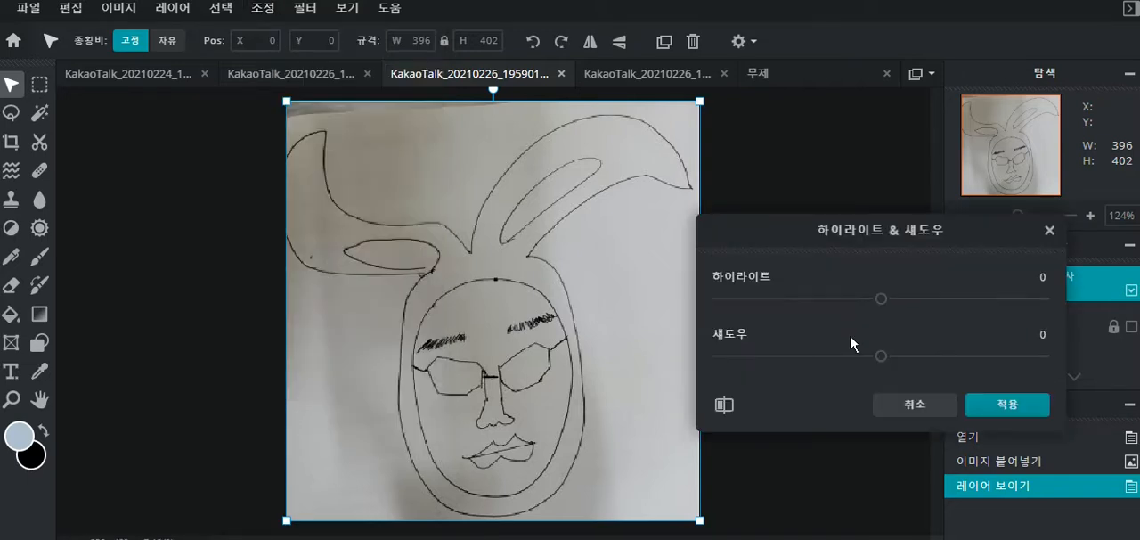
drag(879, 254, 855, 242)
drag(856, 287, 1018, 286)
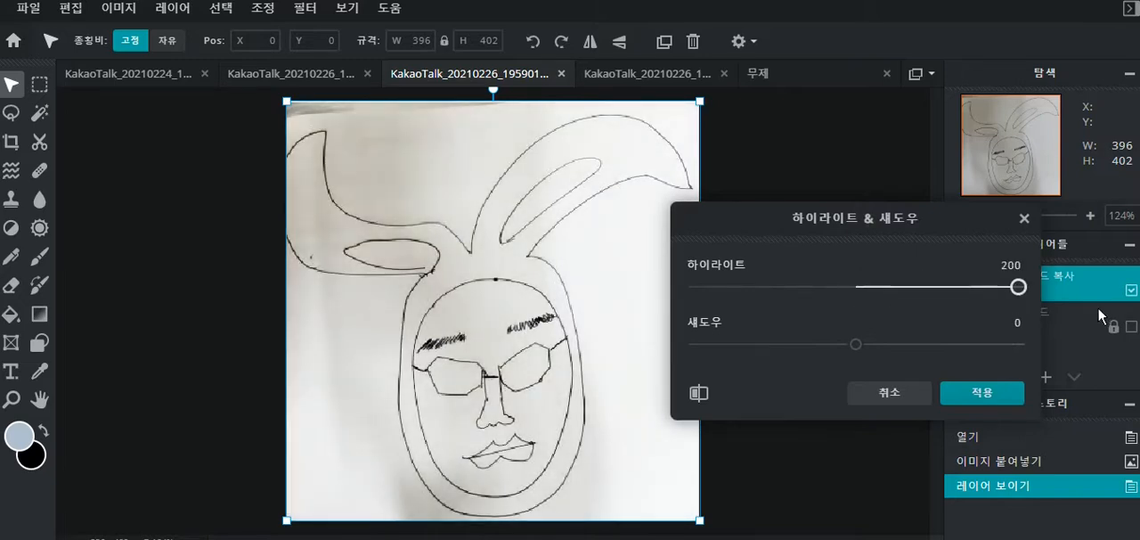
drag(796, 214, 821, 189)
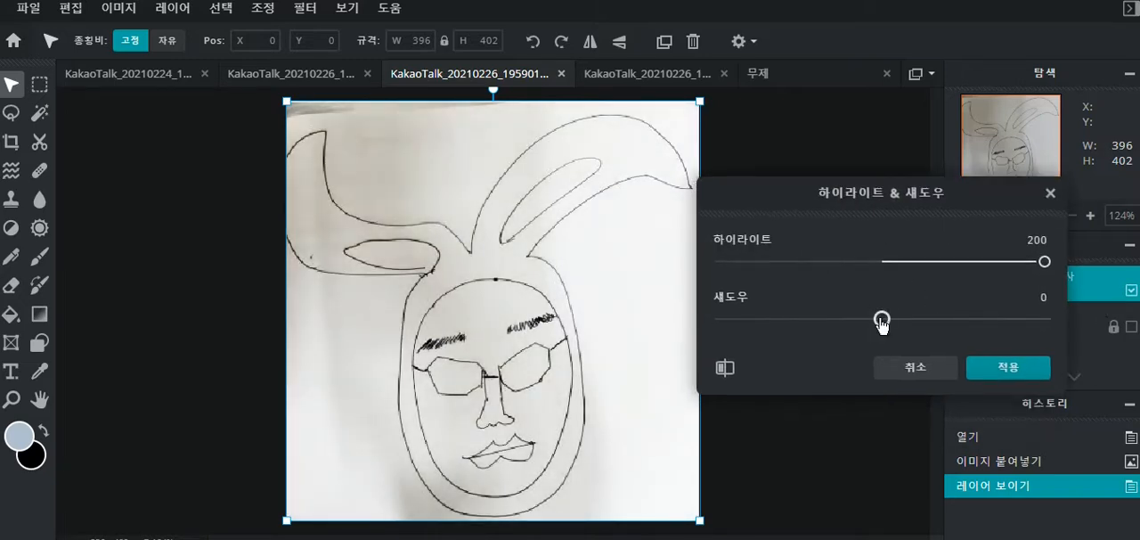
drag(882, 322, 682, 332)
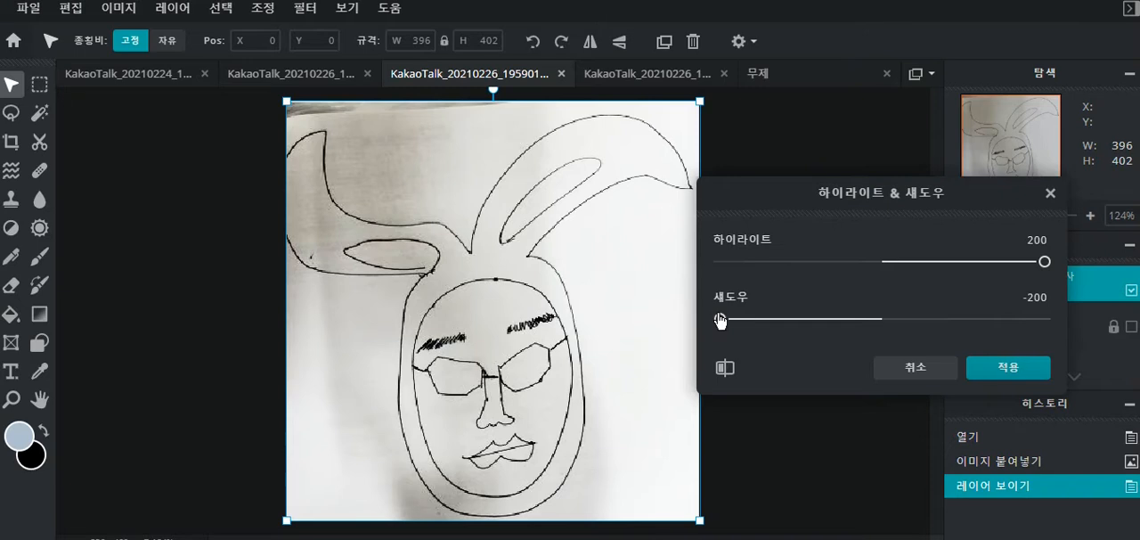
drag(721, 319, 957, 319)
drag(1064, 343, 882, 329)
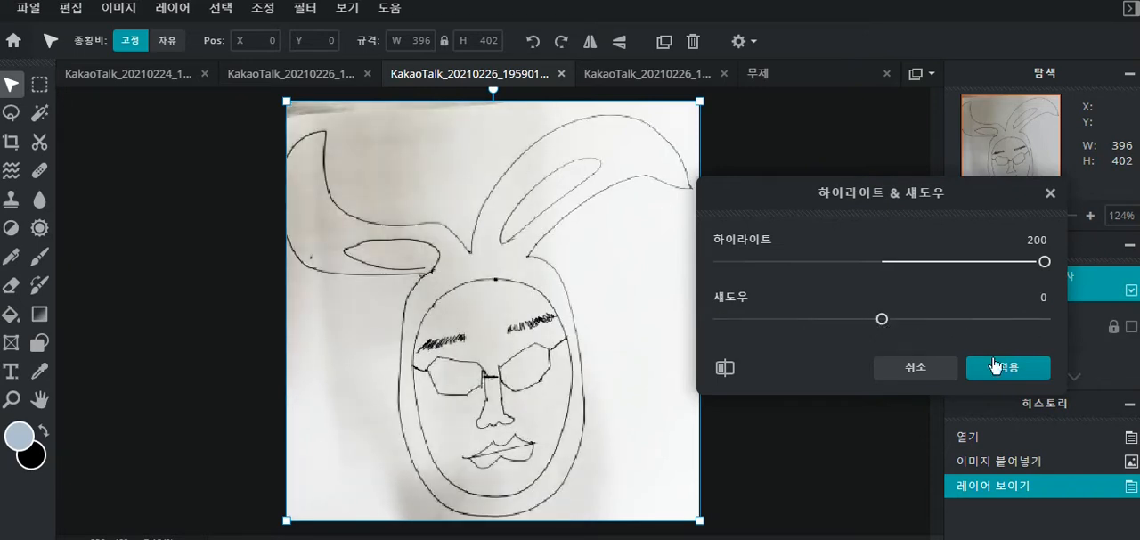
click(1003, 366)
click(998, 319)
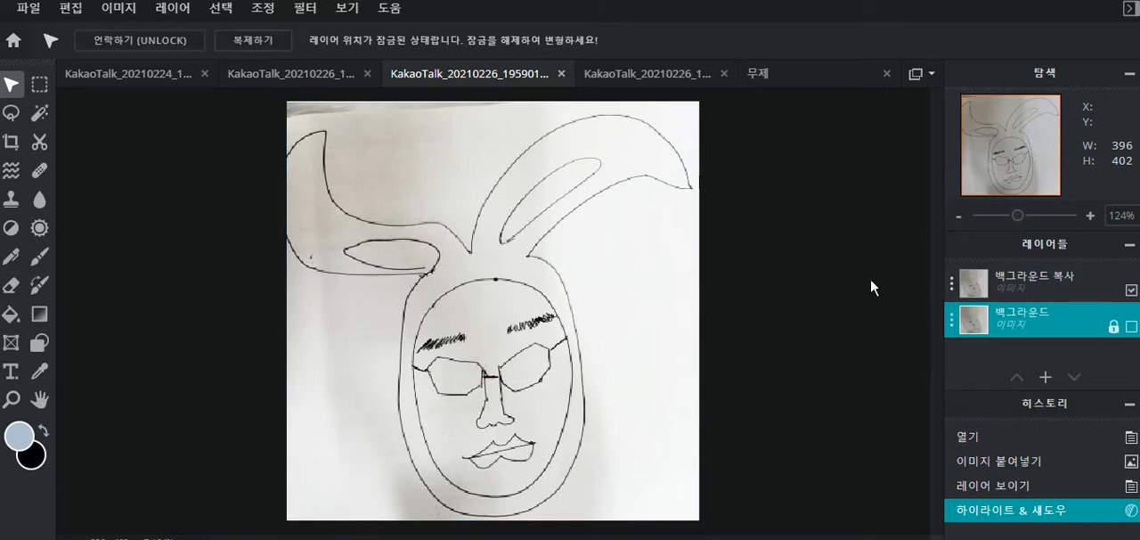
- Apply a second Highlights & Shadows adjustment to the copied layer with highlights 200 to whiten the paper further
click(1046, 294)
click(264, 9)
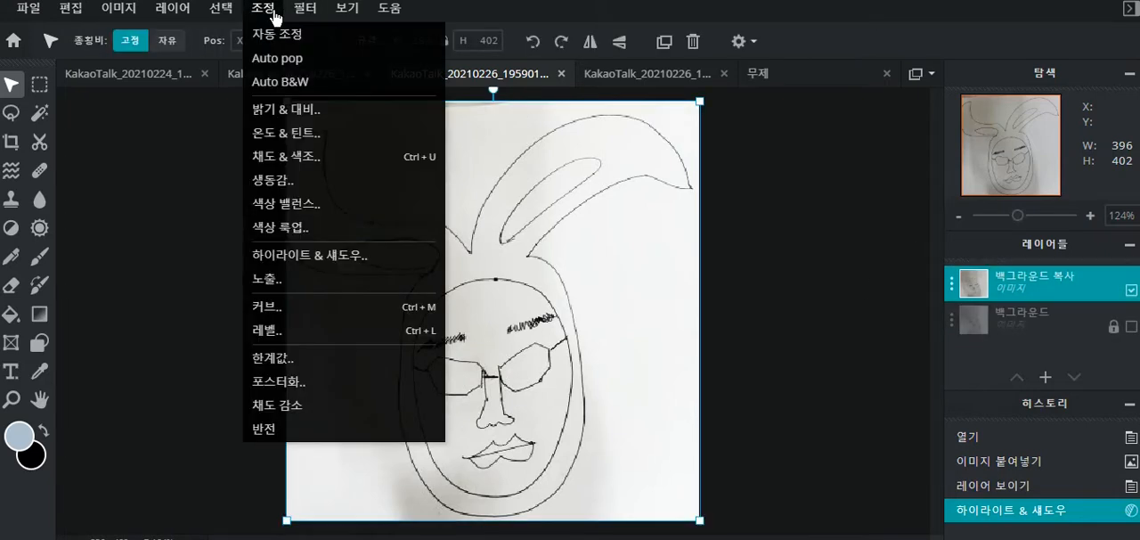
click(336, 254)
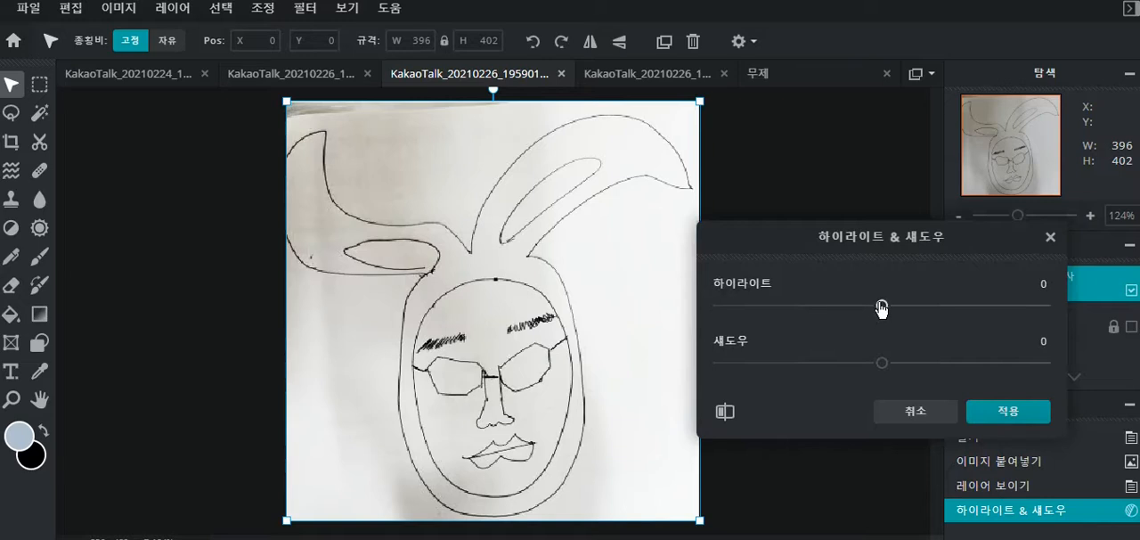
drag(881, 307, 967, 306)
drag(1051, 315, 1082, 322)
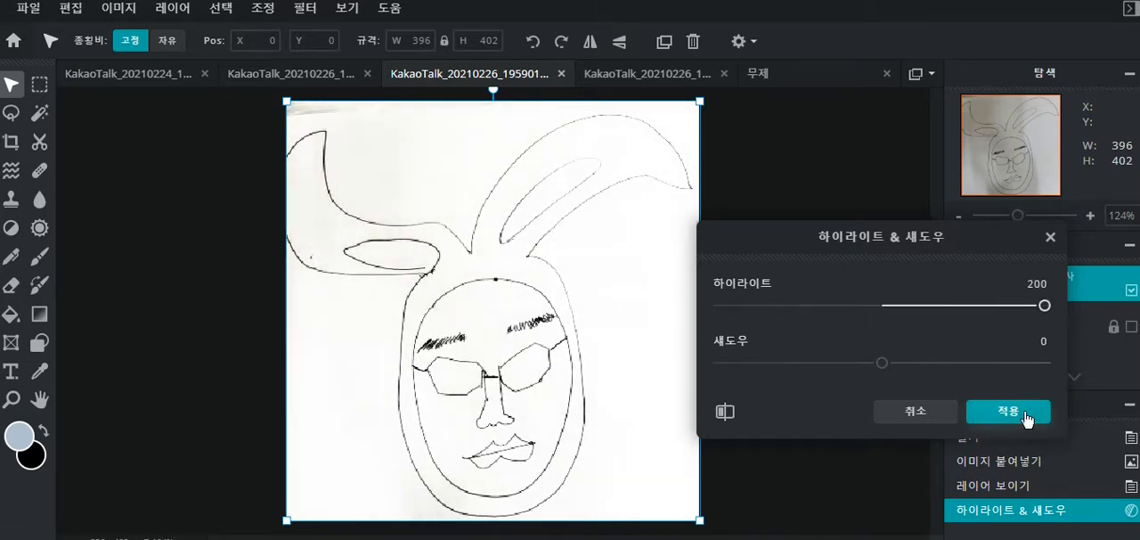
click(1029, 413)
click(843, 313)
click(1064, 295)
click(830, 262)
click(891, 385)
click(851, 361)
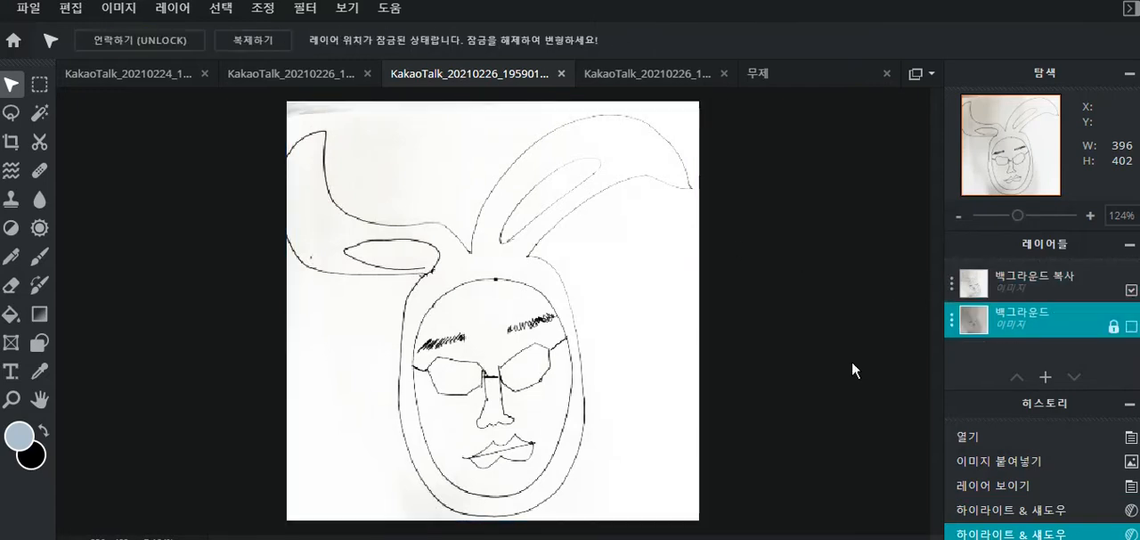
- Apply another Highlights & Shadows adjustment to the copied layer with shadows -200 to darken the lines
click(1055, 281)
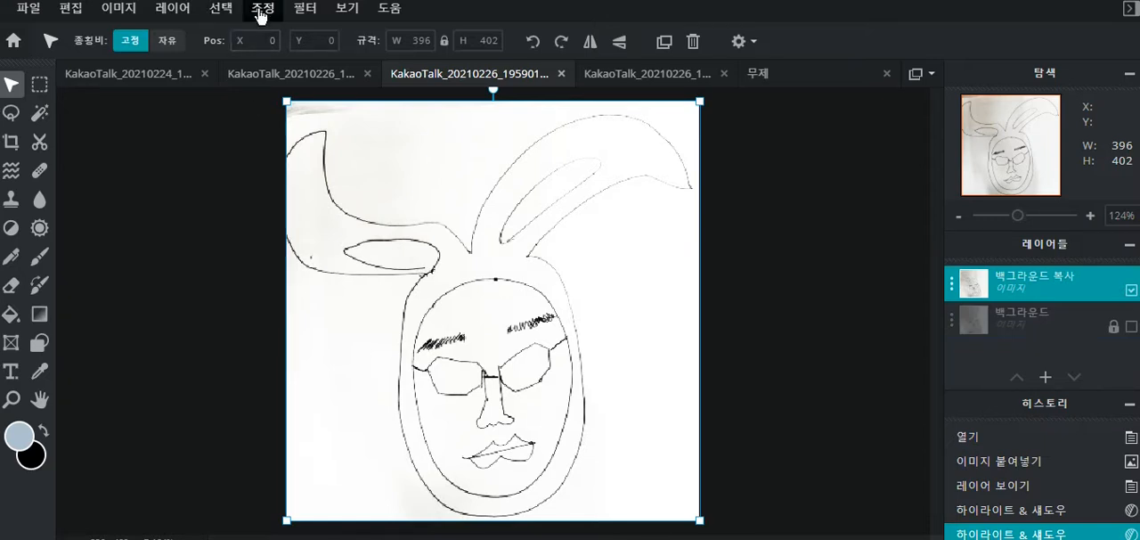
click(261, 13)
click(335, 256)
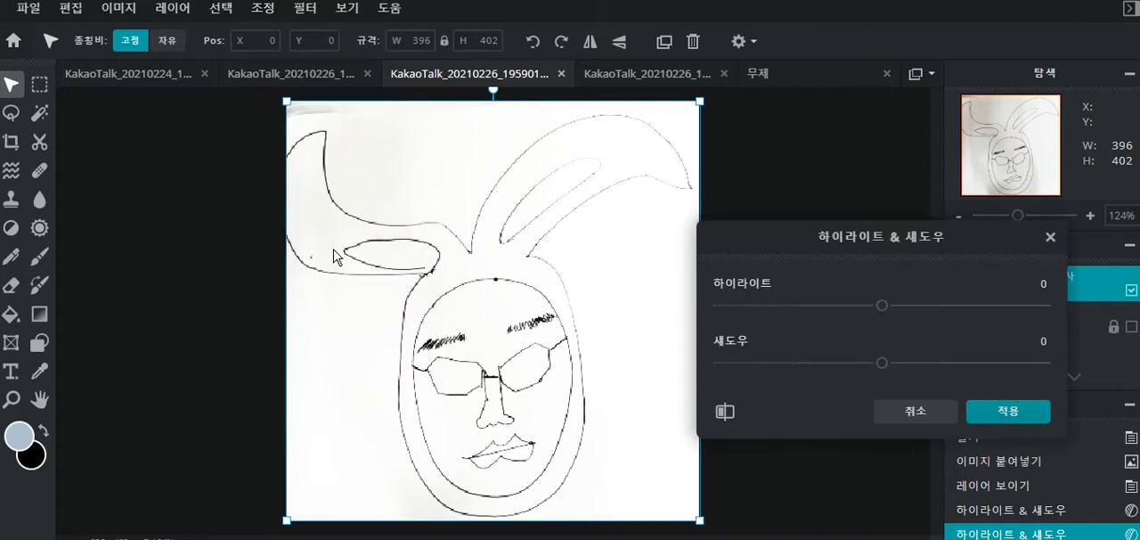
drag(881, 368, 604, 345)
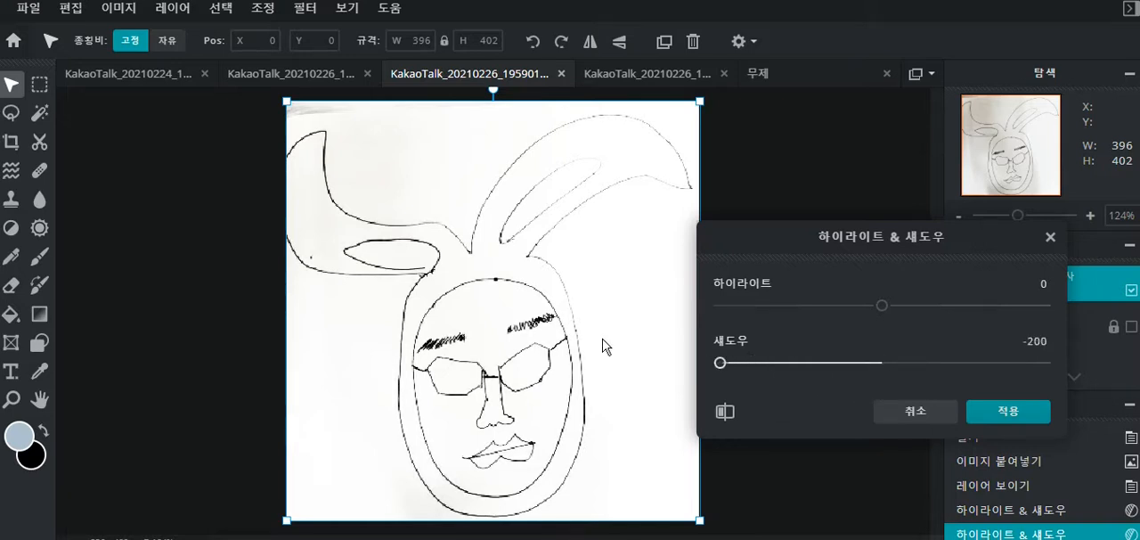
click(1024, 417)
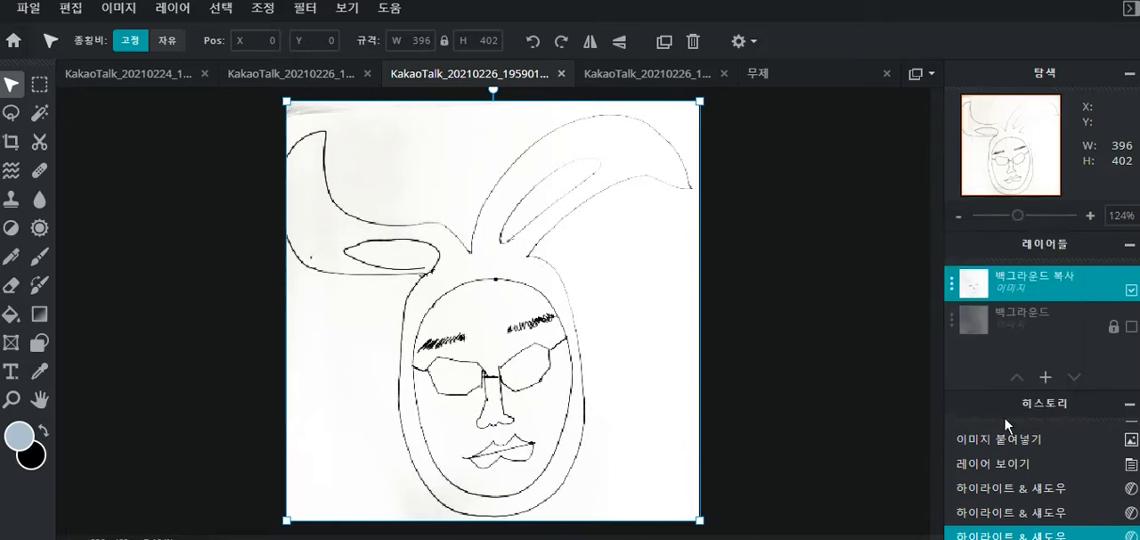
click(845, 381)
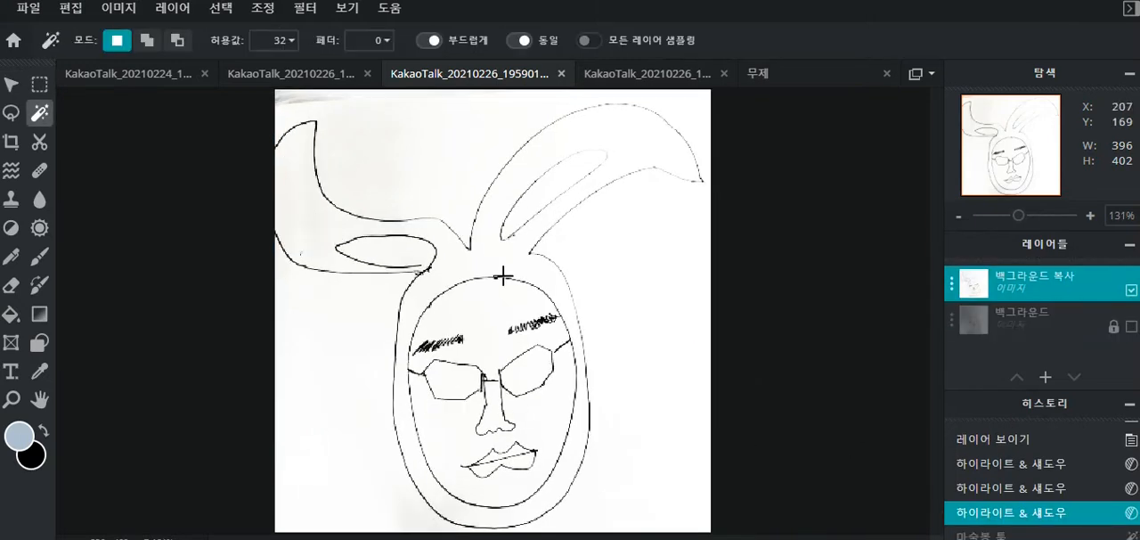
- Try to delete the white paper selected with the Magic Wand at tolerance 32, and undo the deletion
scroll(518, 278, down, 2)
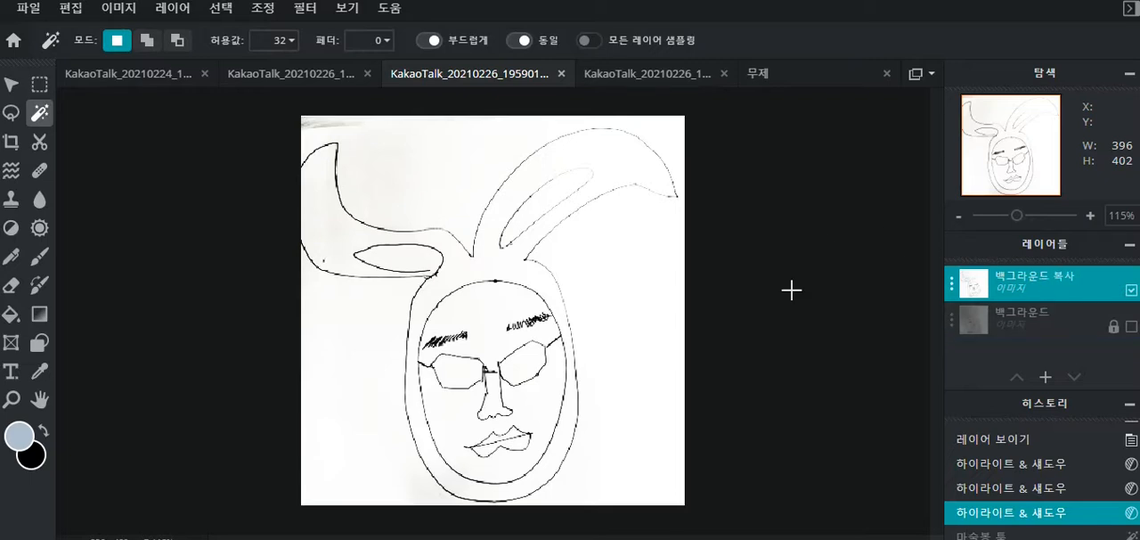
click(457, 166)
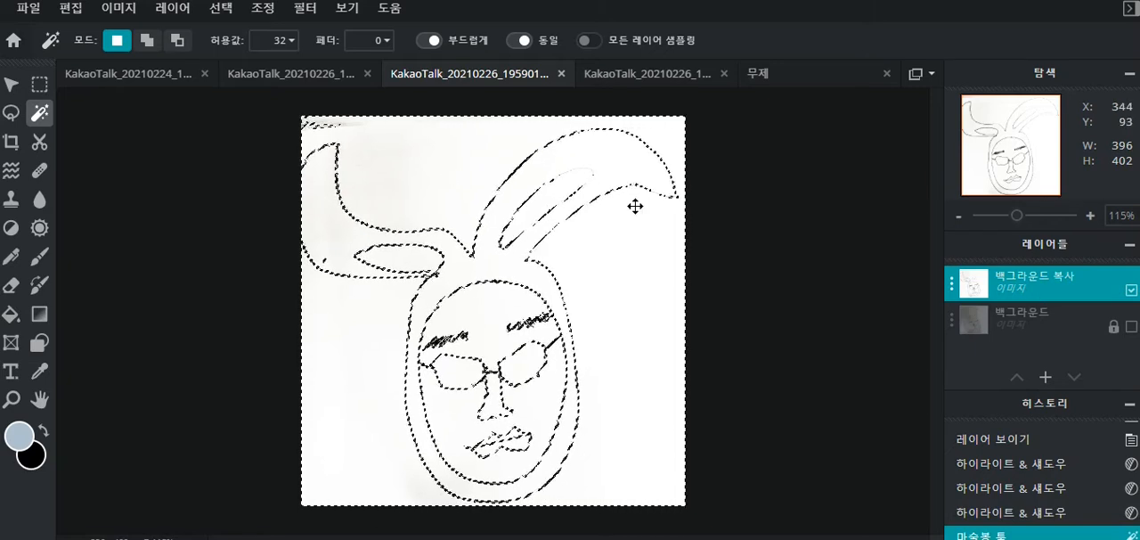
key(Delete)
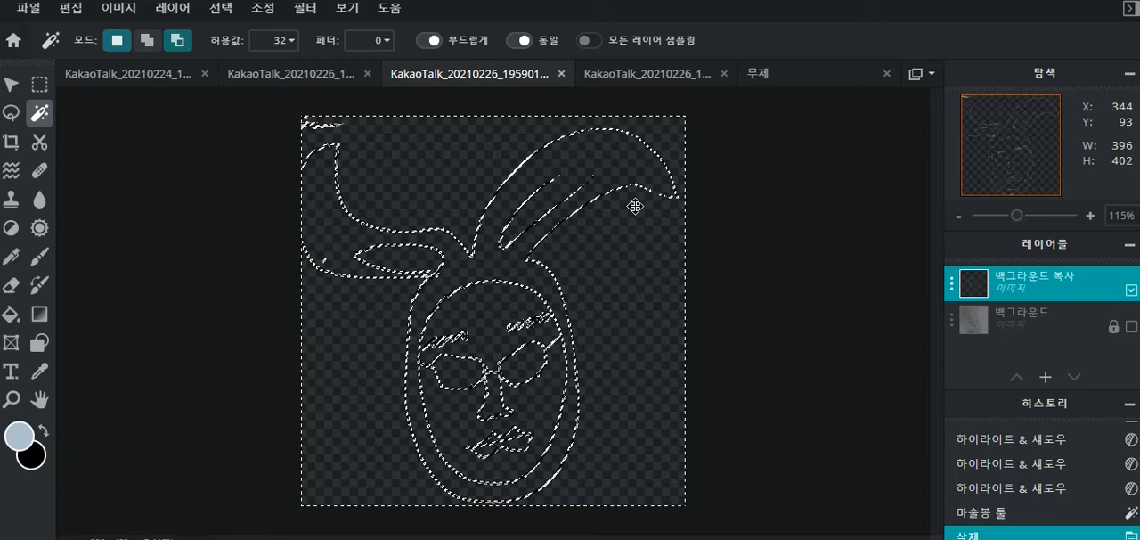
key(ctrl+z)
click(713, 196)
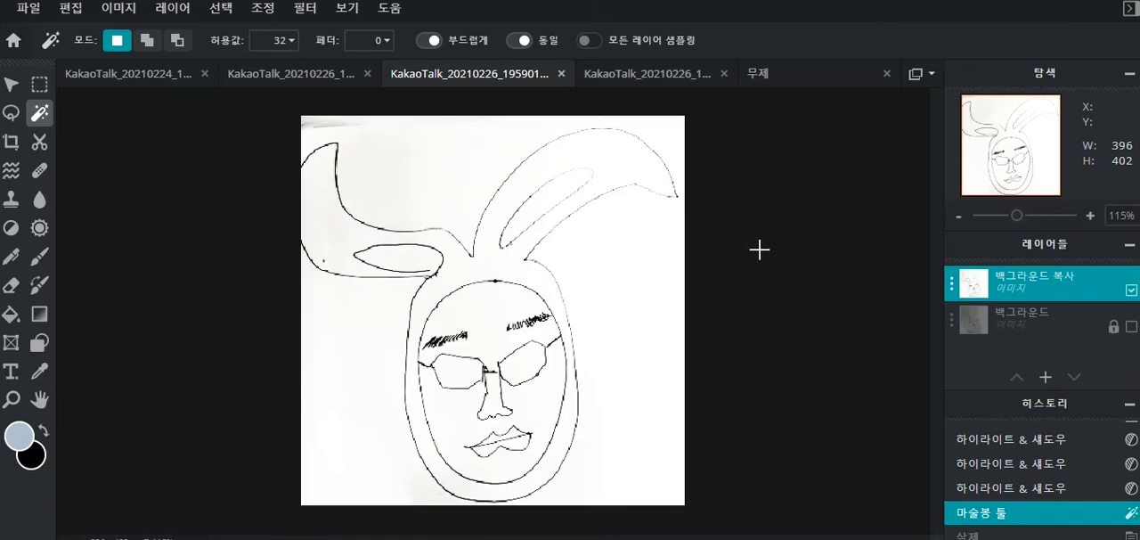
- Erase the white paper along the outer outline of the large right ear with a size 11 Eraser at 100% opacity
key(ctrl+plus)
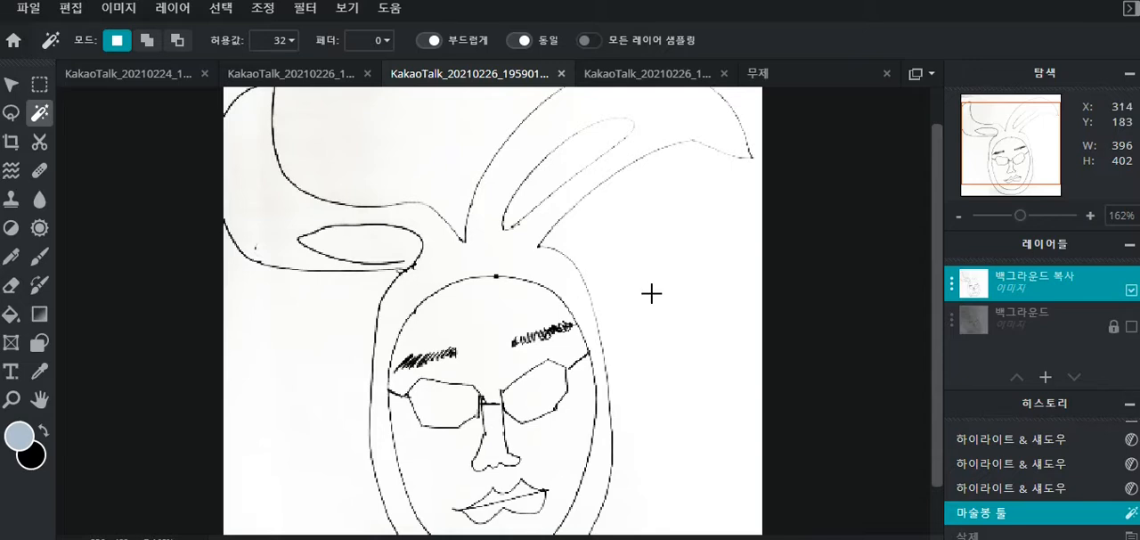
scroll(751, 221, down, 3)
scroll(804, 231, up, 4)
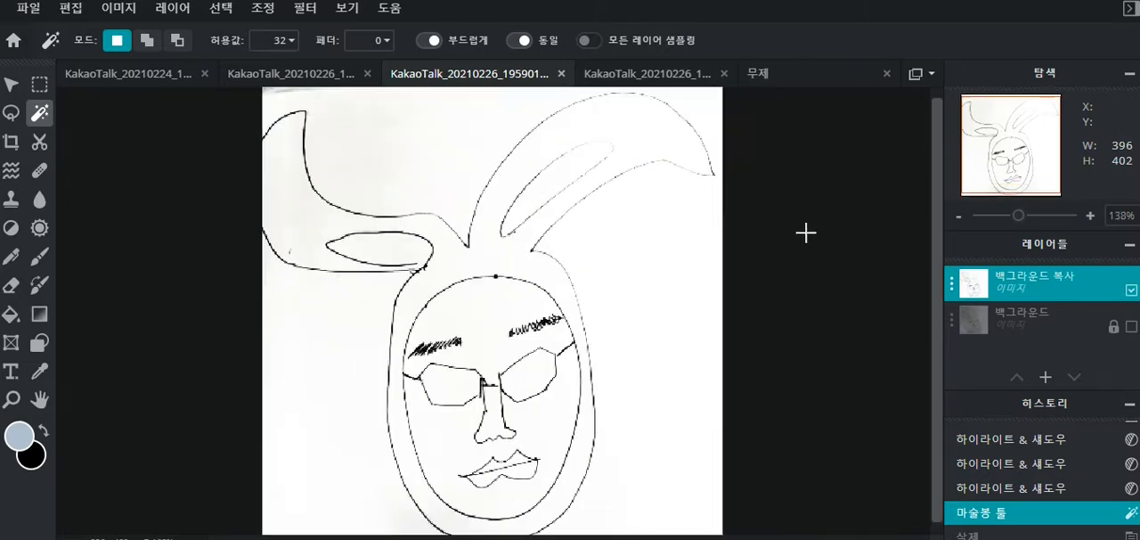
drag(933, 261, 940, 358)
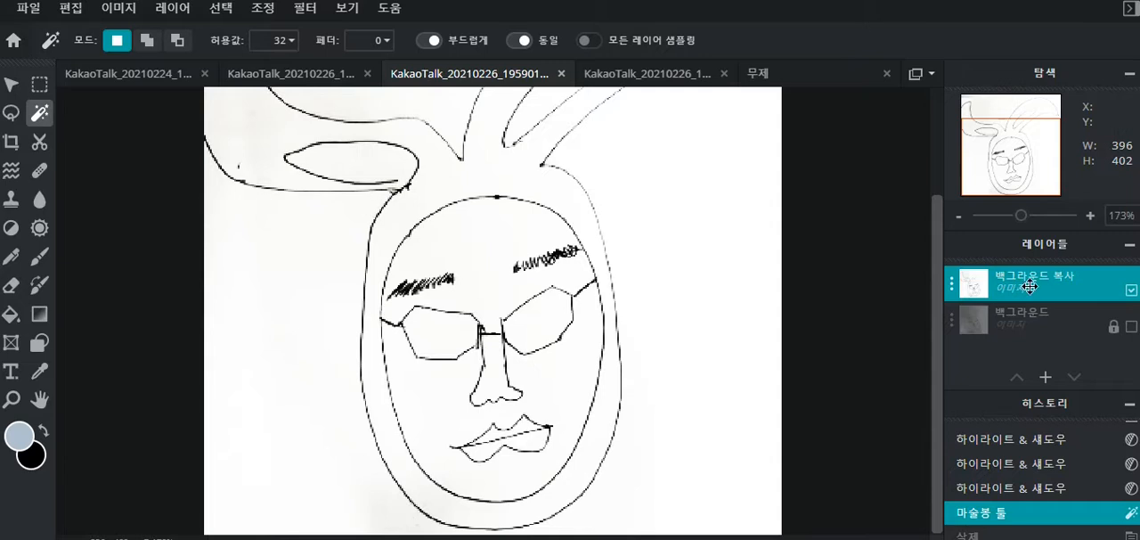
click(13, 287)
key(bracketright)
key(bracketright)
key(bracketright)
key(bracketright)
key(bracketright)
key(bracketright)
key(bracketright)
key(bracketright)
key(bracketright)
key(bracketright)
key(bracketright)
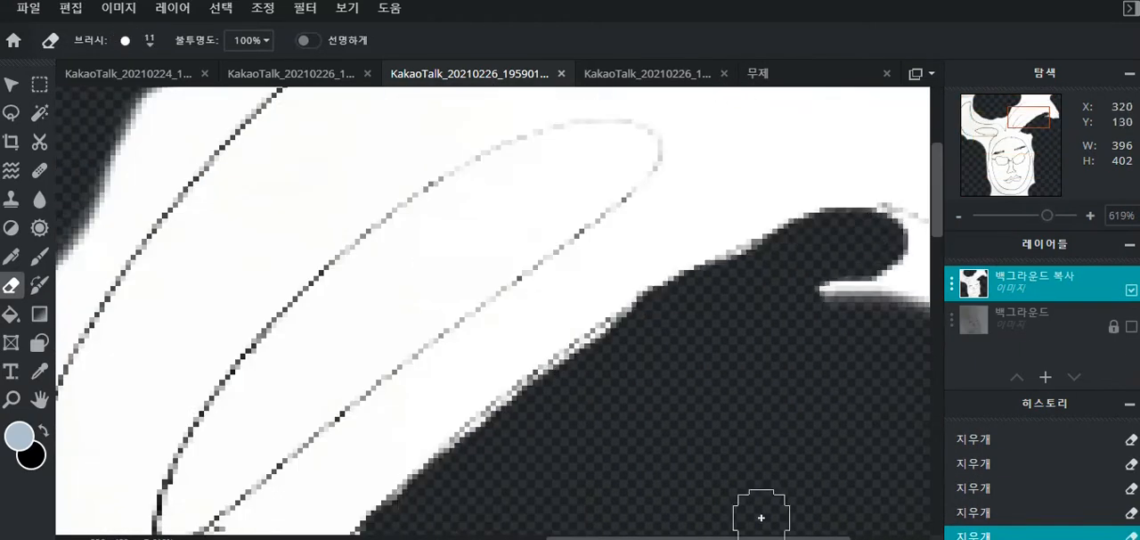
scroll(766, 374, down, 2)
mouse_move(369, 443)
mouse_down()
mouse_move(69, 365)
mouse_move(448, 260)
mouse_up()
drag(608, 133, 450, 257)
scroll(712, 100, up, 1)
drag(588, 149, 789, 114)
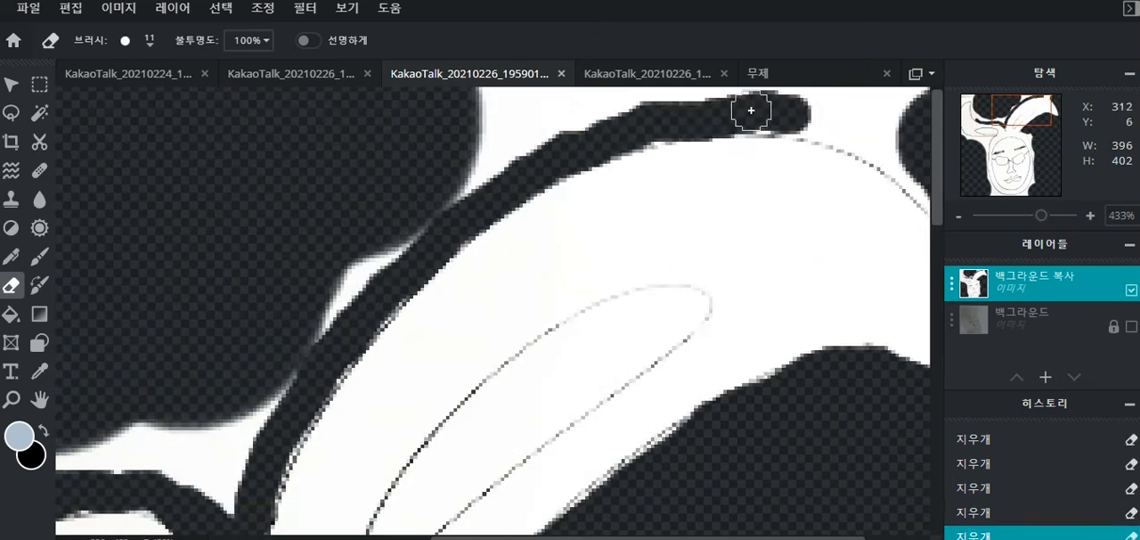
scroll(751, 111, down, 1)
drag(706, 105, 825, 166)
- Erase the paper along both sides of the head and around the chin outline with the size 11 Eraser
mouse_move(283, 242)
mouse_down()
mouse_move(255, 315)
mouse_move(245, 507)
mouse_up()
scroll(623, 303, down, 2)
mouse_move(627, 111)
mouse_down()
mouse_move(659, 293)
mouse_move(649, 467)
mouse_up()
scroll(684, 518, down, 2)
scroll(513, 526, up, 2)
drag(324, 485, 256, 307)
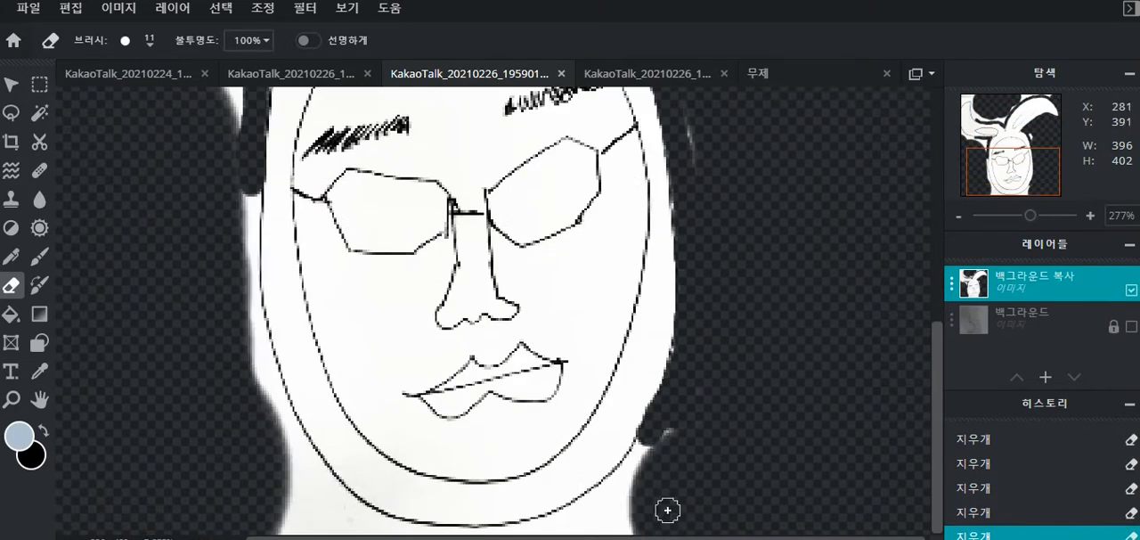
drag(242, 178, 269, 361)
scroll(544, 499, down, 1)
drag(568, 529, 345, 450)
- Erase the leftover paper around the head and ears with a larger brush, and trim the outline edges with a size 5 brush
scroll(357, 116, up, 2)
key(bracketright)
key(bracketright)
drag(214, 194, 579, 401)
drag(163, 120, 132, 143)
scroll(311, 428, down, 2)
key(bracketright)
drag(311, 440, 209, 366)
drag(748, 107, 542, 122)
scroll(356, 285, up, 1)
key(bracketleft)
drag(346, 294, 286, 377)
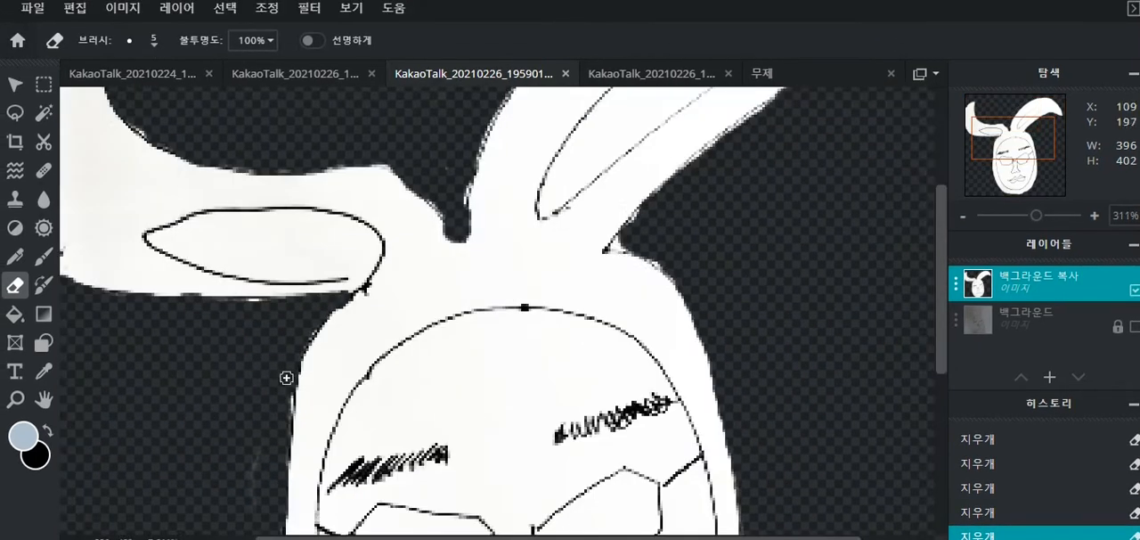
scroll(715, 211, down, 3)
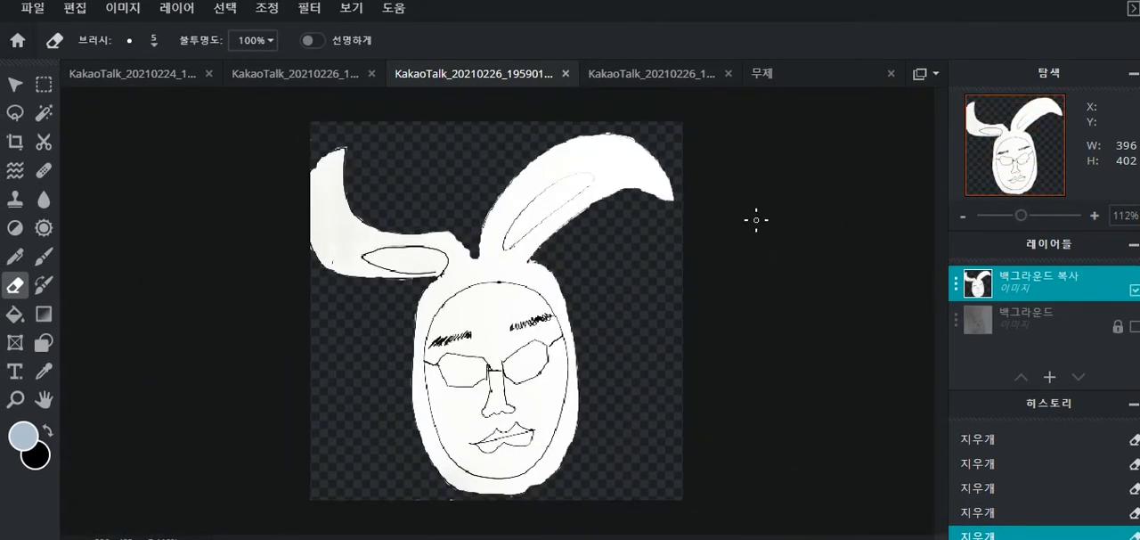
- Add an empty layer above the cut-out drawing layer
scroll(758, 222, up, 1)
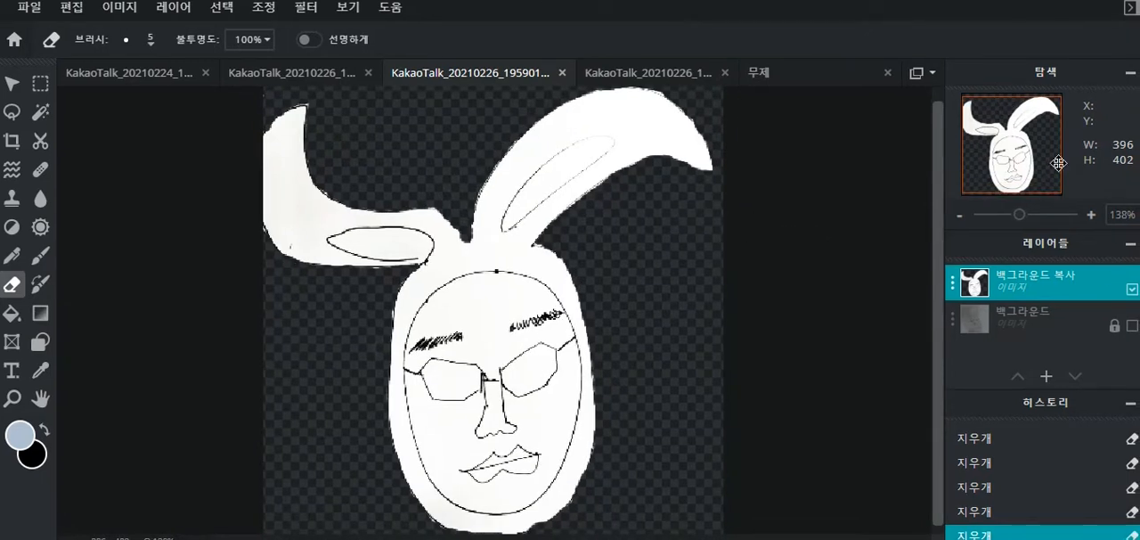
click(1049, 377)
click(1058, 388)
click(1047, 377)
click(1114, 355)
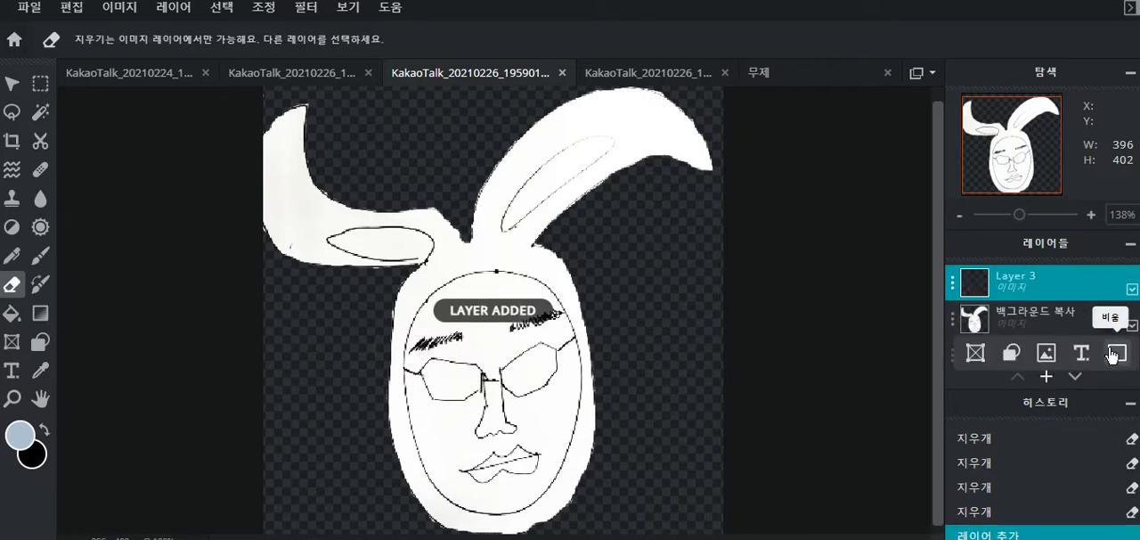
- Set the new empty layer's blend mode to Multiply (곱하기)
click(952, 285)
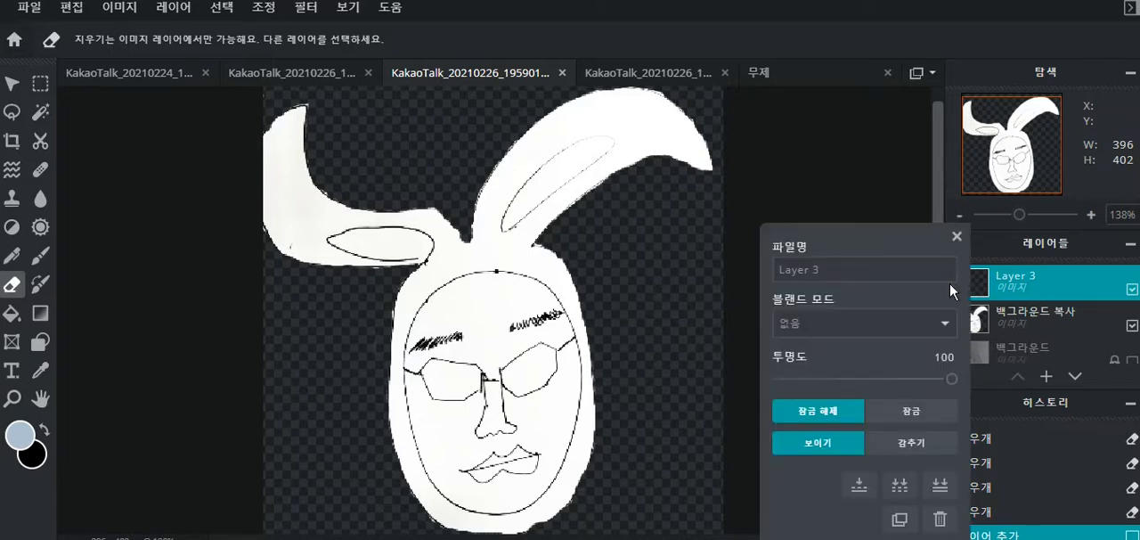
click(828, 324)
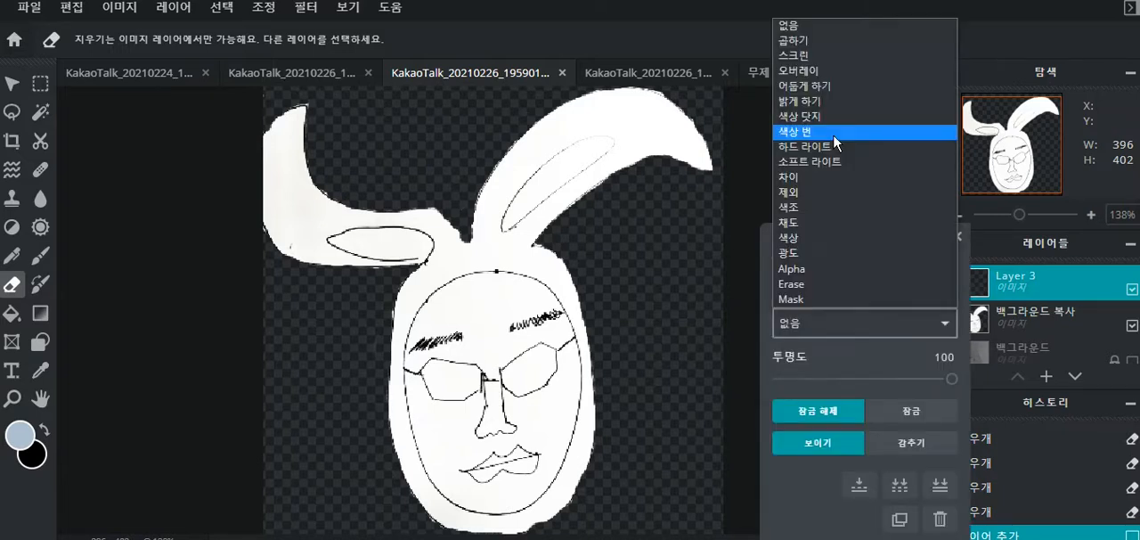
click(833, 41)
click(960, 236)
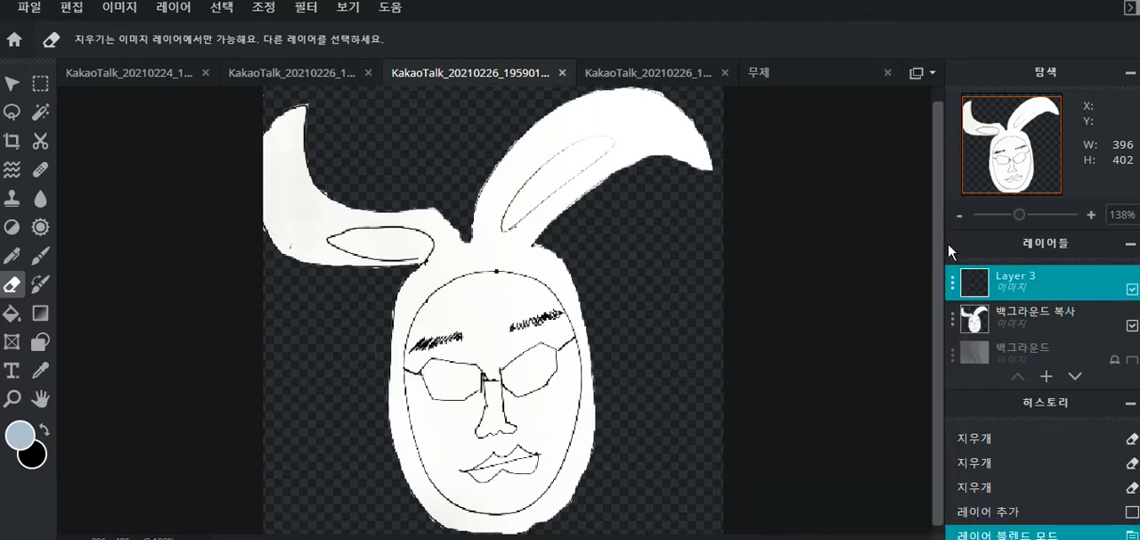
- Try selecting the white drawing area on the 백그라운드 복사 layer with the Magic Wand, and undo the selection with Layer 3 active
scroll(827, 298, up, 4)
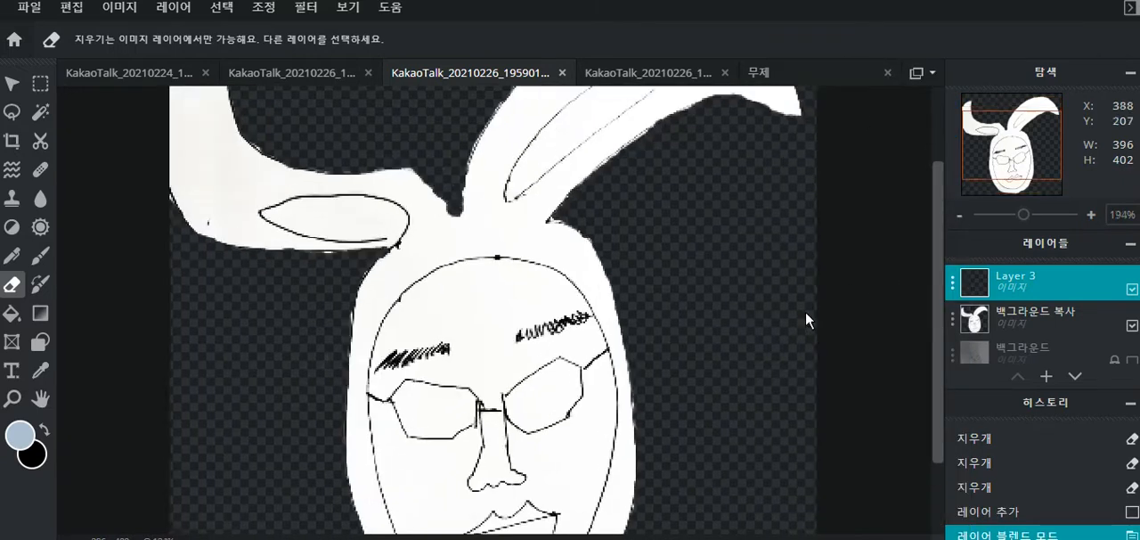
scroll(811, 312, up, 2)
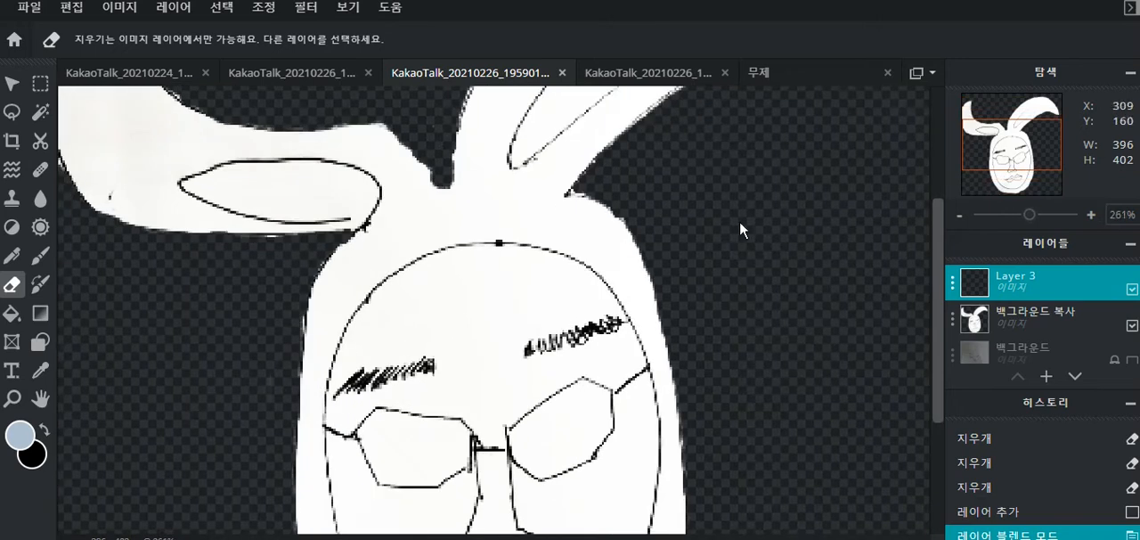
scroll(745, 214, down, 3)
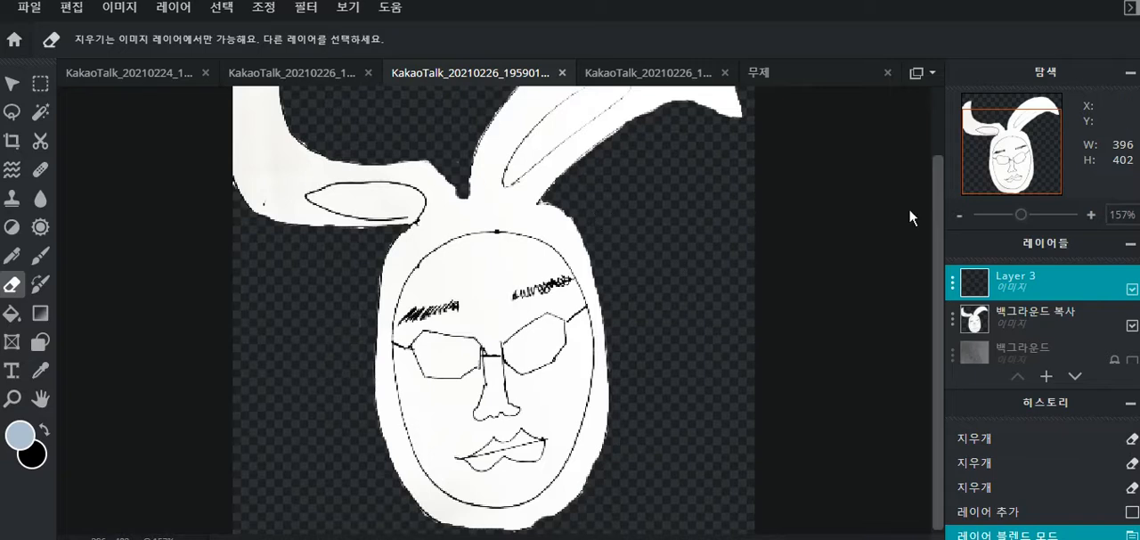
click(1034, 318)
key(w)
click(333, 187)
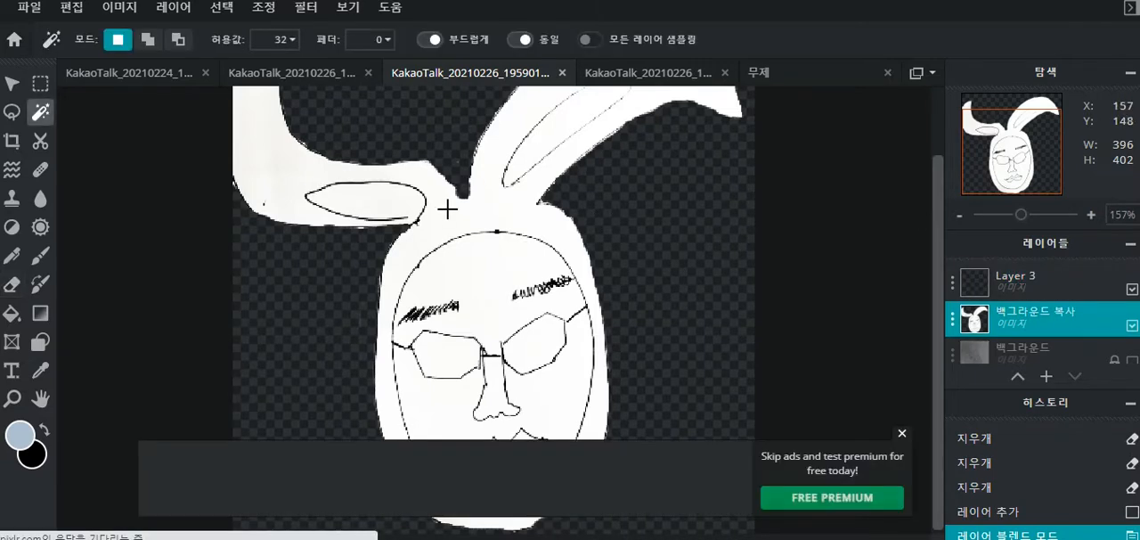
click(901, 437)
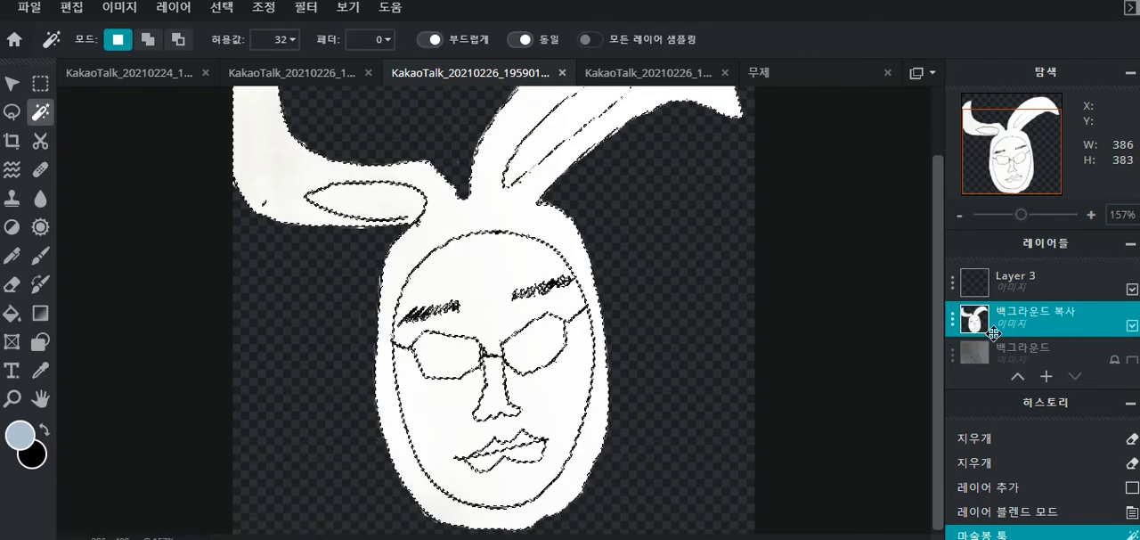
click(1025, 282)
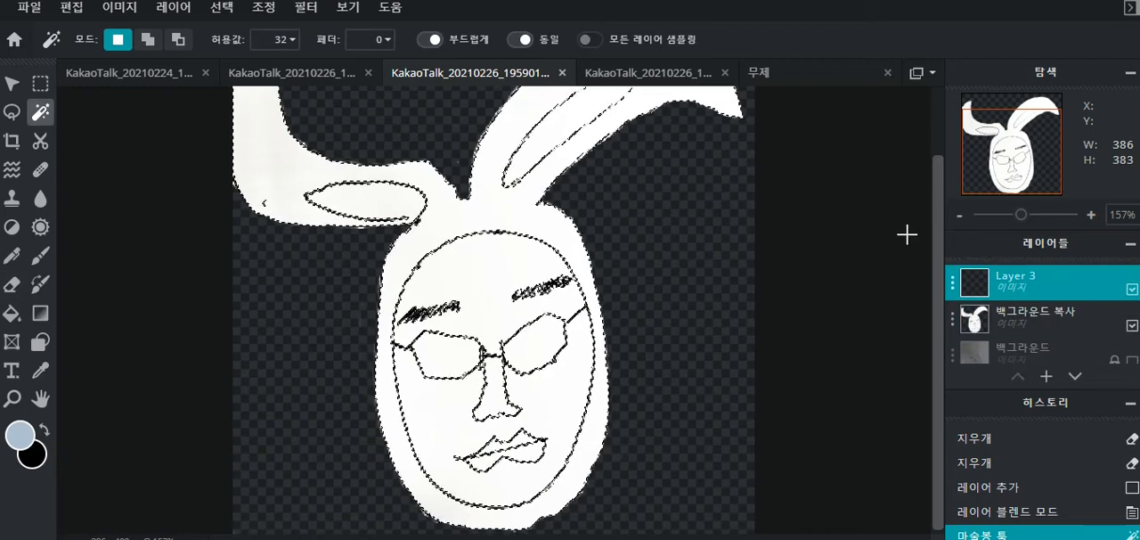
key(ctrl+z)
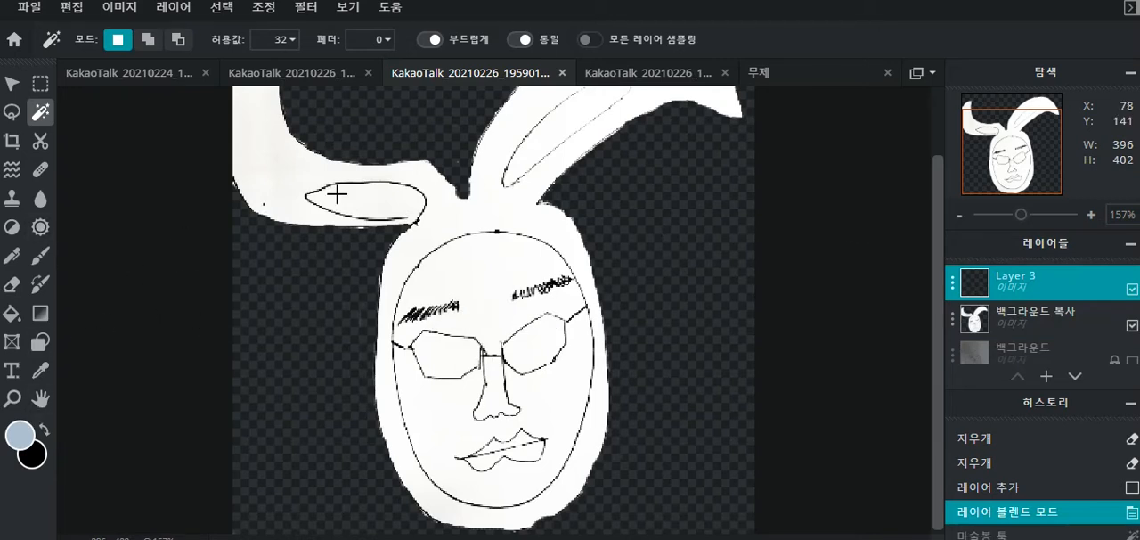
- Paint the rabbit's right ear light grey-blue on Layer 3 with the Brush, using a smaller brush toward its tip
key(b)
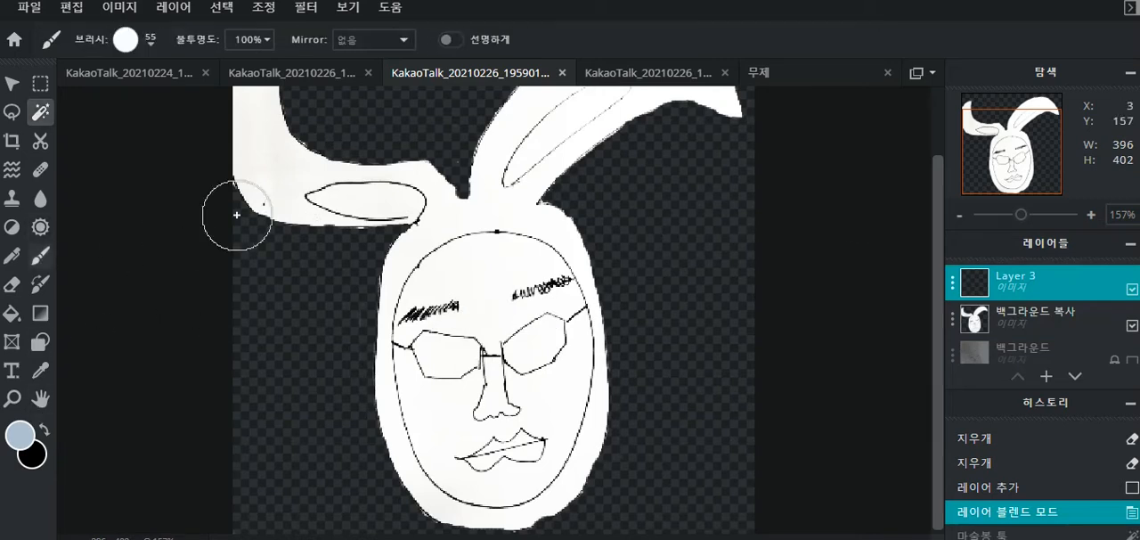
drag(328, 178, 460, 212)
key(ctrl+z)
scroll(768, 242, up, 1)
scroll(769, 241, up, 1)
drag(502, 308, 522, 254)
drag(502, 307, 510, 267)
mouse_move(517, 254)
mouse_down()
mouse_move(598, 153)
mouse_move(709, 143)
mouse_up()
mouse_move(703, 160)
mouse_down()
mouse_move(615, 201)
mouse_move(557, 302)
mouse_up()
key(bracketleft)
key(bracketleft)
drag(760, 164, 708, 175)
click(776, 205)
- Paint the rabbit's left ear and the top of the hood around the forehead light grey-blue
mouse_move(240, 137)
mouse_down()
mouse_move(230, 161)
mouse_move(355, 276)
mouse_move(479, 333)
mouse_up()
mouse_move(201, 183)
mouse_down()
mouse_move(288, 297)
mouse_move(399, 366)
mouse_up()
scroll(733, 152, up, 1)
drag(570, 258, 647, 356)
drag(356, 330, 328, 376)
- Paint both sides of the hood beside the face light grey-blue with the size 15 Brush
scroll(624, 267, down, 2)
key(bracketleft)
key(bracketright)
drag(322, 250, 314, 456)
scroll(642, 214, down, 1)
drag(643, 230, 592, 523)
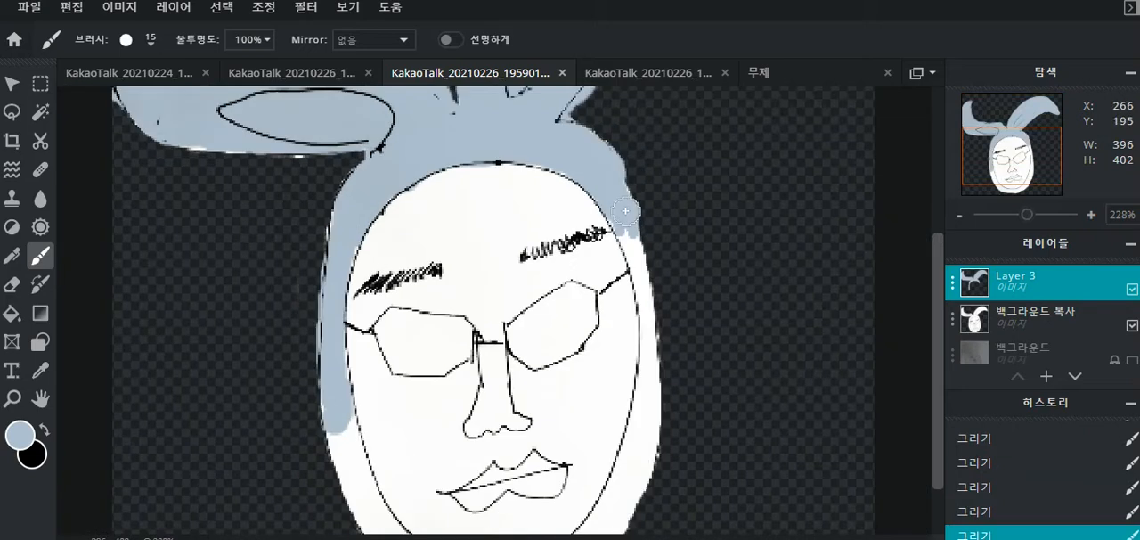
- Paint the lower part of the hood around the chin light grey-blue, closing the ring around the face
scroll(570, 428, down, 4)
drag(563, 423, 482, 502)
scroll(482, 502, up, 4)
drag(360, 405, 525, 504)
scroll(472, 526, down, 3)
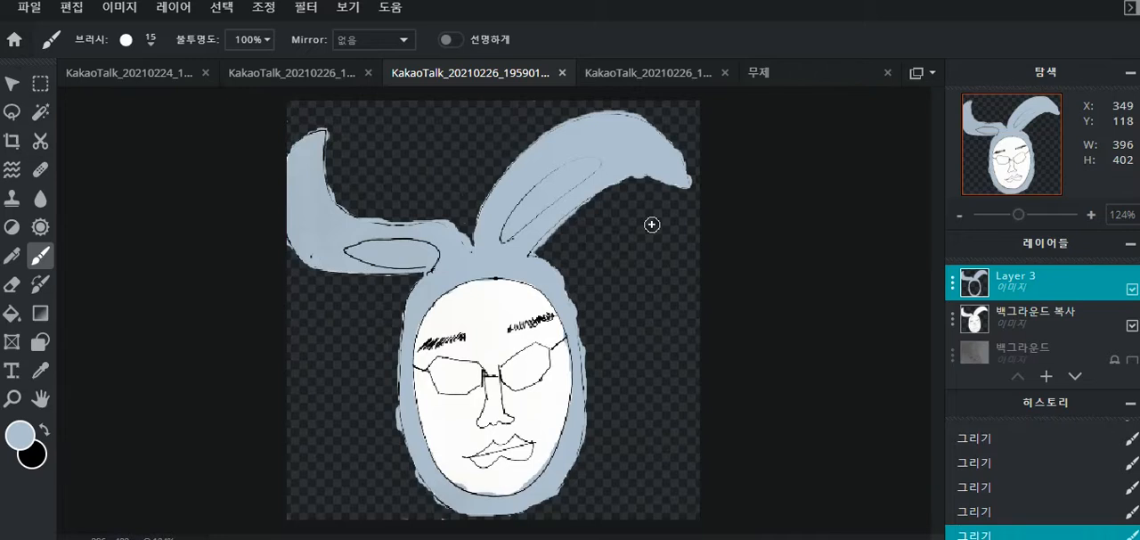
- Erase the grey-blue paint spilling past the outer outline on both sides of the hood with the size 5 Eraser
scroll(677, 232, up, 2)
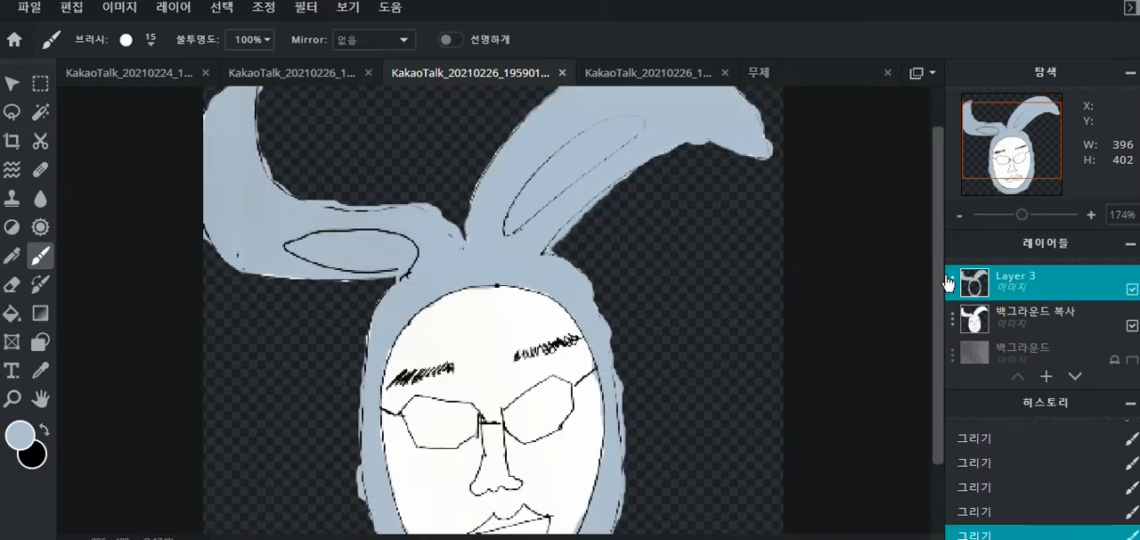
mouse_move(950, 285)
mouse_down()
mouse_move(966, 285)
mouse_move(957, 295)
mouse_up()
scroll(903, 296, down, 1)
scroll(860, 316, up, 4)
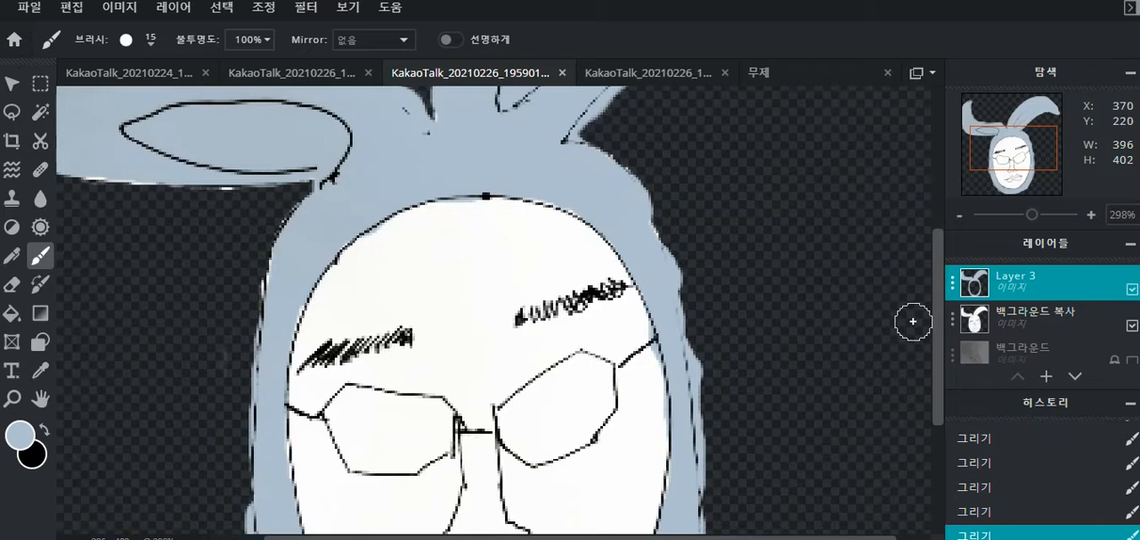
scroll(921, 397, down, 3)
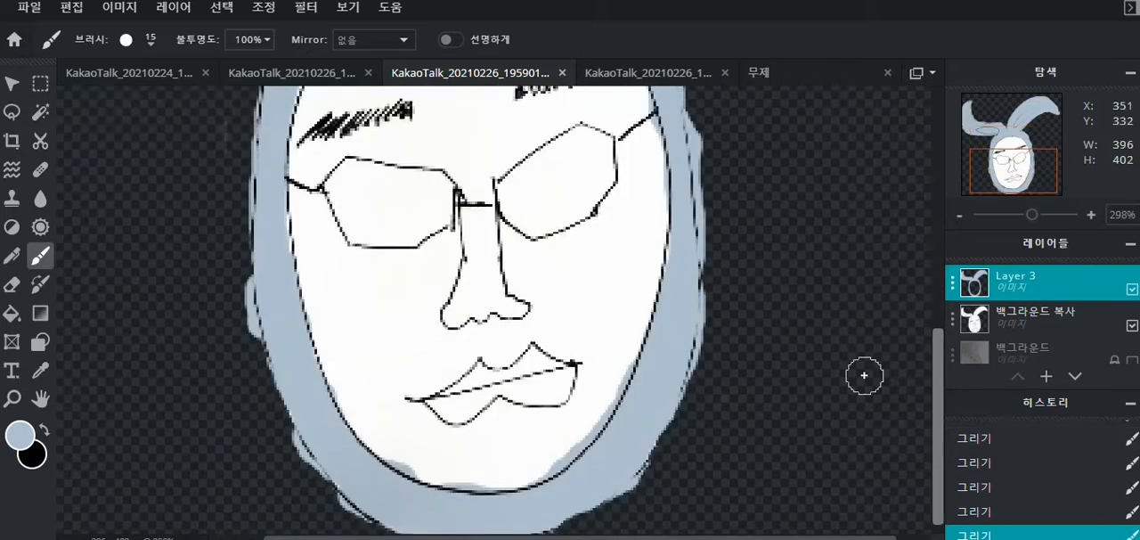
key(e)
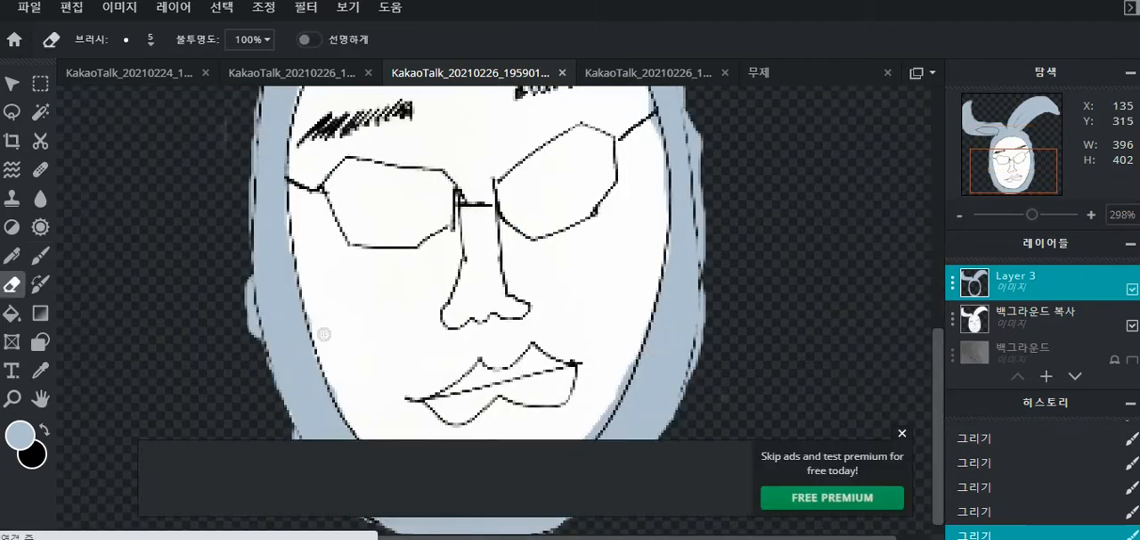
click(901, 433)
drag(250, 280, 259, 347)
drag(296, 433, 330, 481)
drag(704, 287, 705, 348)
- Trim the spilled grey-blue paint along the ear outlines with the size 5 Eraser, undoing the strokes that miss
scroll(705, 374, up, 2)
scroll(415, 297, down, 3)
key(ctrl+z)
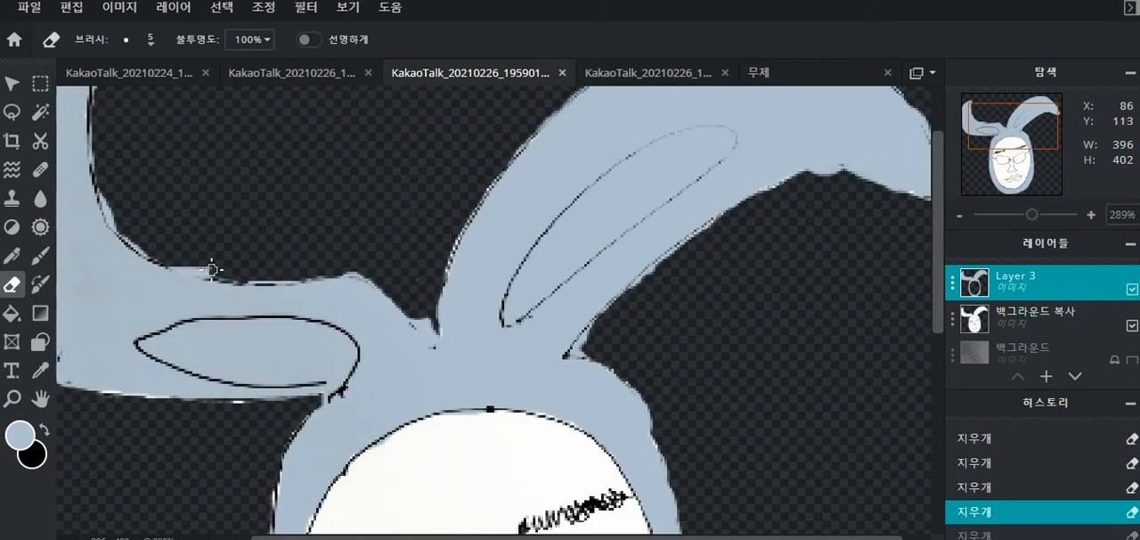
scroll(570, 222, down, 3)
drag(784, 112, 817, 148)
scroll(221, 147, up, 1)
key(ctrl+z)
drag(221, 147, 228, 191)
scroll(448, 157, down, 3)
scroll(575, 207, down, 3)
scroll(654, 244, up, 3)
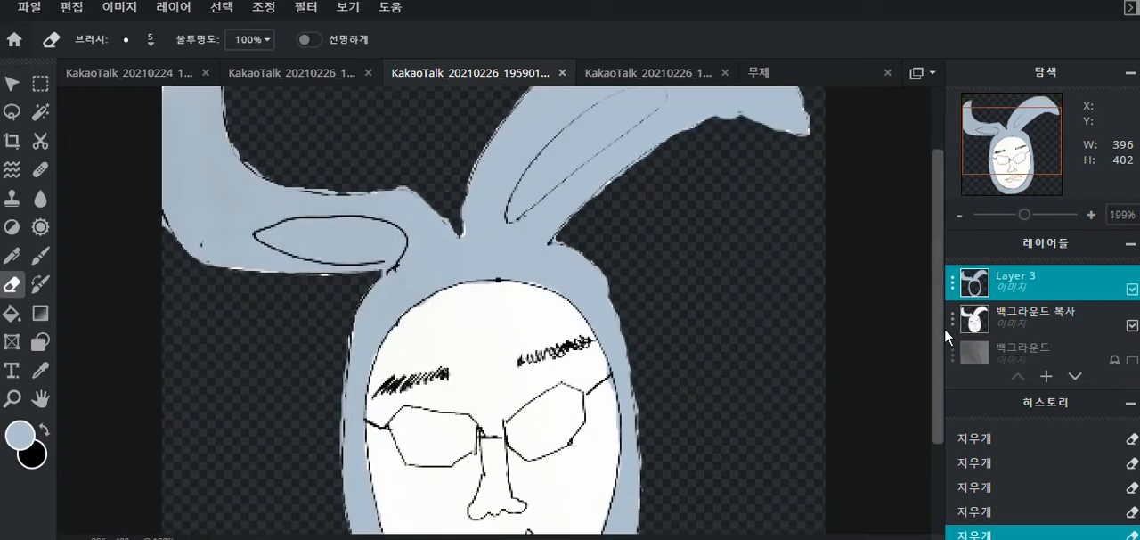
- Outline the left lens of the glasses in black with straight size 5 Brush lines from corner to corner
scroll(931, 356, down, 3)
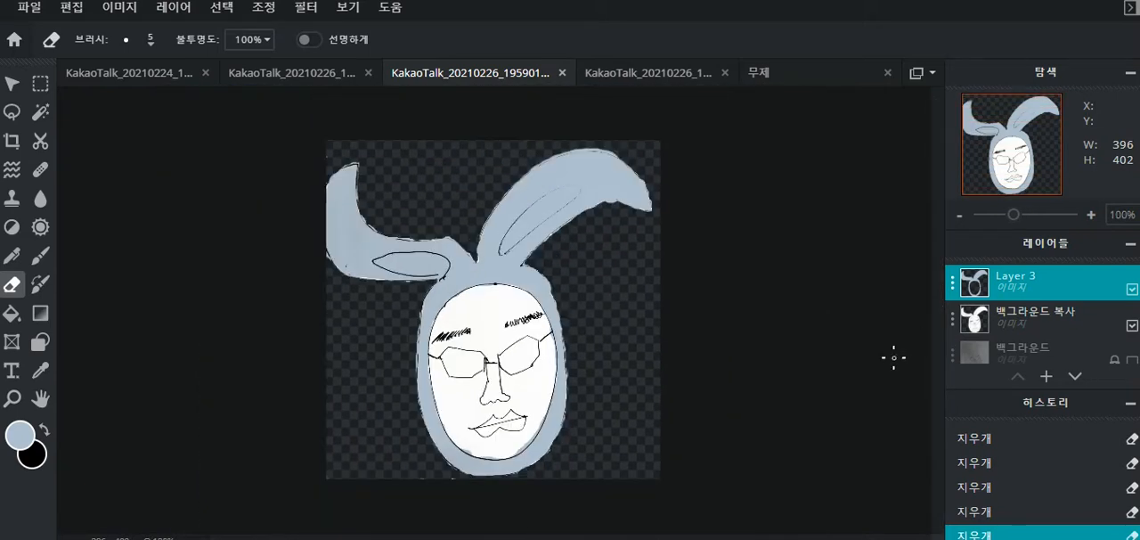
scroll(893, 357, up, 1)
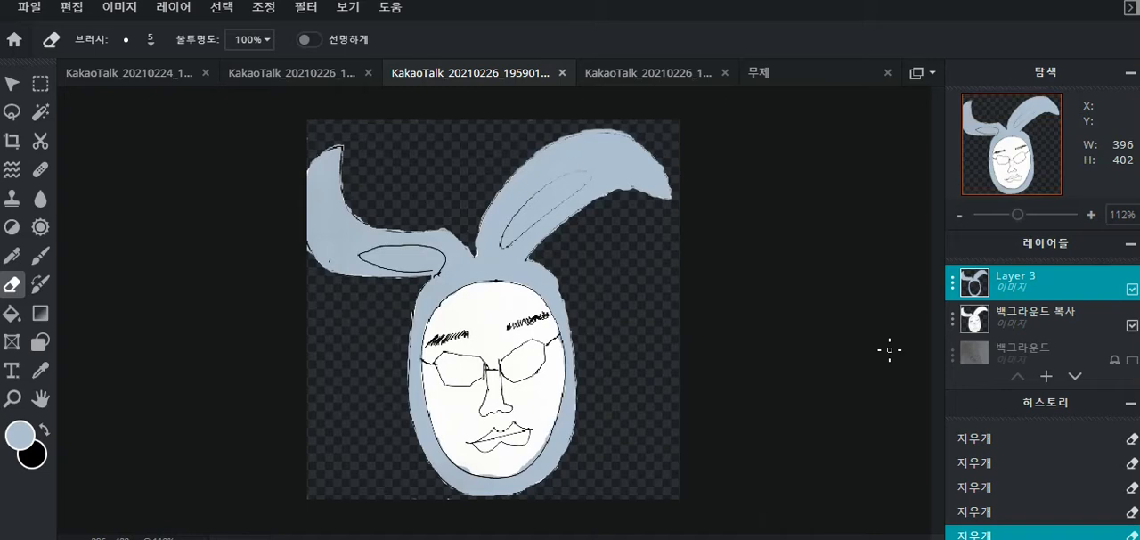
scroll(889, 349, up, 4)
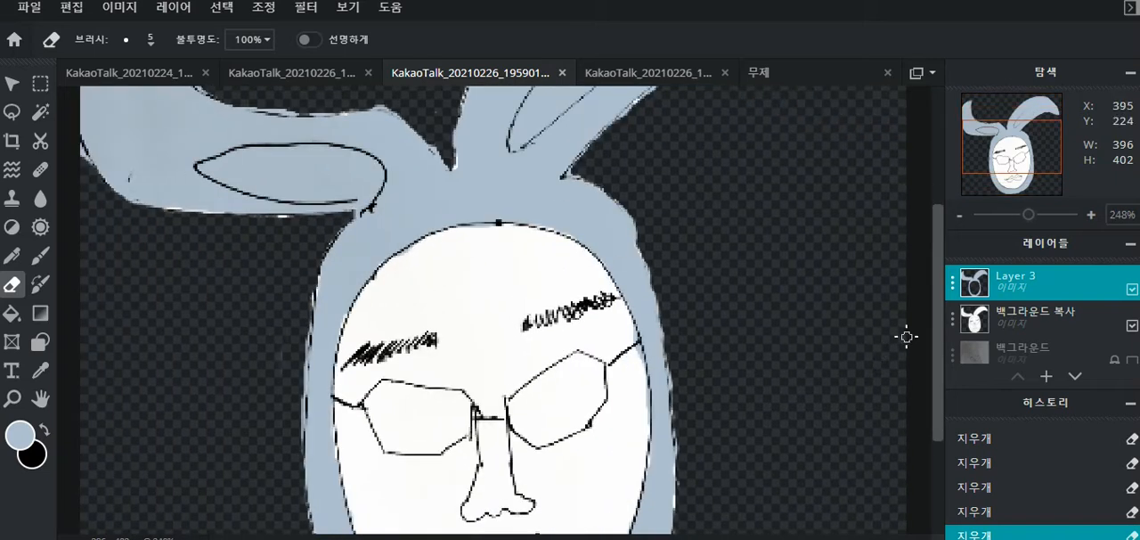
drag(940, 331, 909, 421)
scroll(895, 376, up, 1)
drag(938, 385, 936, 341)
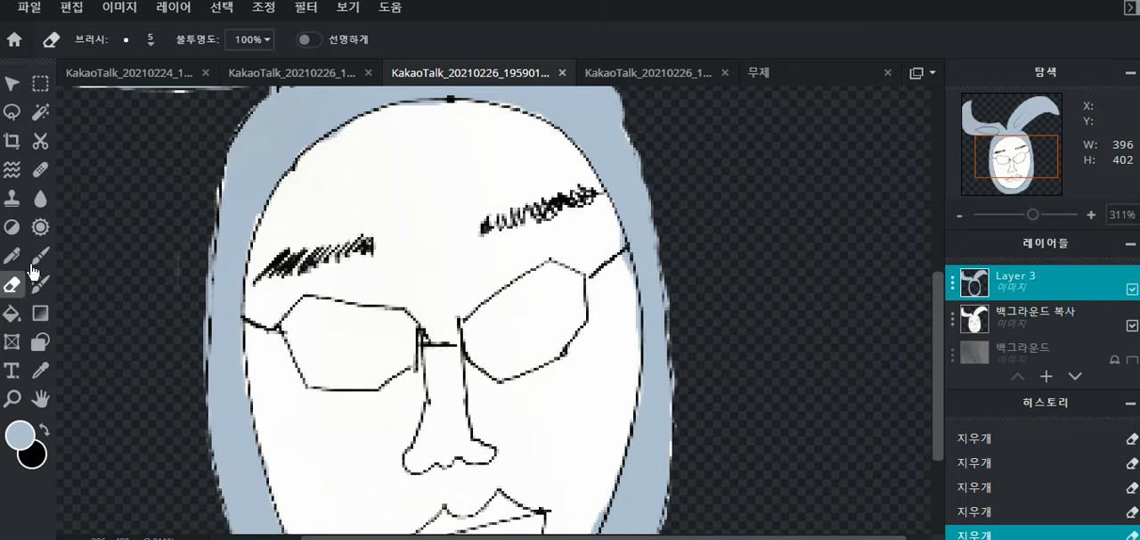
click(39, 257)
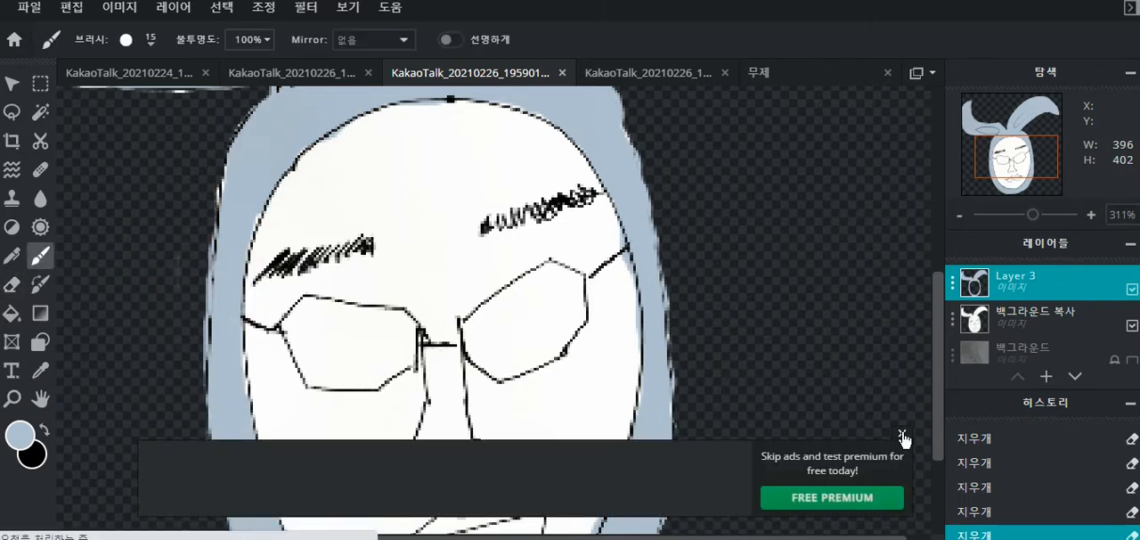
click(43, 429)
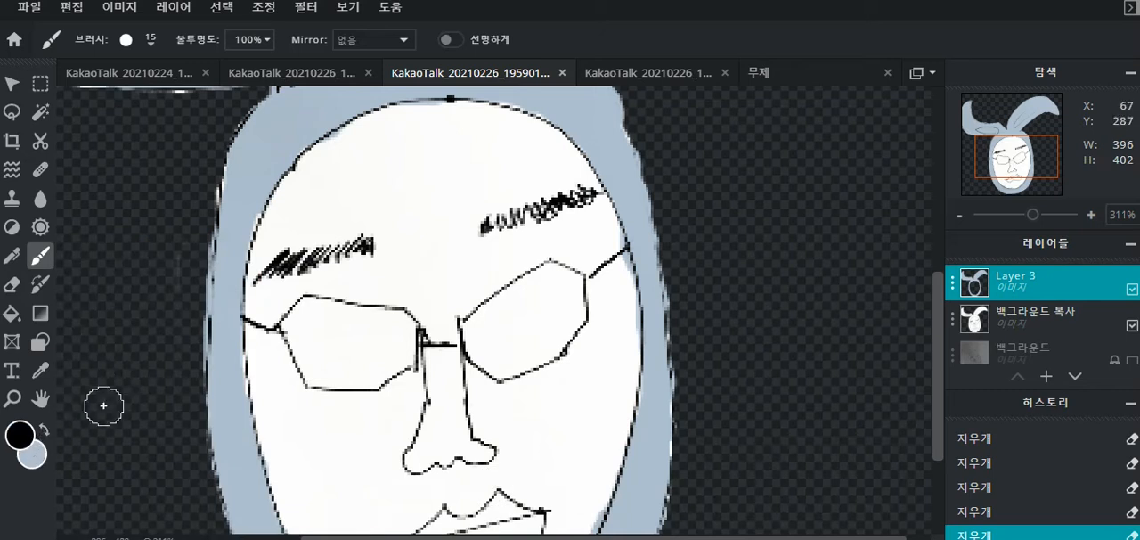
key(bracketleft)
key(bracketleft)
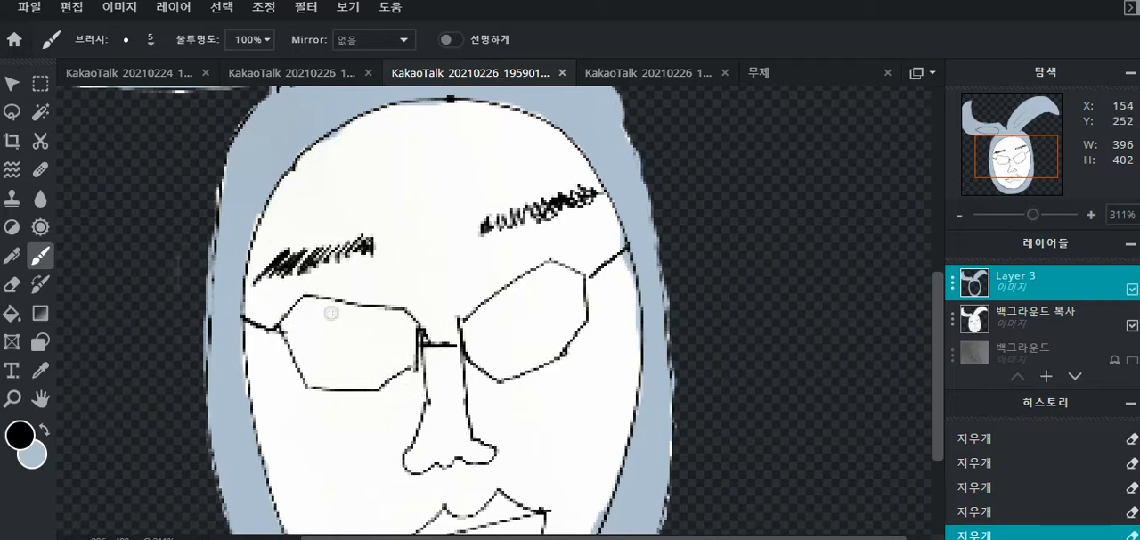
click(307, 303)
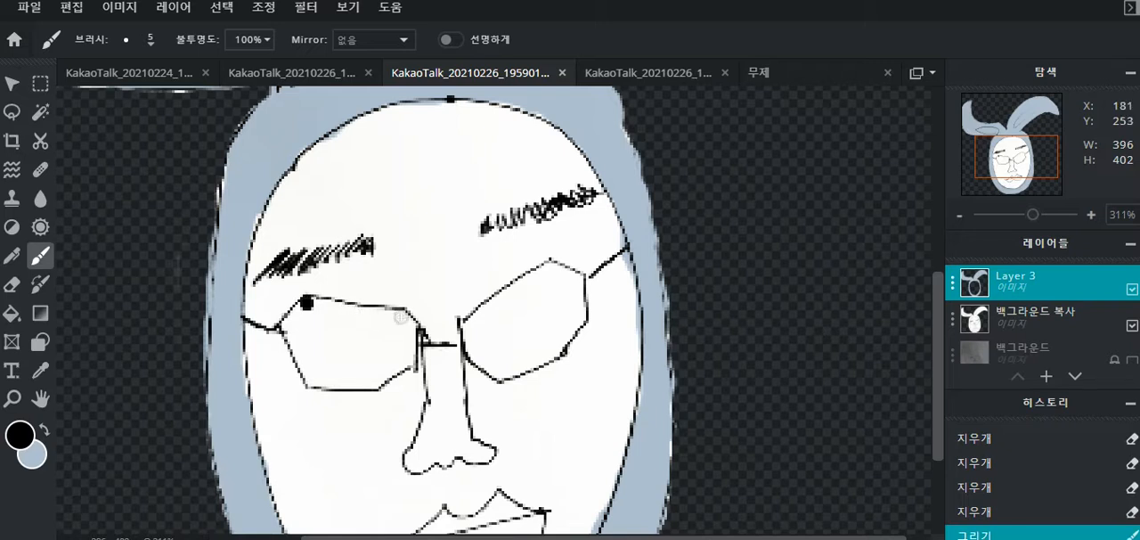
shift+click(402, 316)
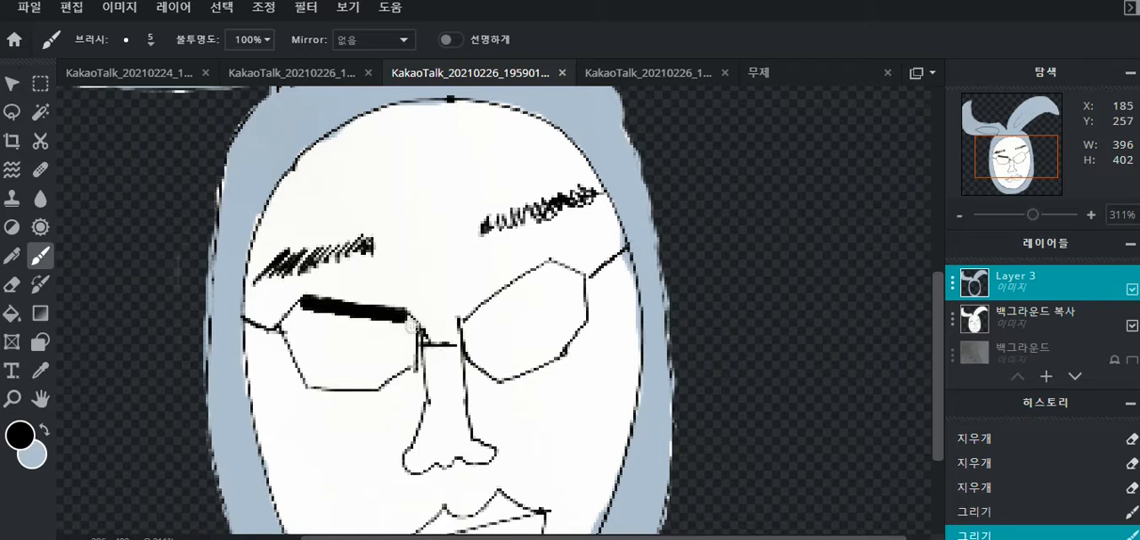
drag(408, 317, 420, 340)
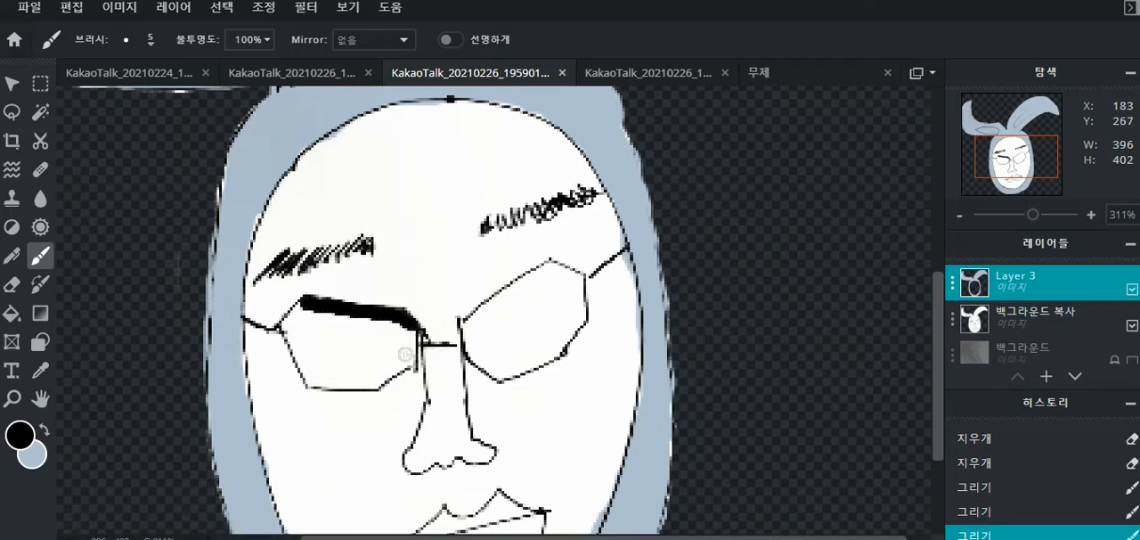
shift+click(412, 366)
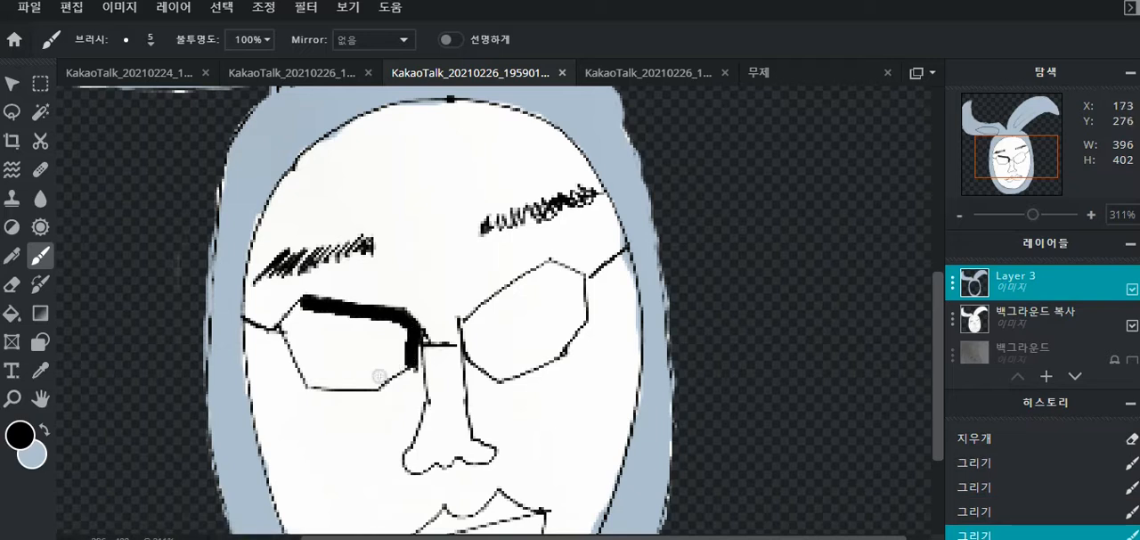
shift+click(374, 385)
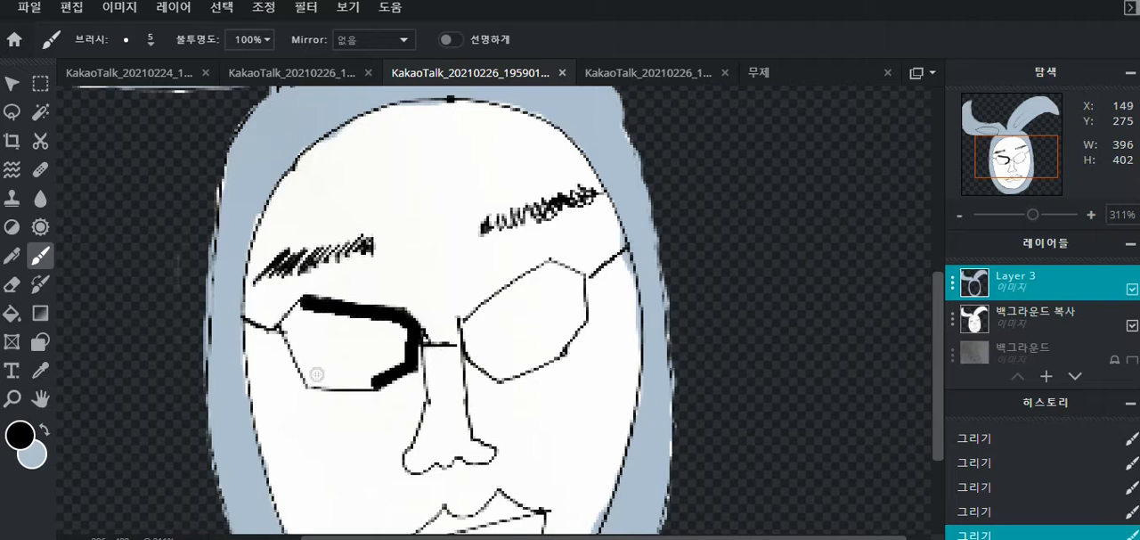
shift+click(308, 382)
shift+click(284, 327)
shift+click(306, 302)
- Outline the right lens of the glasses with thick black straight lines along its corners
click(467, 327)
shift+click(550, 268)
shift+click(584, 282)
shift+click(587, 311)
shift+click(565, 347)
shift+click(500, 375)
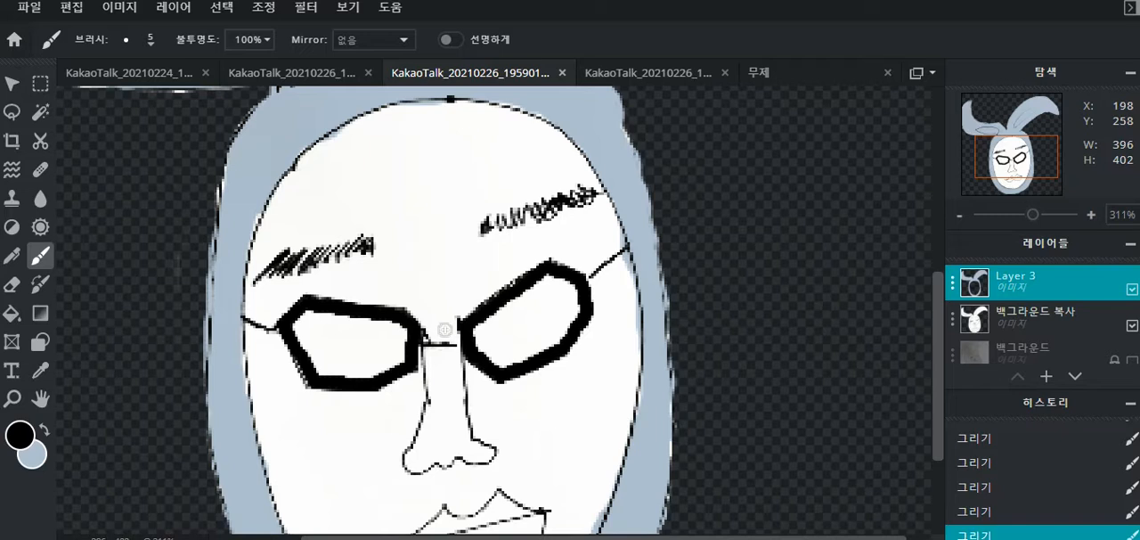
- Fill both lenses solid black with the size 25 Brush, and touch up the remaining gap at size 15
key(bracketright)
key(bracketright)
key(bracketright)
key(bracketright)
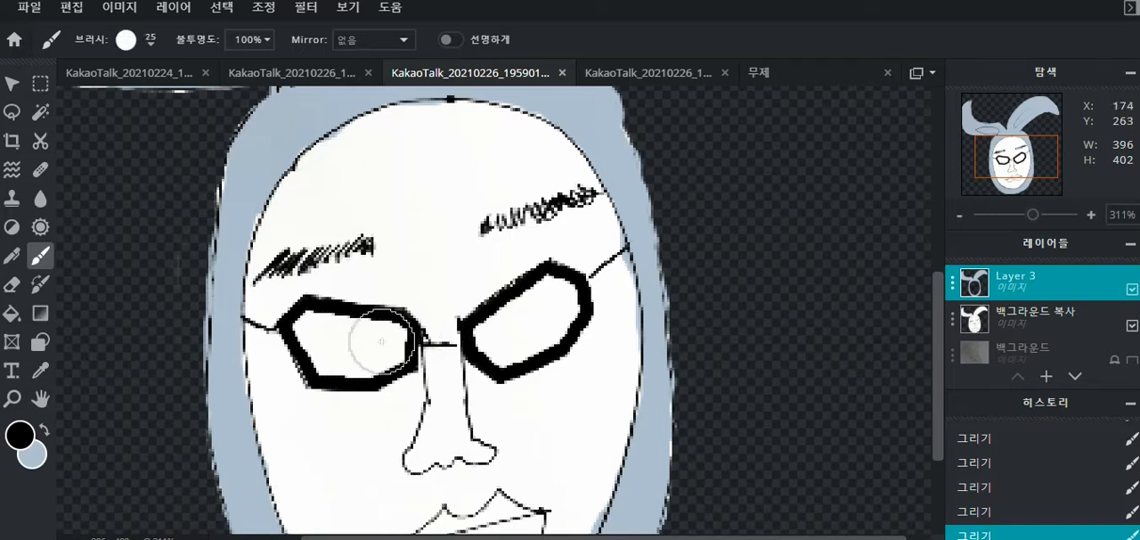
mouse_move(382, 341)
mouse_down()
mouse_move(318, 333)
mouse_move(342, 346)
mouse_up()
drag(505, 322, 547, 308)
key(bracketleft)
key(bracketleft)
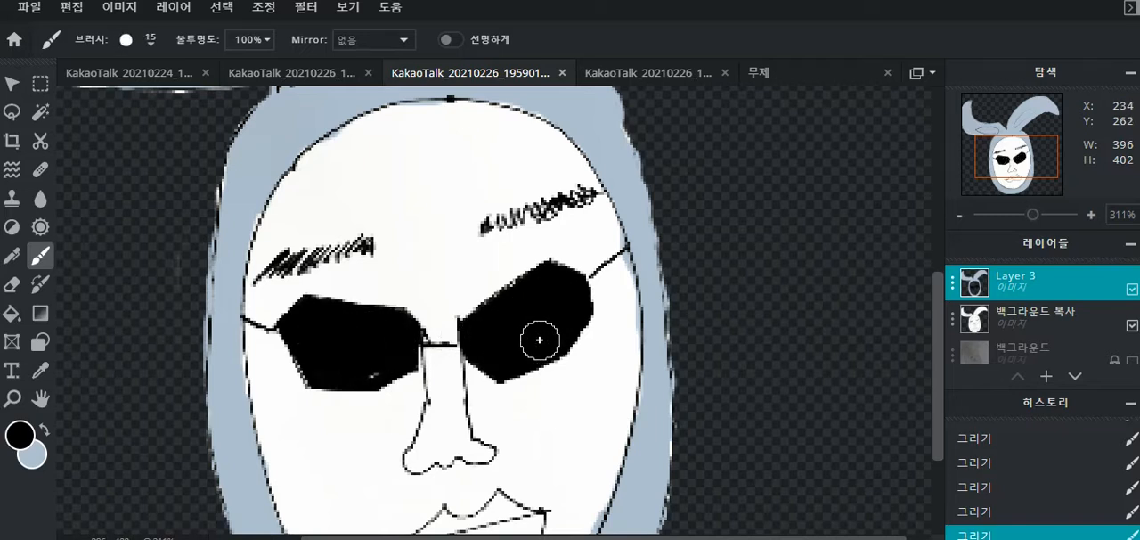
mouse_move(373, 348)
mouse_down()
mouse_move(365, 359)
mouse_move(378, 360)
mouse_up()
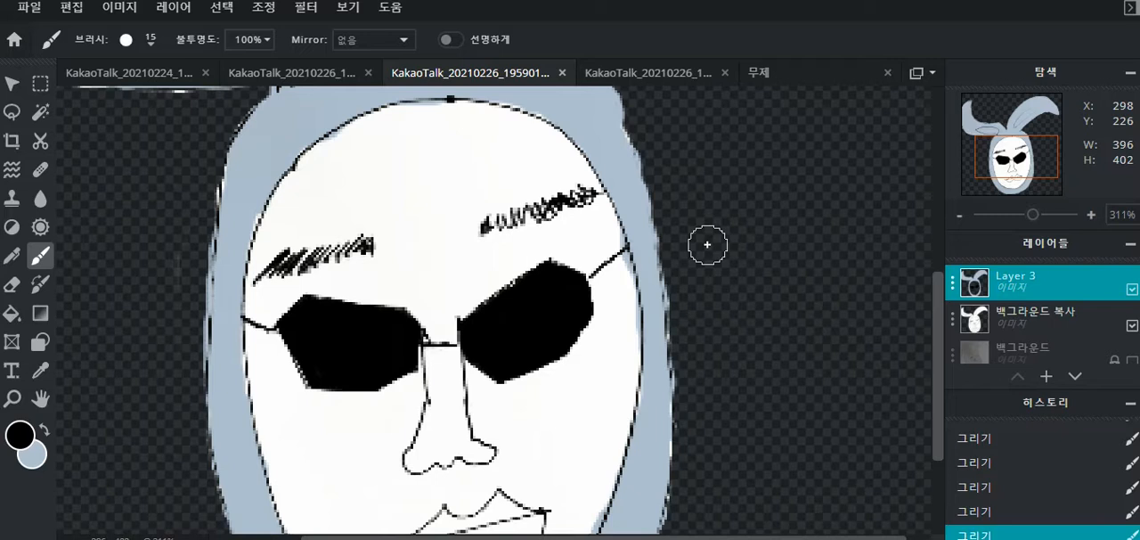
- Erase vertical highlight stripes across the left lens with the size 5 Eraser, and widen the inner one at size 15
key(e)
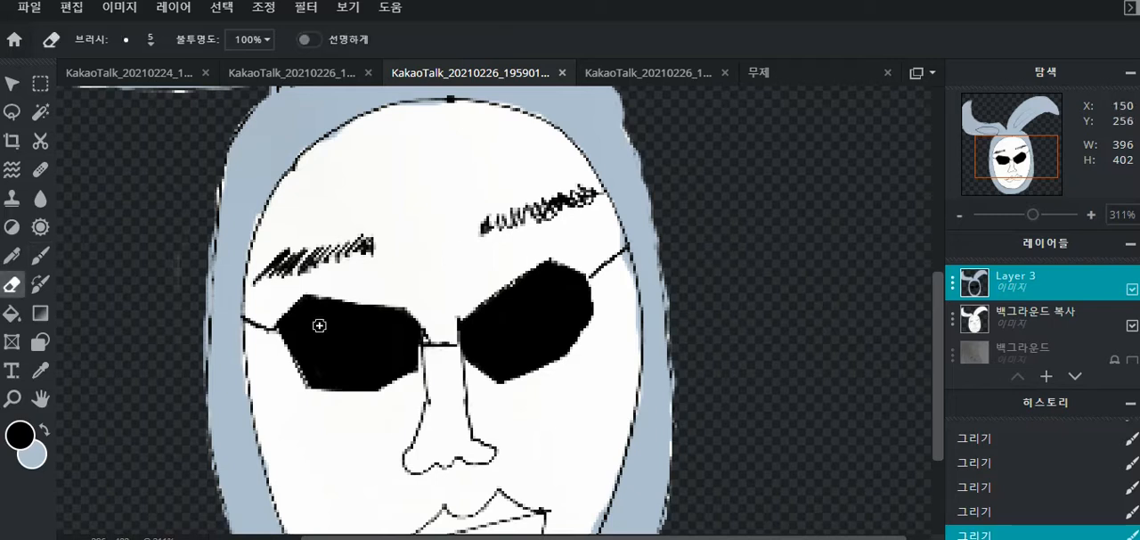
click(327, 291)
drag(326, 297, 335, 392)
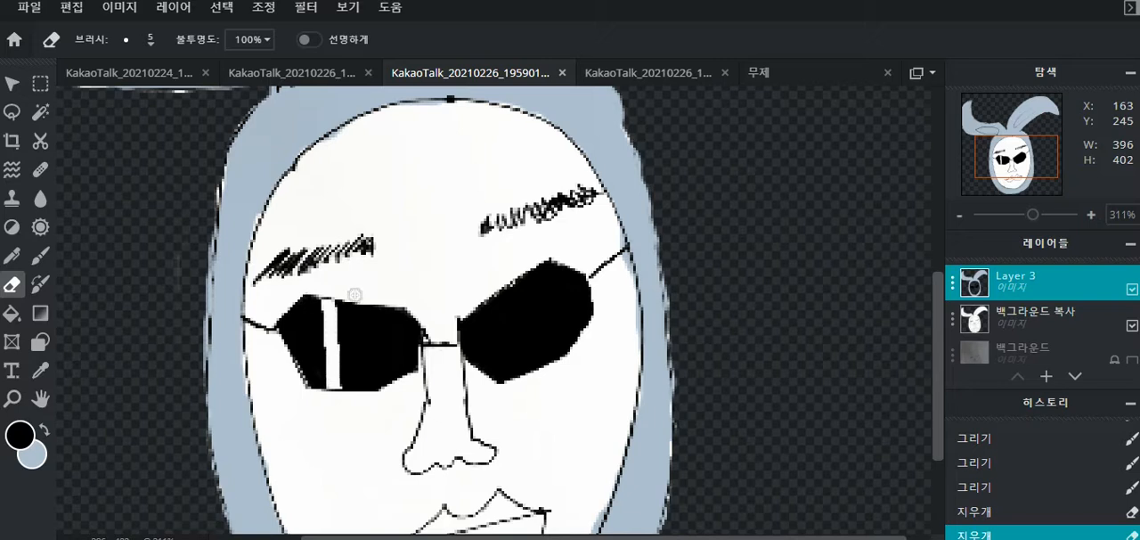
drag(355, 295, 353, 407)
click(353, 407)
click(389, 288)
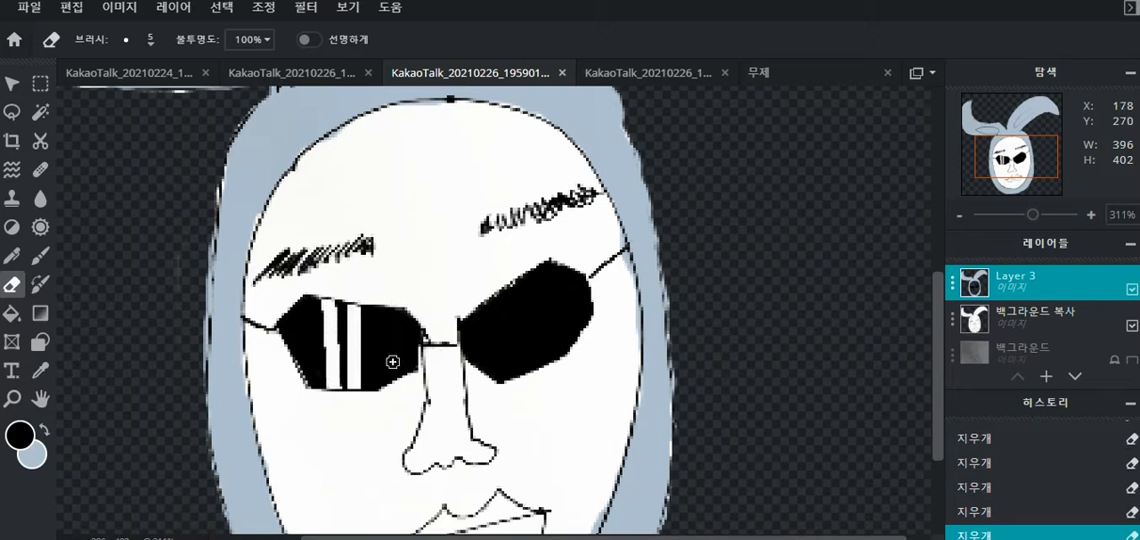
drag(394, 392, 393, 307)
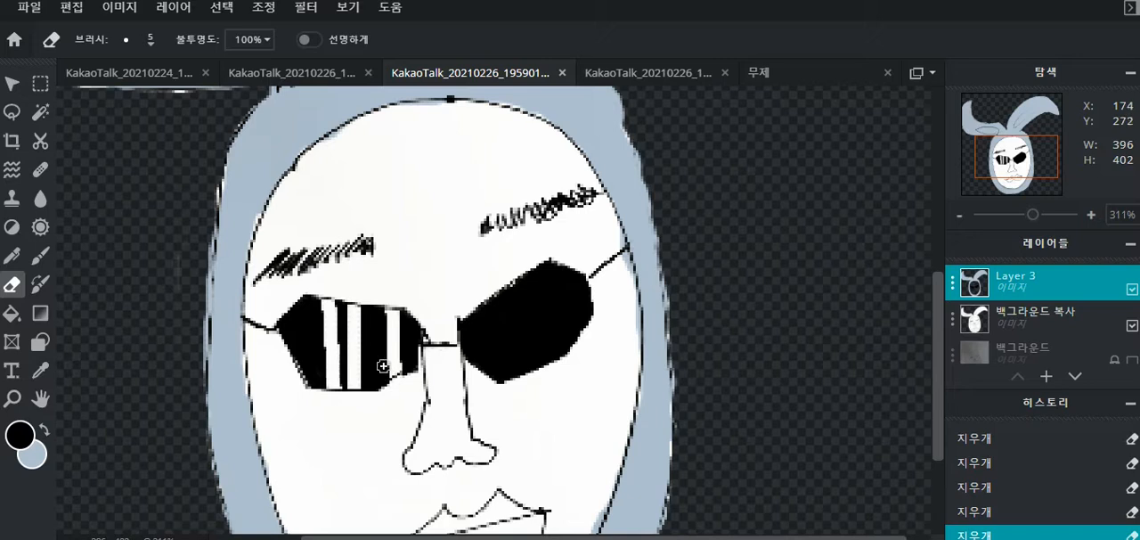
key(bracketright)
drag(366, 312, 374, 381)
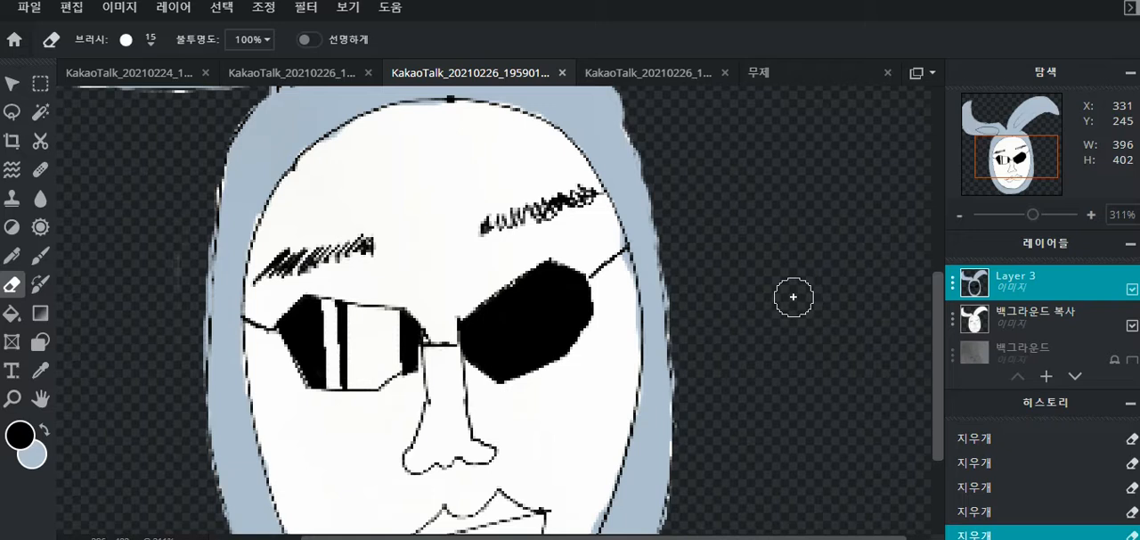
- Erase two parallel diagonal highlight stripes across the right lens with the size 5 Eraser
key(bracketleft)
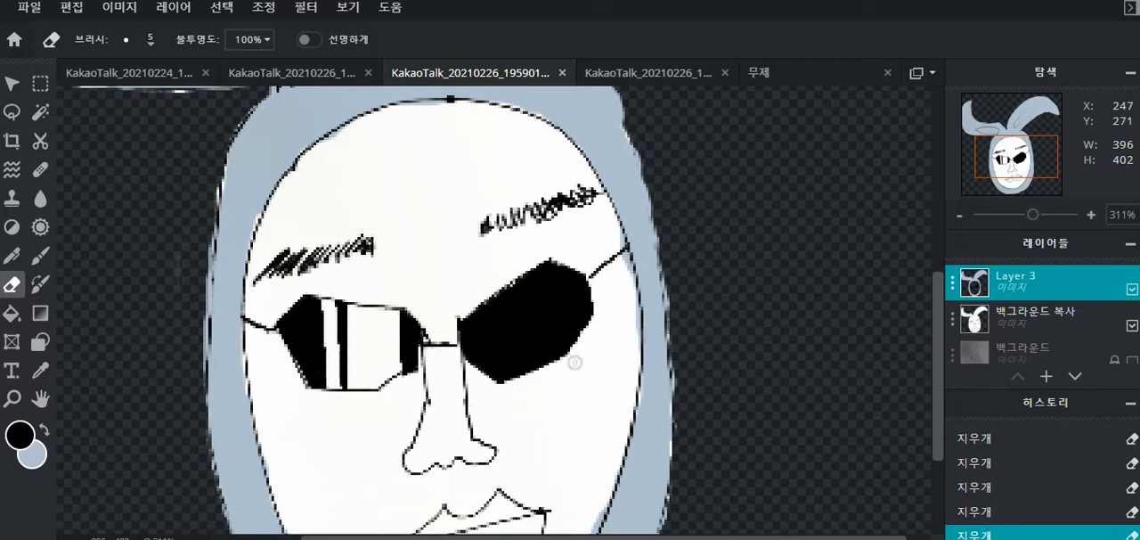
shift+click(570, 362)
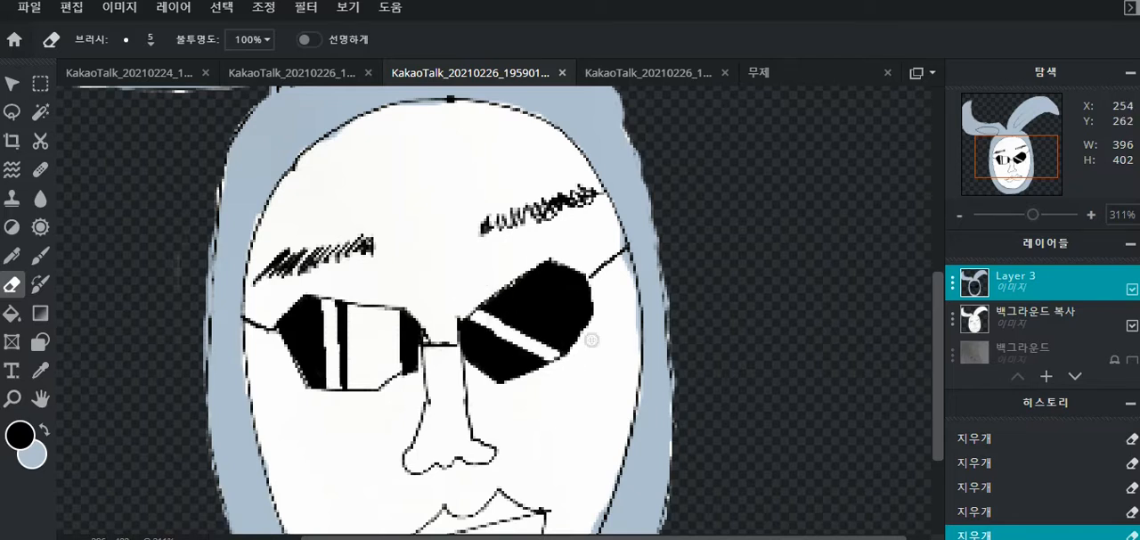
drag(594, 339, 499, 288)
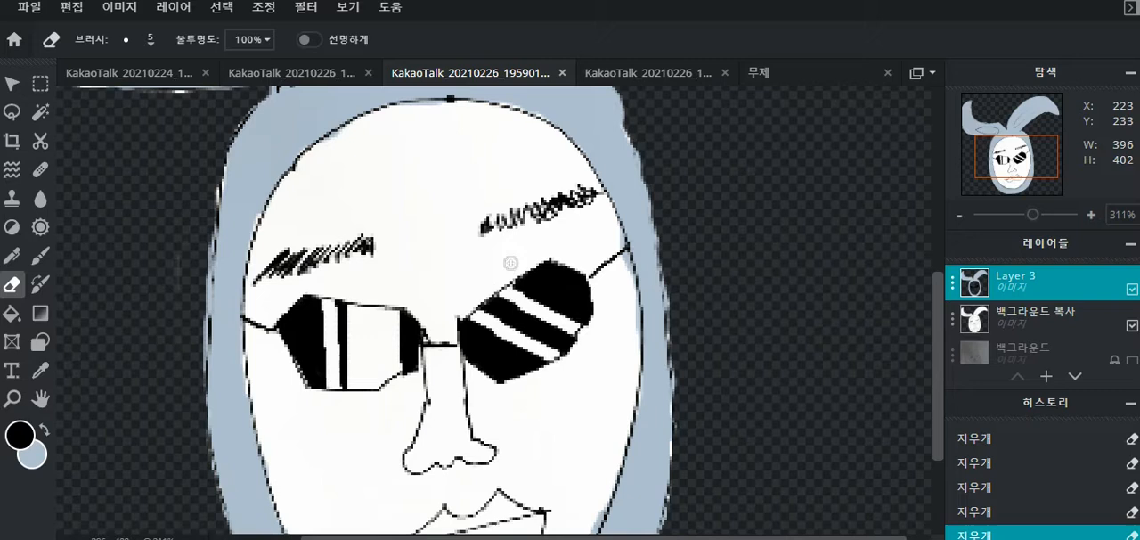
shift+click(627, 323)
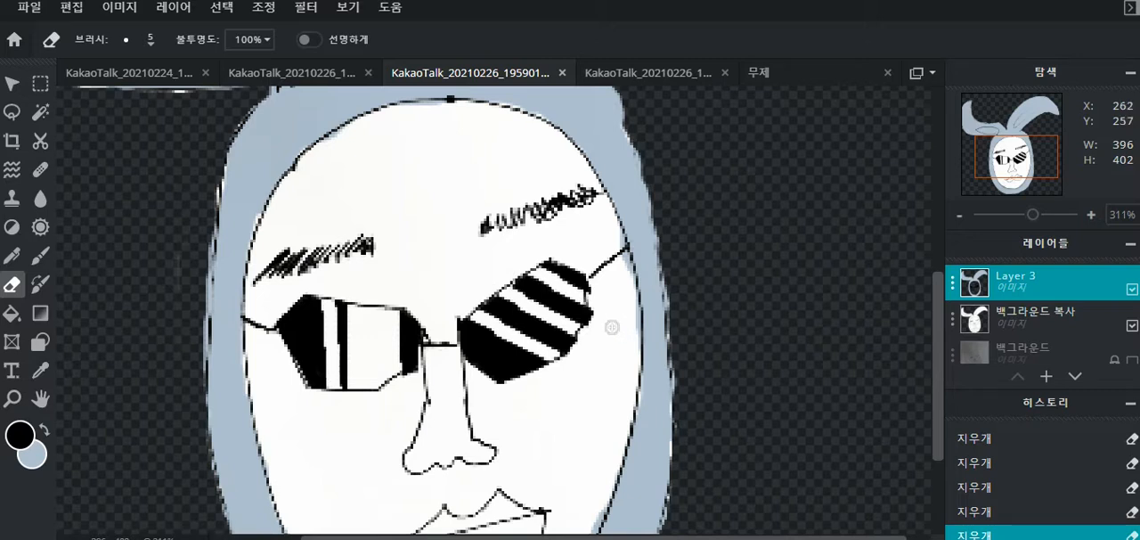
key(])
drag(577, 316, 531, 294)
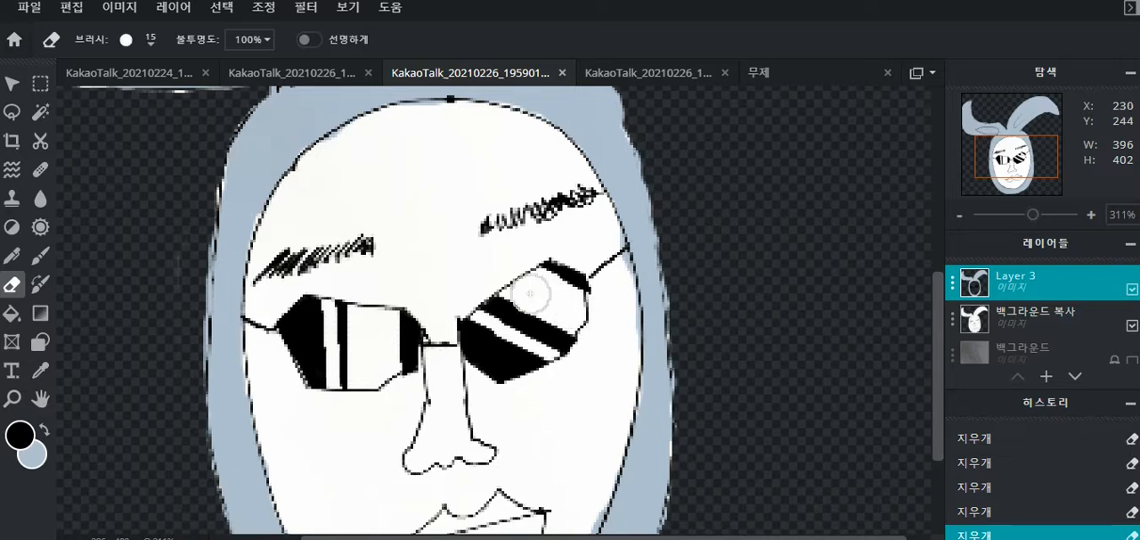
key(ctrl+z)
key(ctrl+z)
key(ctrl+z)
key(ctrl+z)
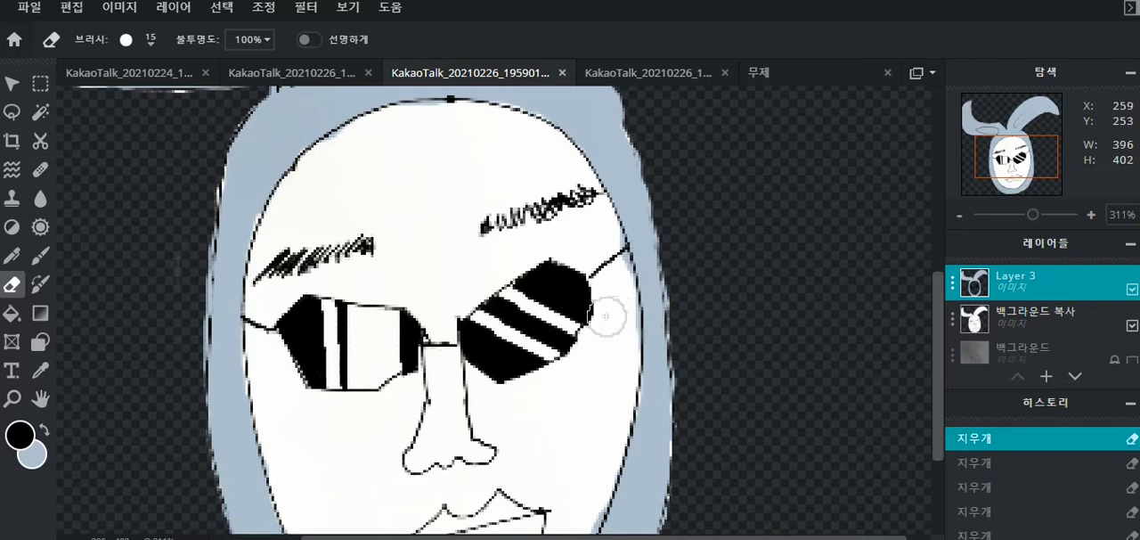
- Erase the upper diagonal highlight of the right lens into a wide band, keeping the thin stripe below it
click(901, 433)
key(bracketleft)
key(bracketleft)
mouse_move(514, 281)
mouse_down()
mouse_move(603, 312)
mouse_move(582, 317)
mouse_move(537, 296)
mouse_move(573, 316)
mouse_up()
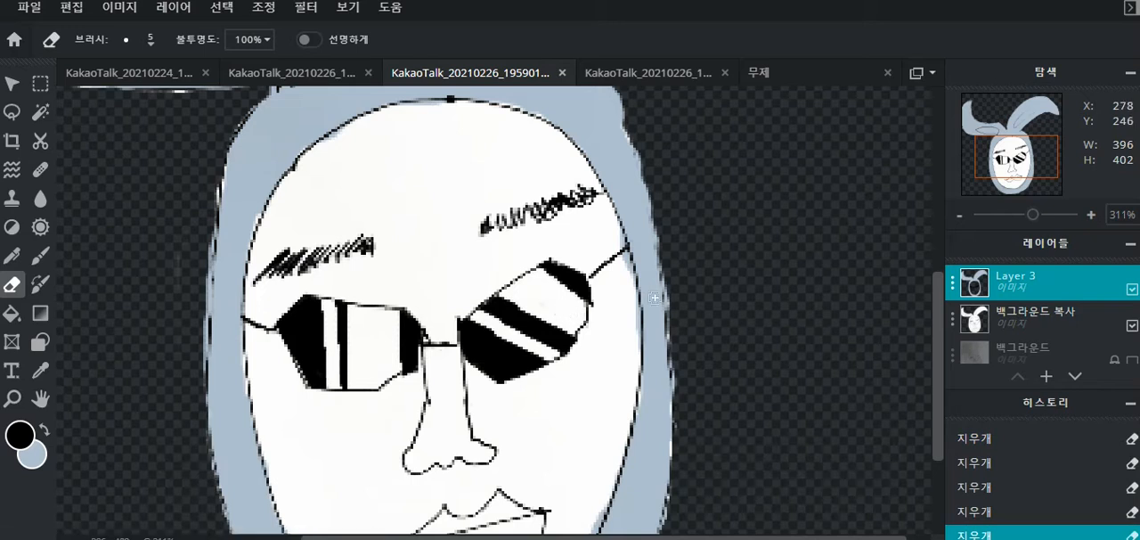
scroll(656, 296, down, 10)
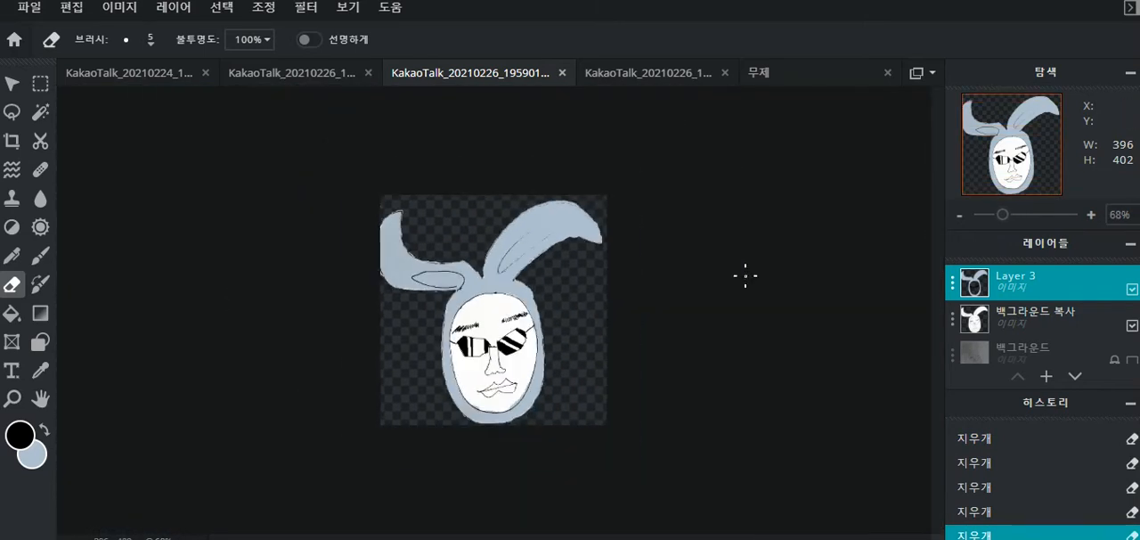
scroll(745, 275, up, 3)
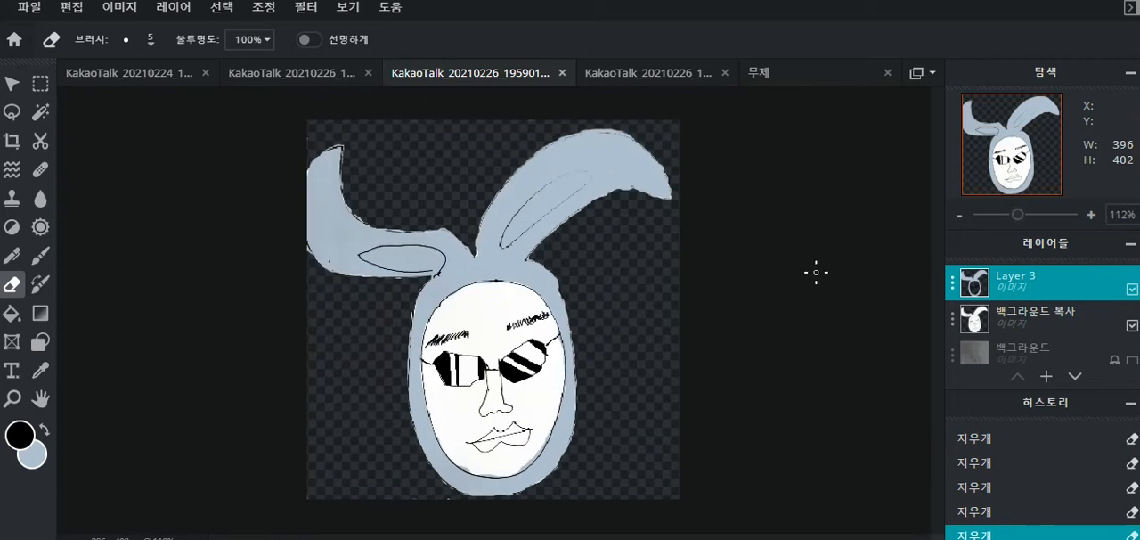
- Duplicate Layer 3 and the background copy together, and merge the two duplicates into one layer
click(1017, 315)
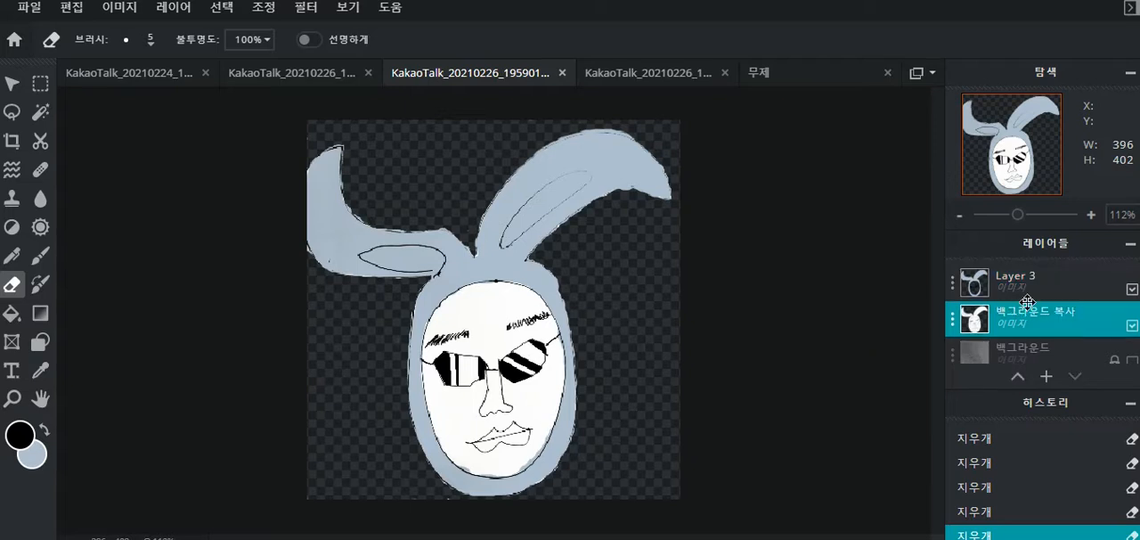
shift+click(1035, 284)
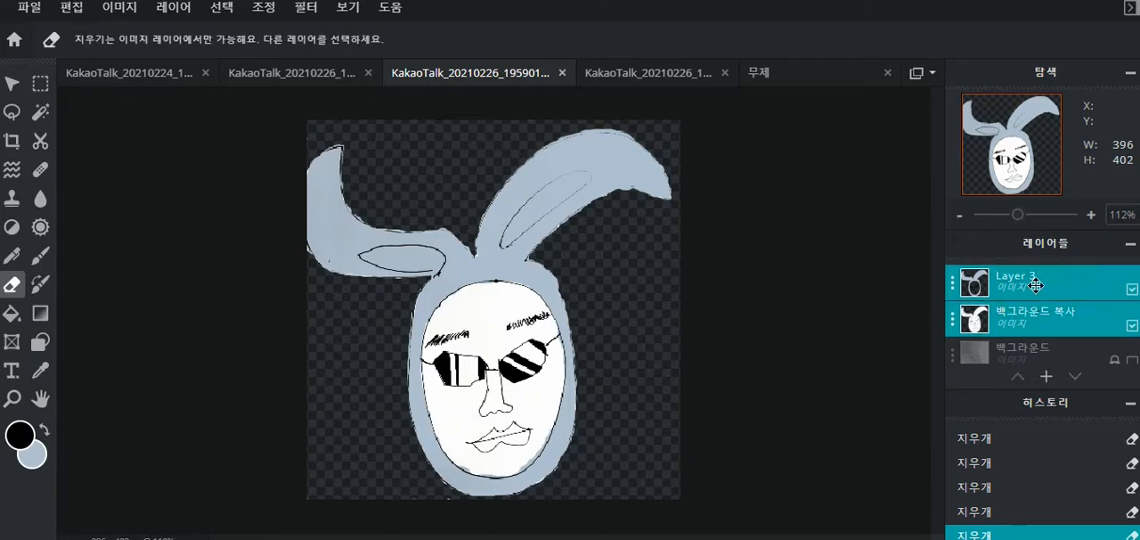
key(ctrl+v)
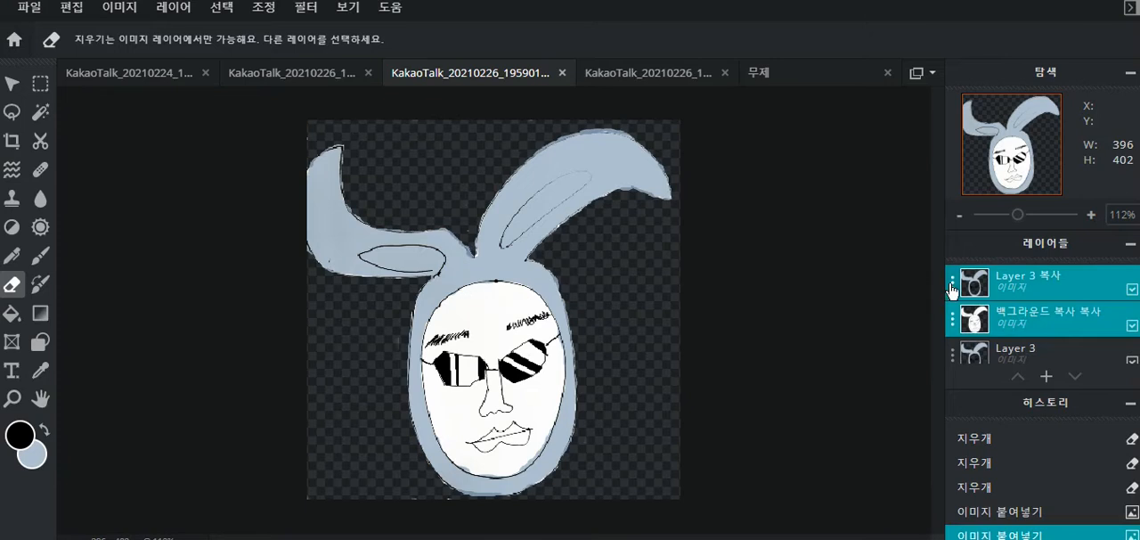
click(943, 288)
click(859, 483)
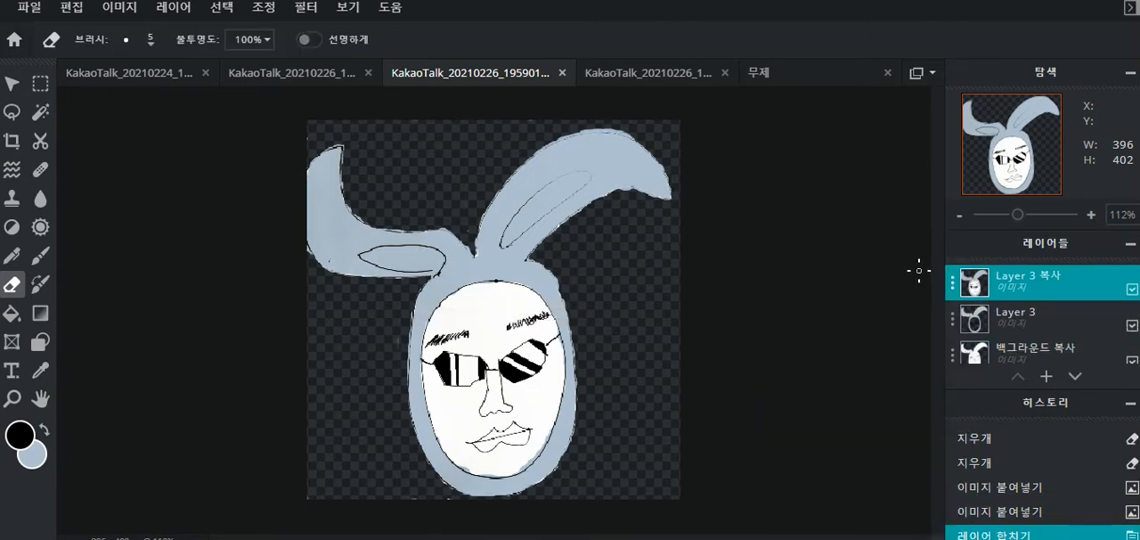
- Copy the merged rabbit head into the untitled 4000 × 4000 document and enlarge it above the other characters
key(ctrl+c)
click(824, 72)
key(ctrl+v)
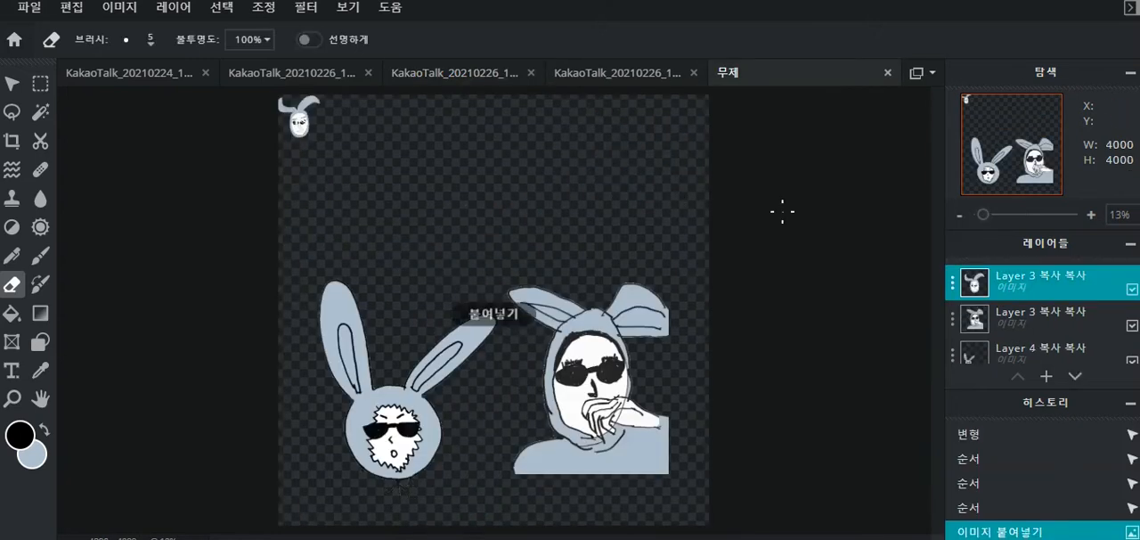
click(12, 83)
drag(322, 137, 455, 273)
drag(398, 222, 441, 273)
- Rearrange the three characters to fit together, scaling the new head to 1820 × 1848 at position 414, 267
click(394, 360)
click(442, 271)
drag(611, 393, 618, 428)
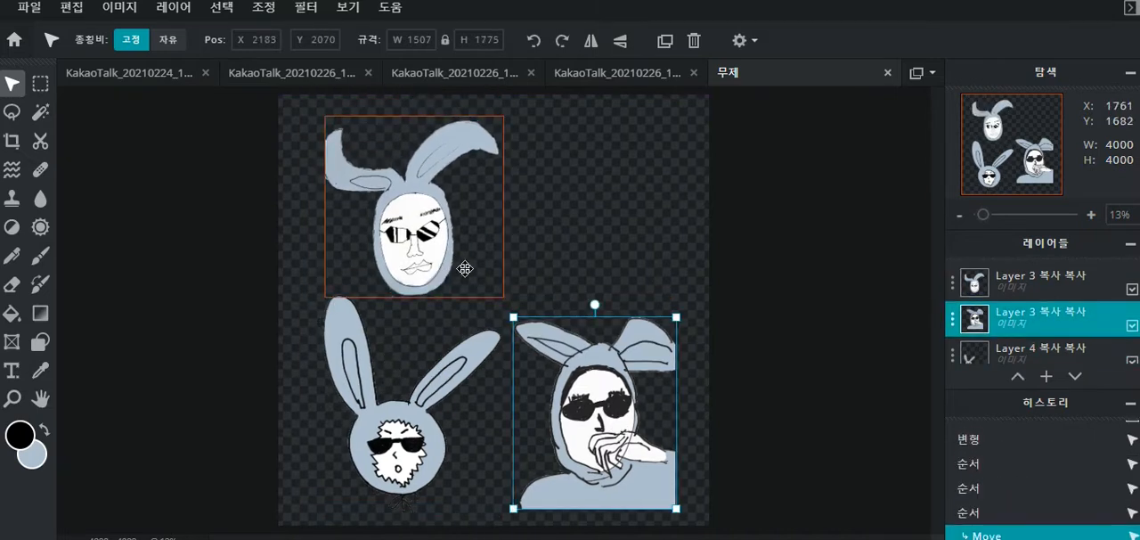
click(466, 269)
drag(503, 297, 521, 315)
click(476, 342)
drag(310, 291, 329, 311)
drag(462, 280, 460, 286)
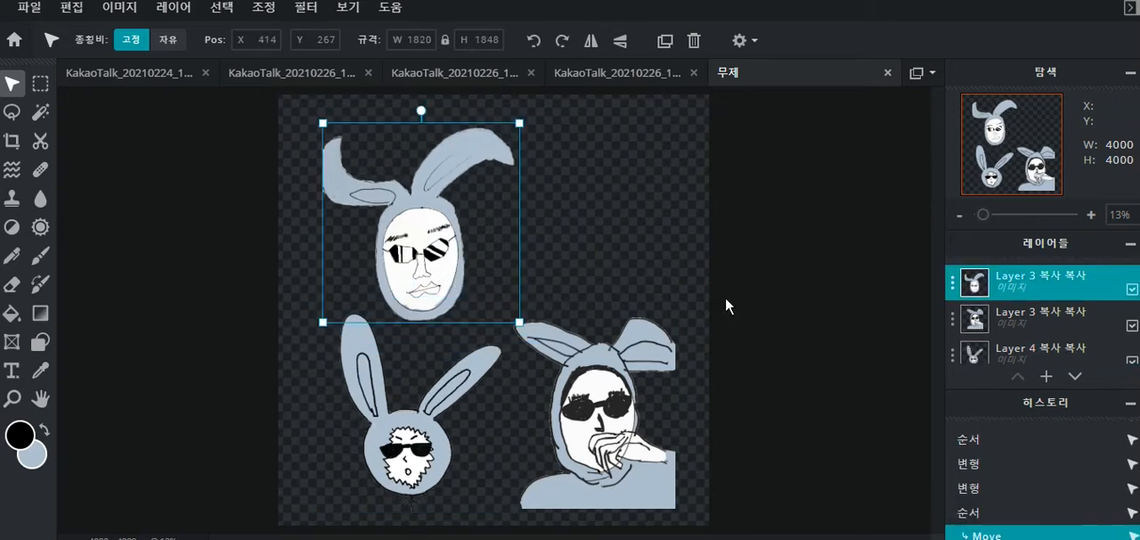
click(742, 296)
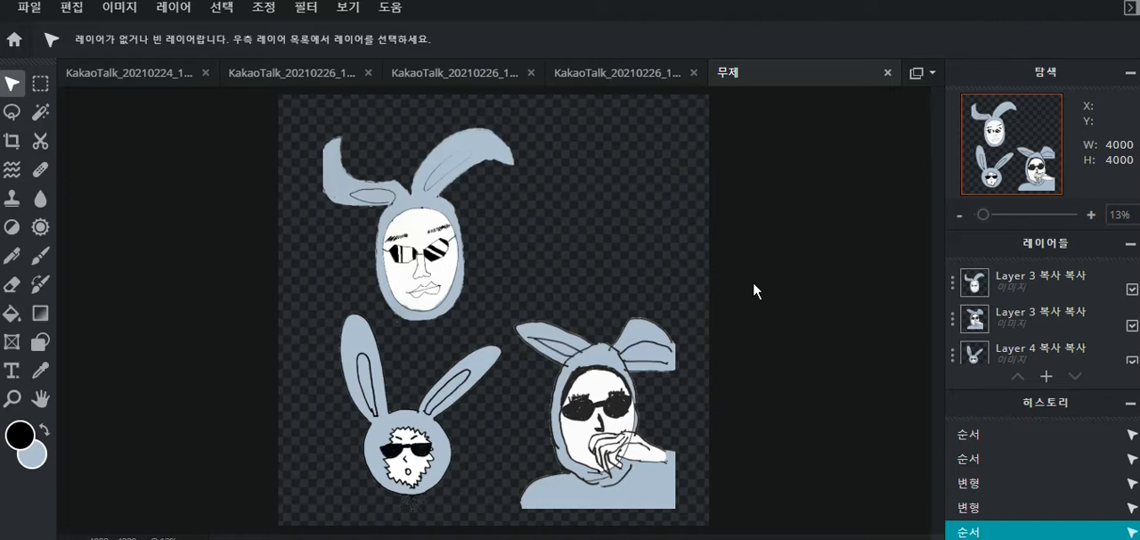
- In the full-body rabbit image with the carrot, duplicate the background layer and hide the original
click(454, 73)
click(282, 78)
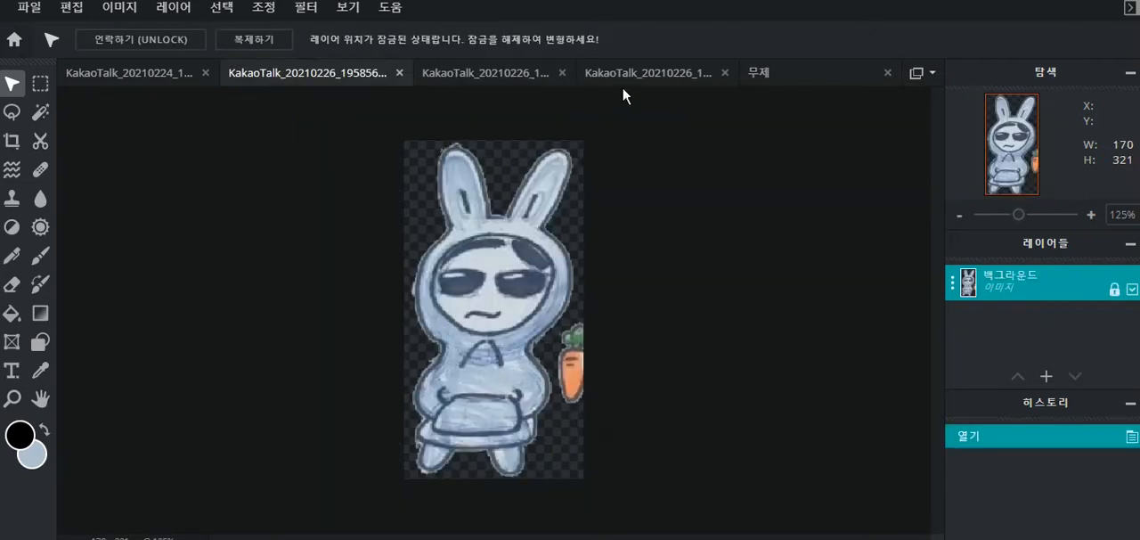
scroll(592, 250, up, 2)
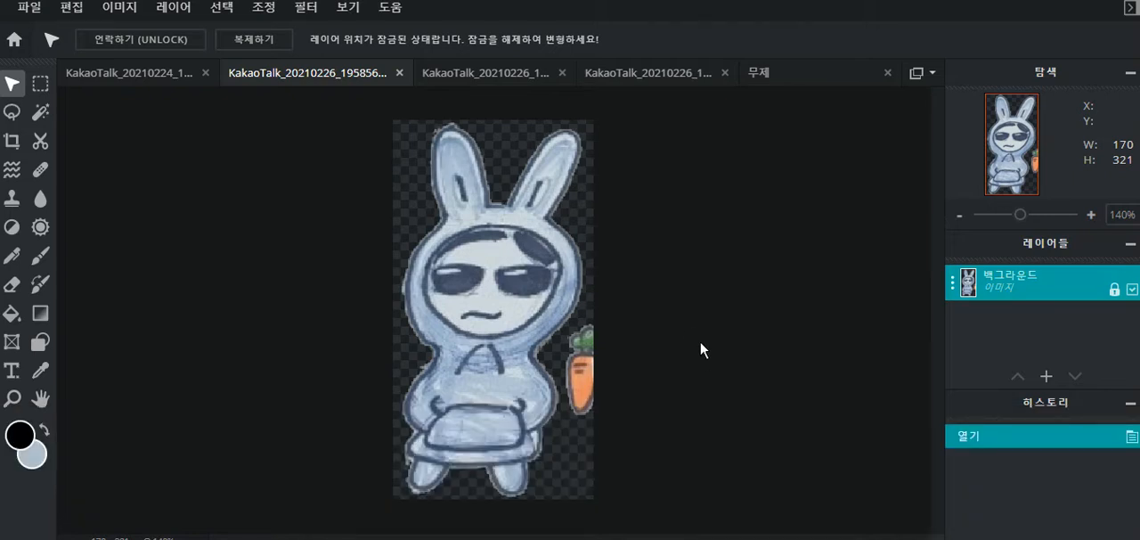
key(ctrl+c)
key(ctrl+v)
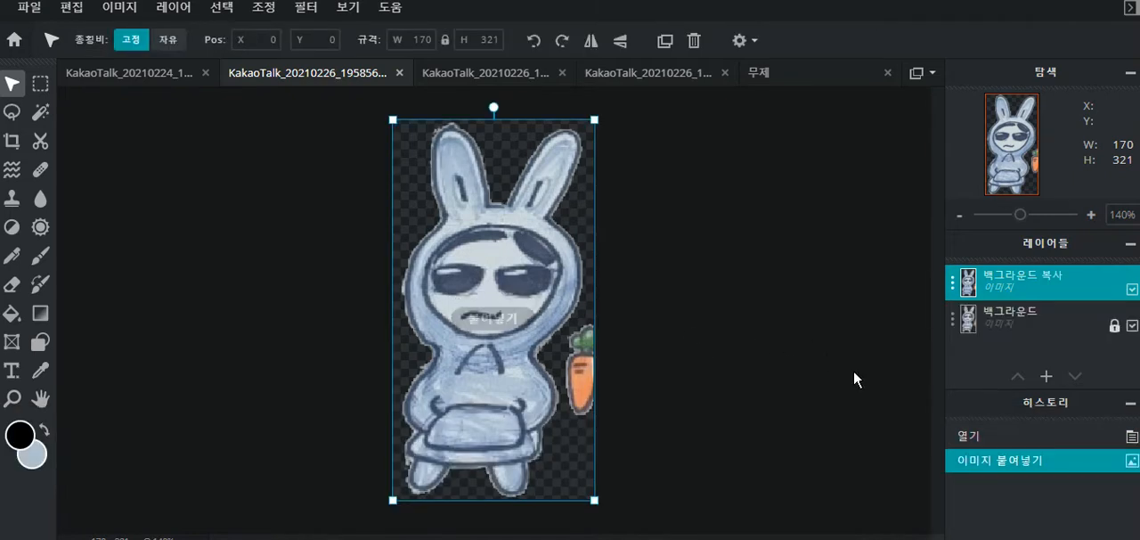
click(1133, 326)
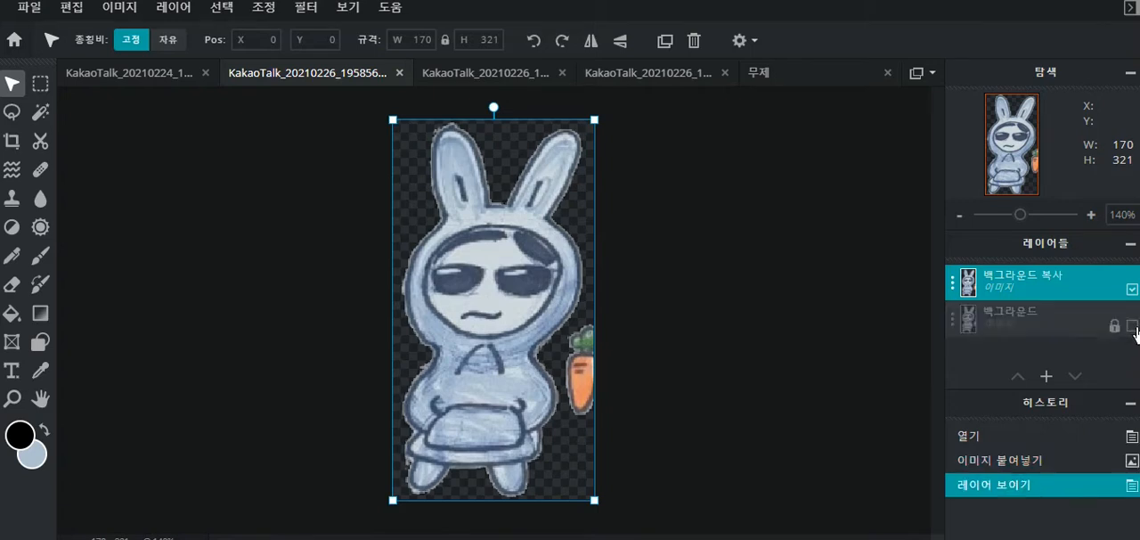
- Add an empty layer above the background copy and set its blend mode to Multiply (곱하기)
click(764, 292)
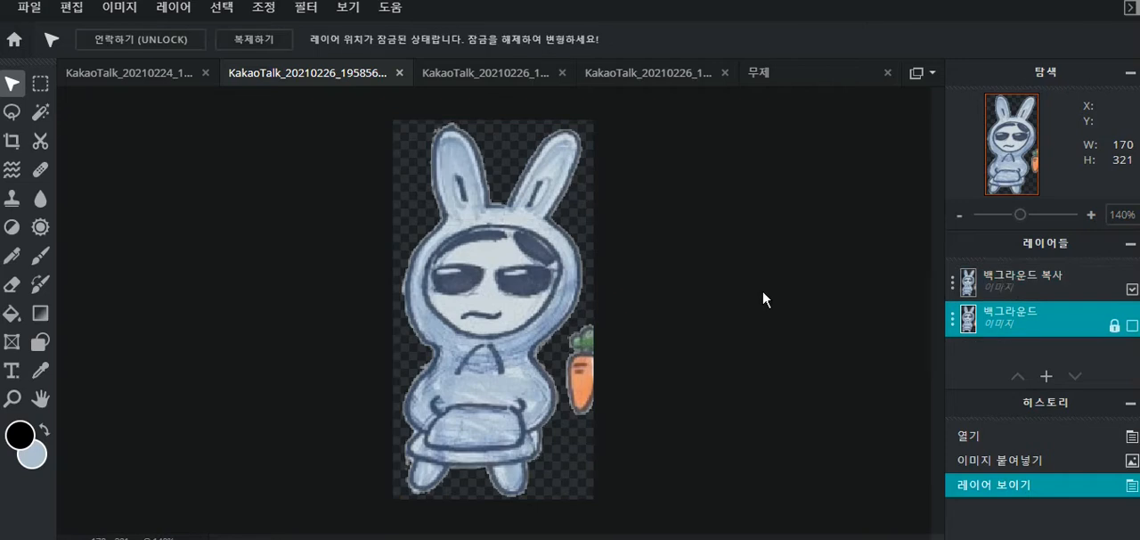
click(1011, 278)
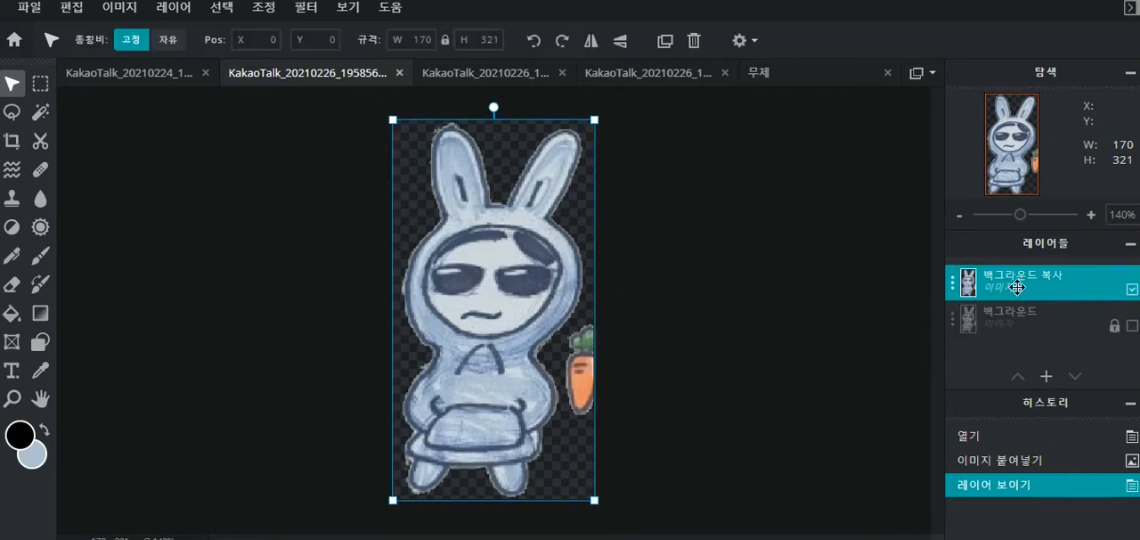
click(1047, 378)
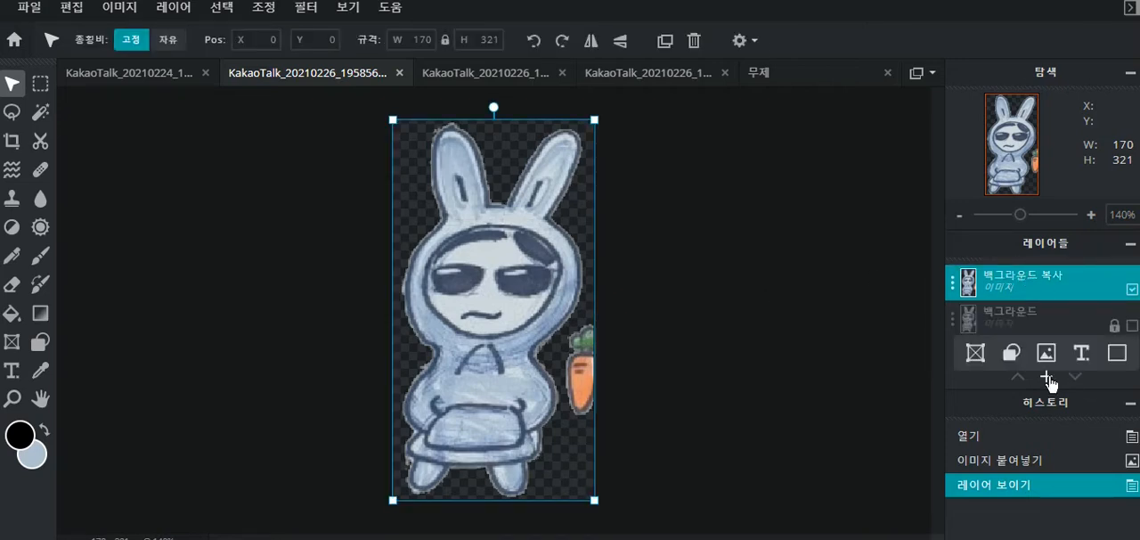
click(1116, 354)
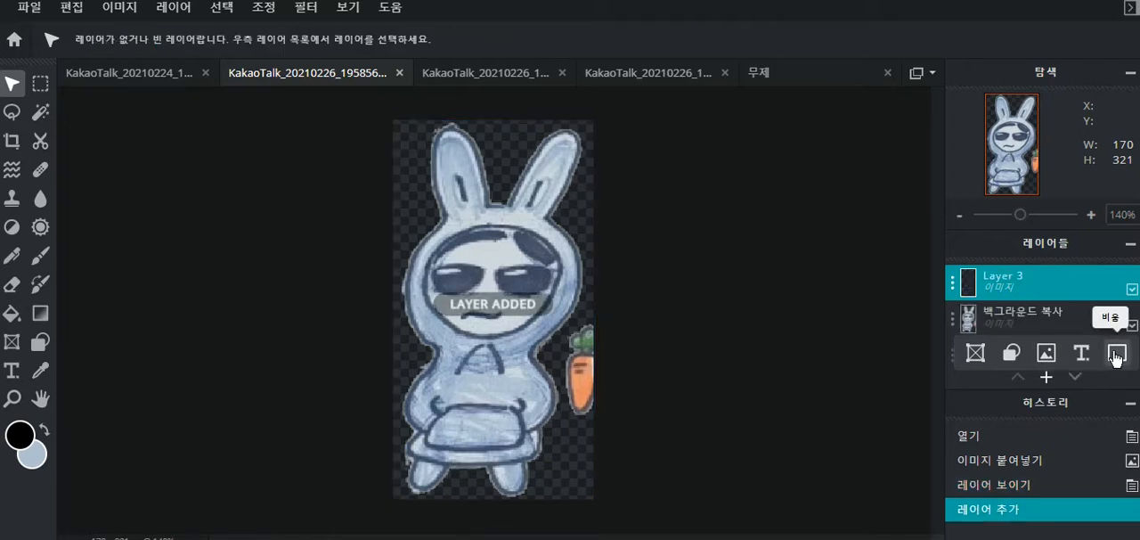
click(952, 287)
click(773, 325)
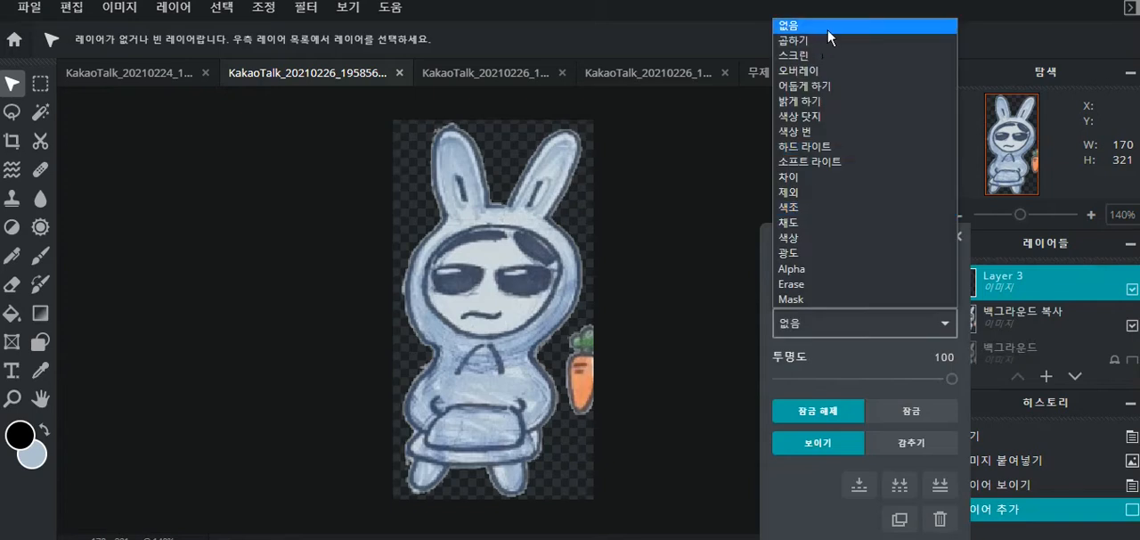
click(802, 40)
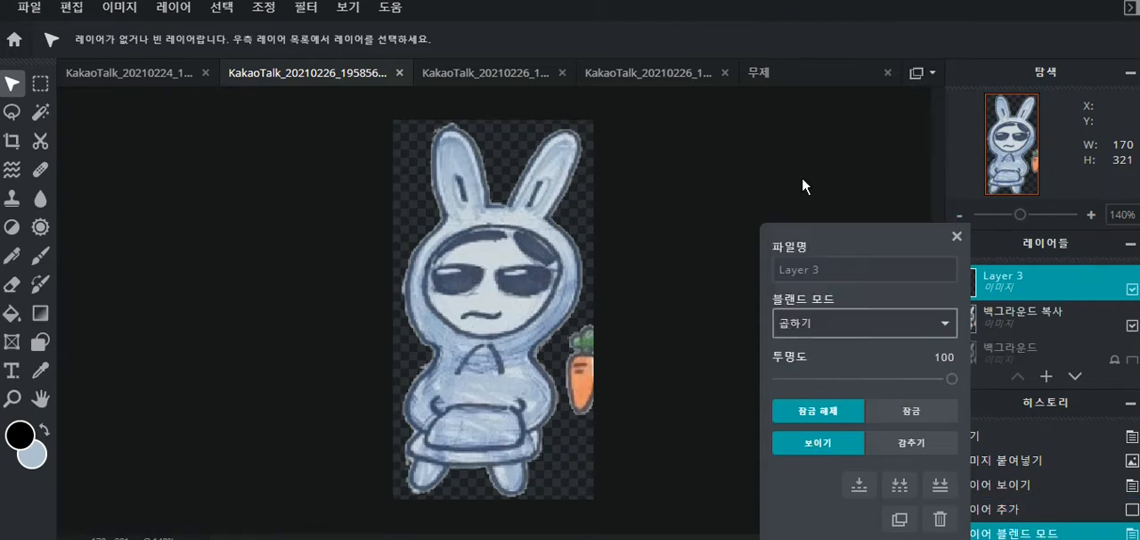
click(956, 236)
- Lower the opacity of the background copy layer (백그라운드 복사) to 44
scroll(867, 248, down, 2)
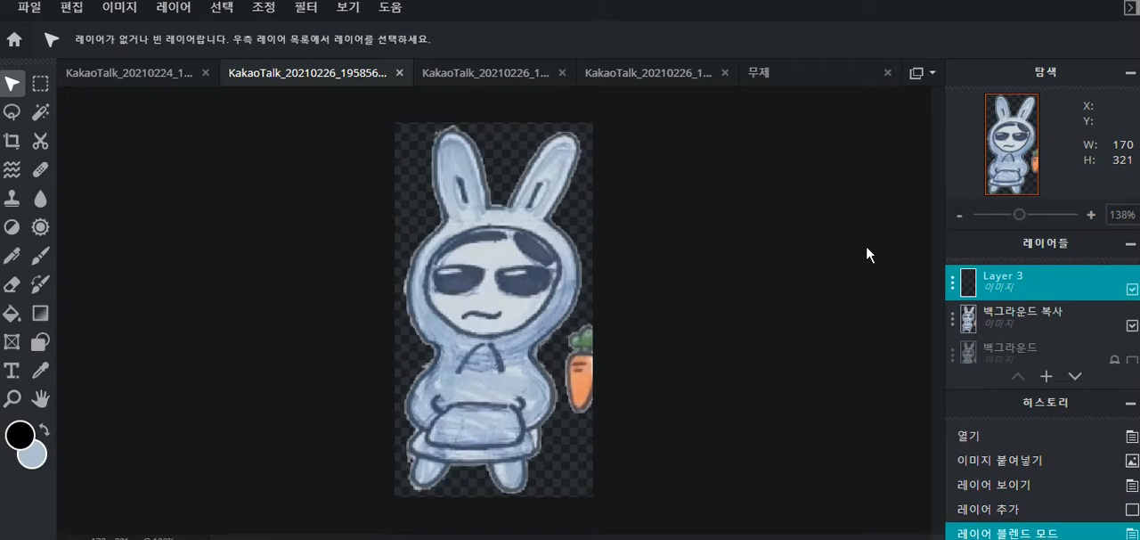
scroll(867, 248, down, 1)
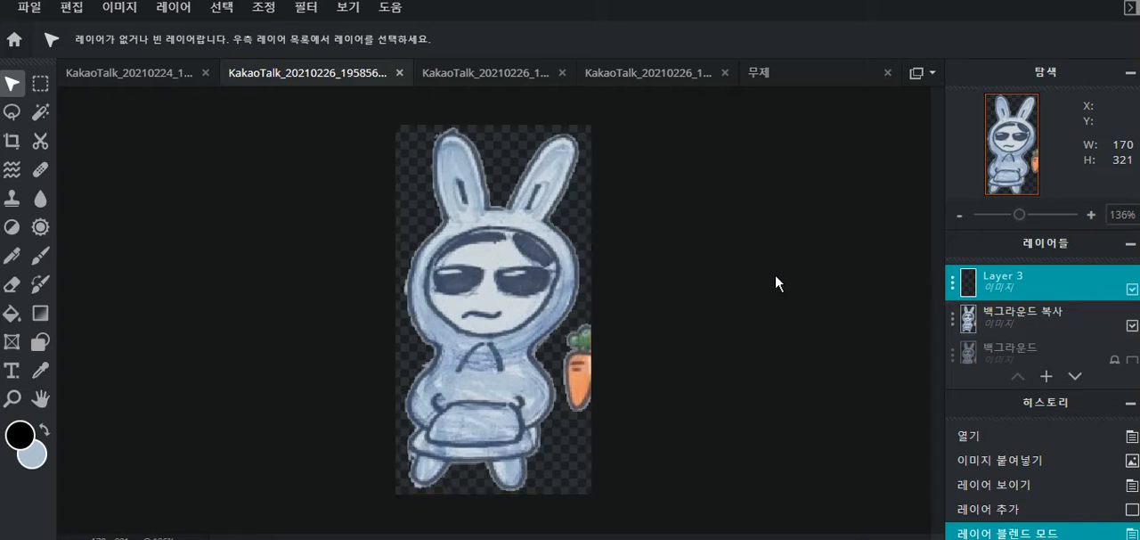
click(1065, 316)
click(951, 322)
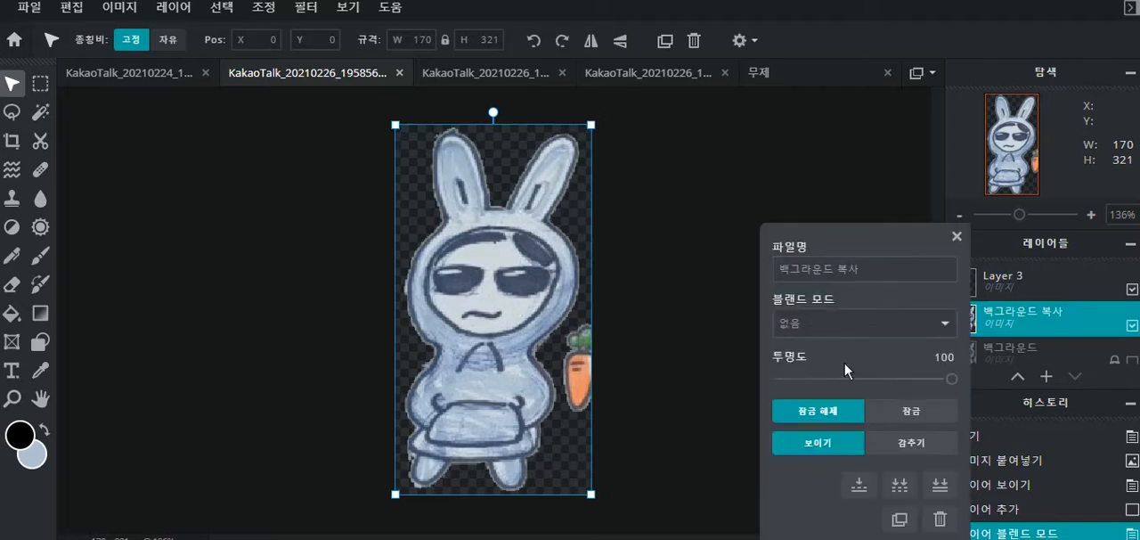
mouse_move(857, 379)
mouse_down()
mouse_move(839, 378)
mouse_move(855, 379)
mouse_up()
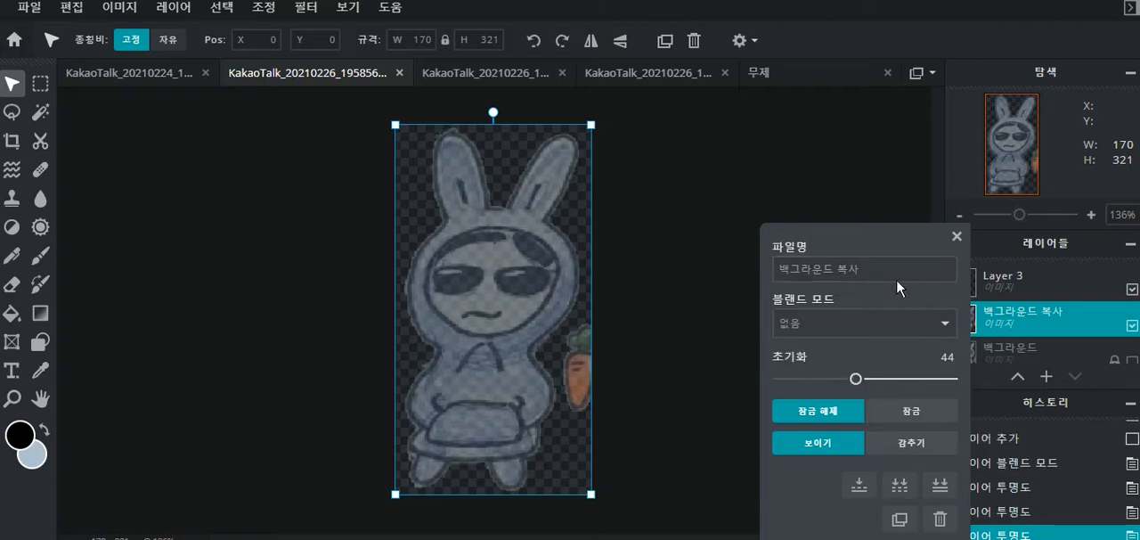
click(957, 236)
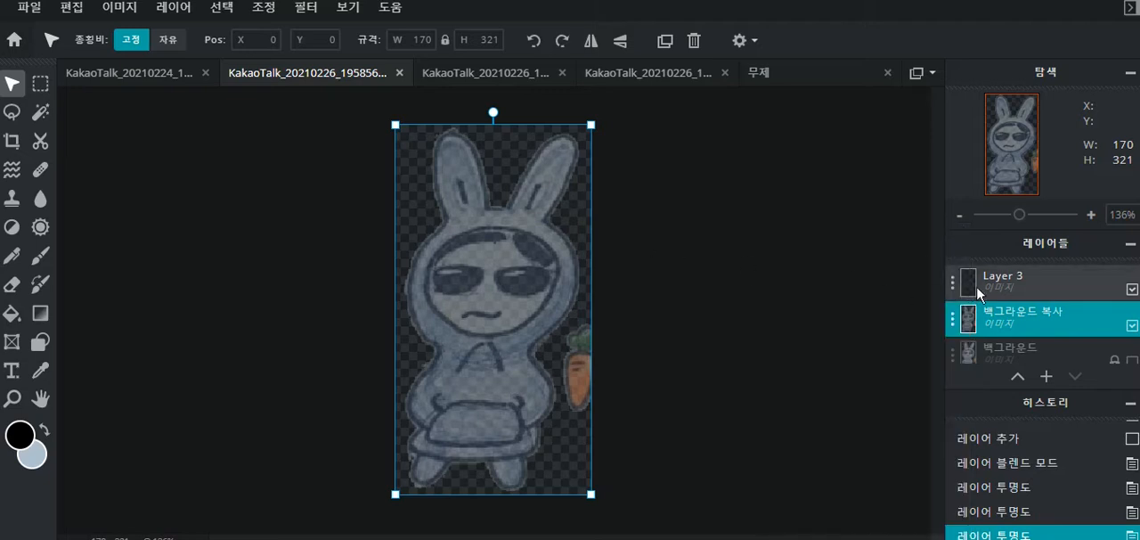
- On Layer 3, trace the rabbit's ears, body, feet, hoodie strings and front pocket with black brush outlines
click(1008, 280)
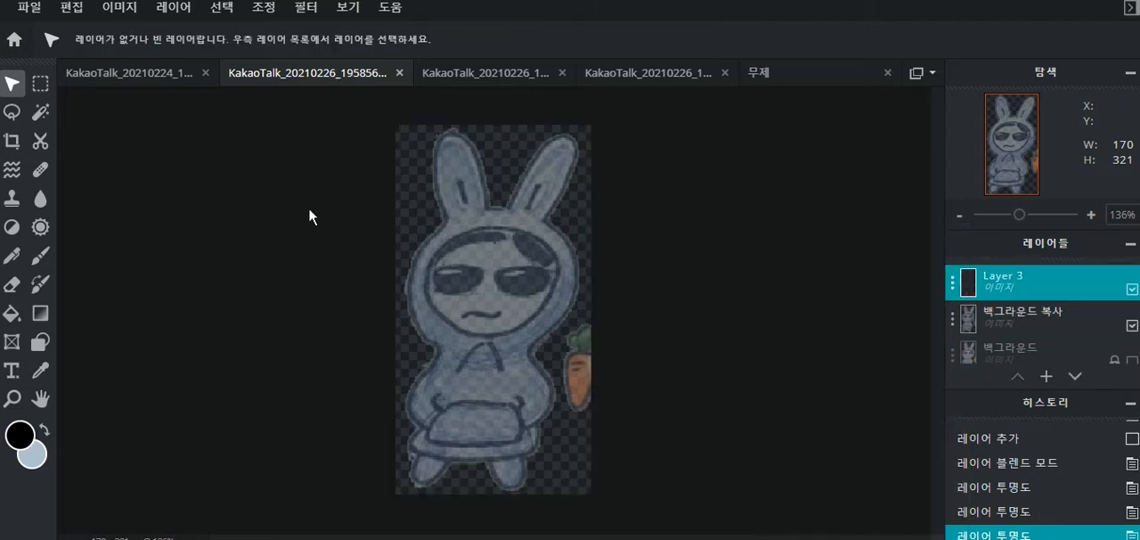
key(ctrl+plus)
scroll(942, 191, up, 2)
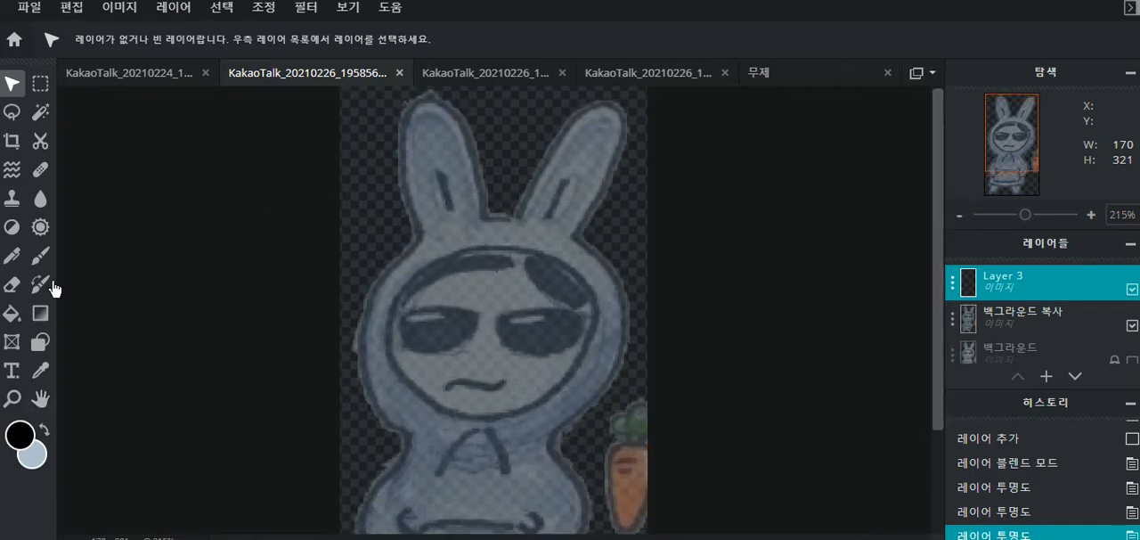
click(40, 255)
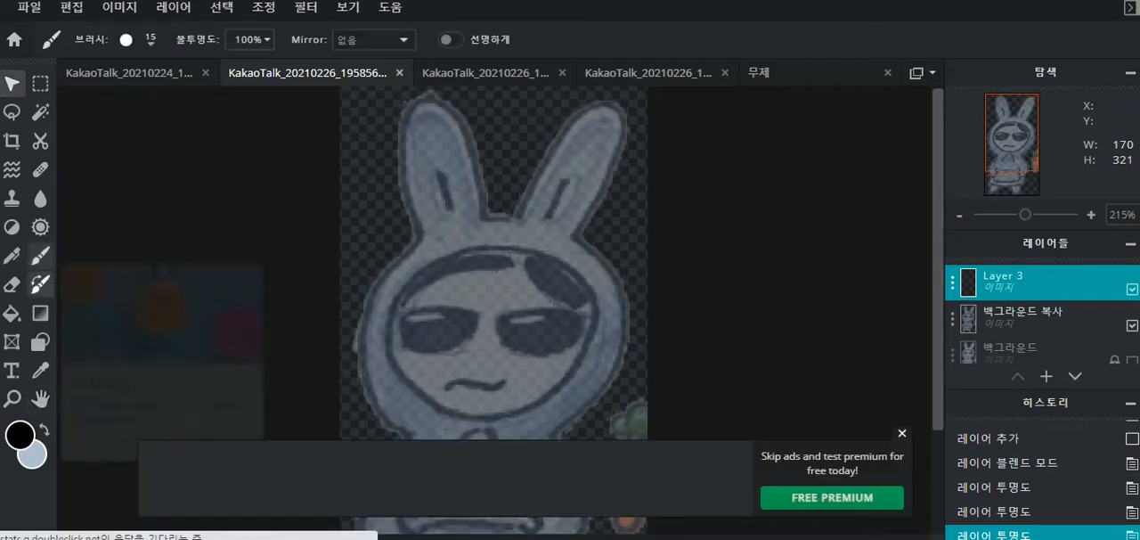
click(900, 428)
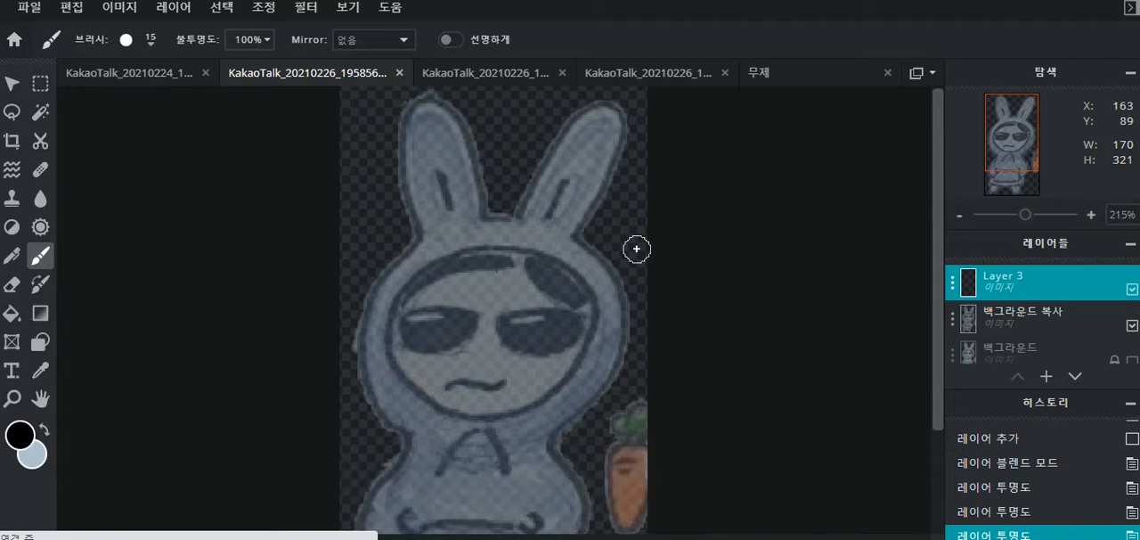
drag(428, 101, 387, 476)
scroll(433, 261, down, 3)
drag(371, 417, 390, 434)
drag(387, 476, 550, 460)
key(ctrl+z)
key(ctrl+z)
drag(404, 481, 570, 419)
mouse_move(365, 485)
mouse_down()
mouse_move(419, 483)
mouse_move(570, 423)
mouse_up()
- Trace the hood's face opening in black and draw the dark hair along the forehead
key(ctrl+z)
key(ctrl+z)
drag(361, 509, 414, 485)
drag(490, 487, 549, 484)
drag(632, 204, 572, 425)
drag(464, 288, 422, 347)
drag(491, 289, 509, 335)
drag(440, 387, 540, 445)
scroll(481, 357, up, 3)
mouse_move(415, 246)
mouse_down()
mouse_move(483, 225)
mouse_move(585, 235)
mouse_move(631, 360)
mouse_up()
mouse_move(425, 273)
mouse_down()
mouse_move(439, 417)
mouse_move(603, 312)
mouse_up()
key(ctrl+z)
drag(603, 307, 544, 260)
- Draw the rabbit's mouth line and paint both sunglasses lenses solid black
key(ctrl+z)
drag(480, 431, 609, 321)
drag(392, 316, 515, 264)
drag(423, 281, 500, 265)
mouse_move(535, 267)
mouse_down()
mouse_move(556, 263)
mouse_move(584, 297)
mouse_up()
drag(447, 401, 514, 383)
mouse_move(456, 318)
mouse_down()
mouse_move(457, 352)
mouse_move(456, 318)
mouse_up()
key(ctrl+z)
mouse_move(517, 322)
mouse_down()
mouse_move(580, 350)
mouse_move(519, 324)
mouse_up()
key(ctrl+z)
key(bracketright)
key(bracketright)
drag(405, 337, 463, 334)
drag(512, 343, 579, 338)
scroll(726, 250, down, 6)
scroll(726, 250, up, 3)
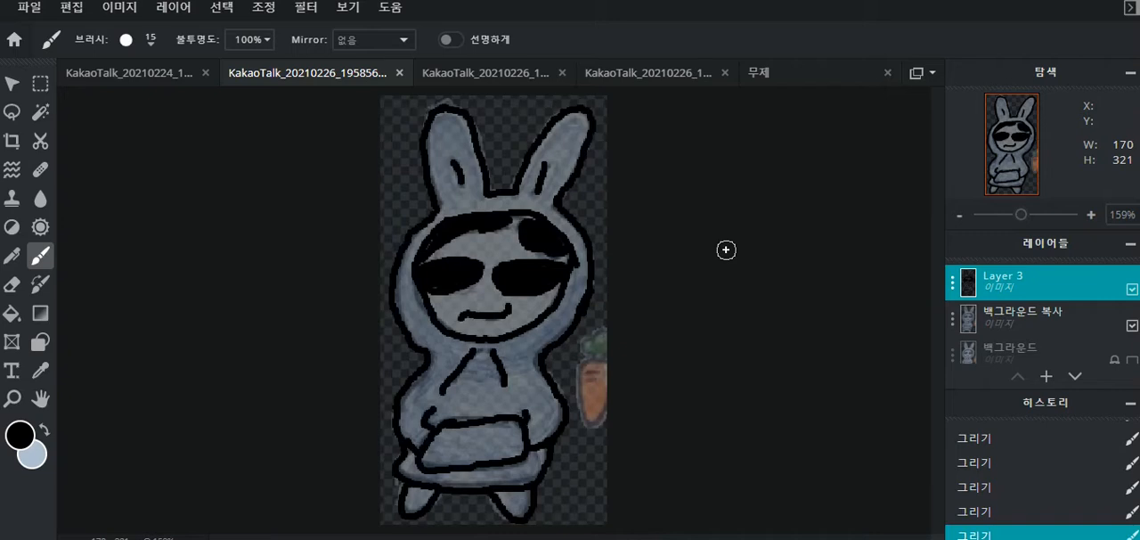
scroll(726, 250, up, 2)
scroll(726, 250, down, 2)
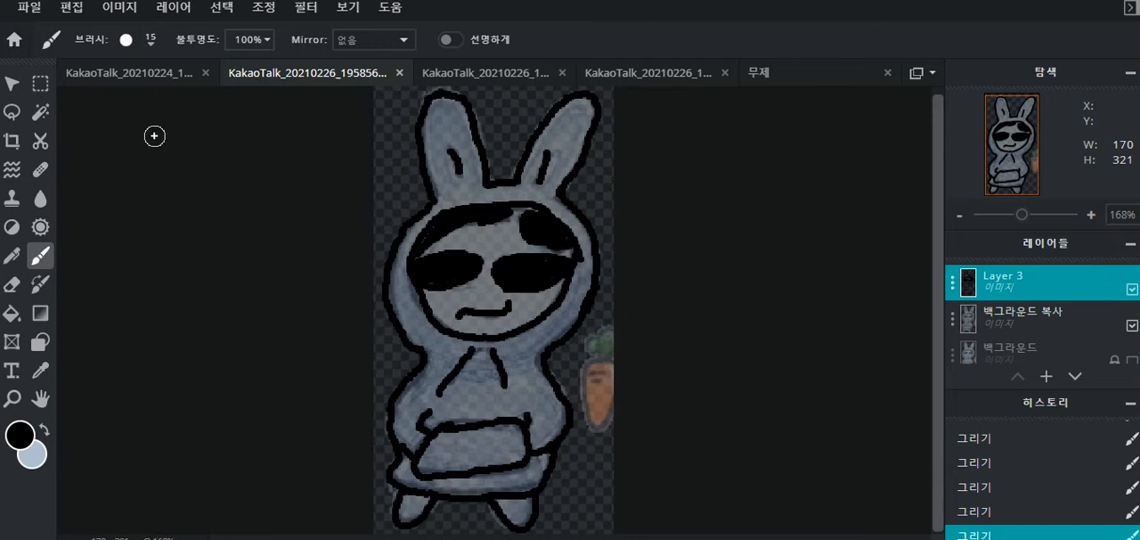
- Select the hood, ears, body, hem and both feet inside the outlines with the Magic Wand
click(40, 113)
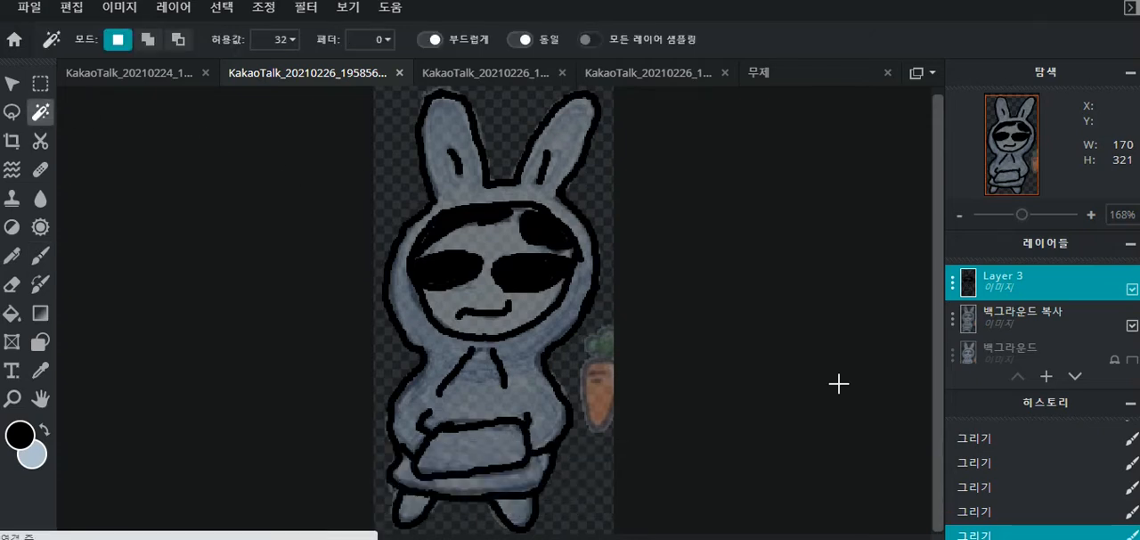
click(516, 470)
click(514, 469)
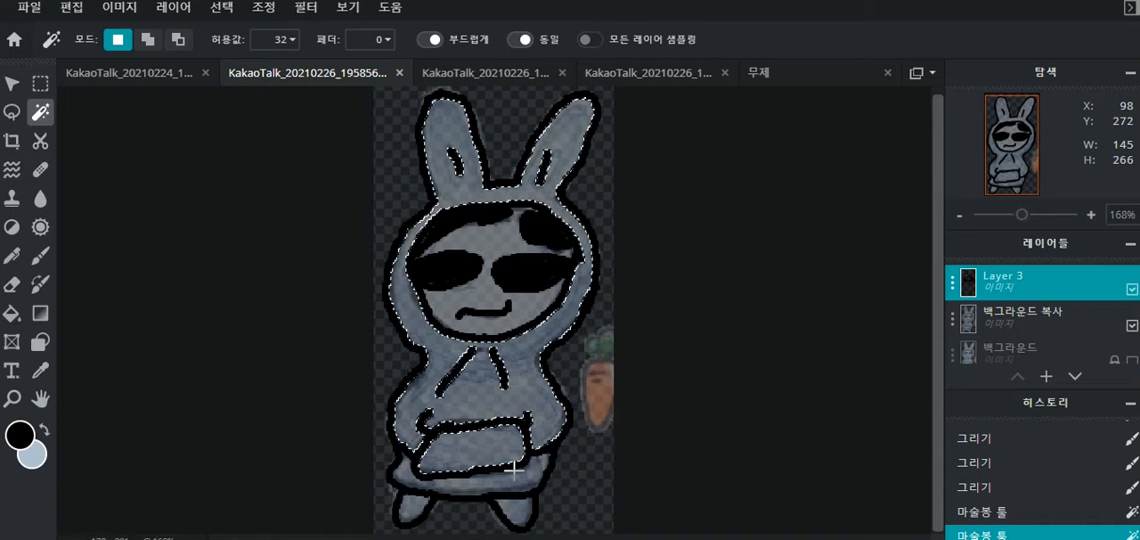
shift+click(513, 481)
shift+click(515, 514)
shift+click(417, 508)
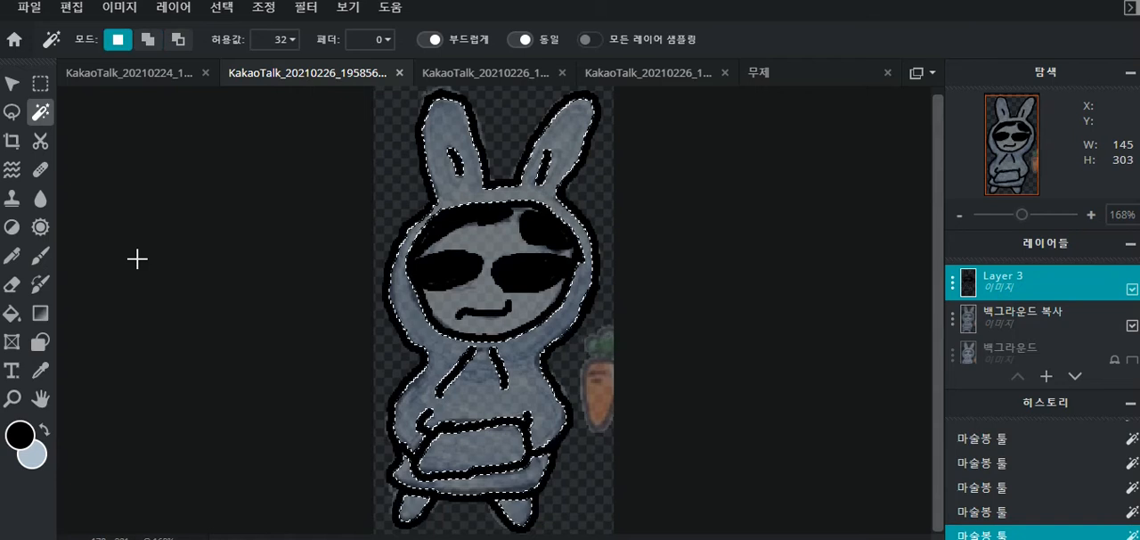
- Paint the selected rabbit suit light blue with the brush enlarged to 45, and clear the selection
click(40, 258)
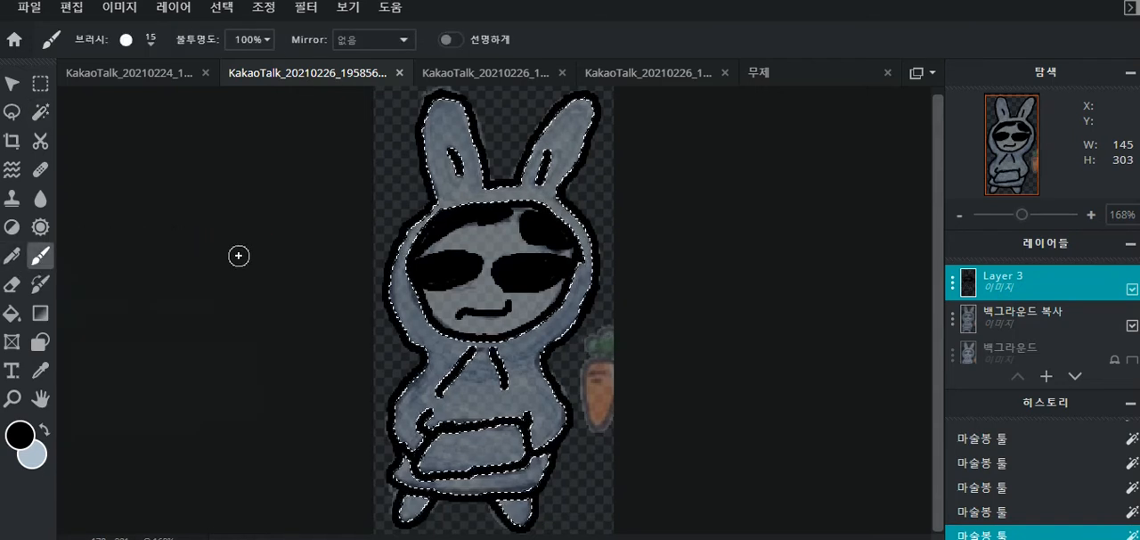
key(x)
mouse_move(460, 335)
mouse_down()
mouse_move(502, 340)
mouse_move(484, 354)
mouse_move(534, 341)
mouse_move(453, 379)
mouse_move(528, 361)
mouse_move(477, 382)
mouse_move(504, 384)
mouse_move(471, 385)
mouse_move(511, 389)
mouse_move(493, 384)
mouse_move(591, 267)
mouse_up()
key(bracketright)
key(bracketright)
key(bracketright)
key(bracketright)
key(bracketright)
key(bracketright)
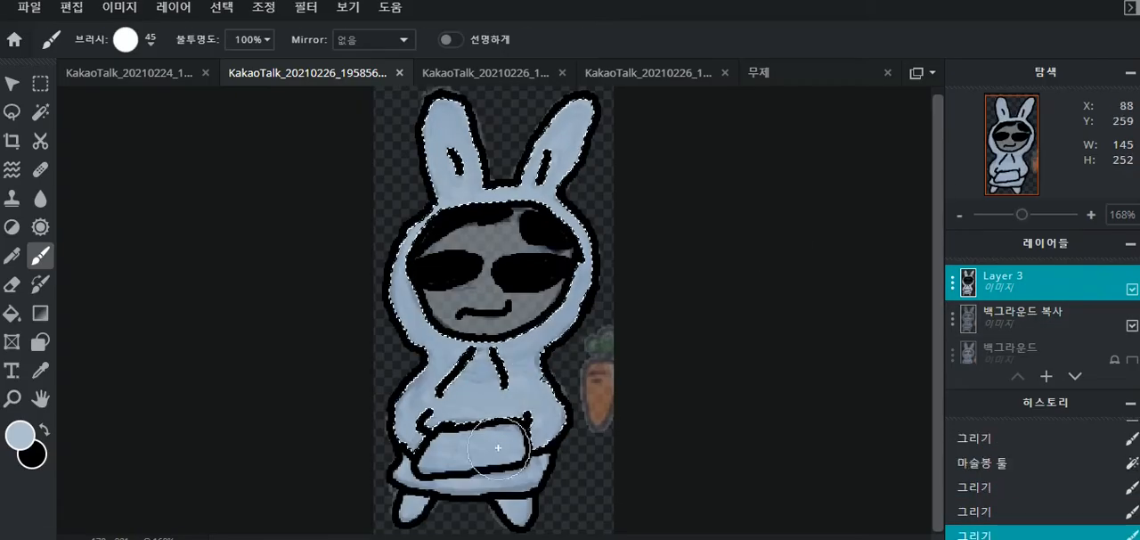
key(ctrl+d)
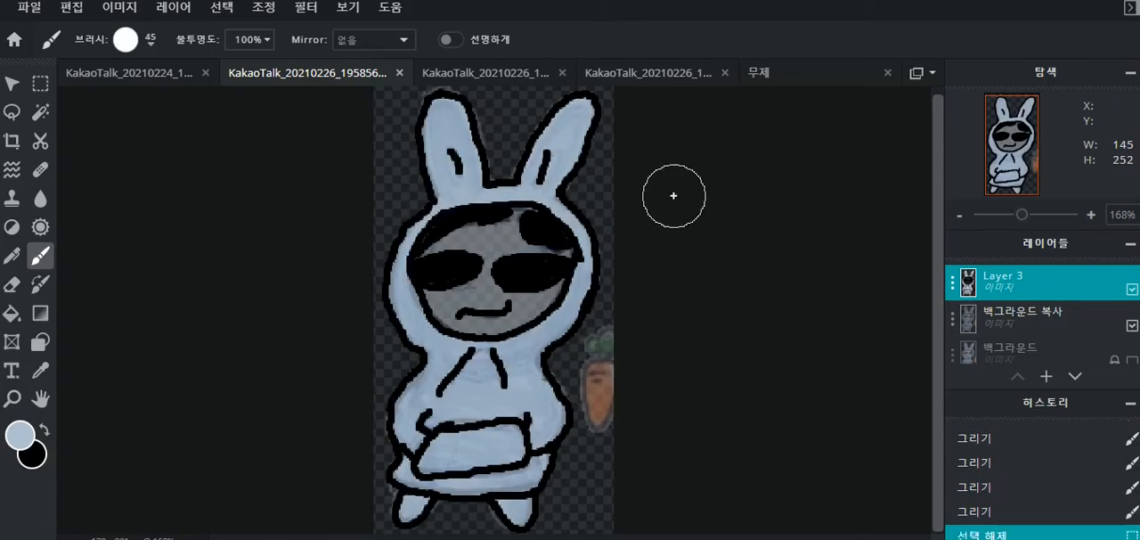
- Select the face area with the Magic Wand, paint it white (#FFFFFF), and deselect it
key(w)
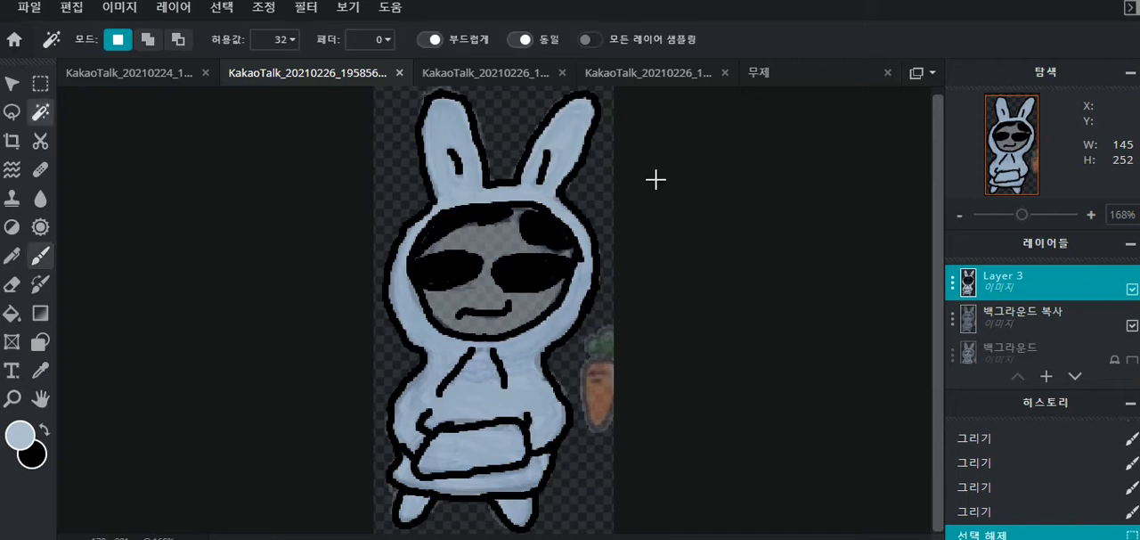
click(487, 245)
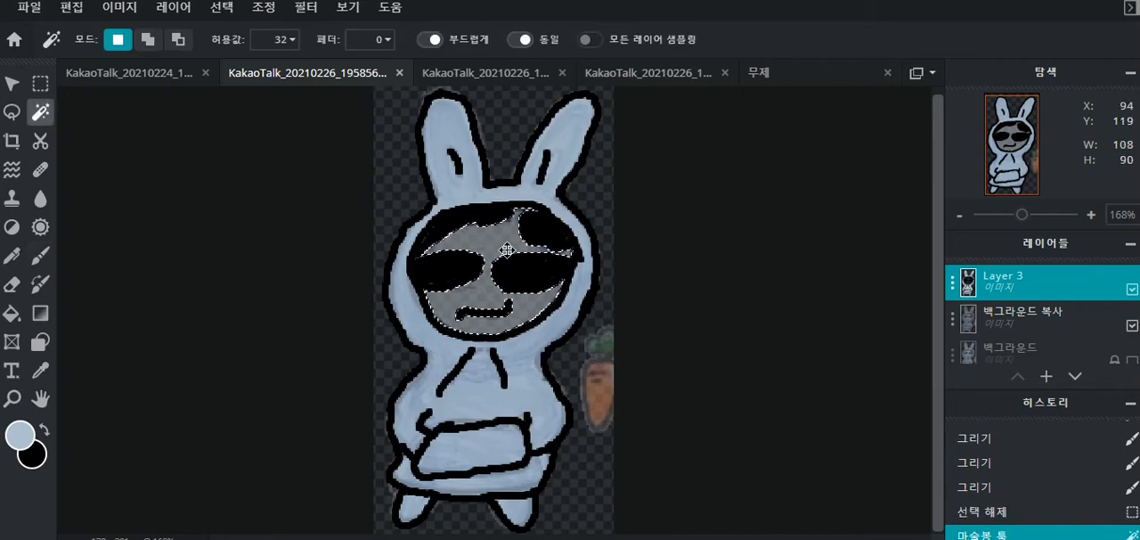
key(b)
right_click(351, 308)
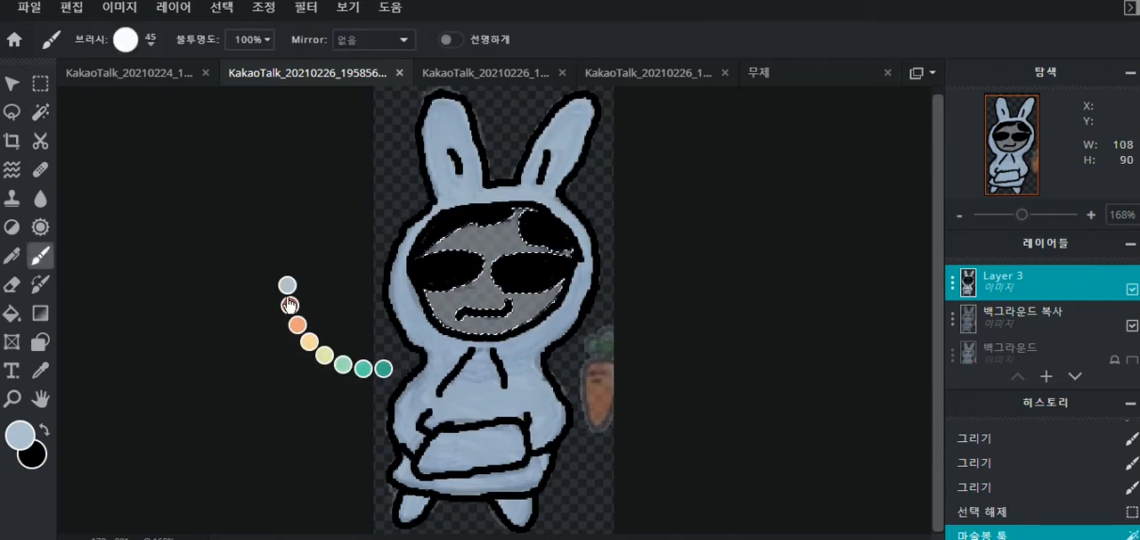
click(18, 436)
drag(698, 189, 687, 183)
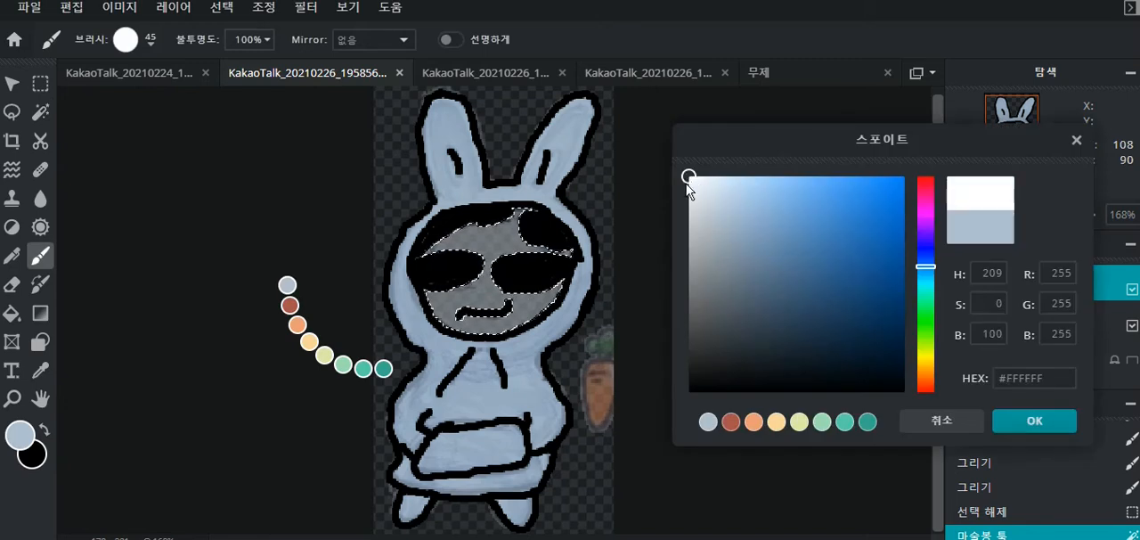
click(1034, 421)
mouse_move(548, 284)
mouse_down()
mouse_move(493, 290)
mouse_move(518, 229)
mouse_move(555, 252)
mouse_move(519, 285)
mouse_move(462, 227)
mouse_move(435, 278)
mouse_move(464, 303)
mouse_move(519, 316)
mouse_move(553, 284)
mouse_move(561, 213)
mouse_up()
key(ctrl+d)
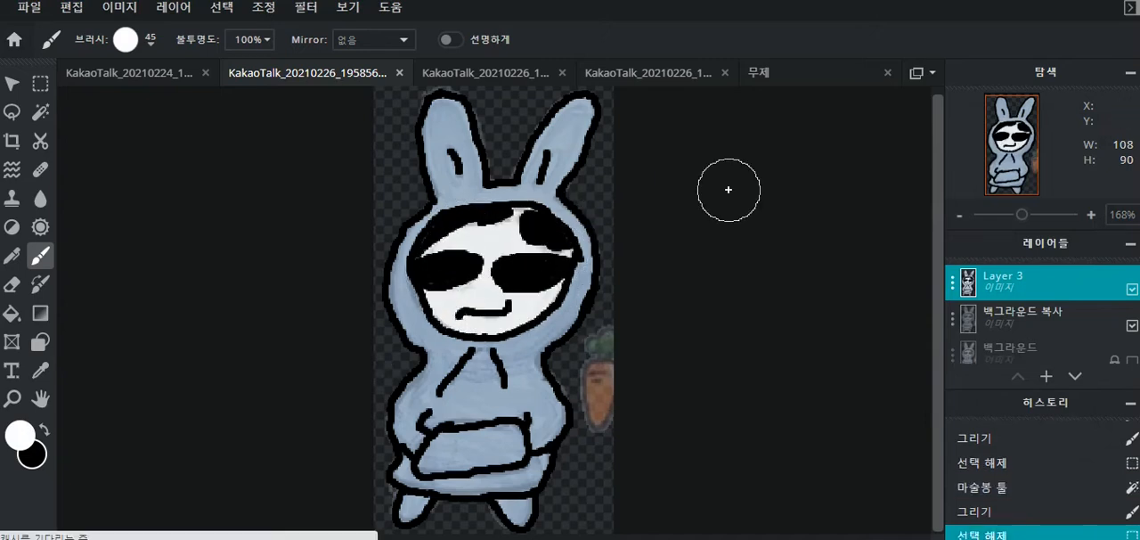
- Paint a small white highlight on each sunglasses lens with a size 5 brush
key(bracketleft)
key(bracketleft)
key(bracketleft)
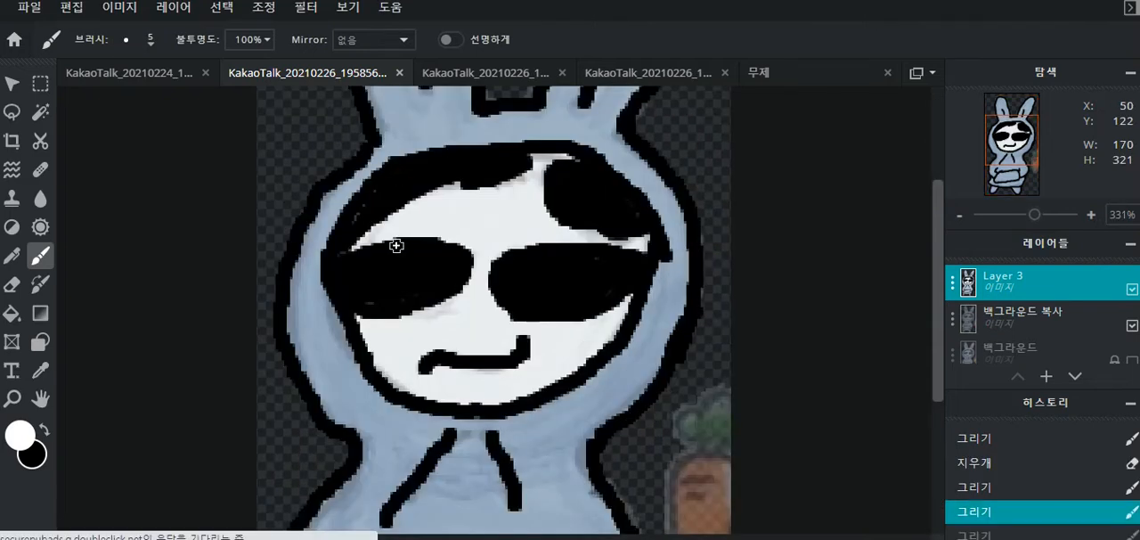
drag(349, 260, 393, 257)
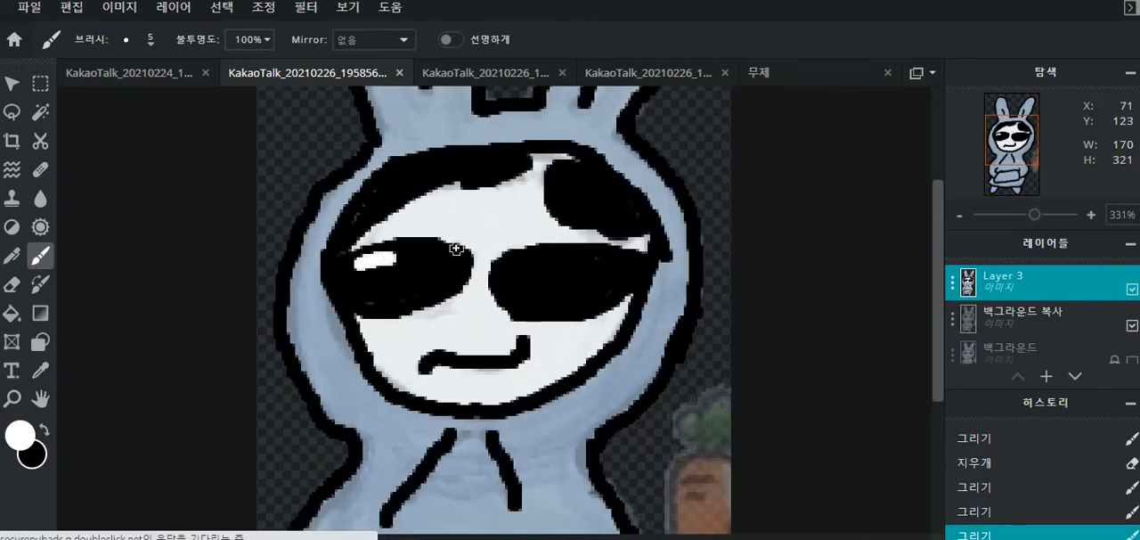
drag(522, 262, 572, 250)
key(ctrl+0)
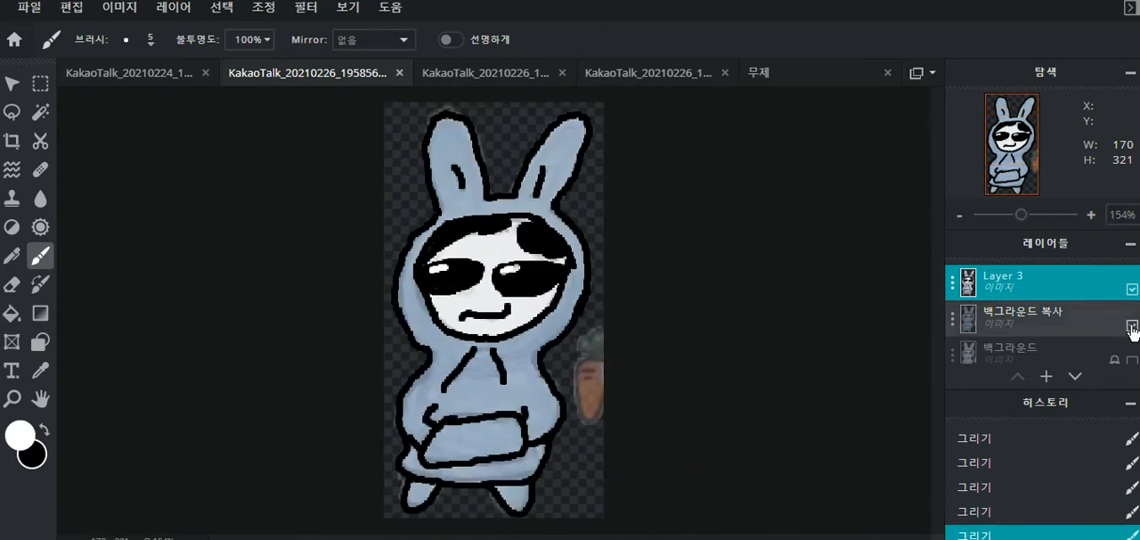
- Hide the background copy layer so only the coloured drawing on Layer 3 shows
click(1132, 327)
click(1132, 327)
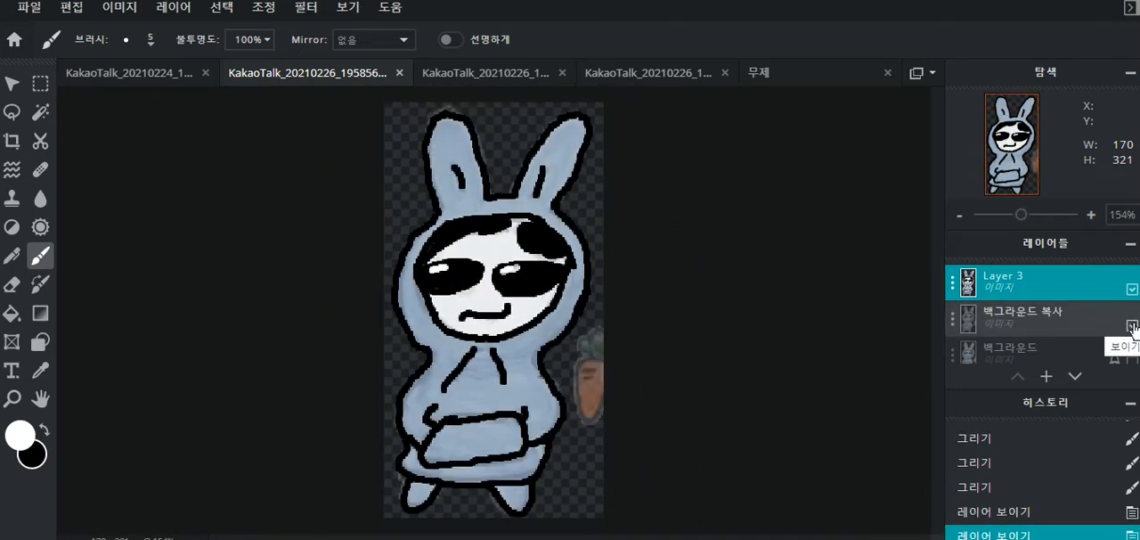
click(1131, 327)
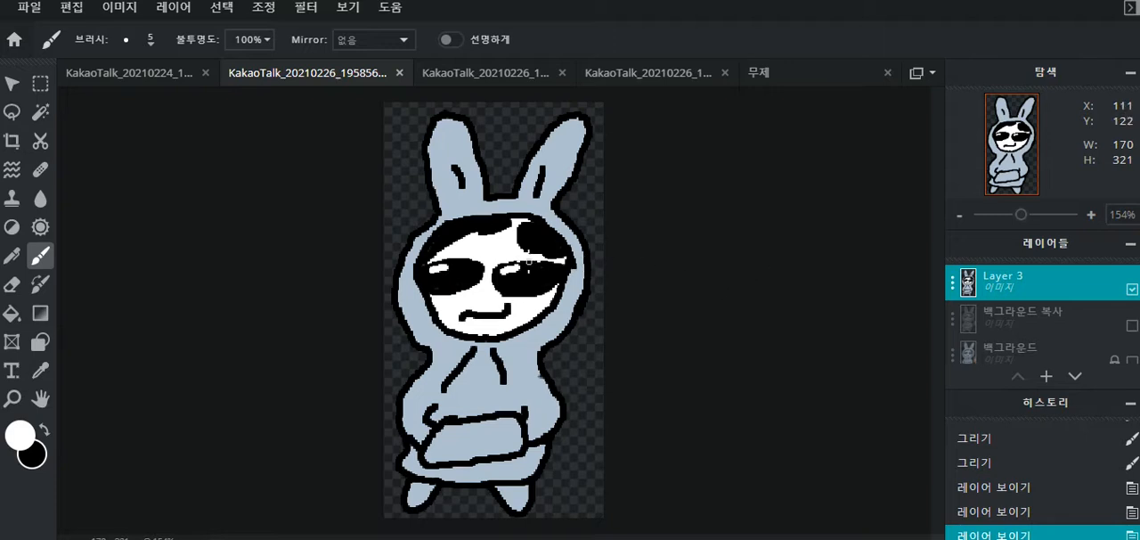
scroll(724, 291, down, 8)
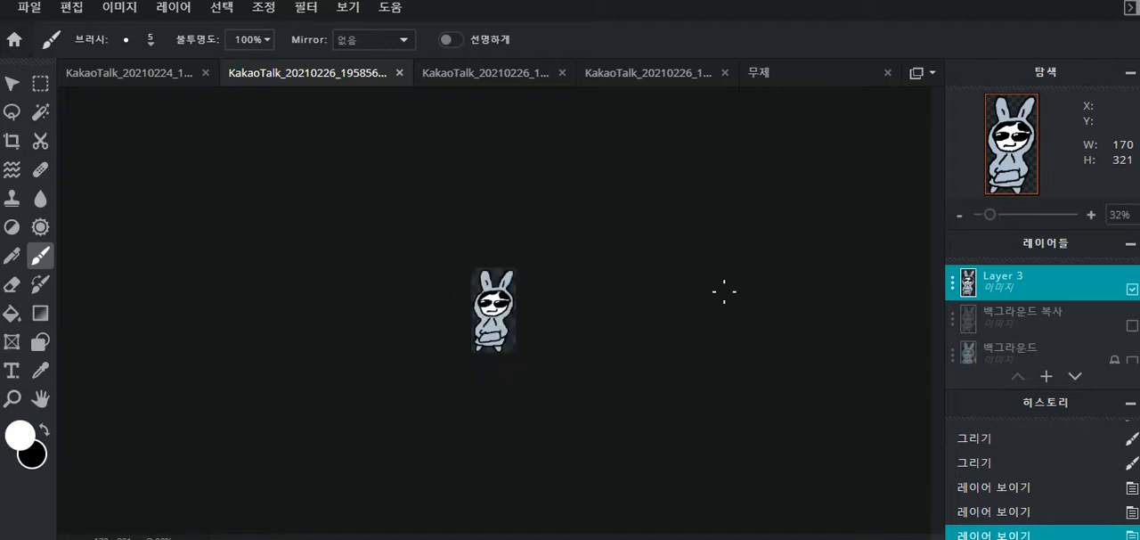
scroll(724, 291, down, 1)
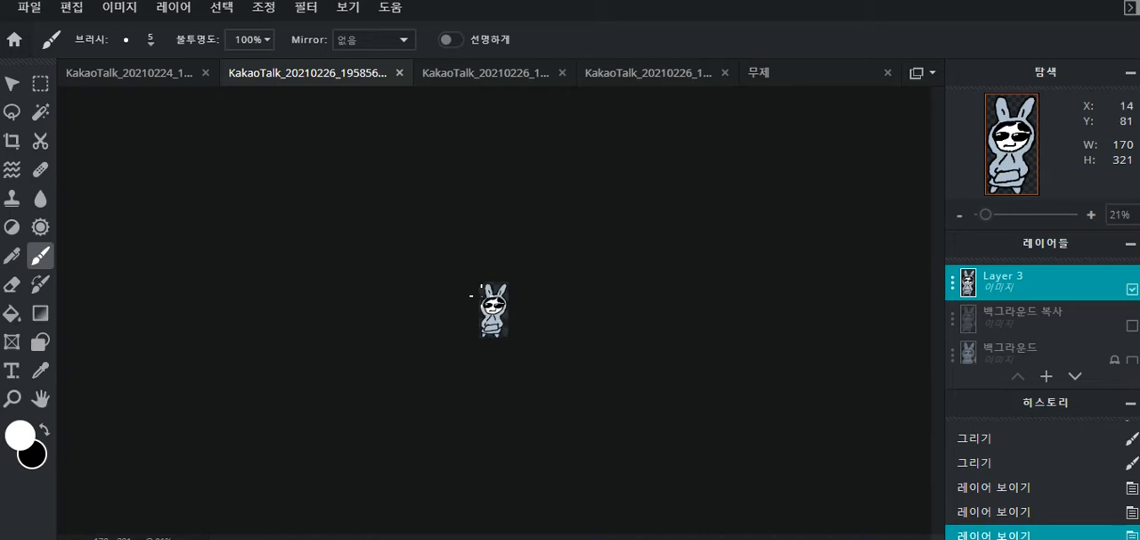
scroll(667, 288, up, 4)
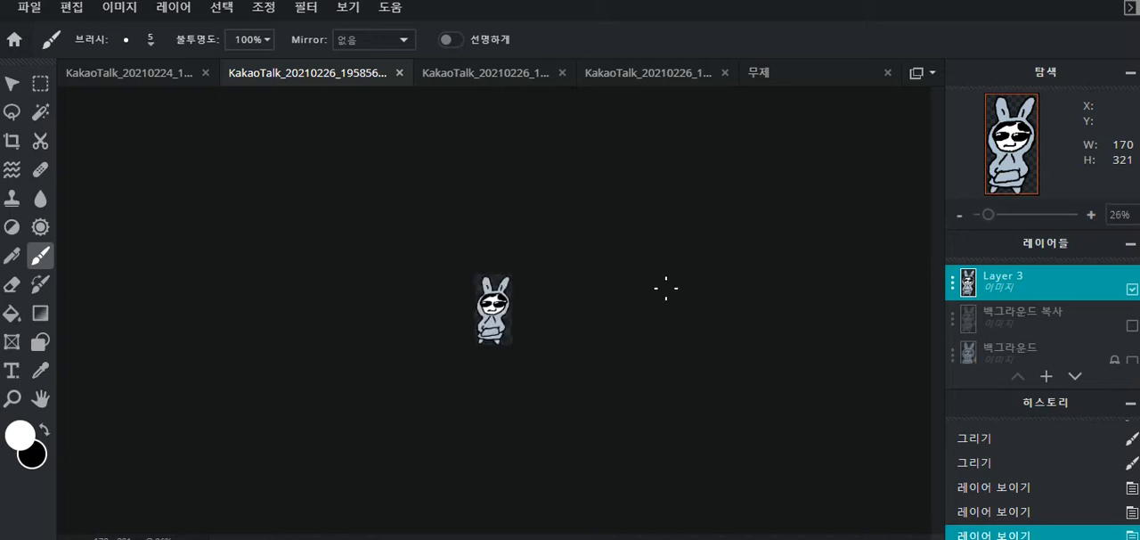
scroll(666, 288, up, 3)
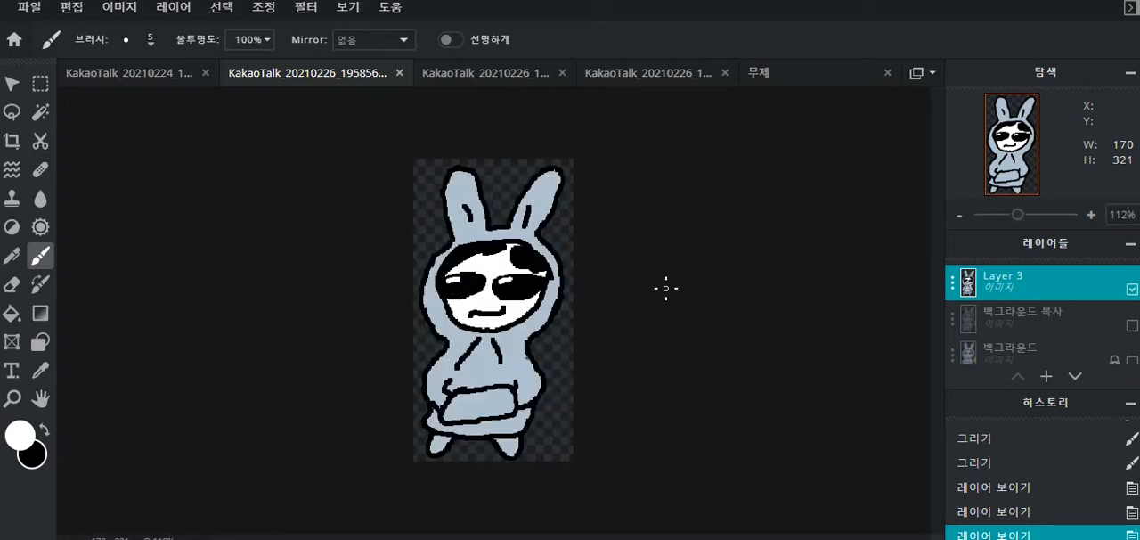
- Copy the full-body rabbit into the untitled 4000 × 4000 document and scale it to 1062 × 2005 at position 2458, 164
key(ctrl+c)
click(801, 81)
key(ctrl+v)
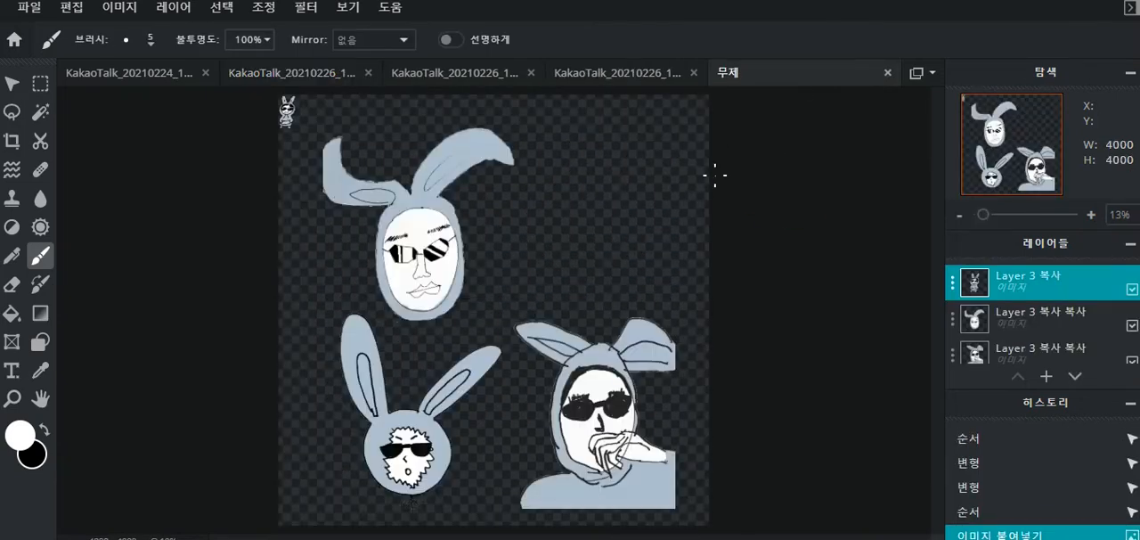
key(v)
drag(289, 113, 683, 282)
drag(617, 267, 589, 223)
drag(590, 225, 593, 227)
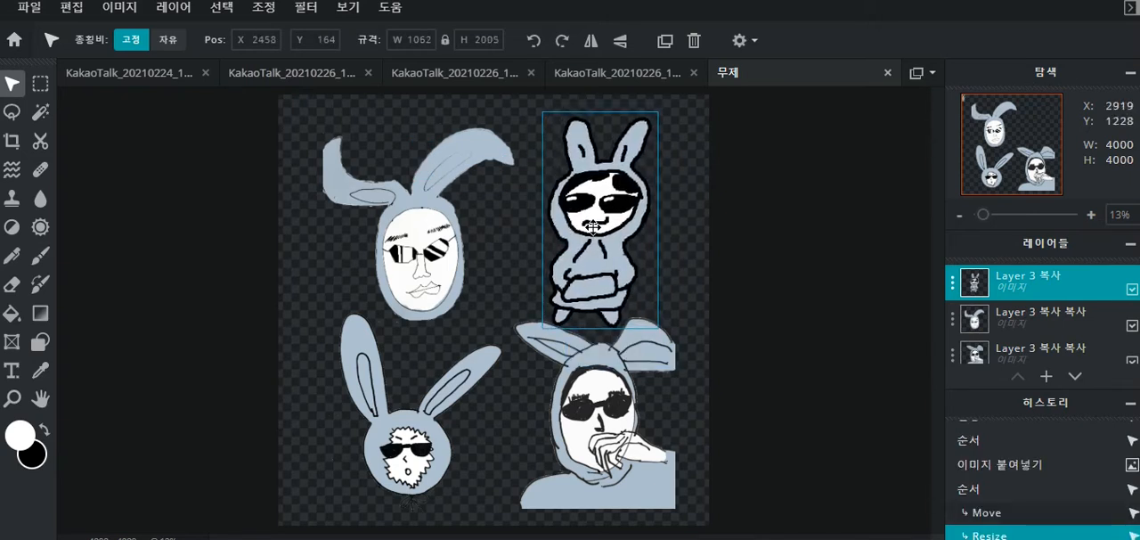
- Move the full-body rabbit and the hand-on-chin character below it slightly apart so they no longer overlap
click(731, 242)
click(605, 261)
drag(608, 386, 606, 403)
click(590, 273)
drag(595, 279, 589, 273)
drag(615, 391, 611, 382)
click(841, 308)
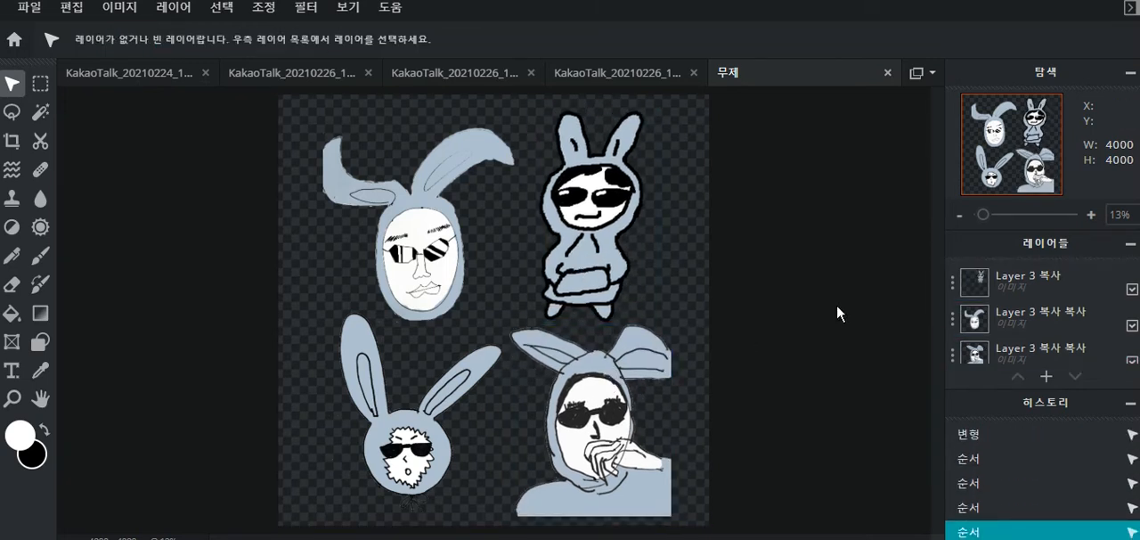
key(ctrl+s)
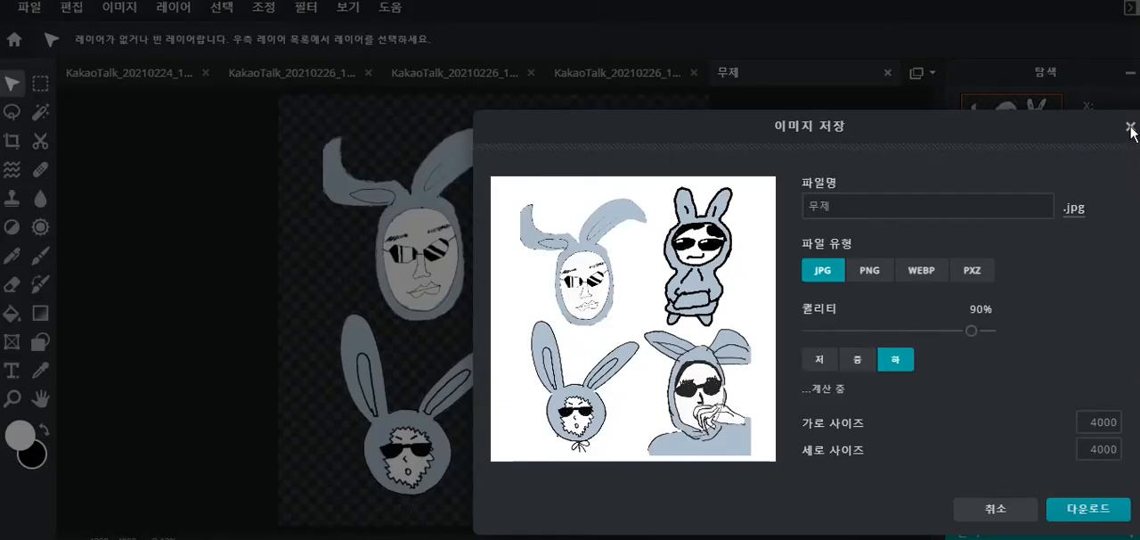
key(Escape)
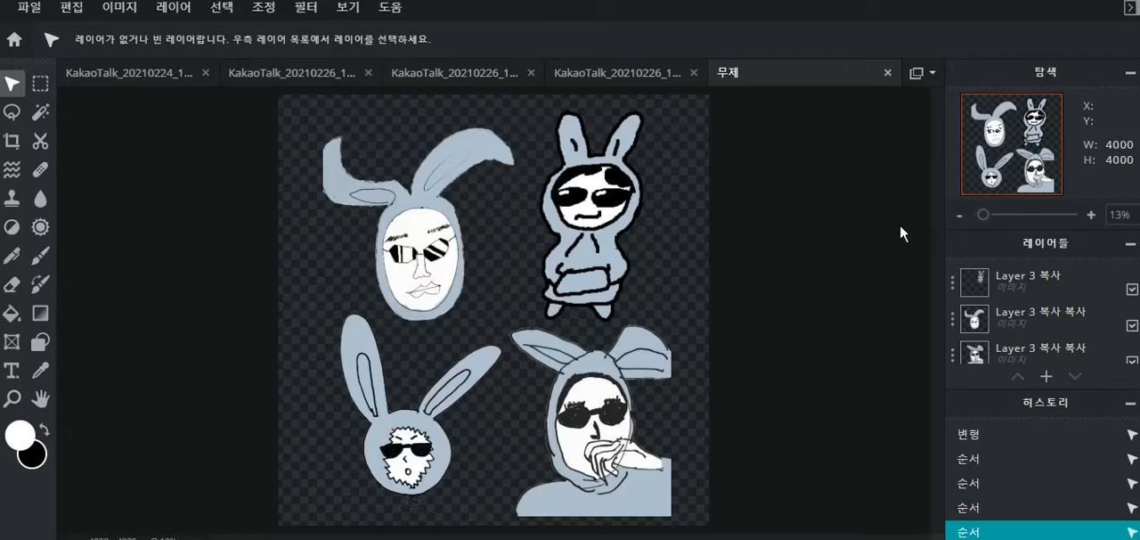
key(ctrl+s)
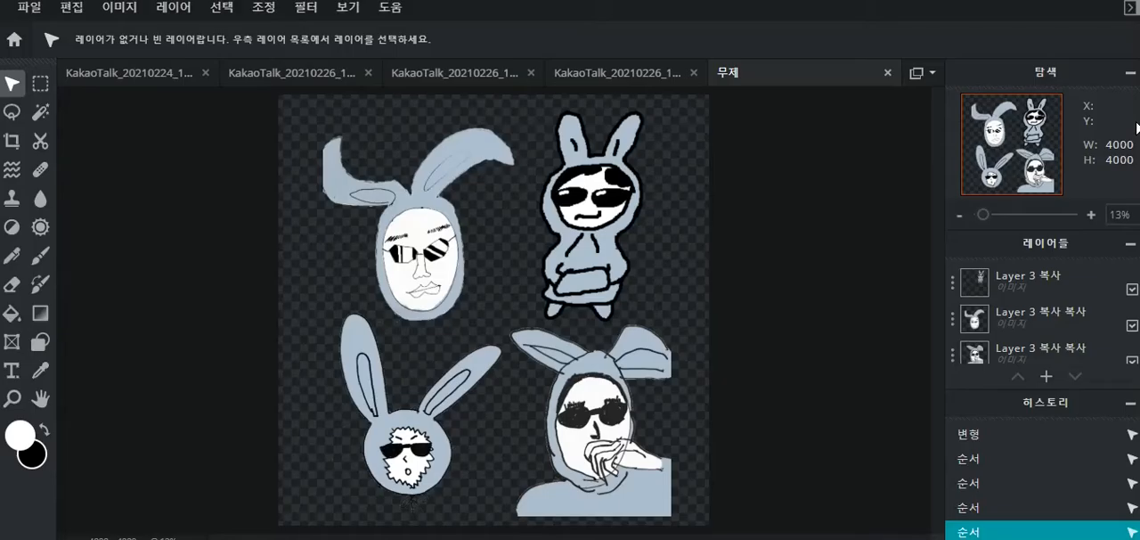
click(1129, 126)
- Open the save options for the 4000 × 4000 image, compare the JPG and PNG previews, and choose PNG
click(41, 23)
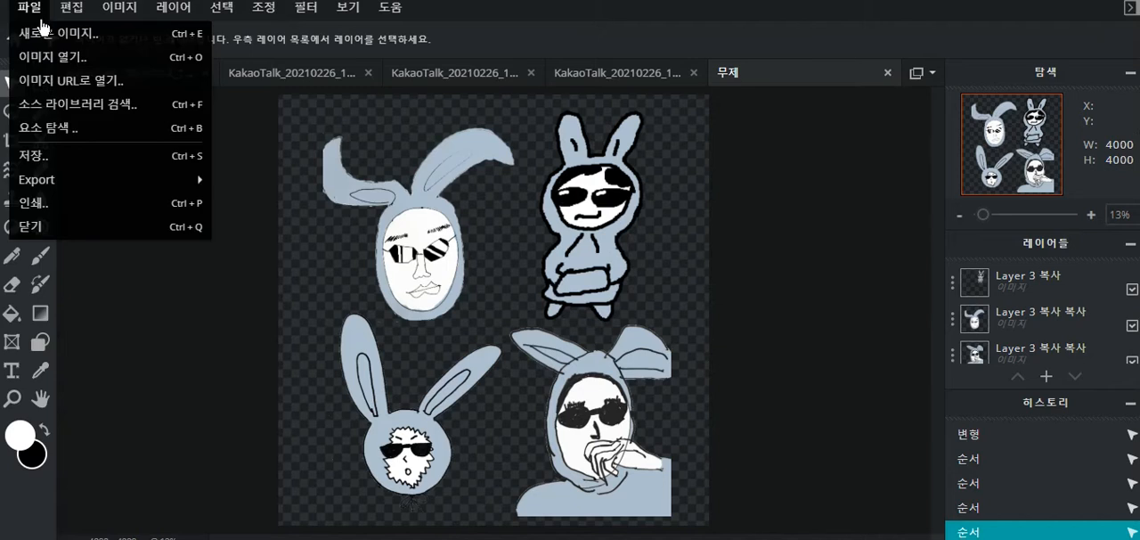
click(94, 165)
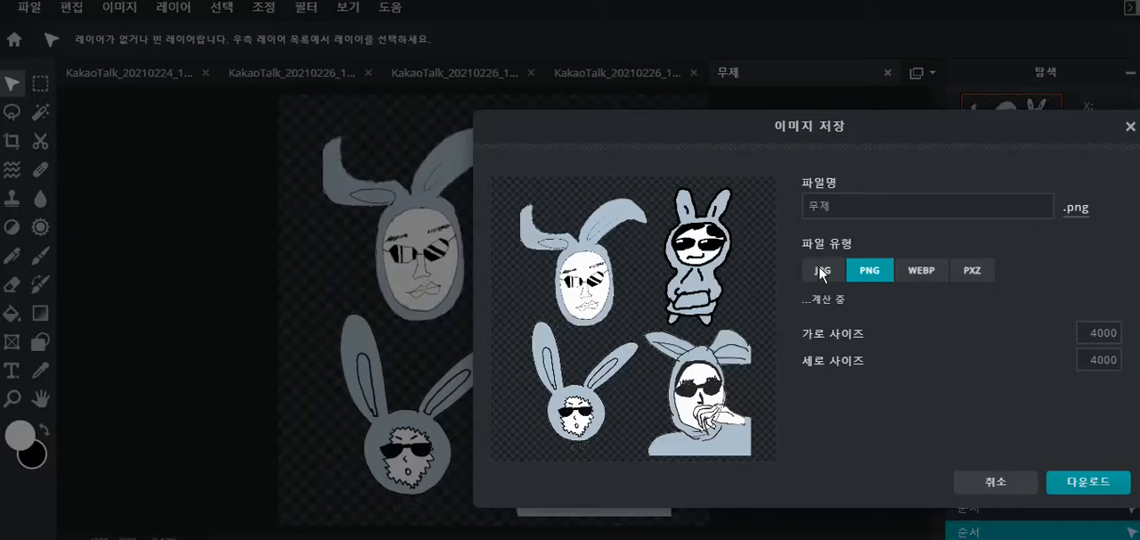
click(828, 273)
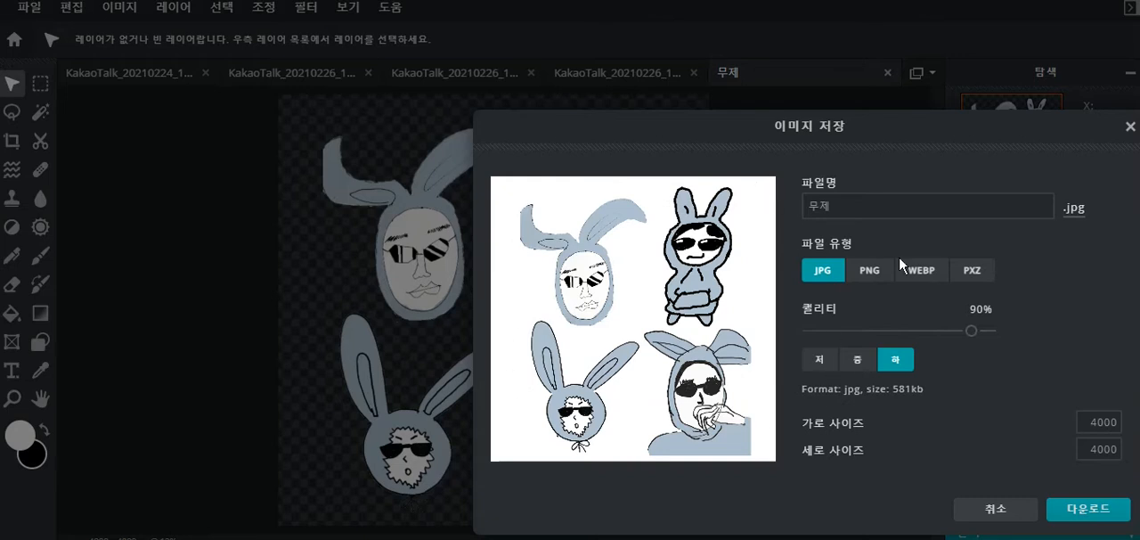
click(872, 276)
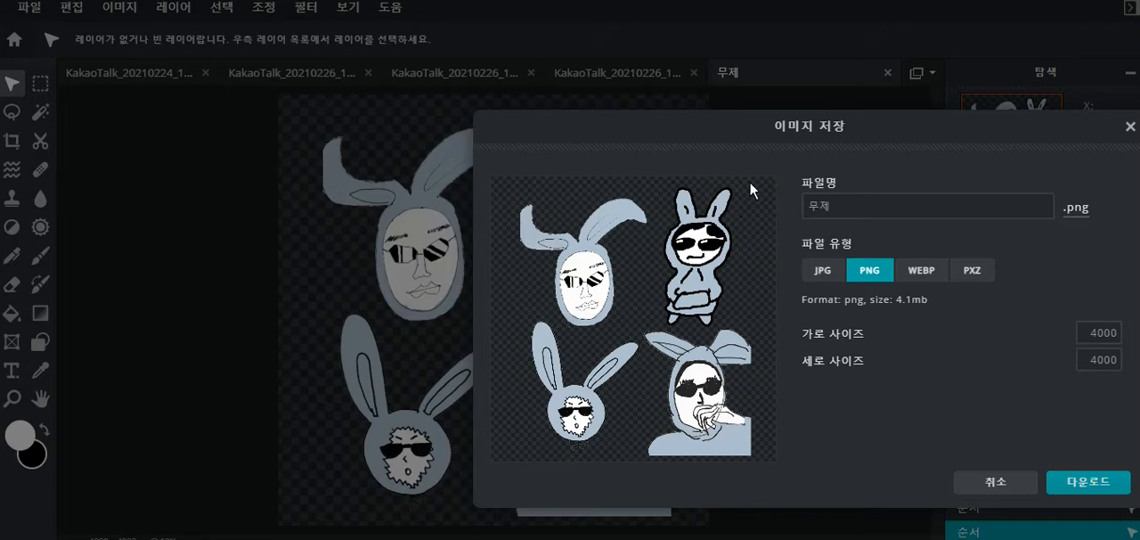
- Name the image file 흙벤져스
right_click(636, 344)
click(887, 306)
click(889, 212)
double_click(889, 212)
text(gmf)
key(BackSpace)
key(BackSpace)
key(BackSpace)
text(휴벤져스)
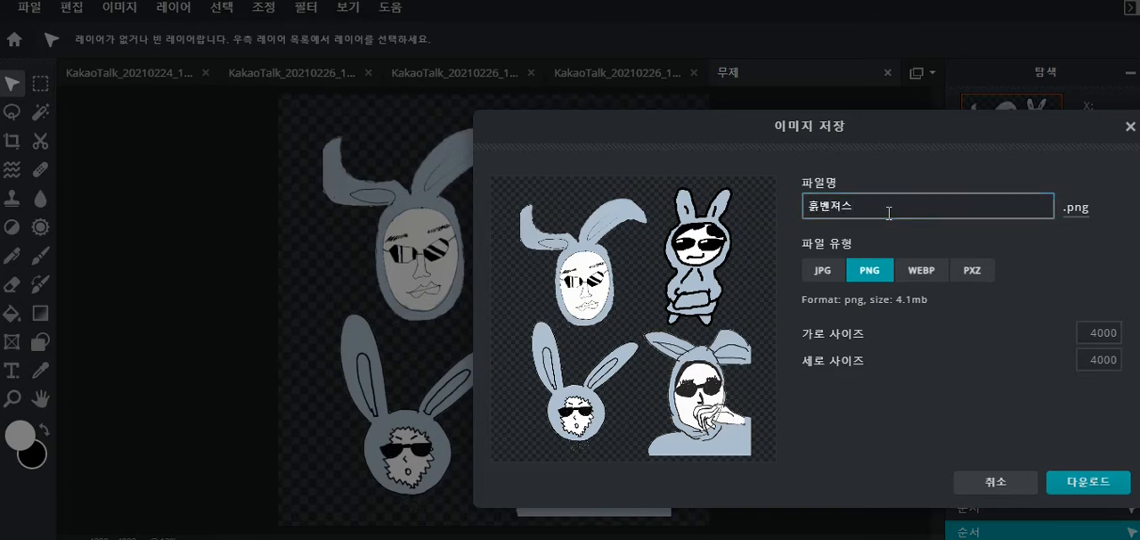
- Download the PNG image and close the save dialog
click(1089, 482)
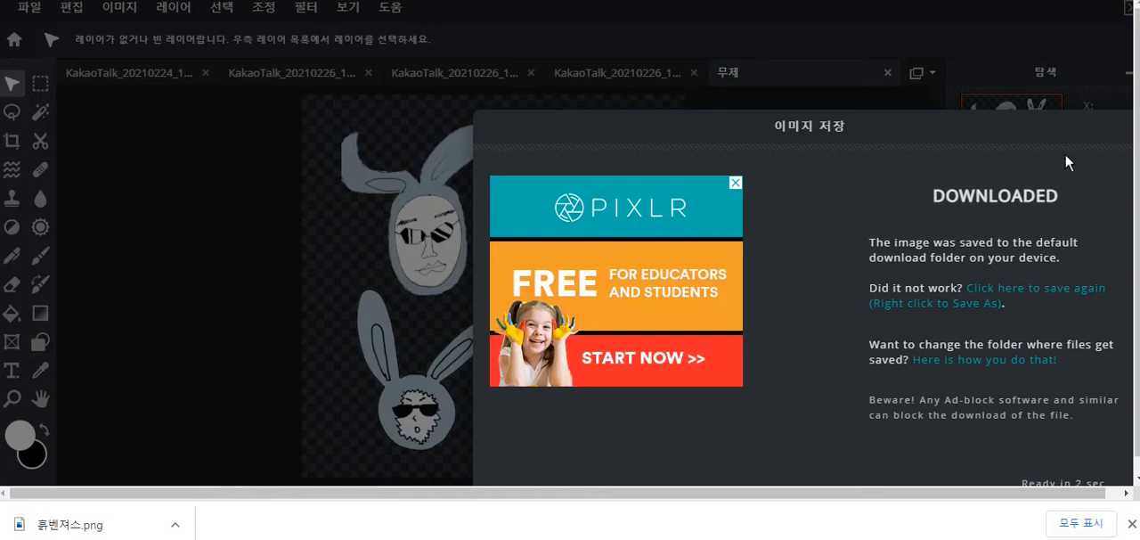
click(1133, 525)
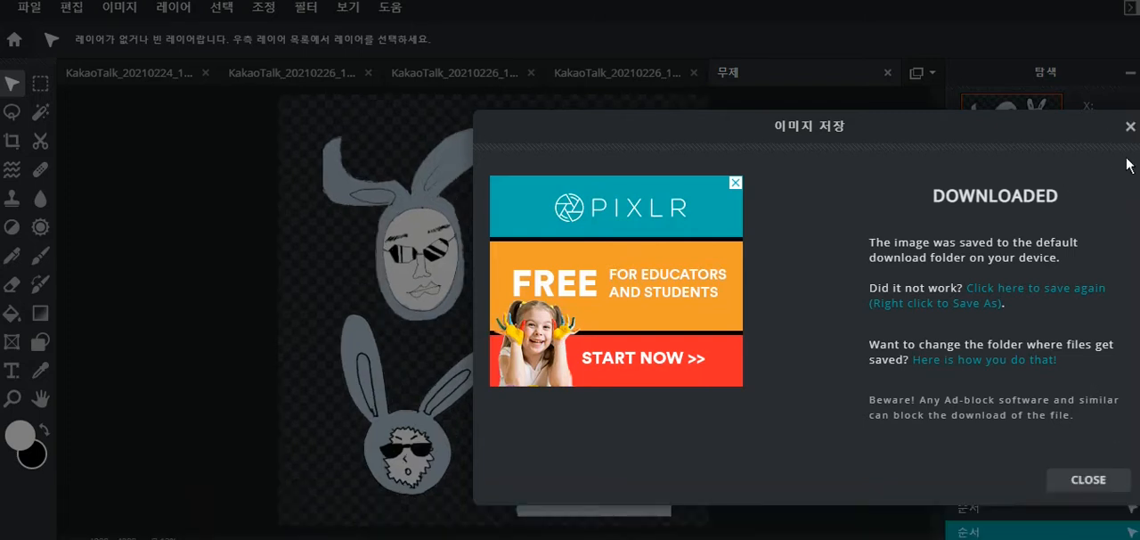
click(1085, 477)
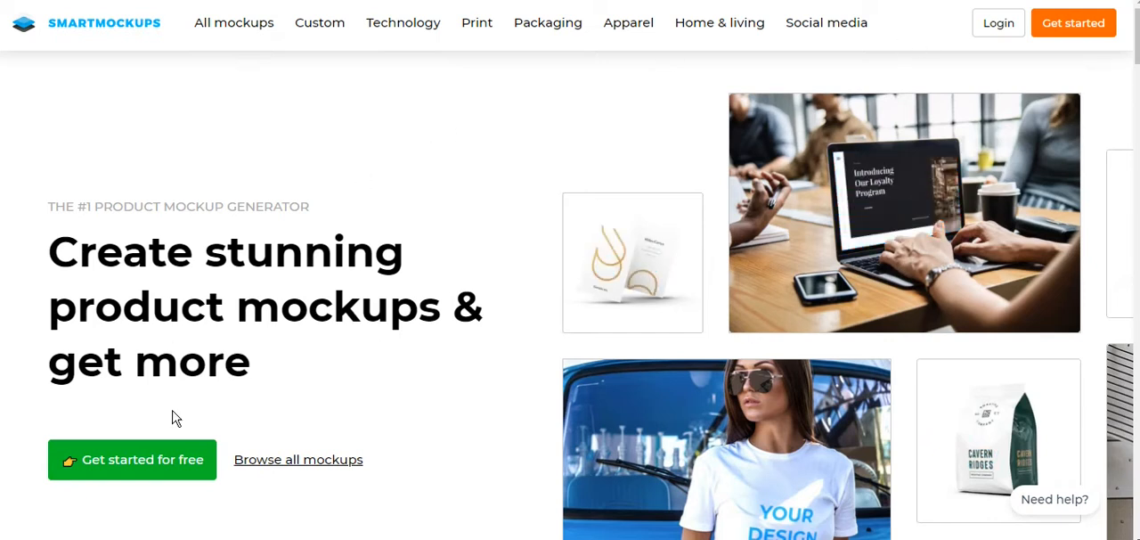
- Switch to Smartmockups and create a free trial account by entering the name, e-mail address and account password
click(158, 461)
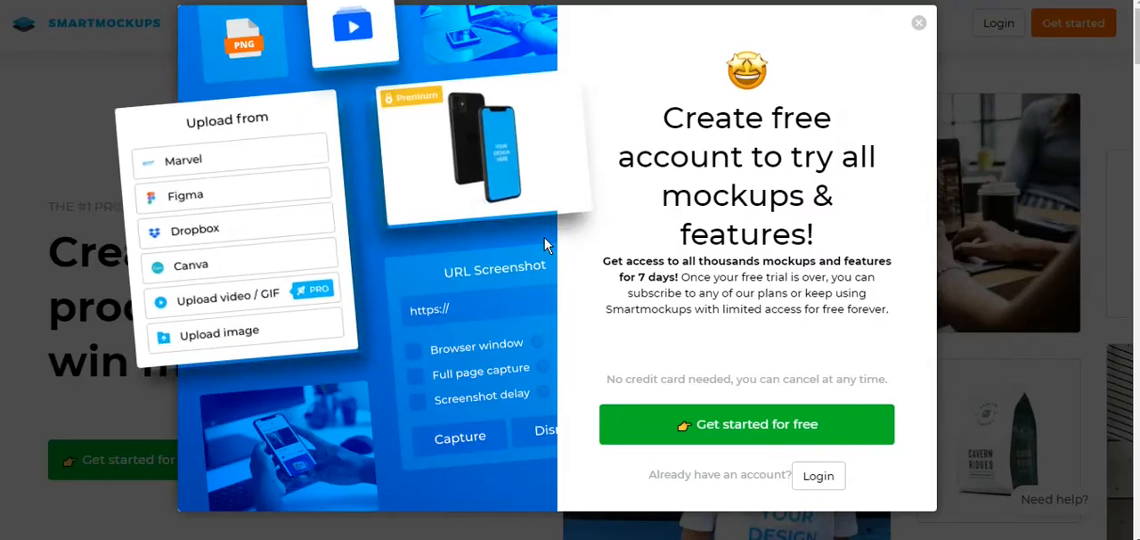
click(779, 416)
click(766, 203)
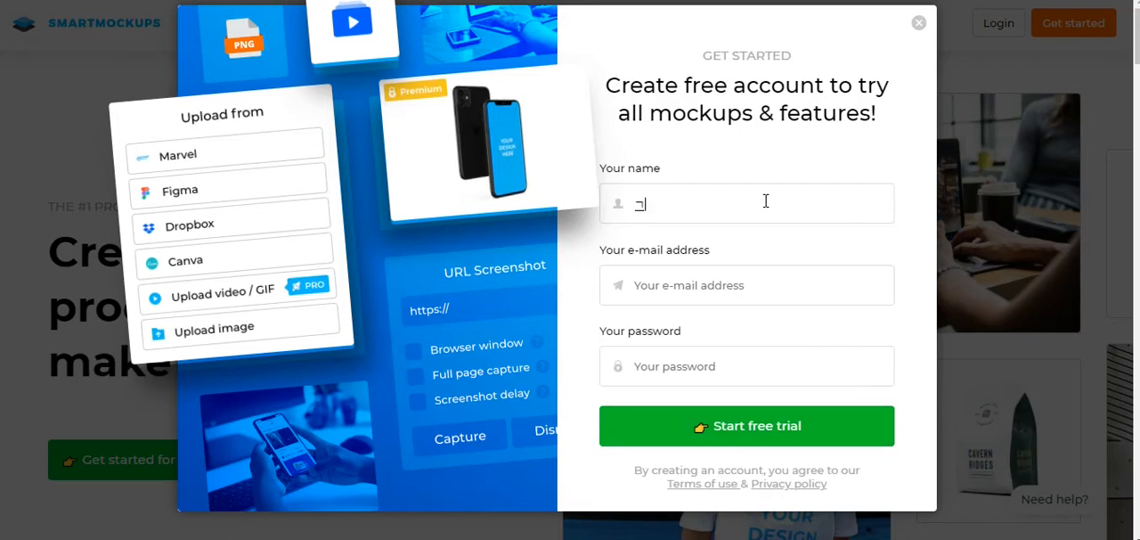
text(rlaghlwdk)
key(Tab)
key(Tab)
text(••••••••)
click(716, 419)
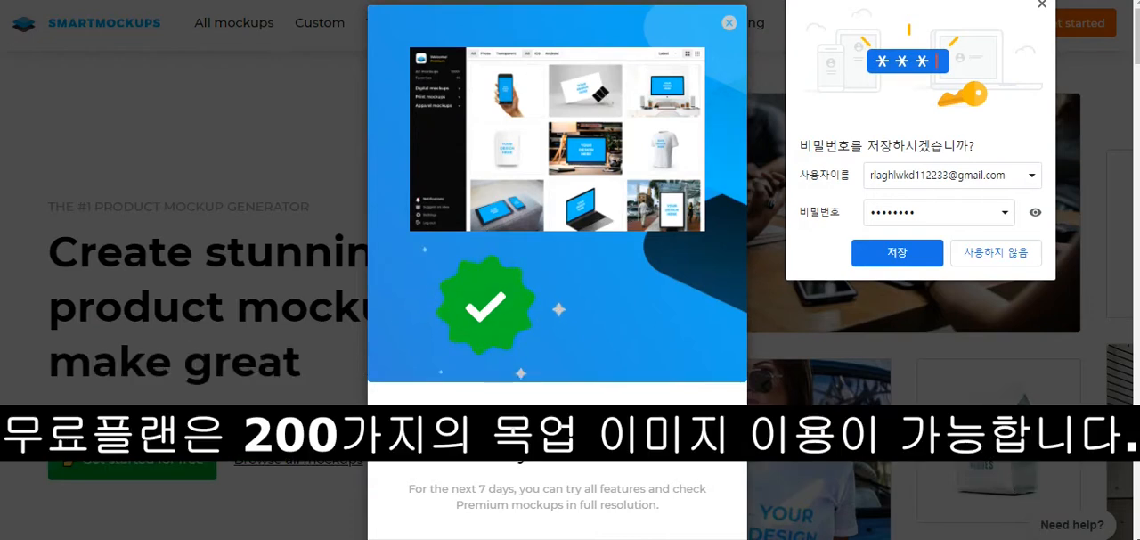
- Dismiss the trial welcome and password-saving prompts, and go to the login to enter the mockup library
click(729, 23)
click(1040, 6)
scroll(650, 130, down, 1)
scroll(650, 131, up, 1)
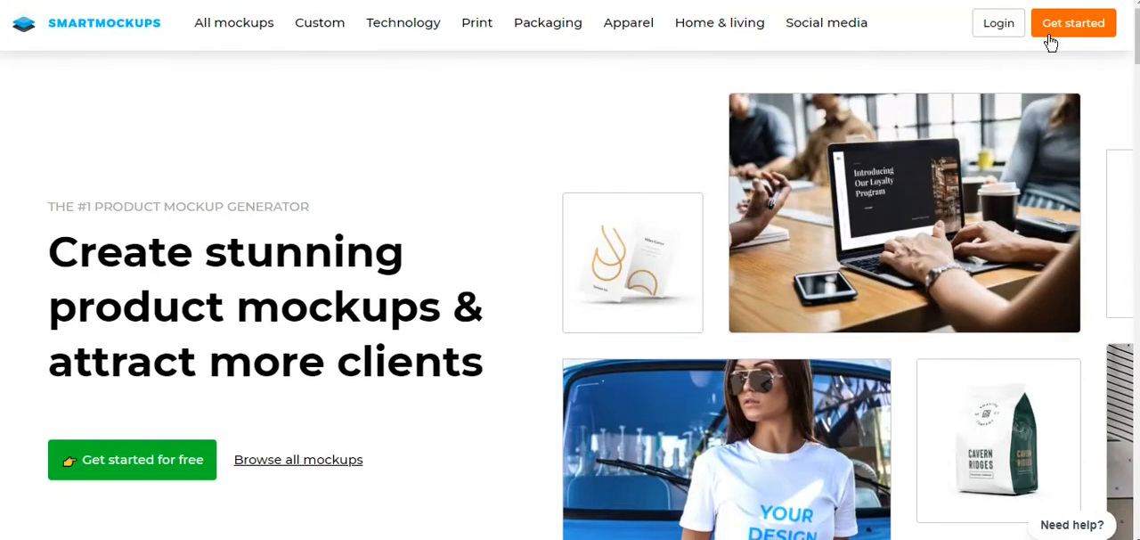
click(999, 24)
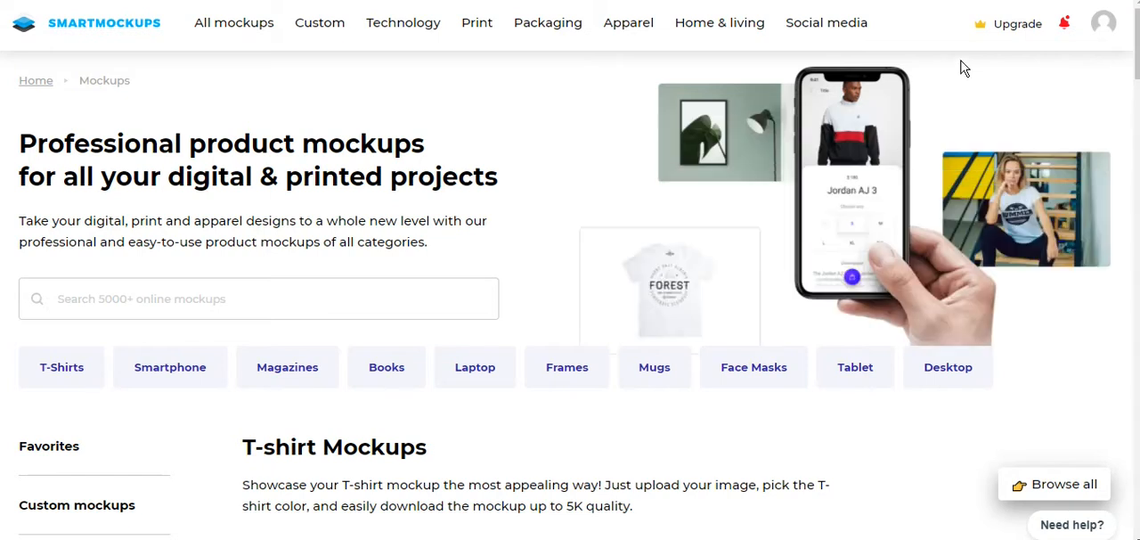
- Open the T-shirts category of the apparel mockups
scroll(939, 67, down, 3)
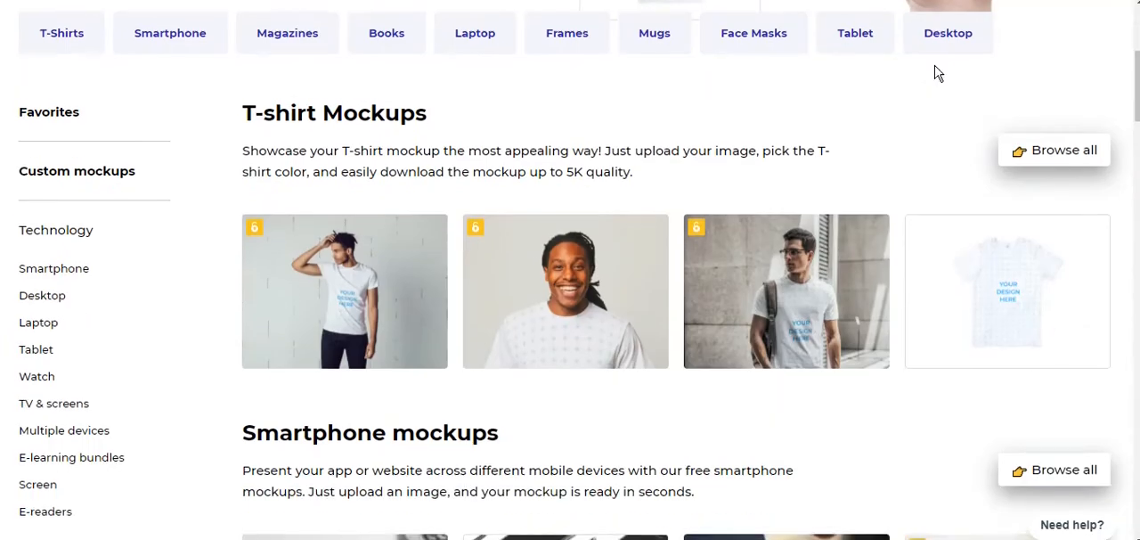
scroll(937, 76, up, 2)
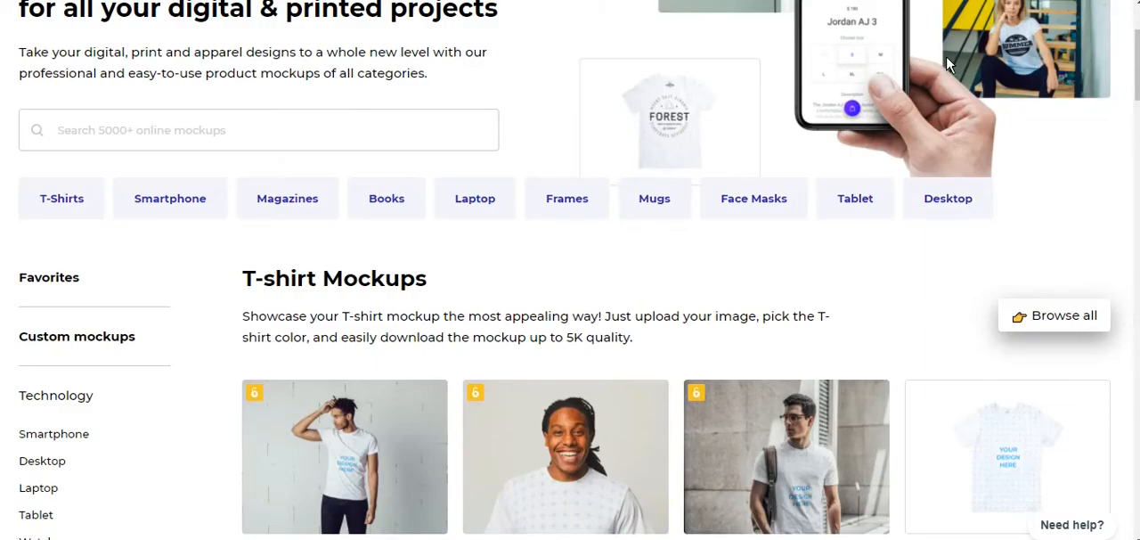
scroll(946, 58, up, 2)
scroll(950, 67, down, 4)
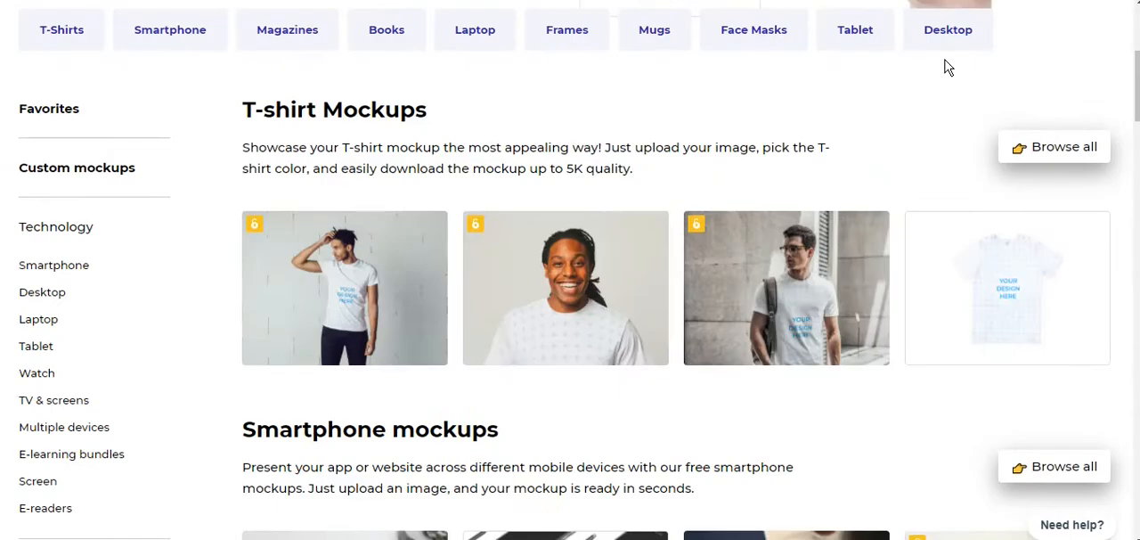
scroll(692, 112, up, 4)
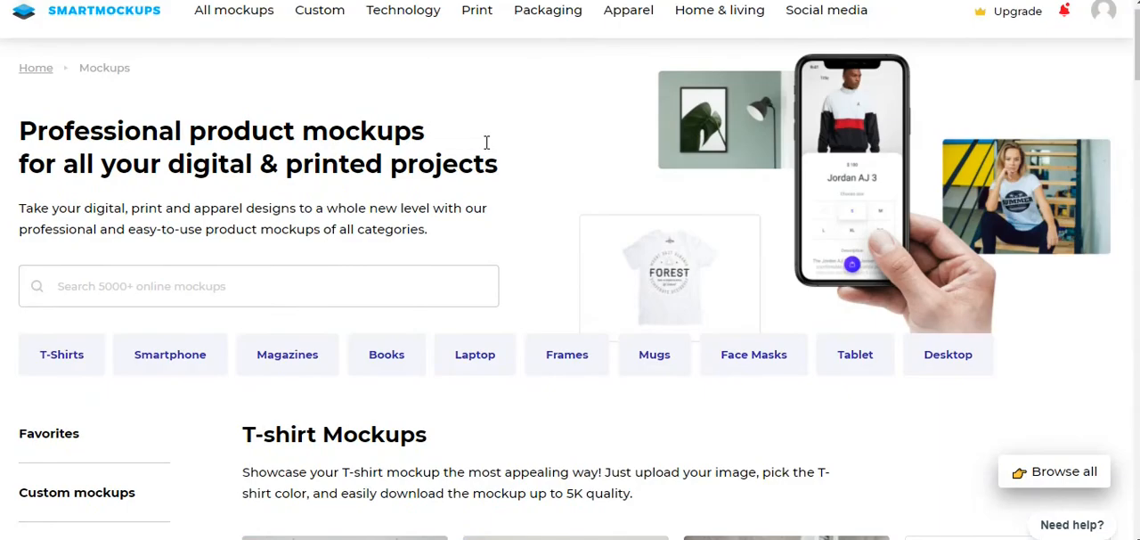
mouse_move(376, 22)
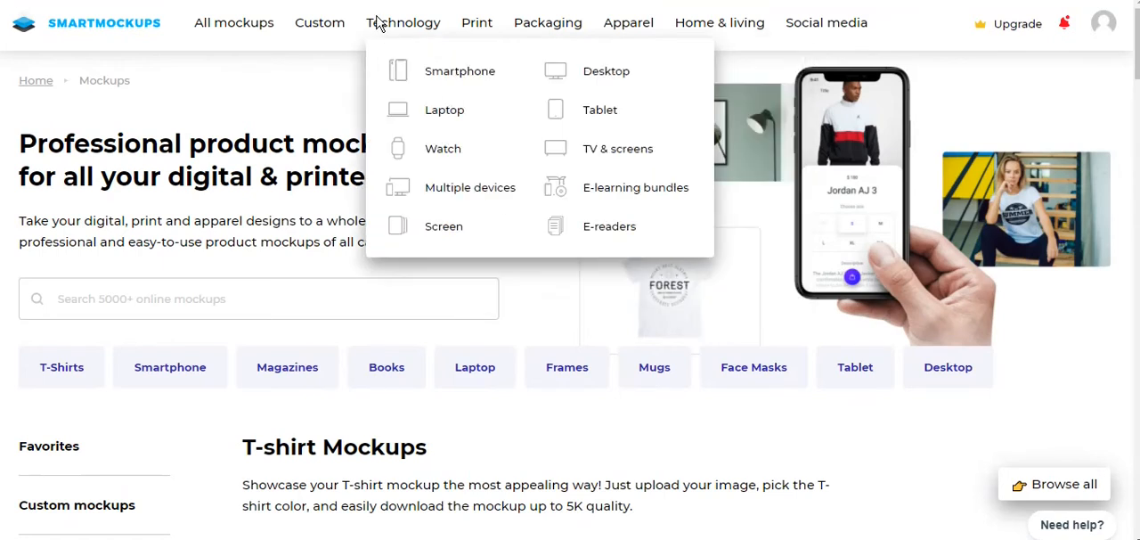
mouse_move(628, 25)
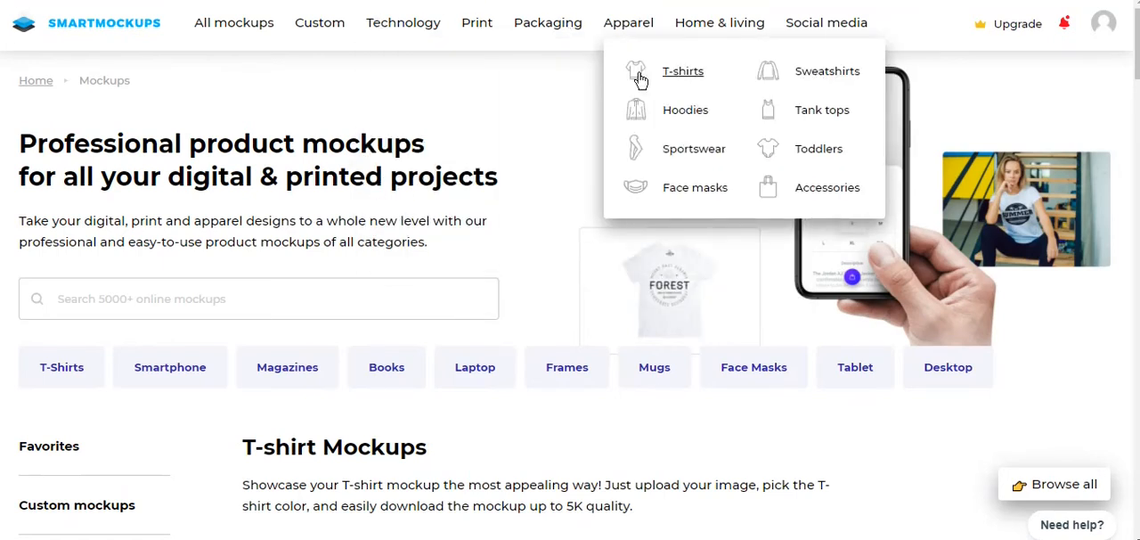
click(639, 80)
- Filter the T-shirt mockups to Free and look through the available designs
scroll(554, 132, down, 2)
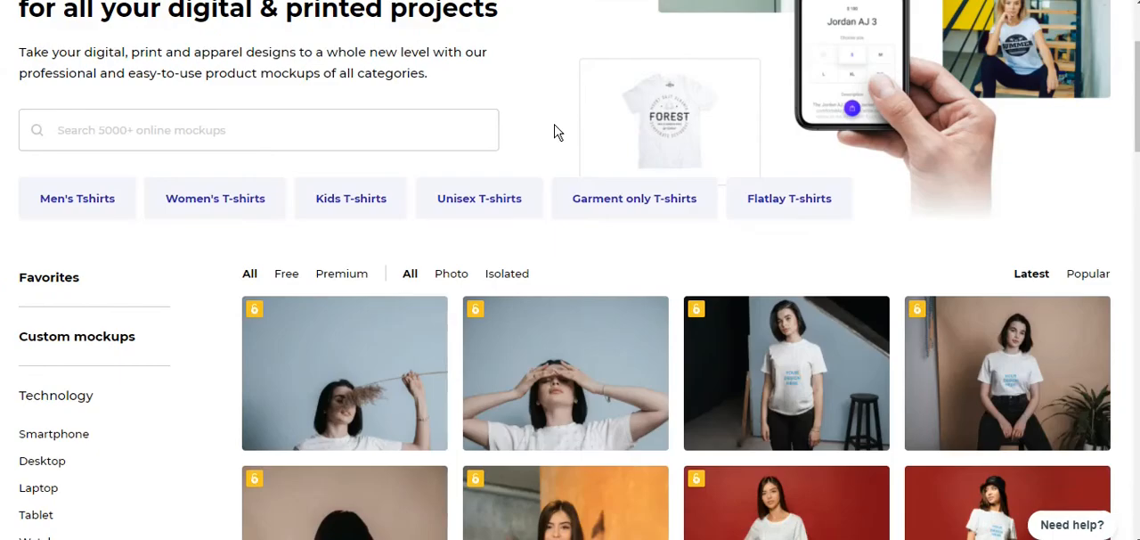
scroll(554, 132, down, 2)
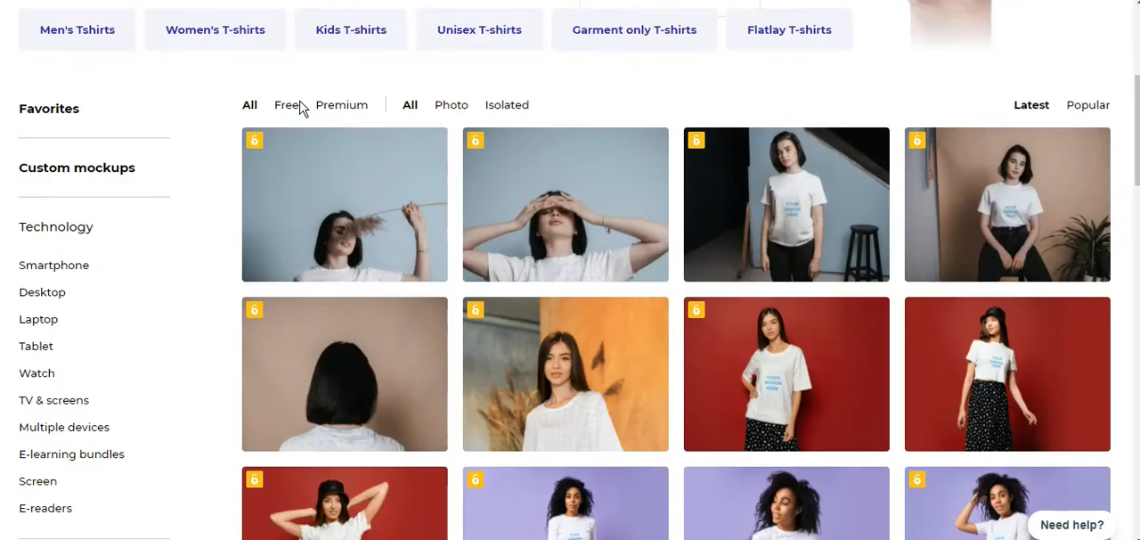
scroll(308, 107, up, 4)
scroll(296, 264, down, 2)
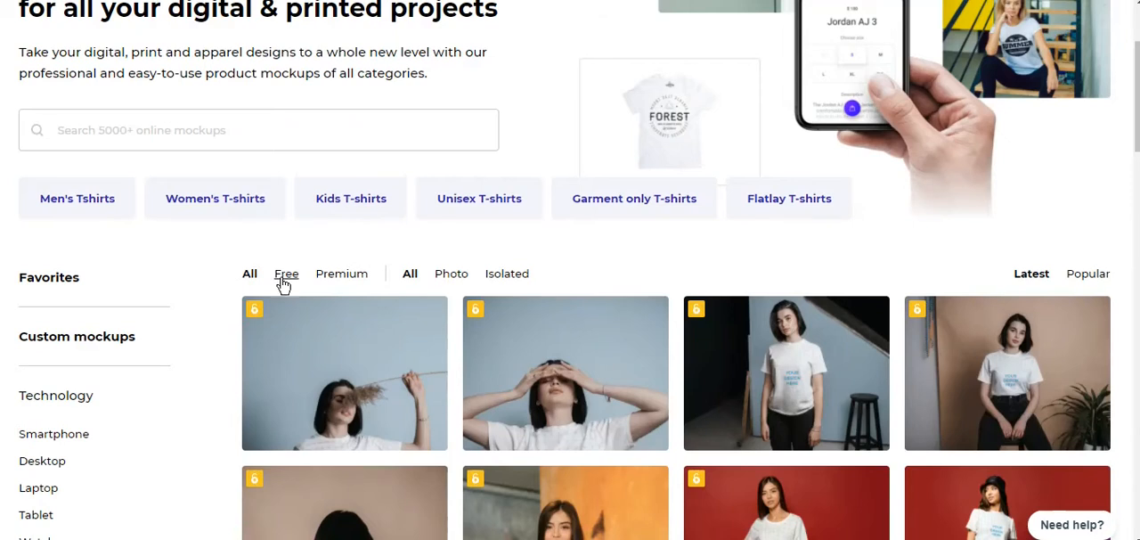
click(286, 273)
scroll(677, 306, up, 3)
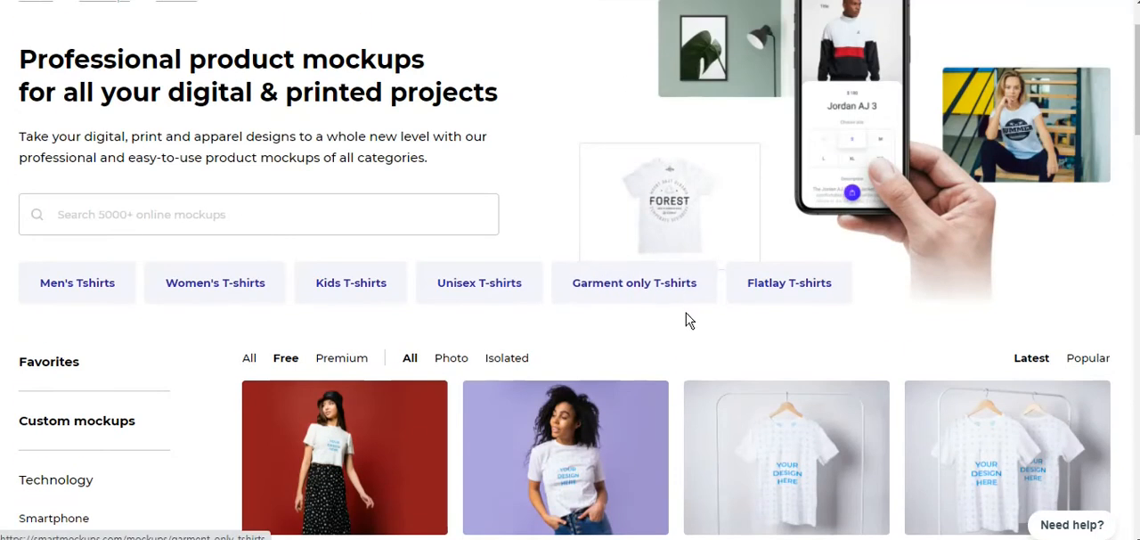
scroll(683, 326, down, 4)
scroll(683, 327, down, 13)
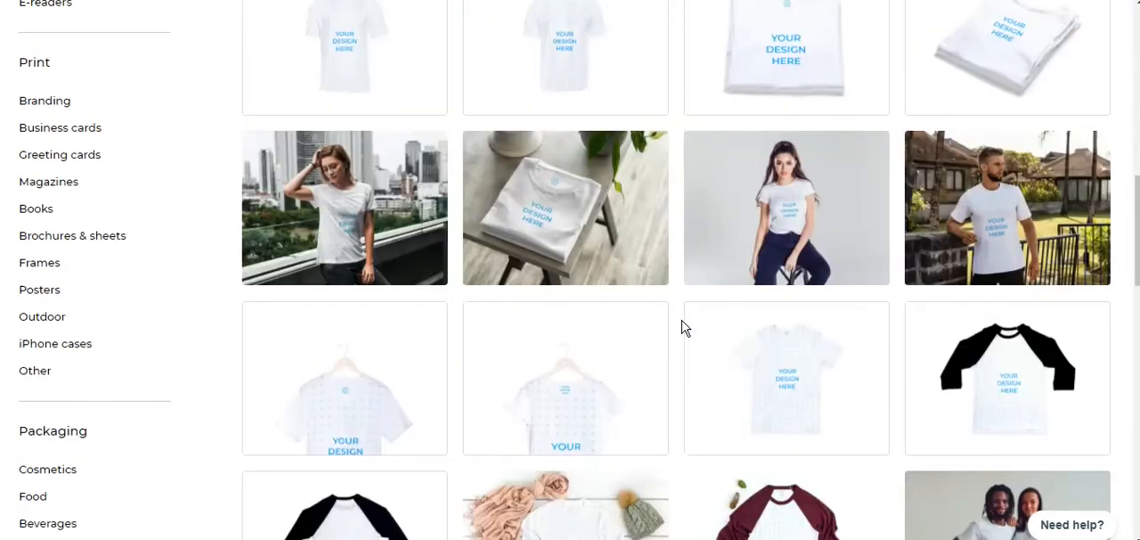
scroll(682, 327, up, 2)
scroll(683, 327, up, 15)
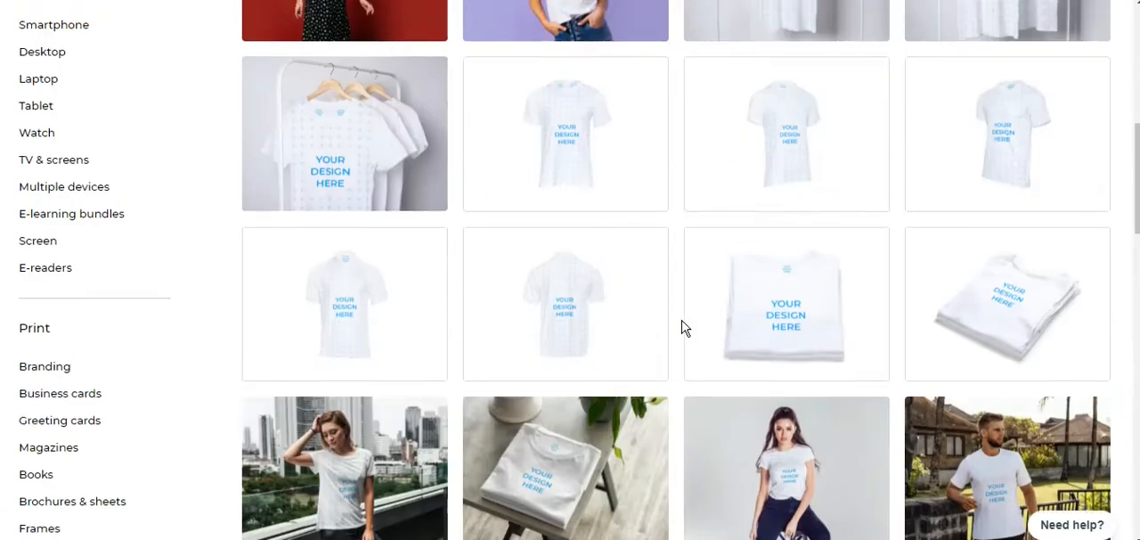
scroll(682, 327, down, 2)
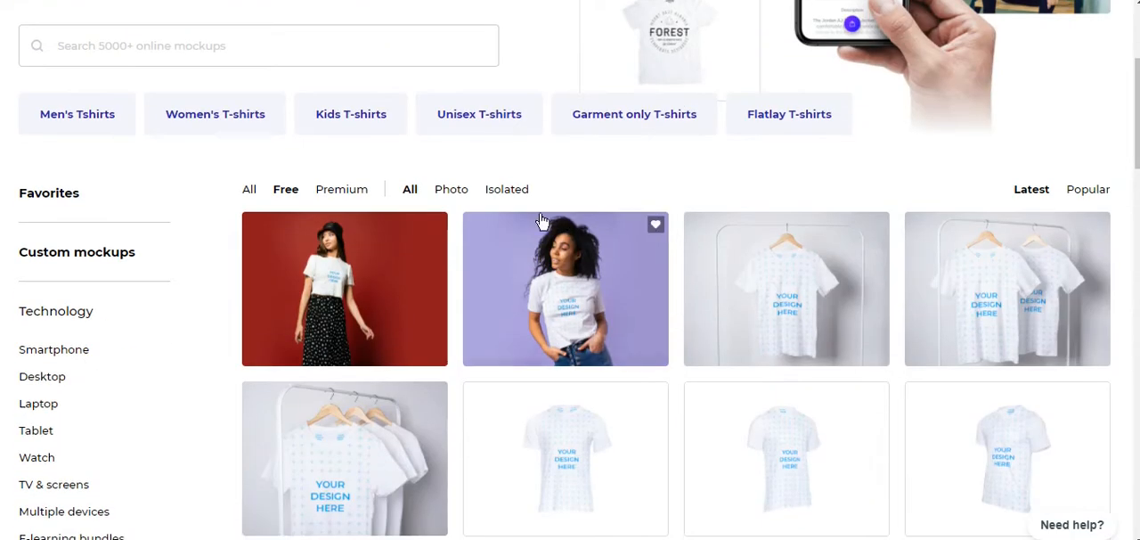
- Open the Garment only T-shirts category and look through its mockups
click(653, 119)
scroll(718, 175, down, 4)
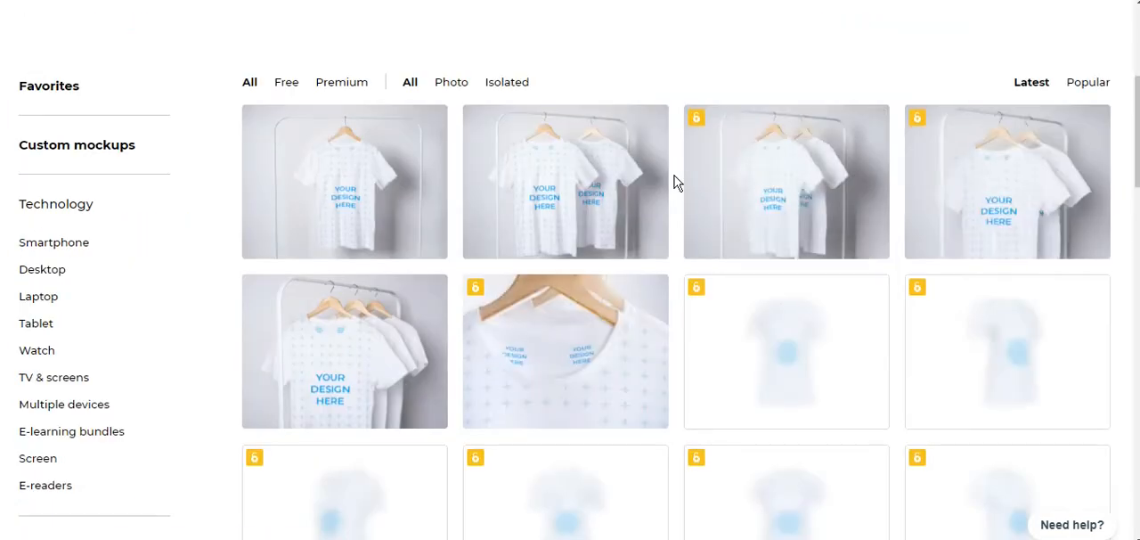
scroll(674, 180, up, 1)
scroll(674, 181, up, 3)
scroll(675, 181, down, 6)
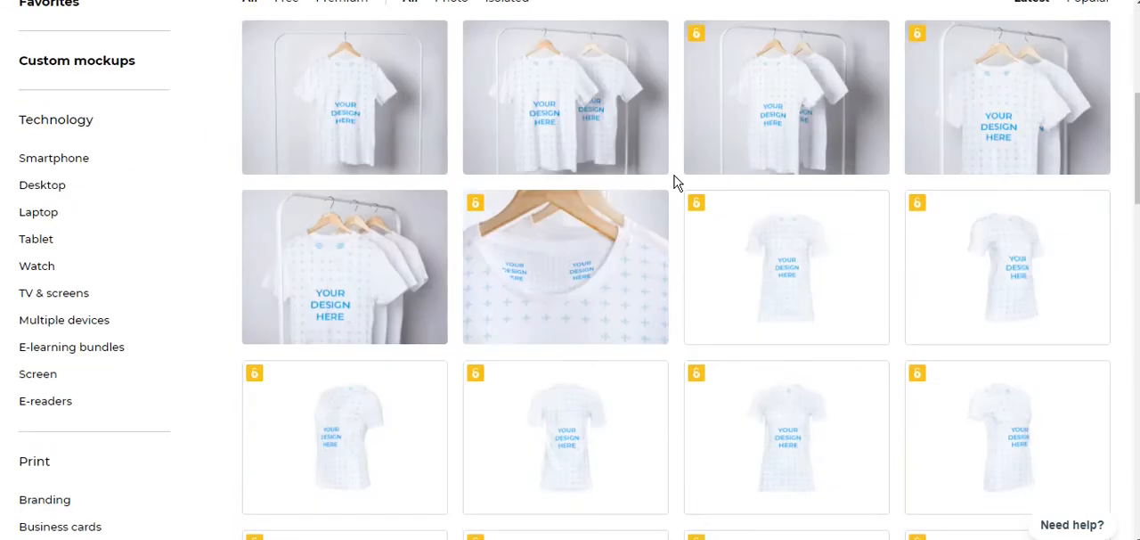
scroll(675, 183, down, 12)
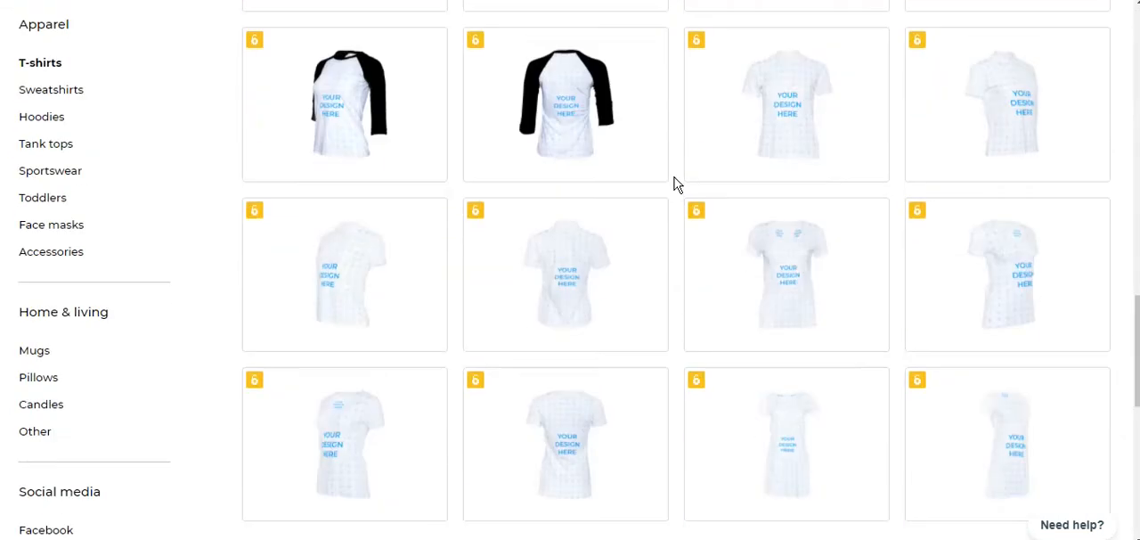
scroll(674, 184, down, 2)
scroll(692, 241, up, 14)
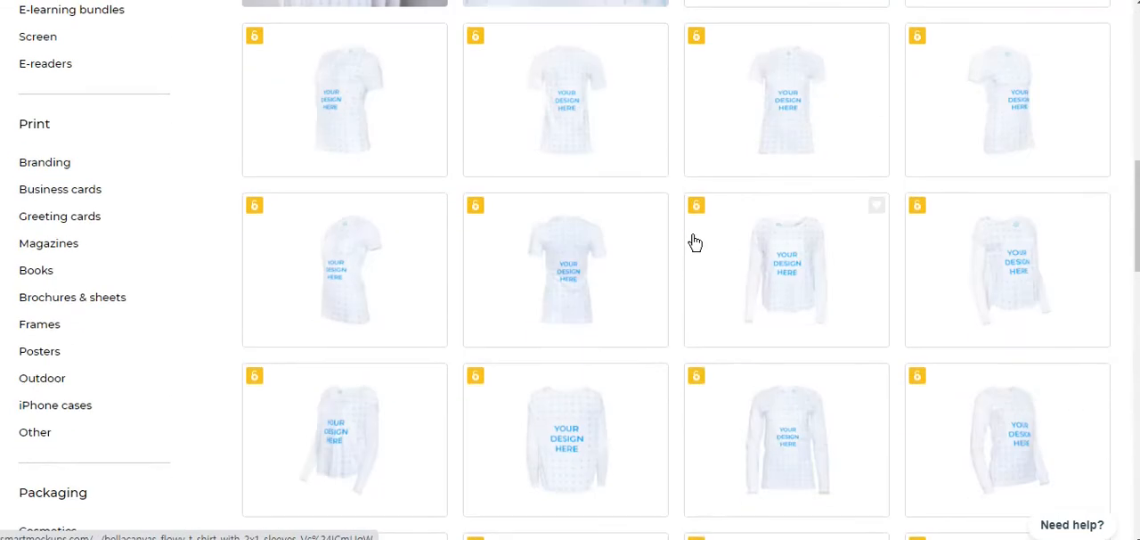
scroll(693, 242, up, 3)
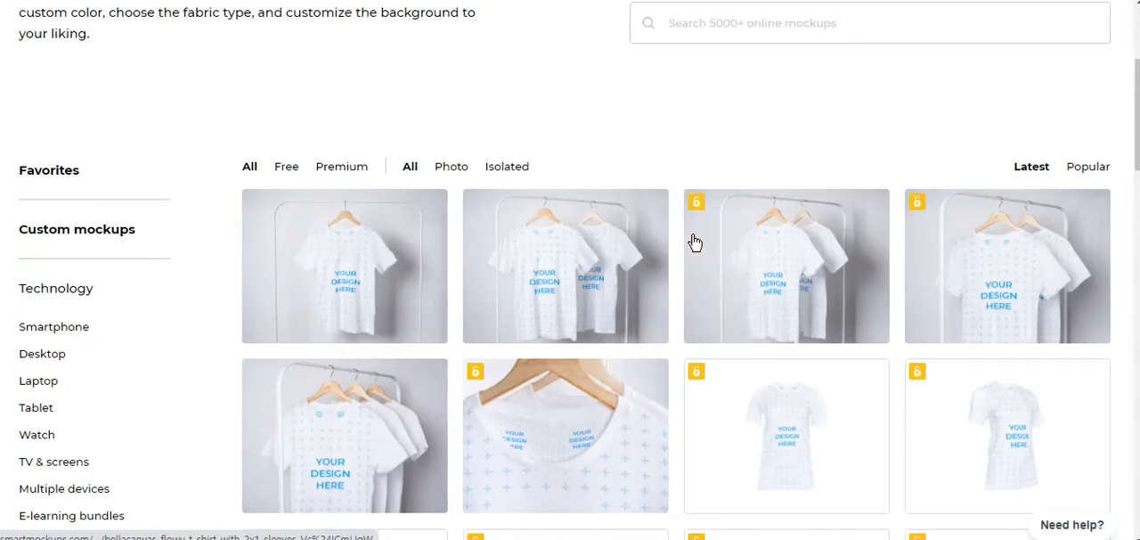
- Filter the garment-only T-shirts to Free and open the long-sleeved T-shirt mockup with a scarf, shoes, hat and jeans
click(289, 169)
scroll(526, 206, down, 8)
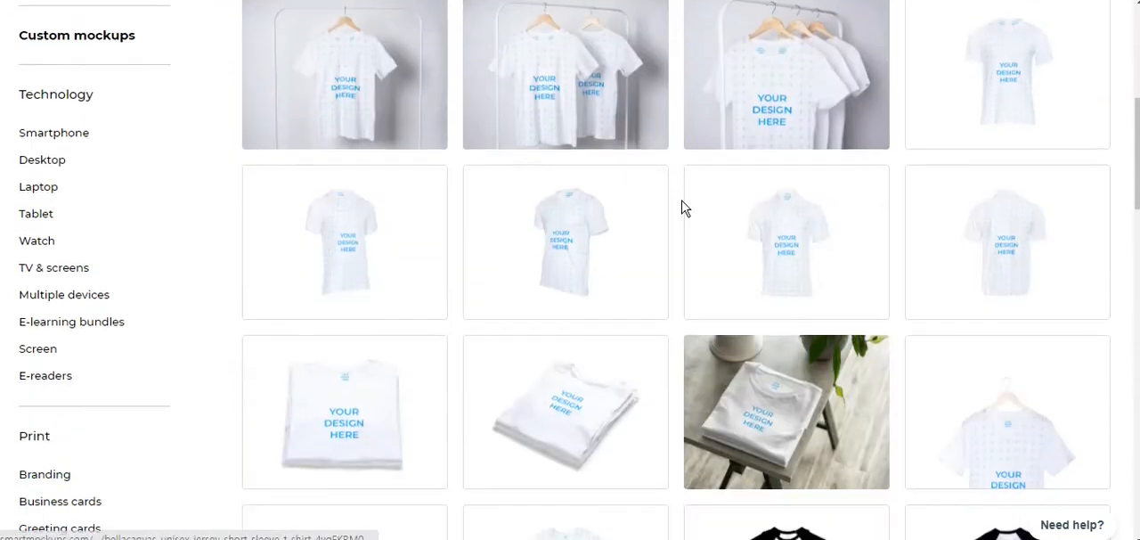
scroll(684, 207, down, 4)
scroll(684, 208, up, 2)
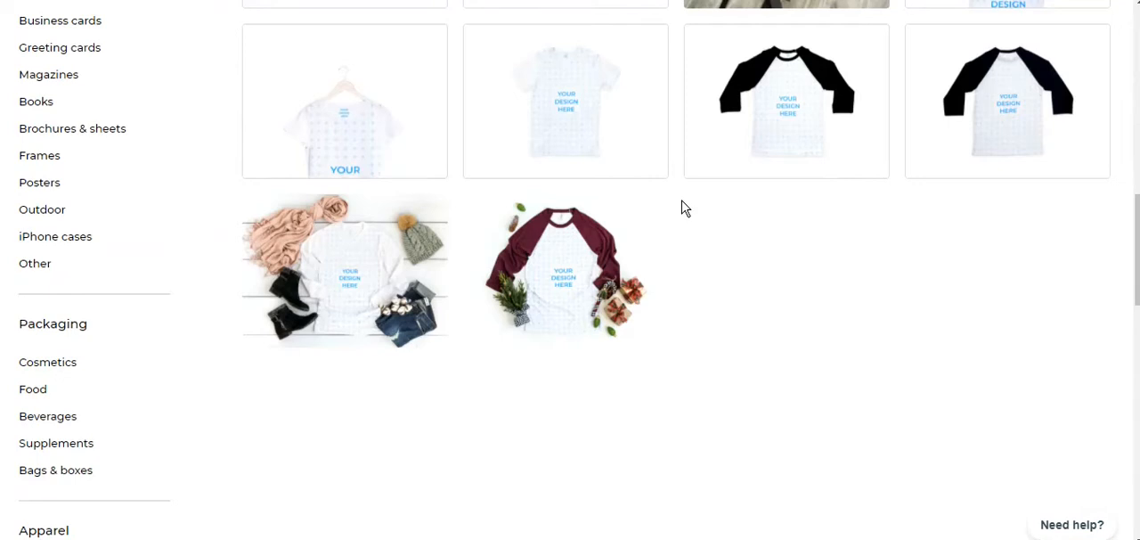
scroll(684, 208, up, 1)
click(418, 365)
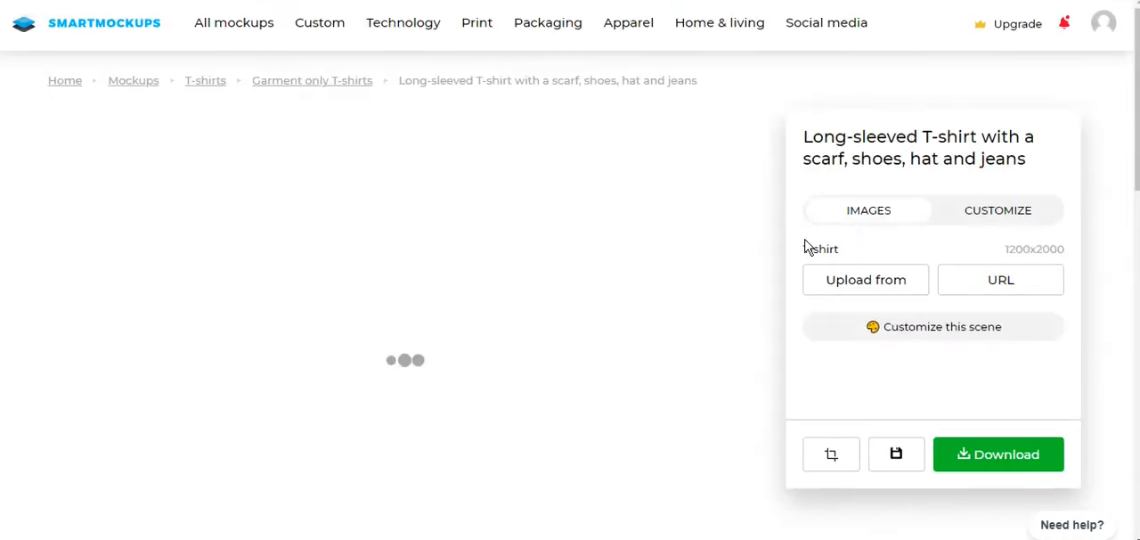
- Upload the design image 흙벤져스 from the computer's downloads folder to the T-shirt mockup
click(855, 284)
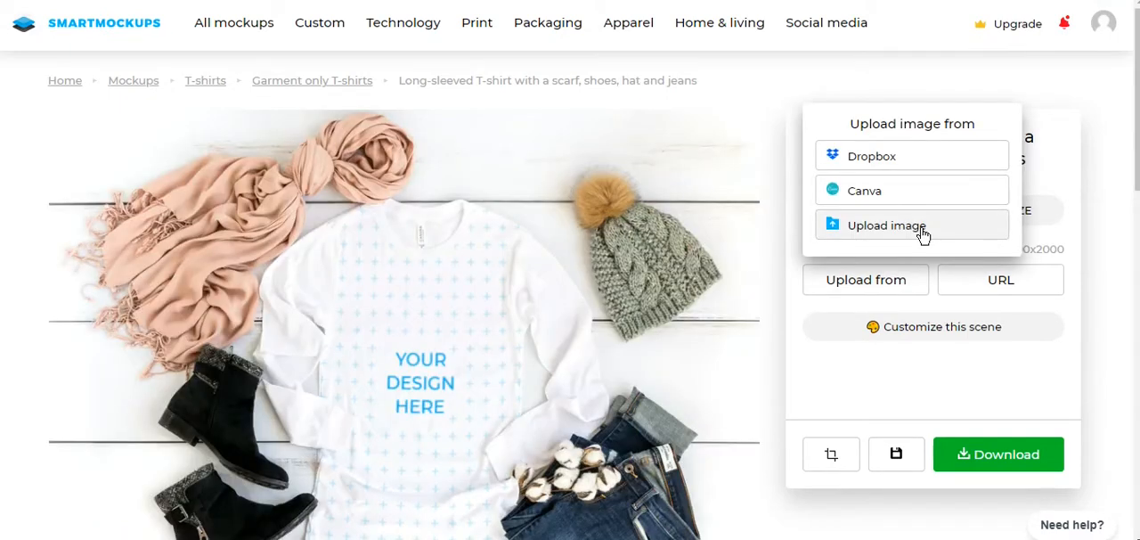
click(924, 235)
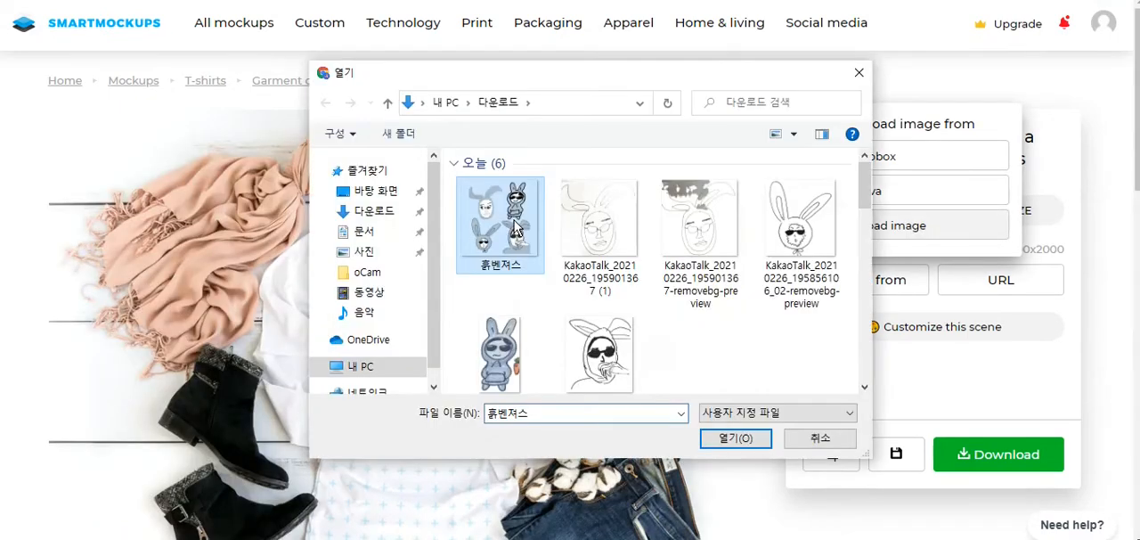
double_click(514, 230)
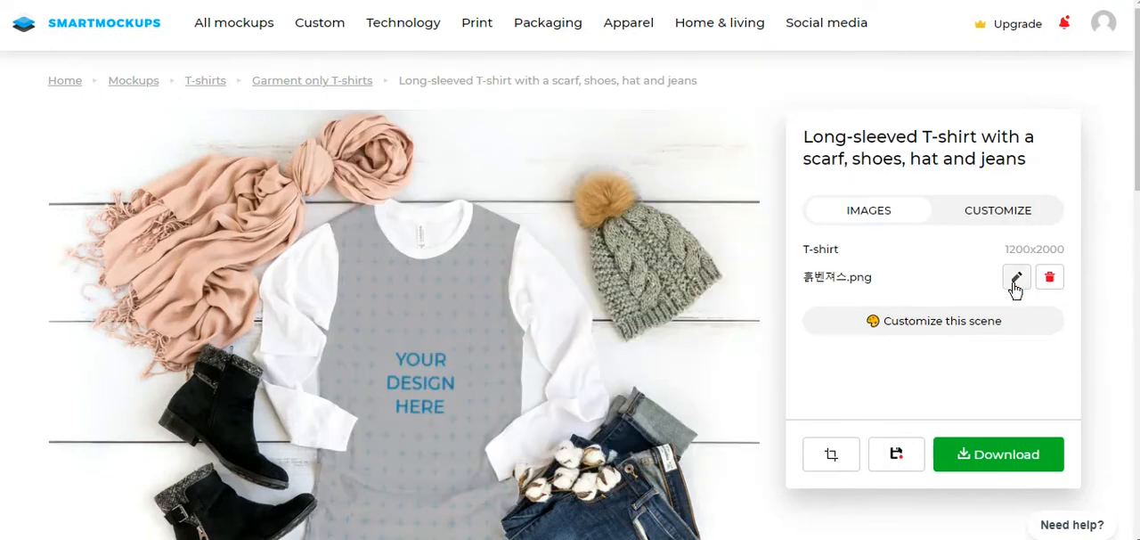
- Scale the rabbit design down slightly, place it above the centre of the print area, and apply the crop
click(1015, 280)
mouse_move(478, 308)
mouse_down()
mouse_move(478, 268)
mouse_move(473, 290)
mouse_up()
drag(412, 505, 395, 506)
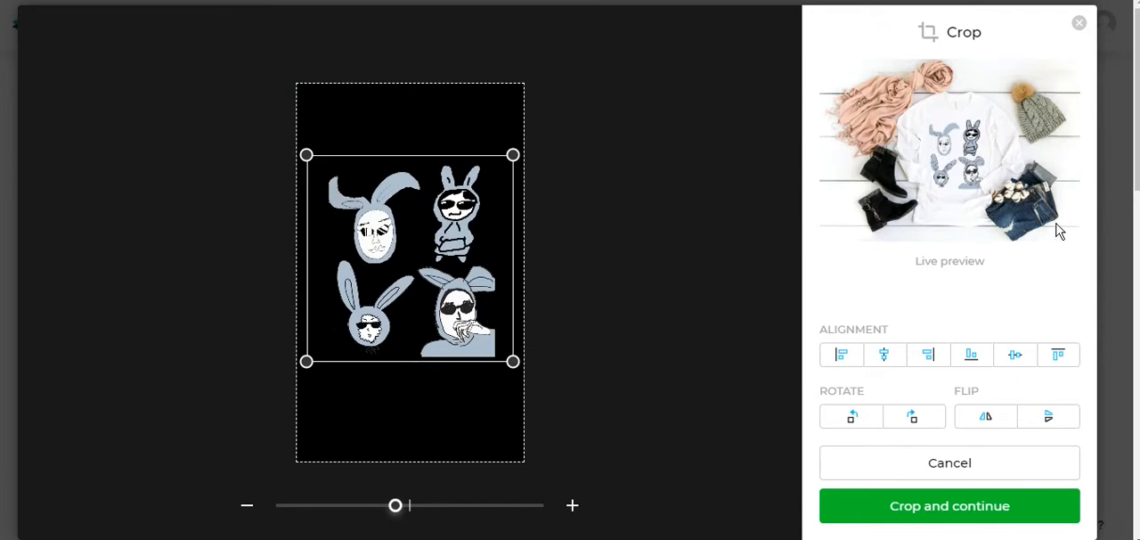
click(1023, 478)
- Set the T-shirt's object color to solid black after comparing it with gray, and look at the design on the other suggested mockups
scroll(1080, 233, down, 2)
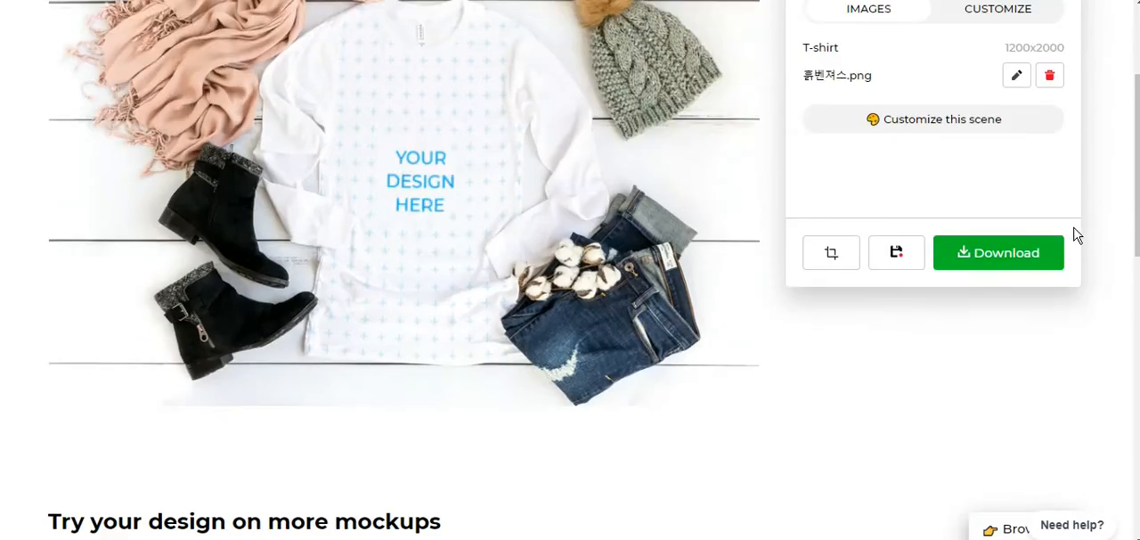
scroll(1078, 234, up, 1)
click(900, 237)
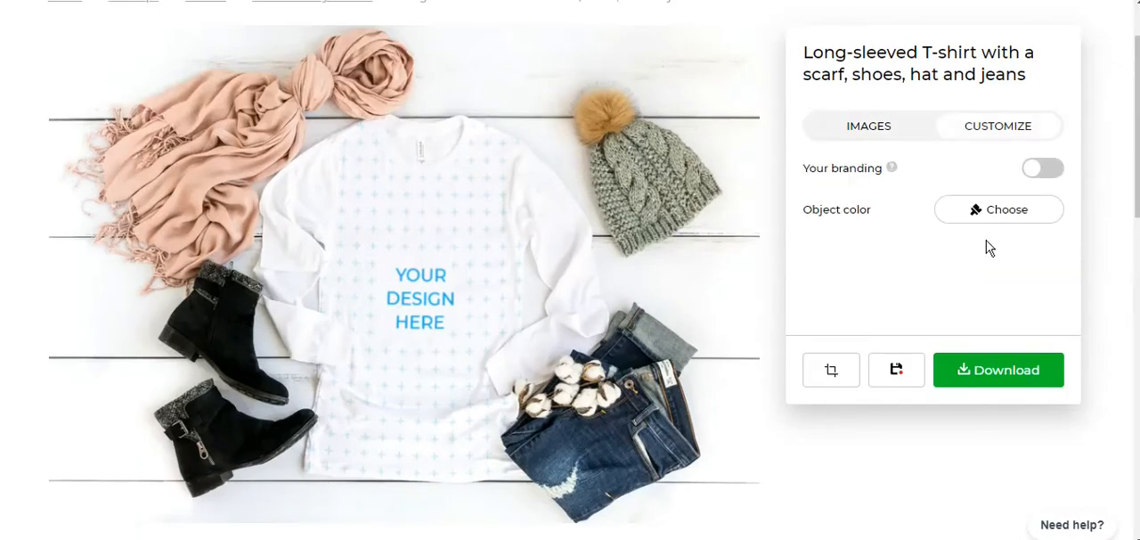
scroll(986, 248, up, 1)
click(986, 247)
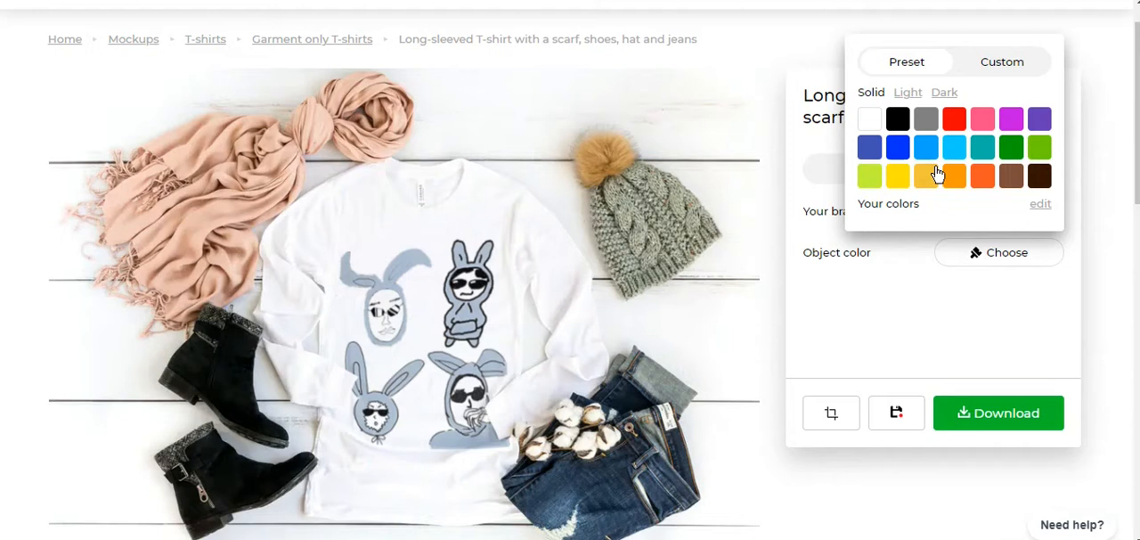
scroll(937, 173, up, 1)
click(899, 161)
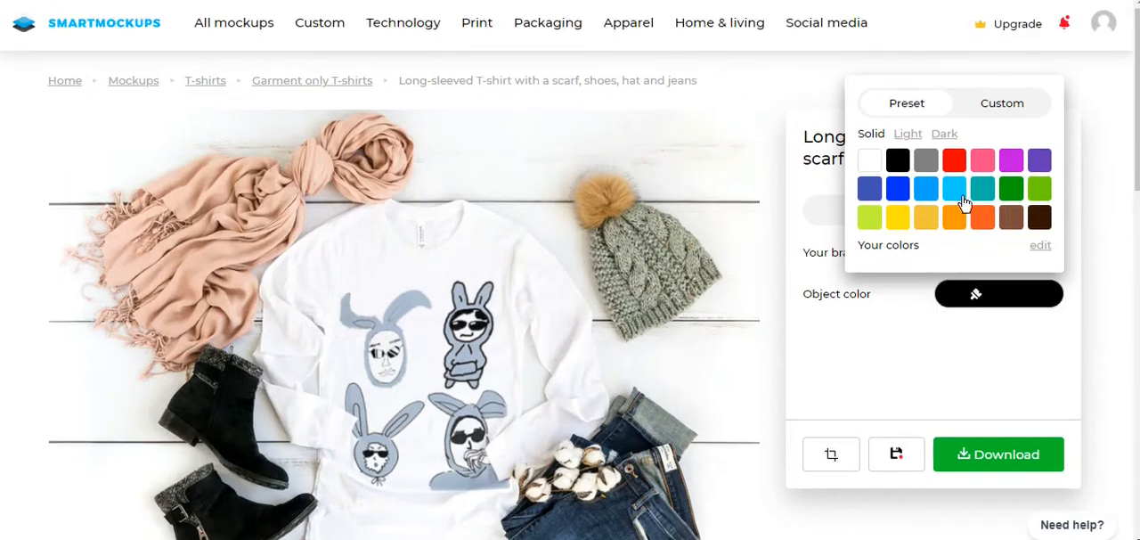
click(927, 166)
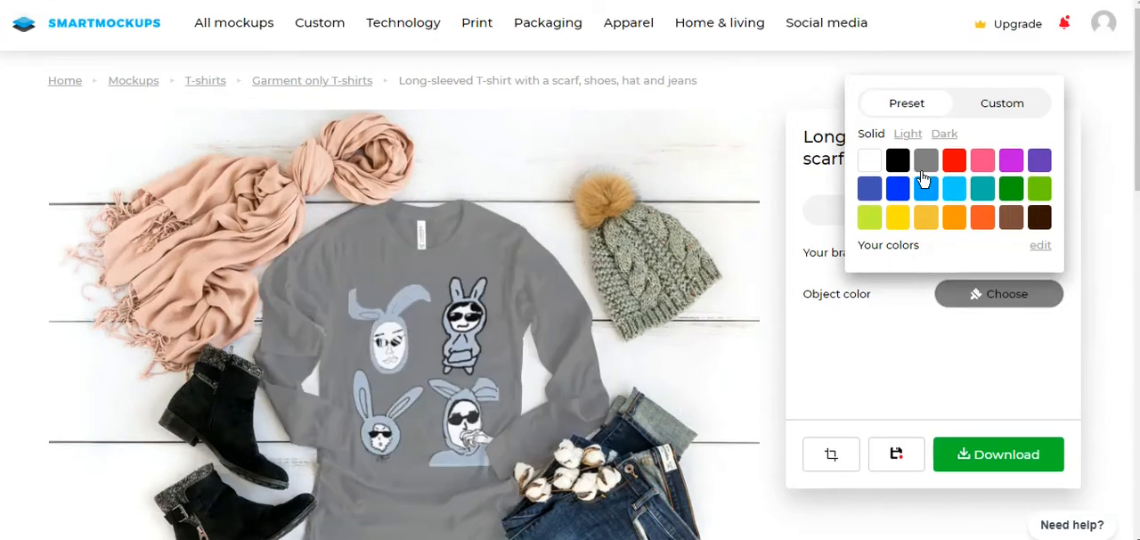
click(901, 168)
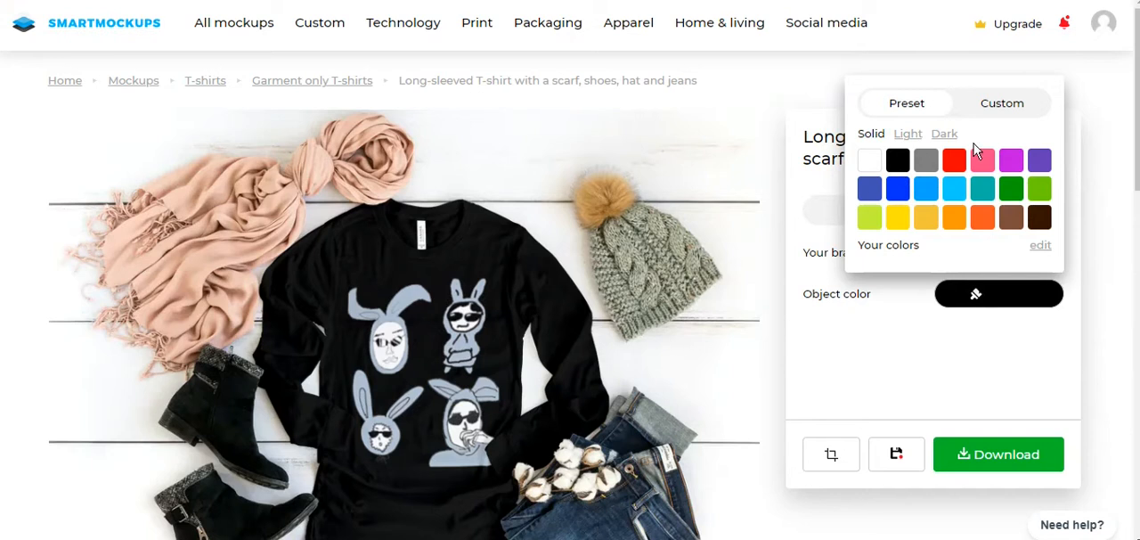
click(1088, 115)
scroll(1092, 121, down, 4)
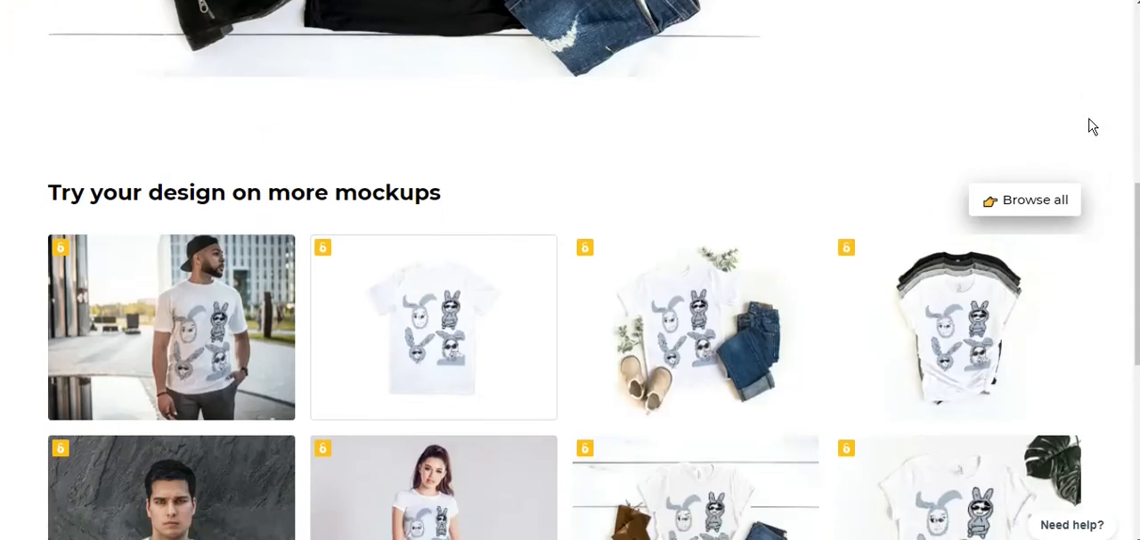
scroll(1110, 223, up, 7)
scroll(1101, 146, up, 2)
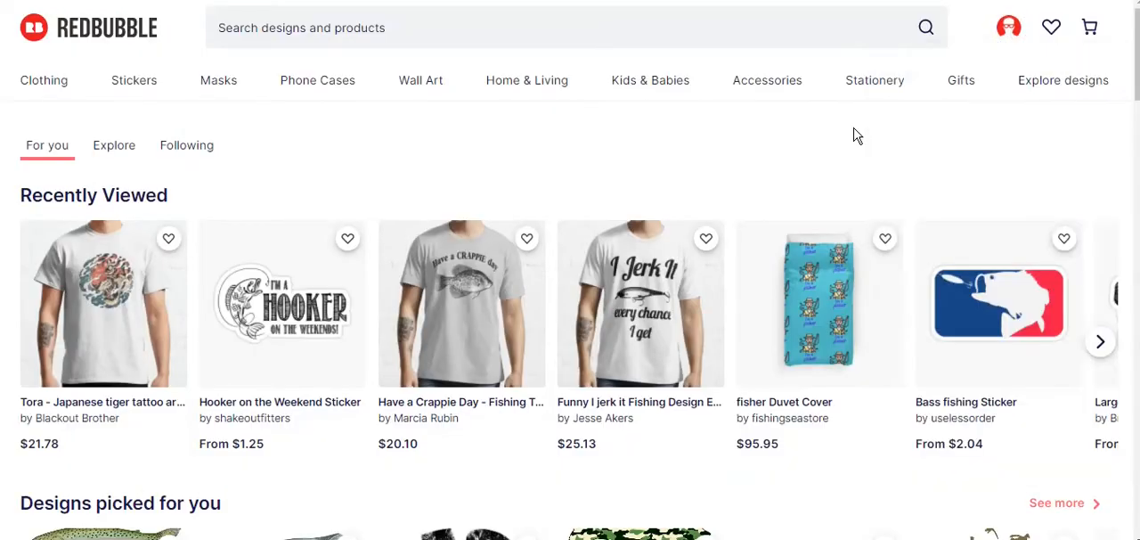
- Switch to Redbubble's page for adding new work and upload the image 흙벤져스 as a new work
mouse_move(1020, 26)
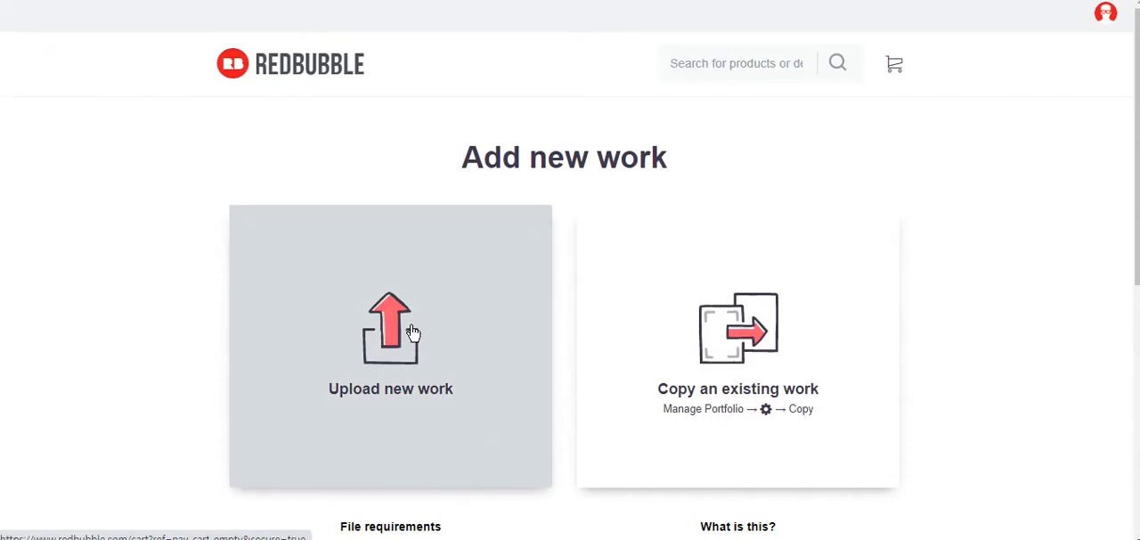
click(413, 333)
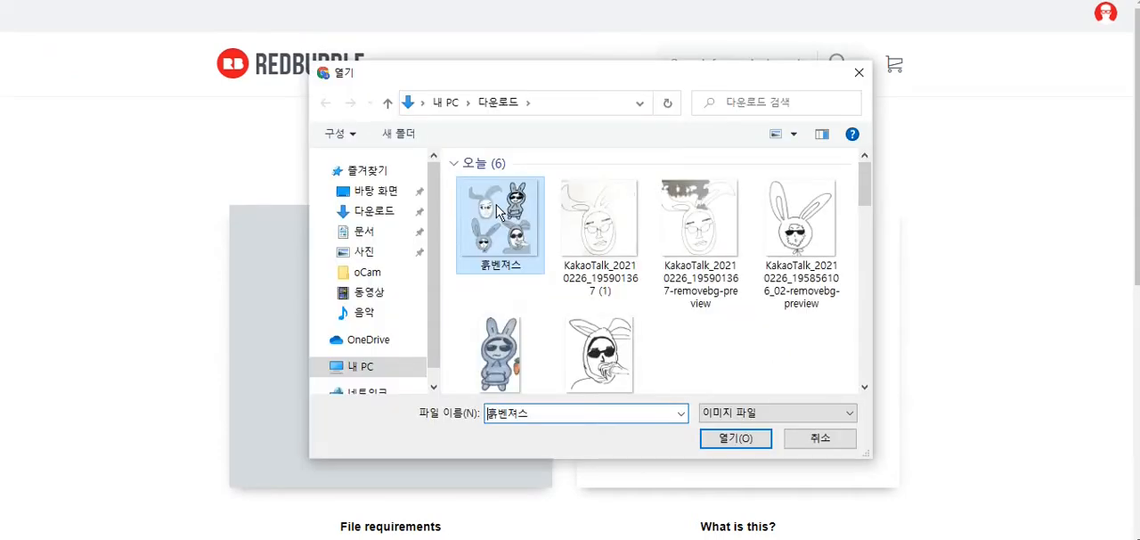
double_click(499, 212)
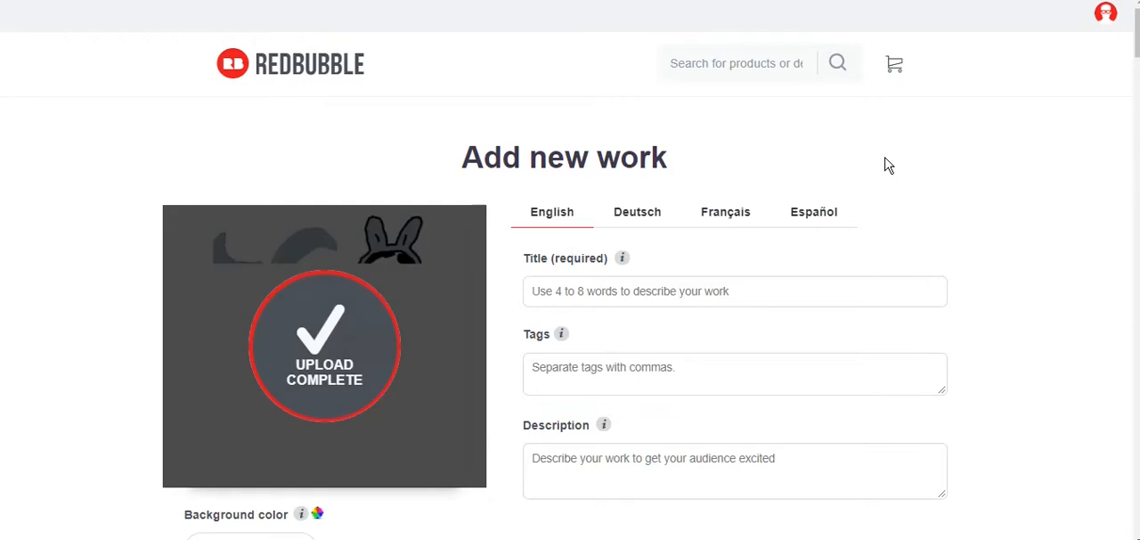
scroll(888, 163, down, 2)
scroll(889, 163, up, 2)
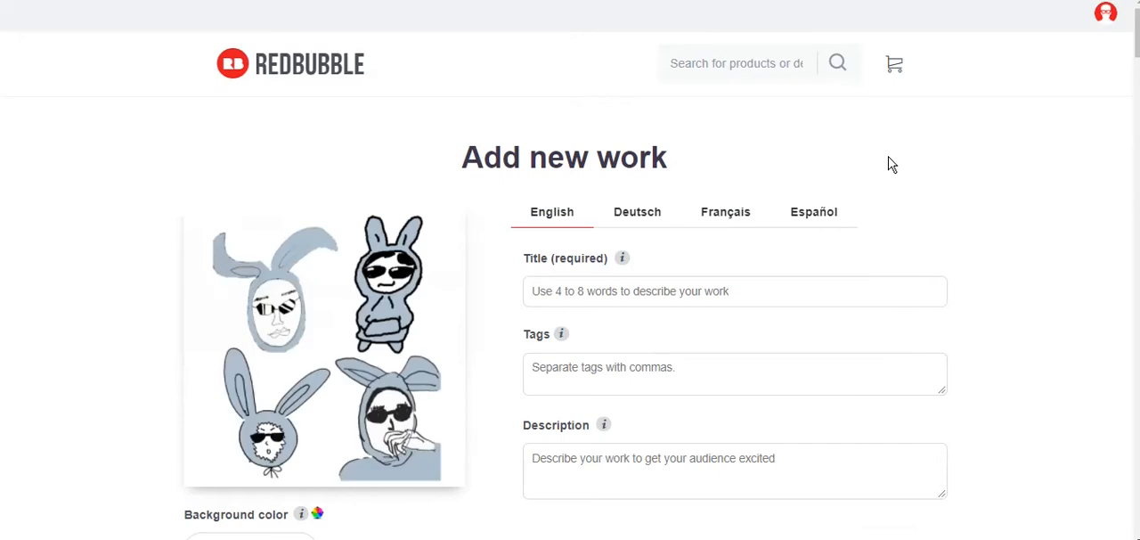
- Enter the English title of the work and paste the copied text into its tags
scroll(888, 163, down, 1)
click(723, 214)
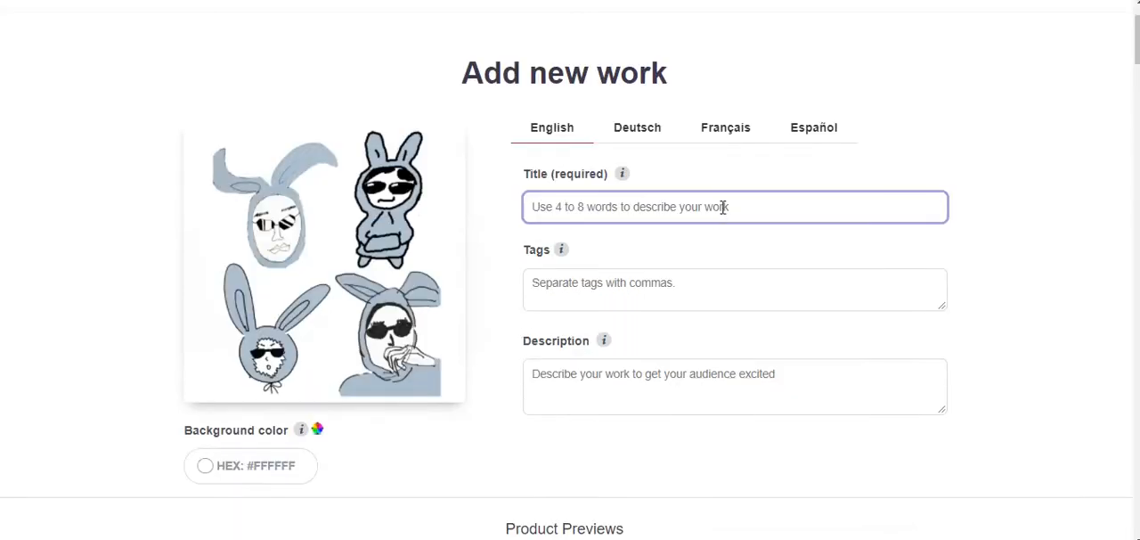
text(g)
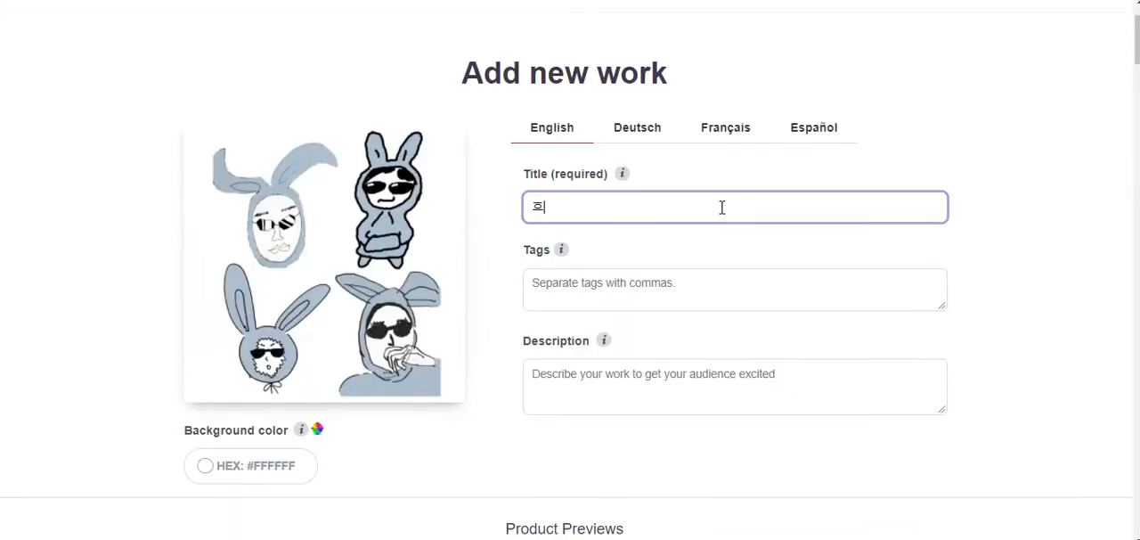
text(스)
click(707, 275)
text(룹벤져스)
- Make the Standard Print and Large Print Clothing black, and reposition the design on the front of the Essential T-Shirt
scroll(981, 287, down, 6)
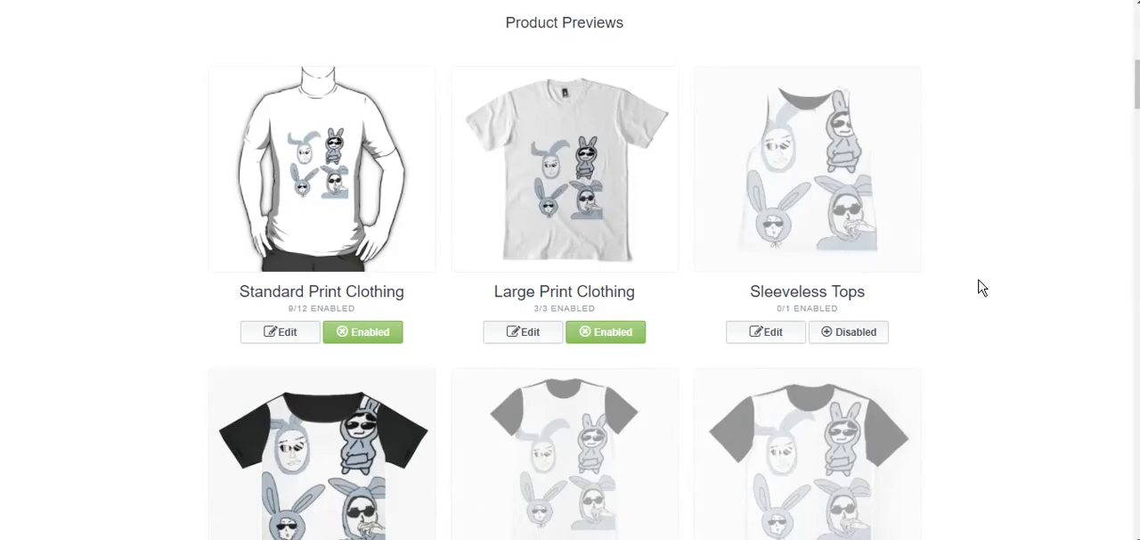
click(294, 334)
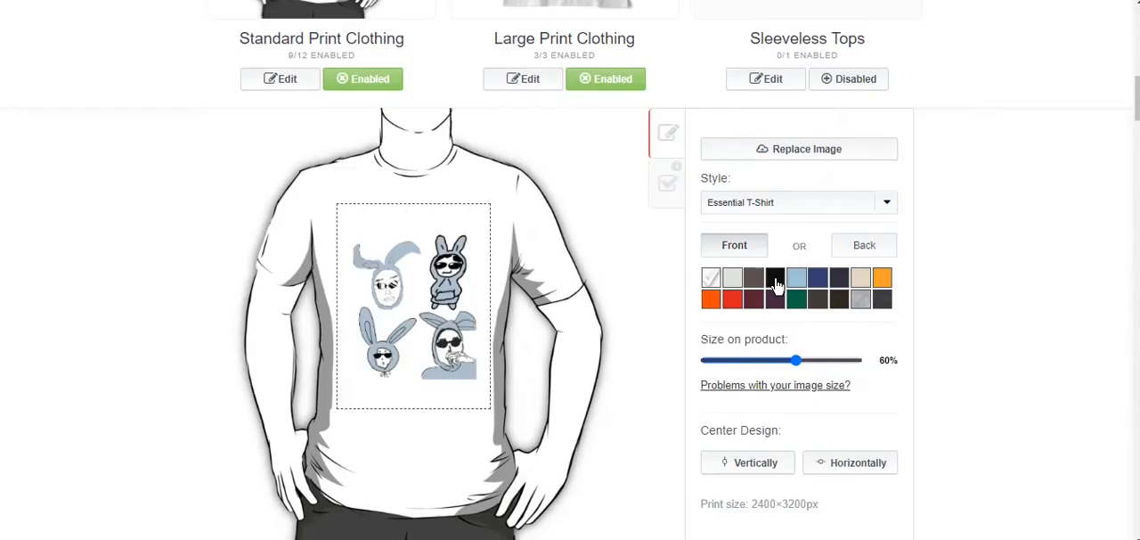
click(775, 279)
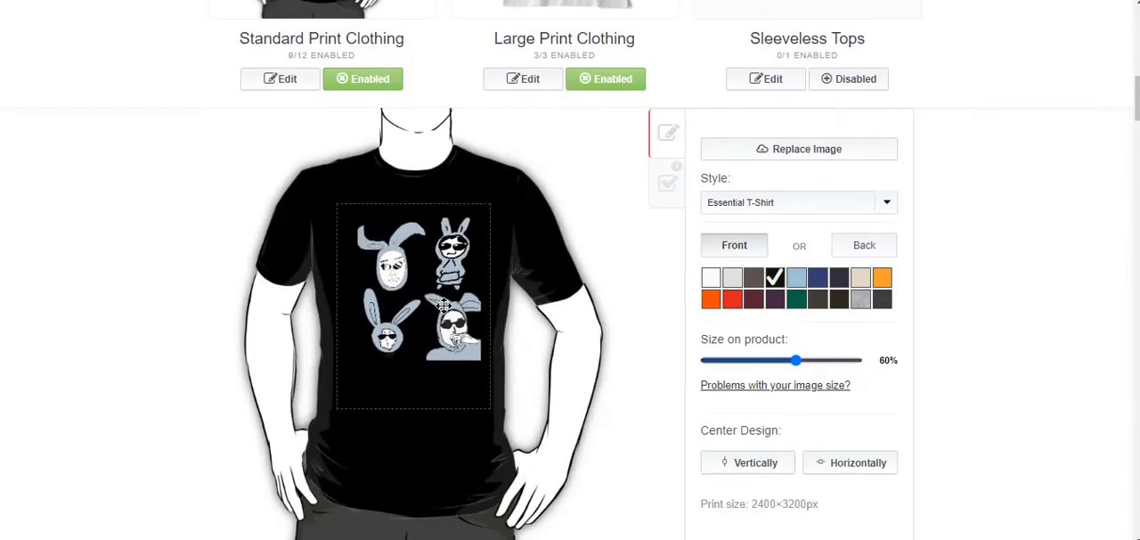
scroll(1026, 290, up, 5)
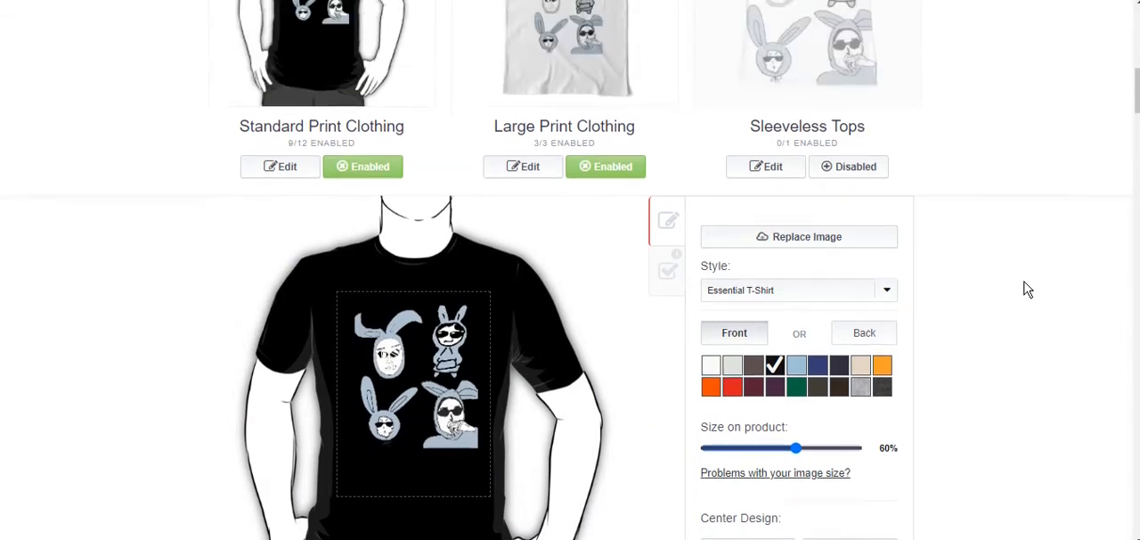
click(524, 413)
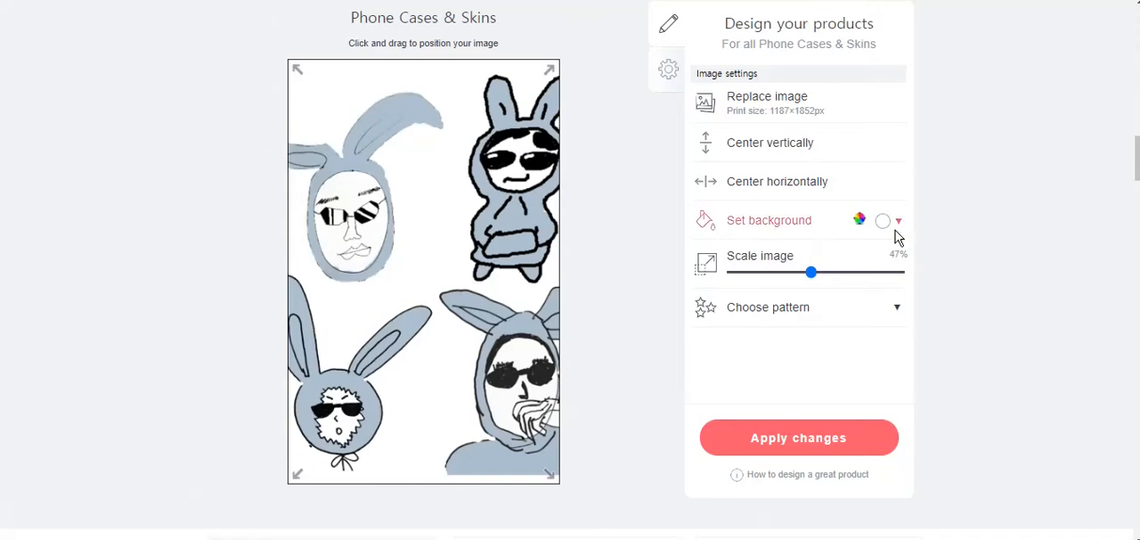
- Set a green background for Pillows & Totes and Clocks and a black one for Spiral Notebooks, and open the mug's background color
click(896, 228)
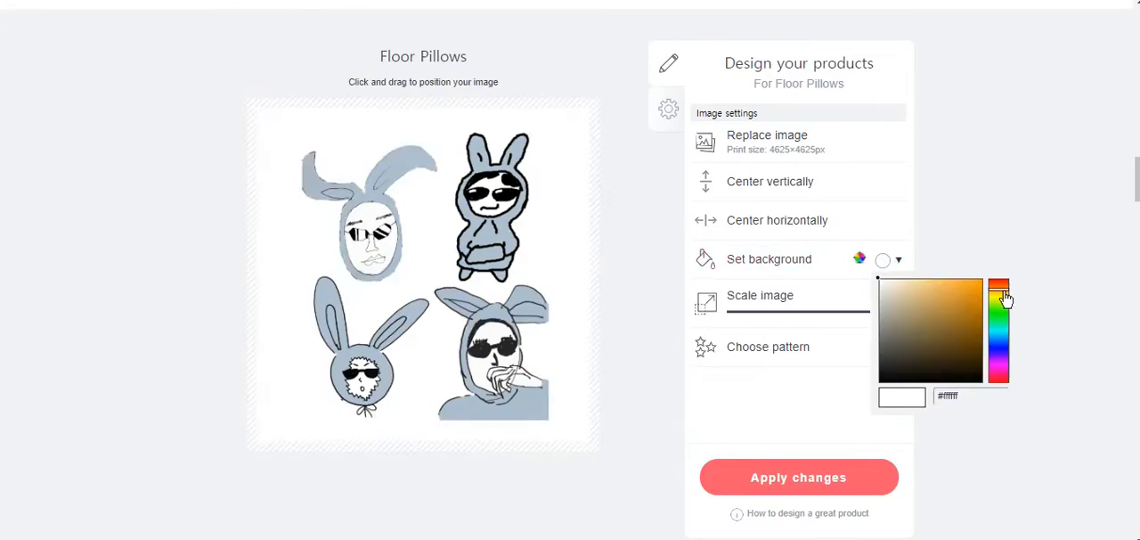
click(968, 309)
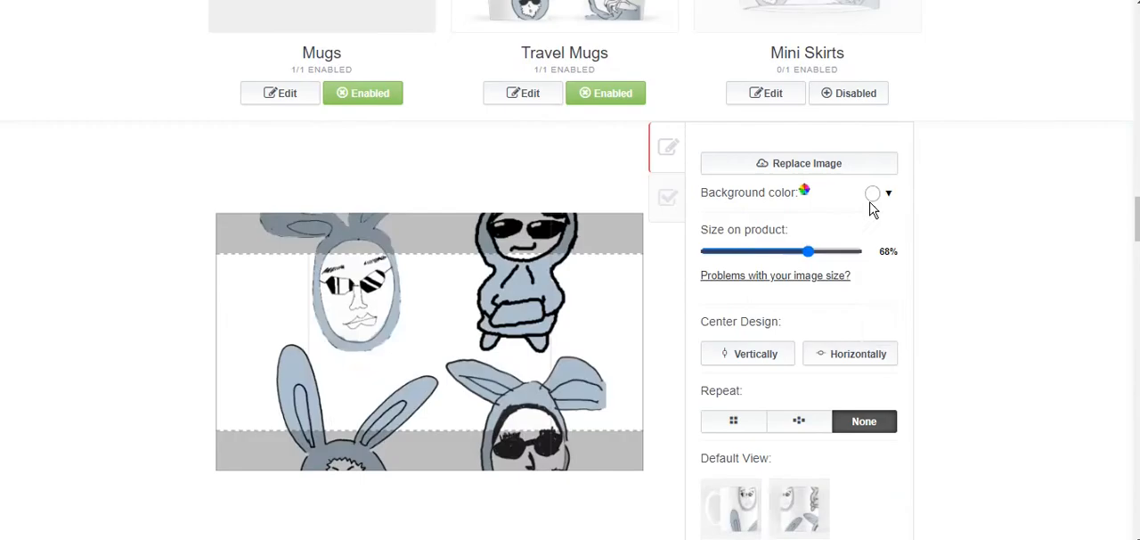
click(870, 199)
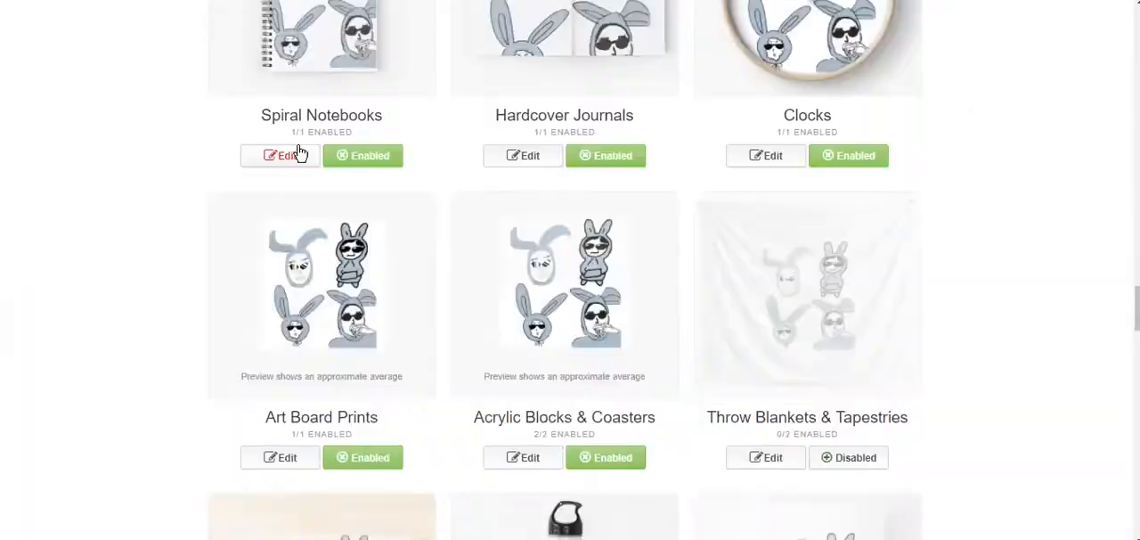
click(298, 155)
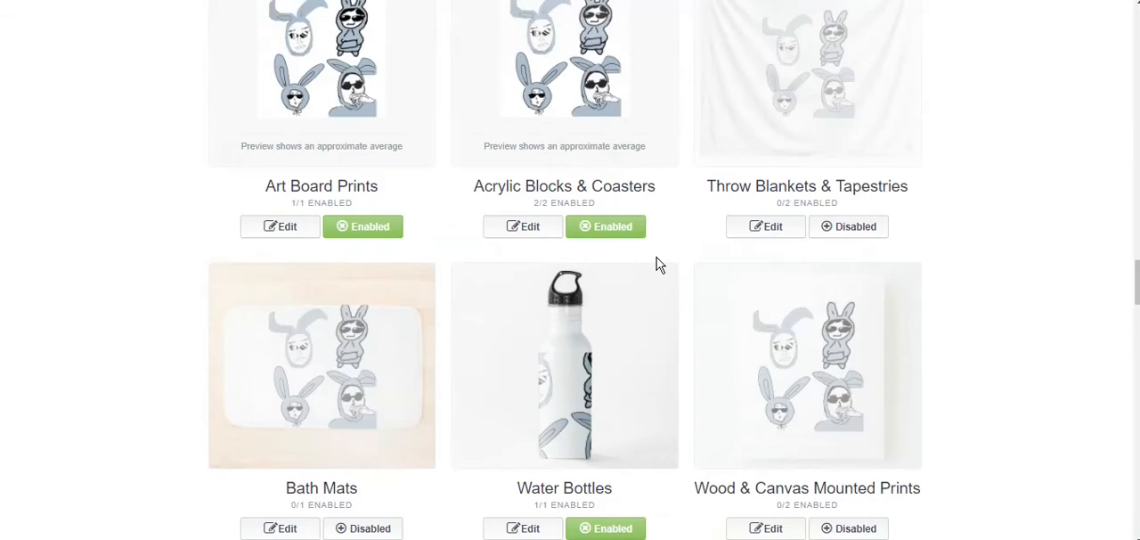
- Set the background of the Pin Buttons to black and that of the Phone Wallets to #000000
scroll(657, 262, up, 3)
scroll(659, 263, down, 2)
click(525, 73)
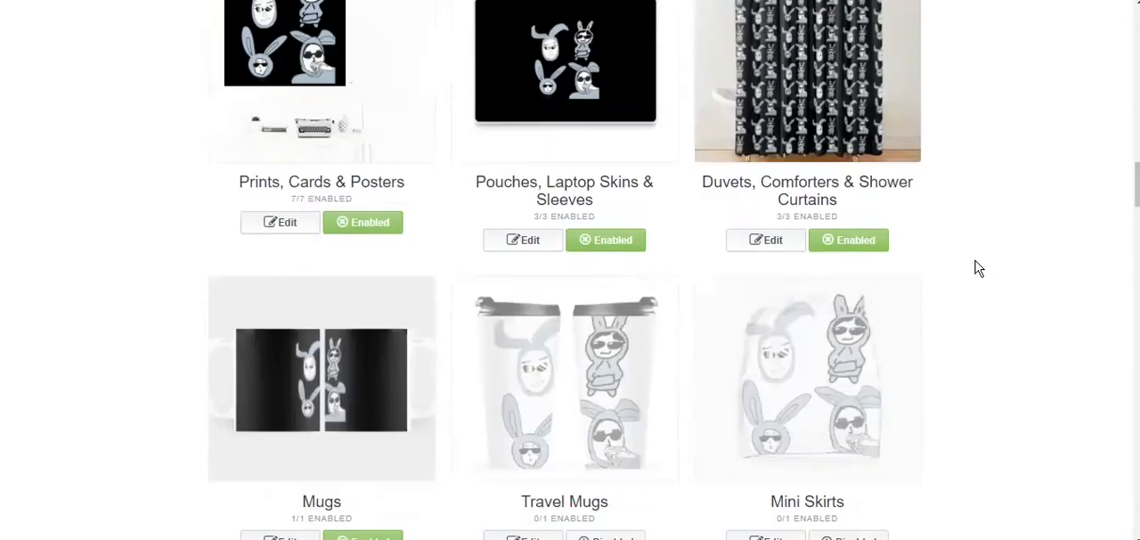
scroll(974, 264, up, 2)
click(285, 142)
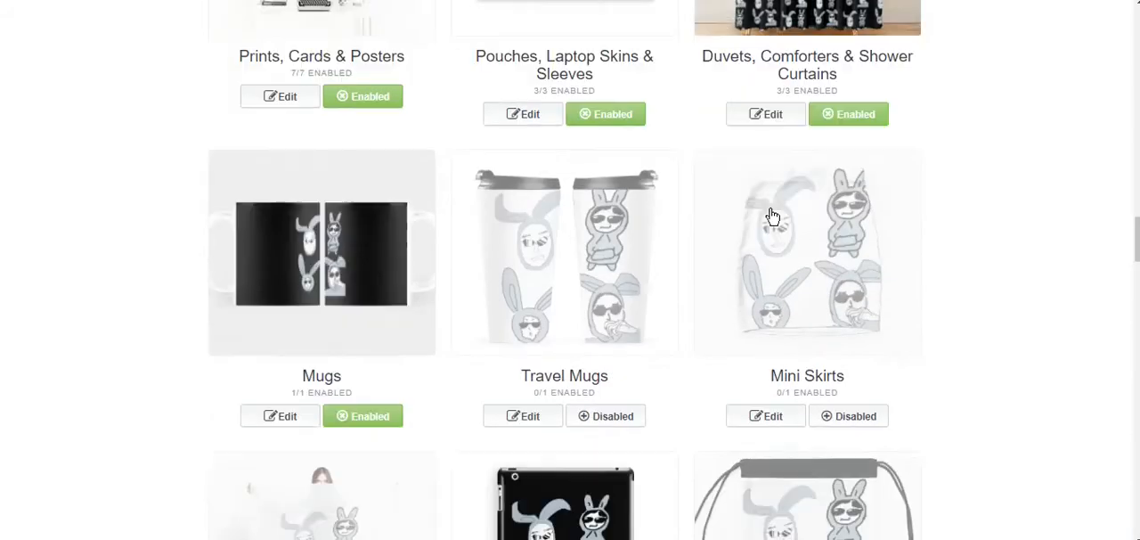
- Open the availability and markup settings for Masks, and look through the remaining product previews down to the advanced products
scroll(769, 214, down, 10)
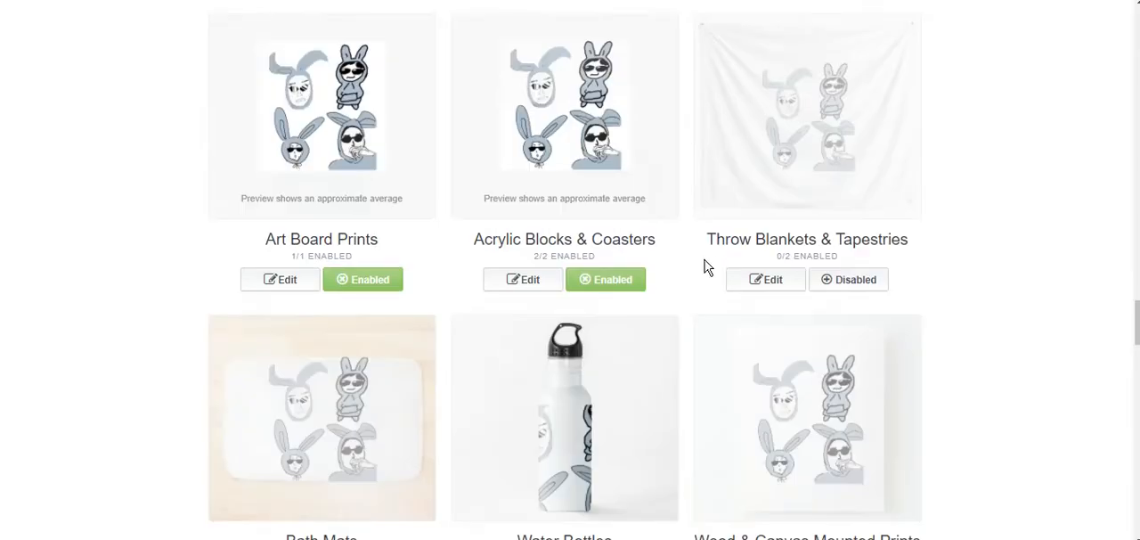
scroll(705, 267, down, 6)
click(768, 98)
click(680, 226)
scroll(818, 107, down, 2)
click(768, 229)
scroll(768, 230, down, 2)
click(669, 189)
scroll(933, 76, up, 2)
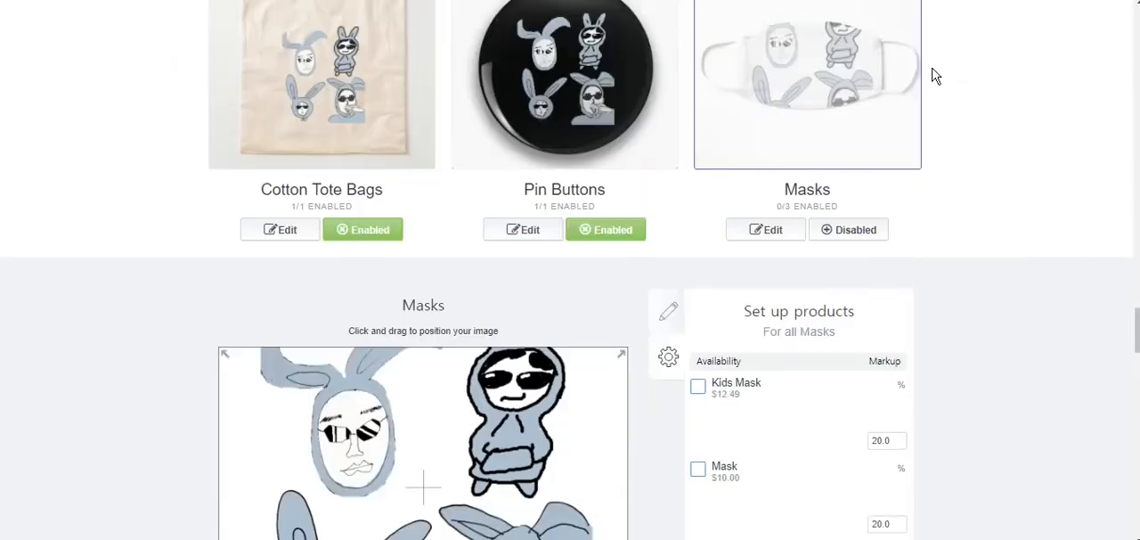
- Restrict viewing of the work to Only You (private) and save the work
scroll(933, 76, down, 15)
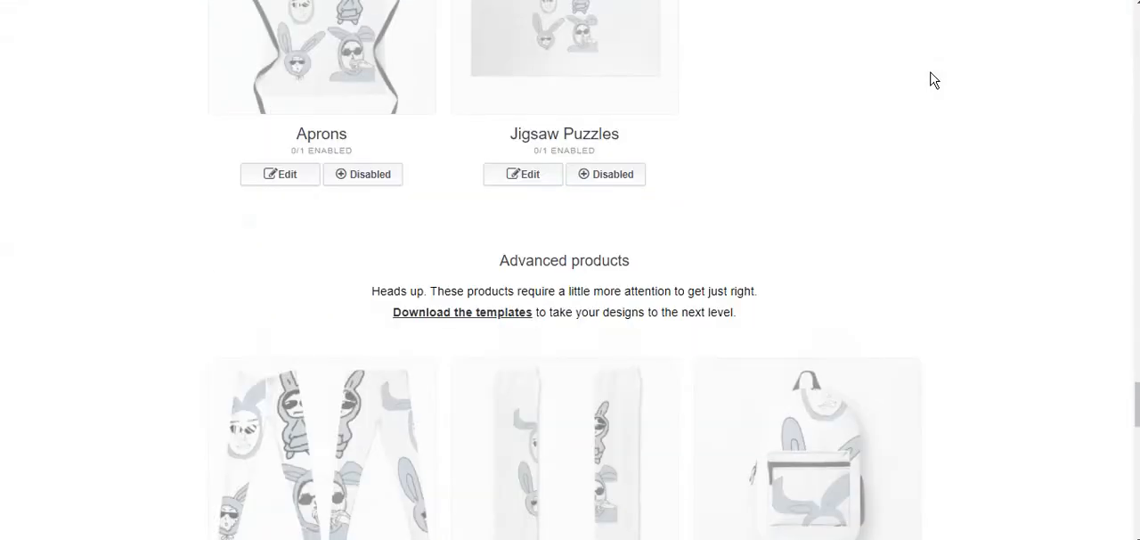
scroll(933, 80, down, 5)
scroll(409, 205, up, 1)
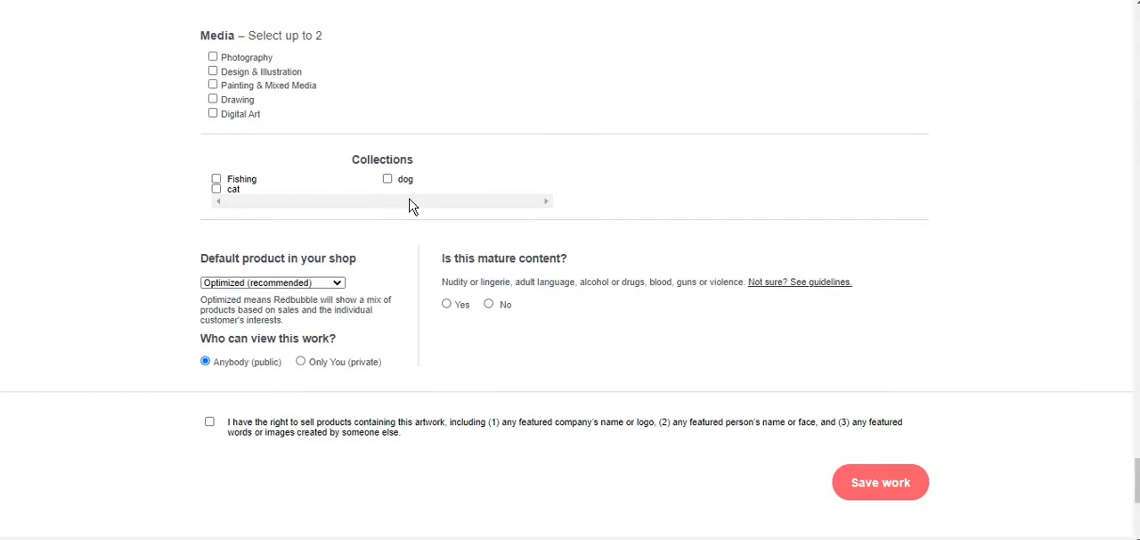
click(302, 362)
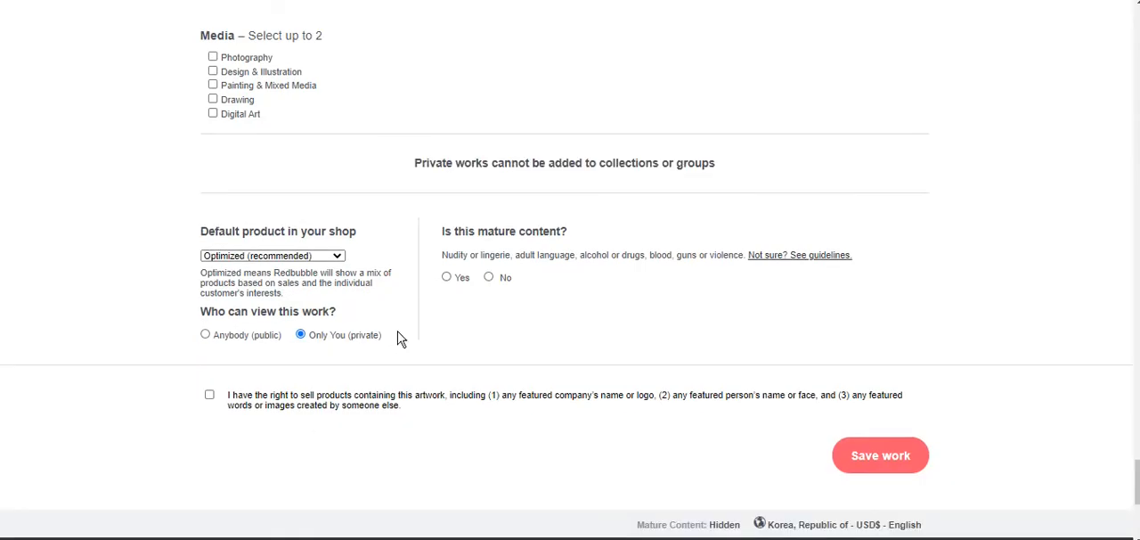
click(877, 445)
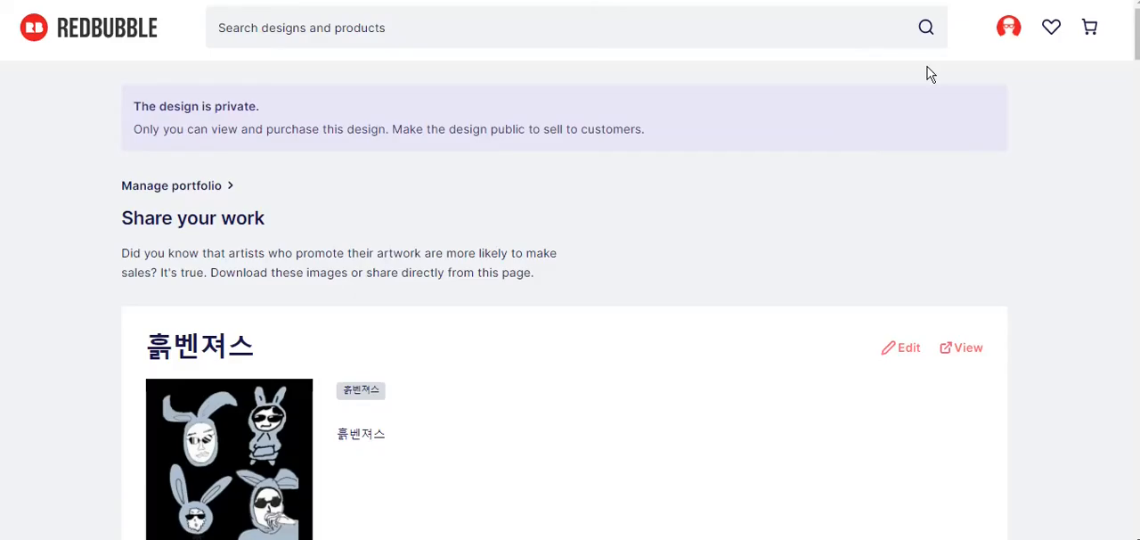
- Look through the saved design's product previews, from the mask and clothing down to the clock, pillows and tote bag
scroll(1016, 169, down, 5)
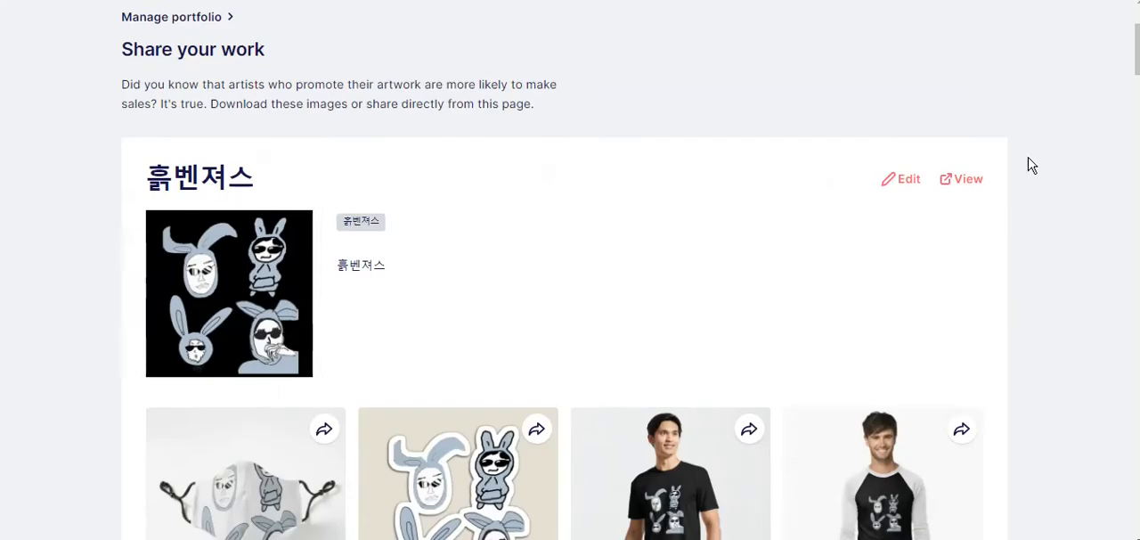
scroll(1033, 153, down, 5)
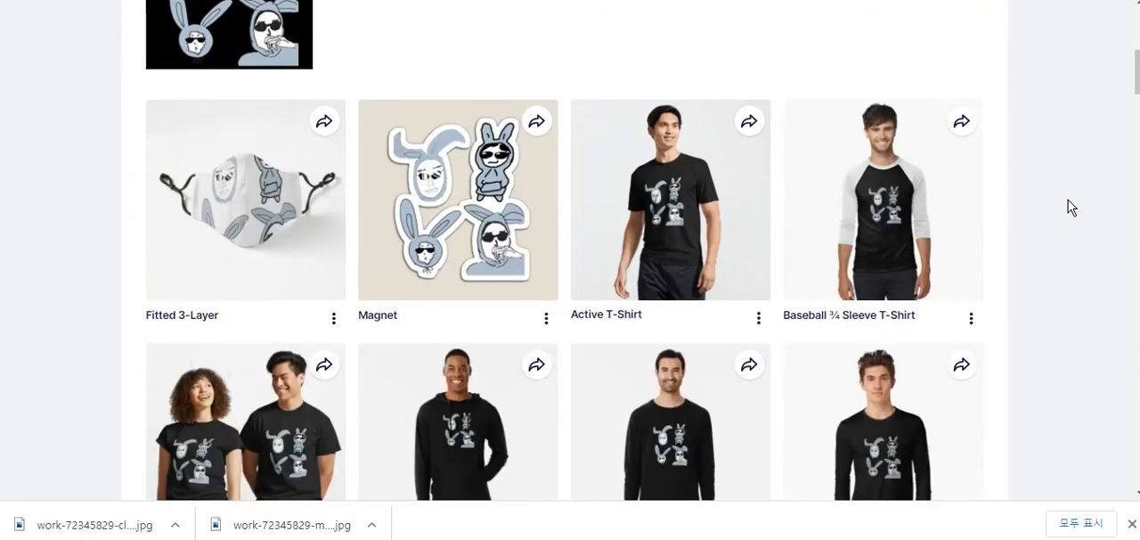
scroll(1072, 208, up, 8)
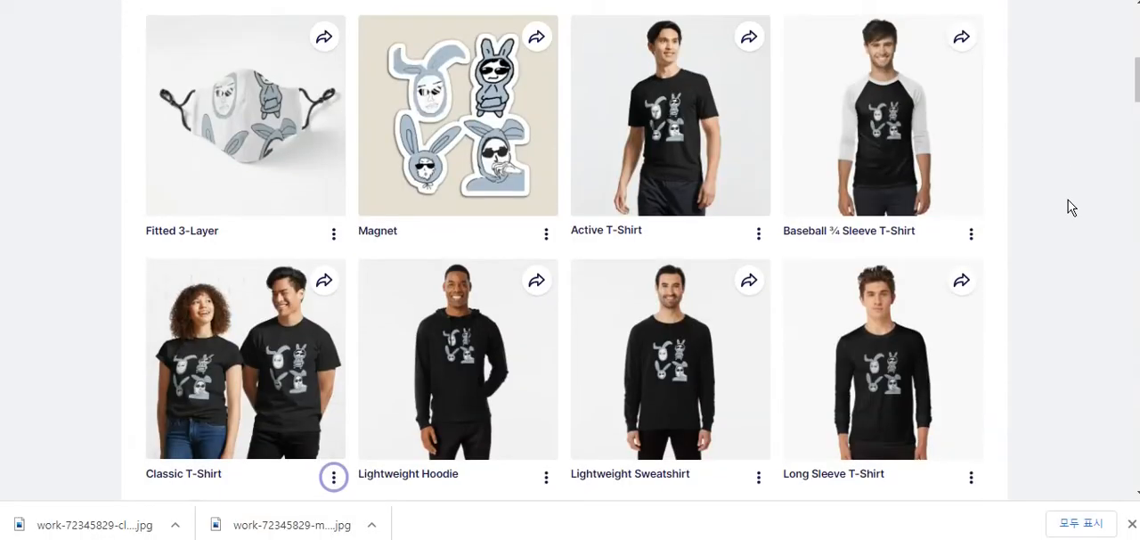
scroll(1072, 207, down, 10)
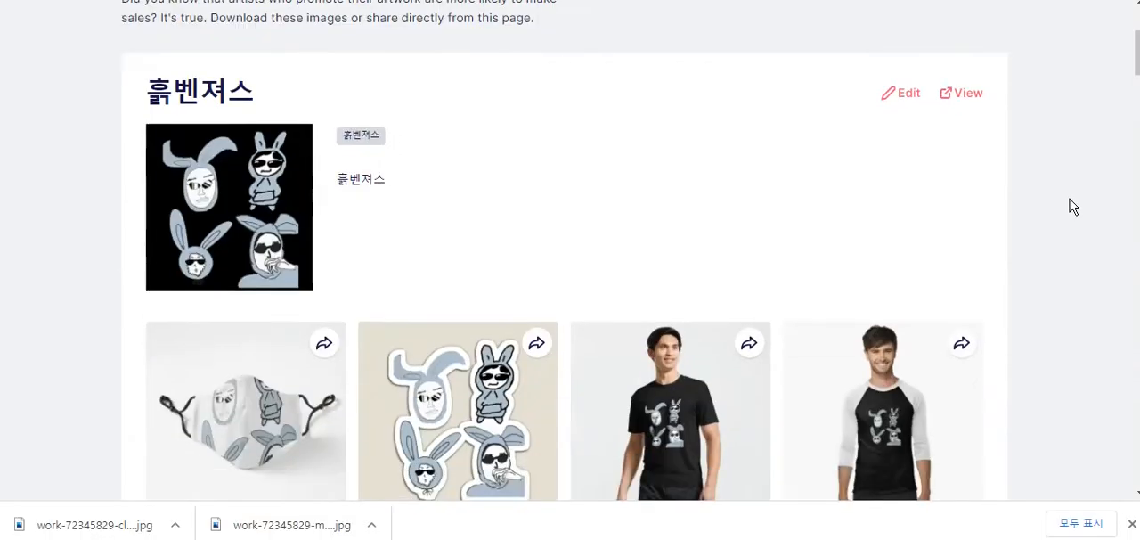
scroll(1071, 207, down, 4)
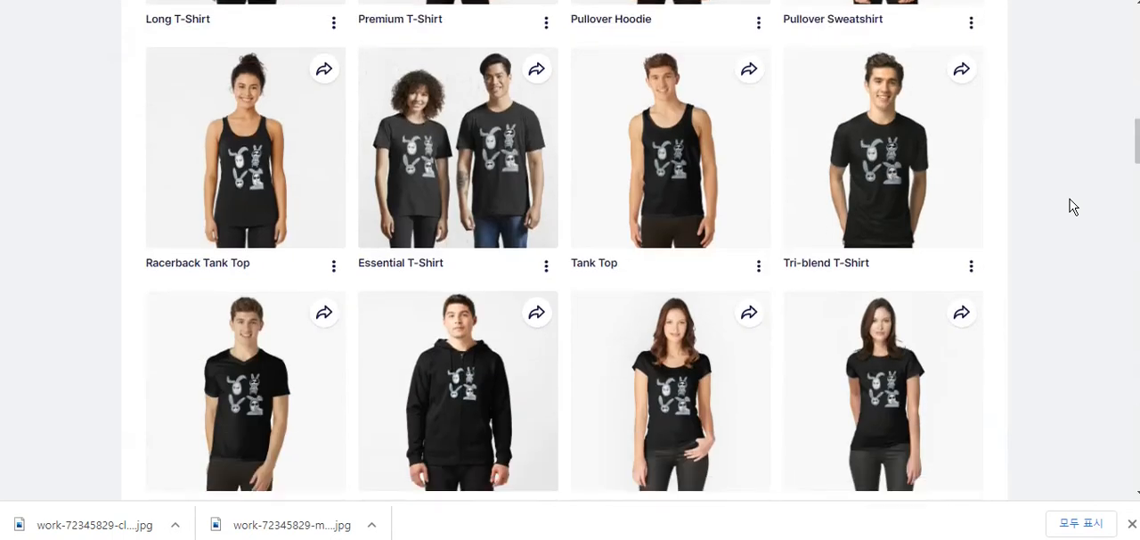
scroll(1071, 207, down, 3)
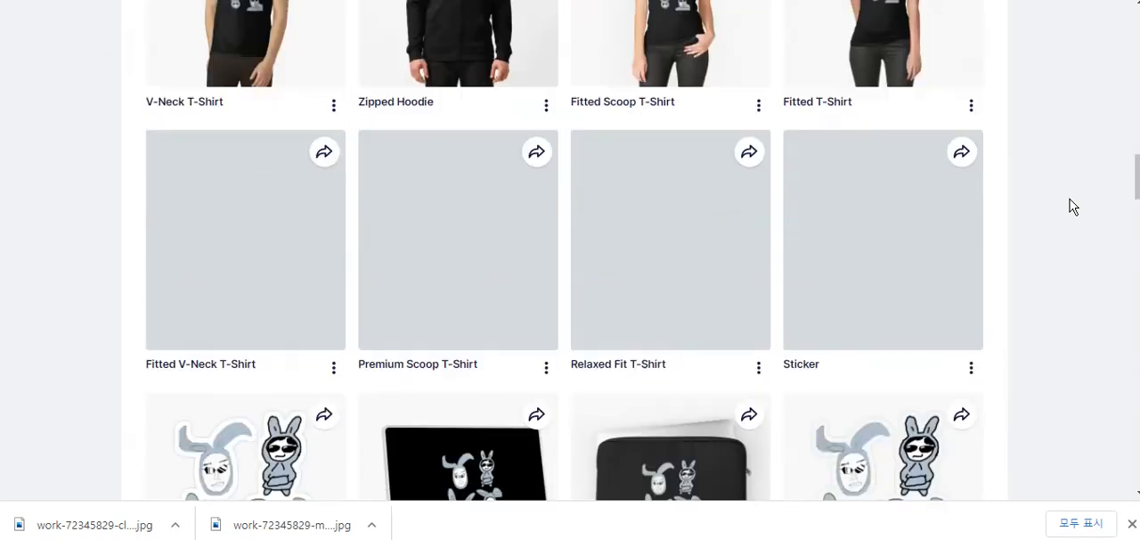
scroll(1071, 206, up, 2)
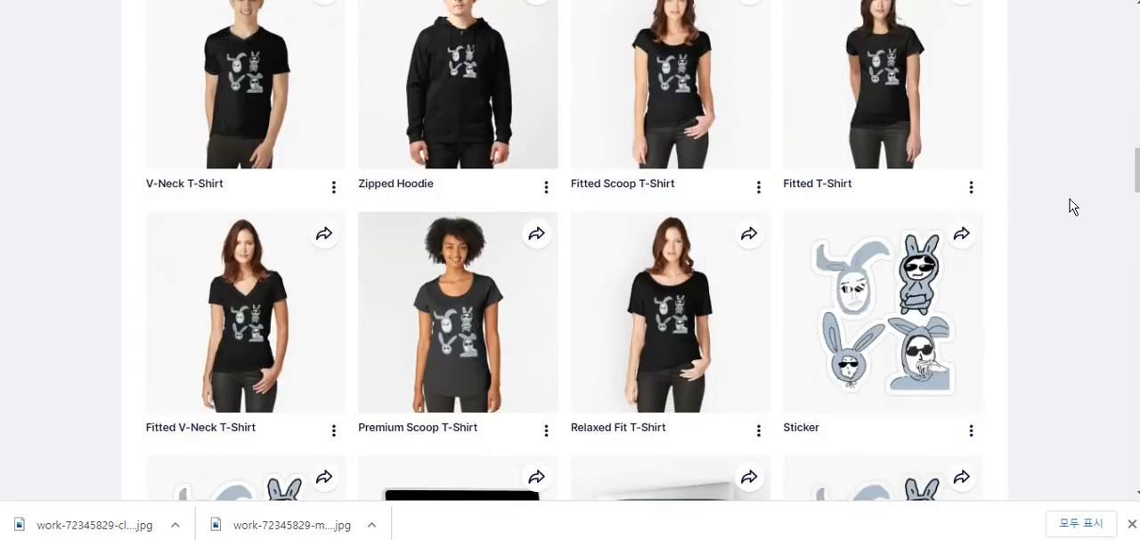
scroll(1072, 207, up, 7)
scroll(1072, 206, down, 20)
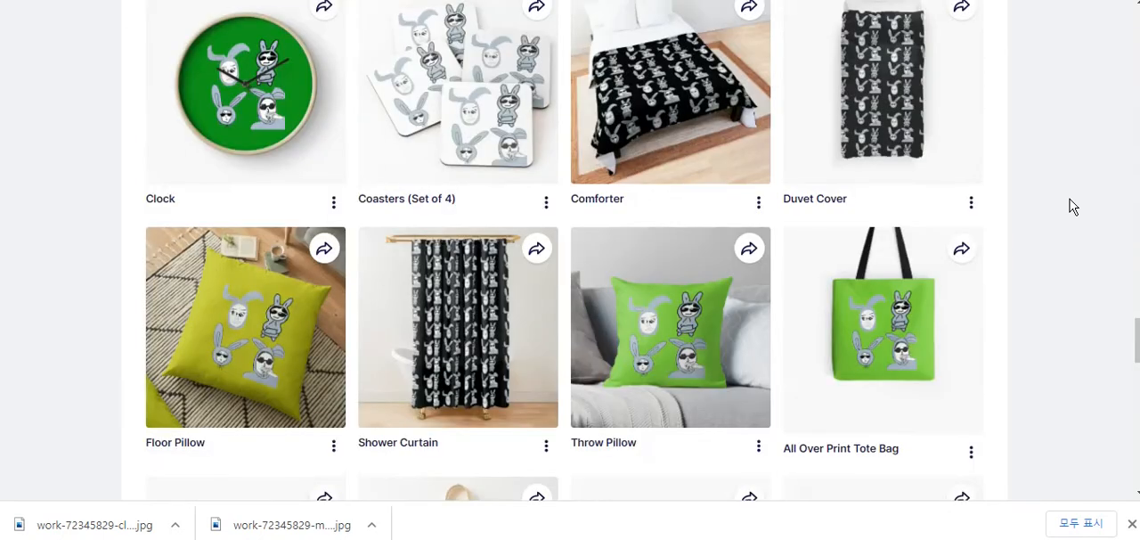
scroll(1071, 206, up, 18)
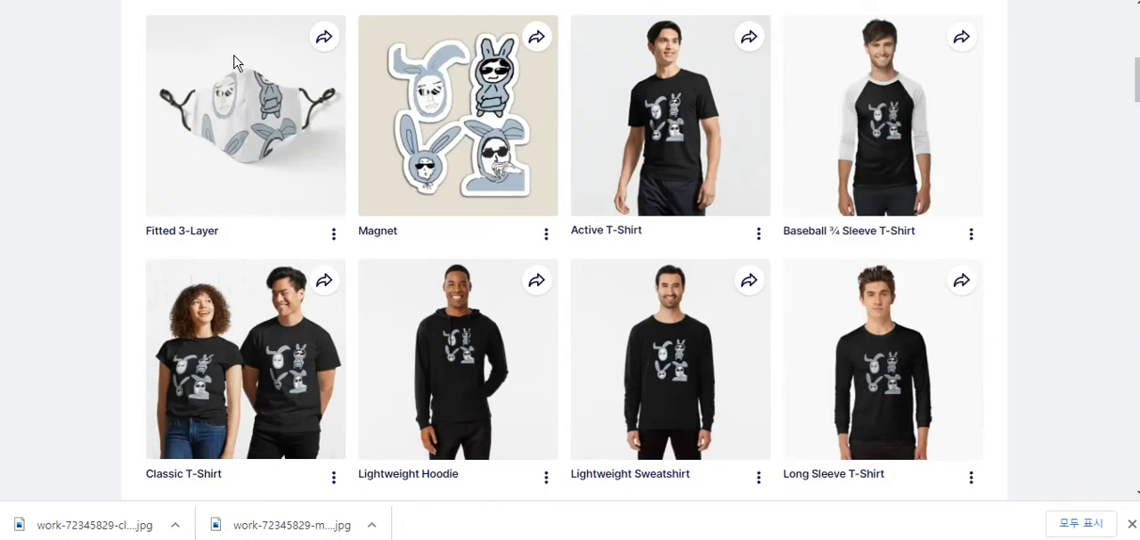
- Review the clothing, sticker and phone case previews, and view the downloadable images of the iPhone Tough Case
scroll(1051, 103, down, 10)
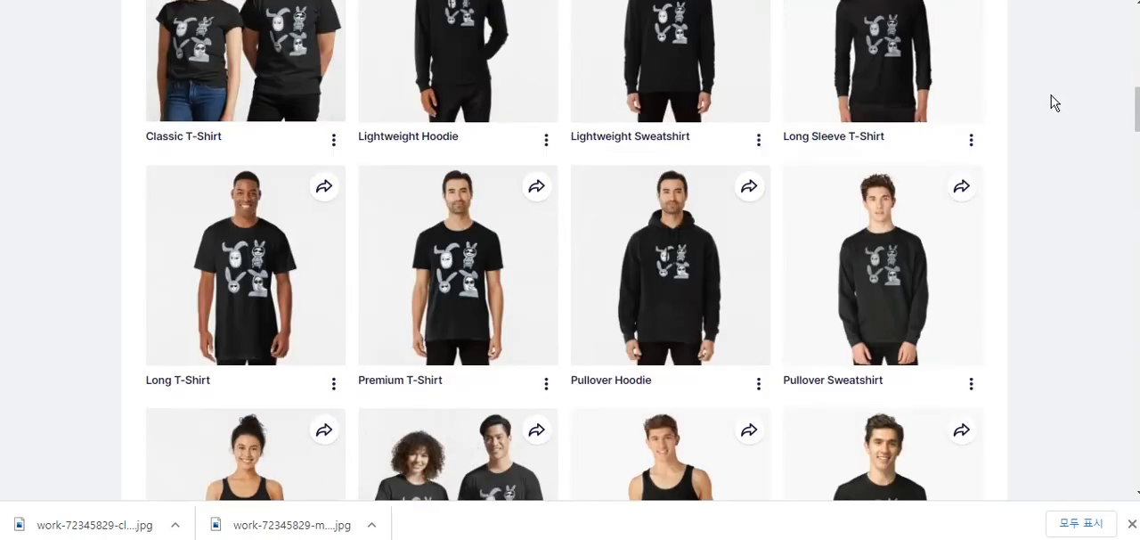
scroll(1052, 103, down, 6)
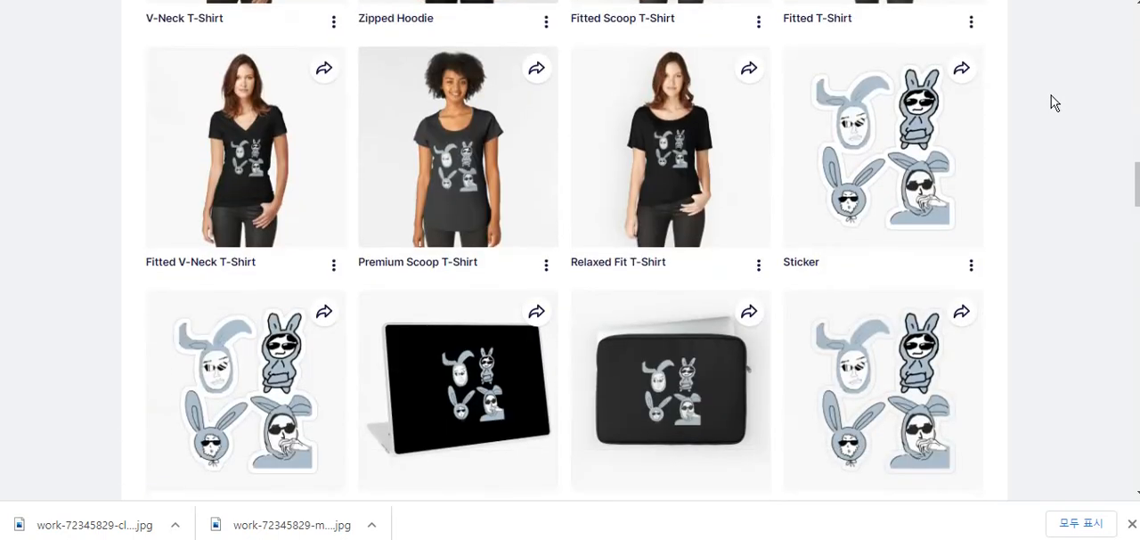
scroll(926, 127, down, 1)
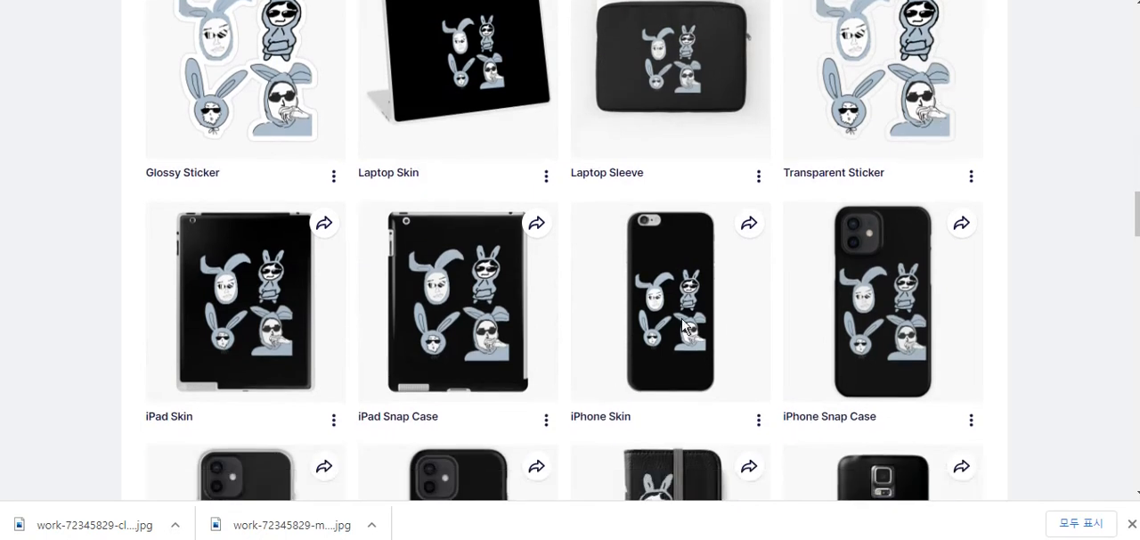
scroll(685, 326, down, 1)
scroll(786, 160, down, 2)
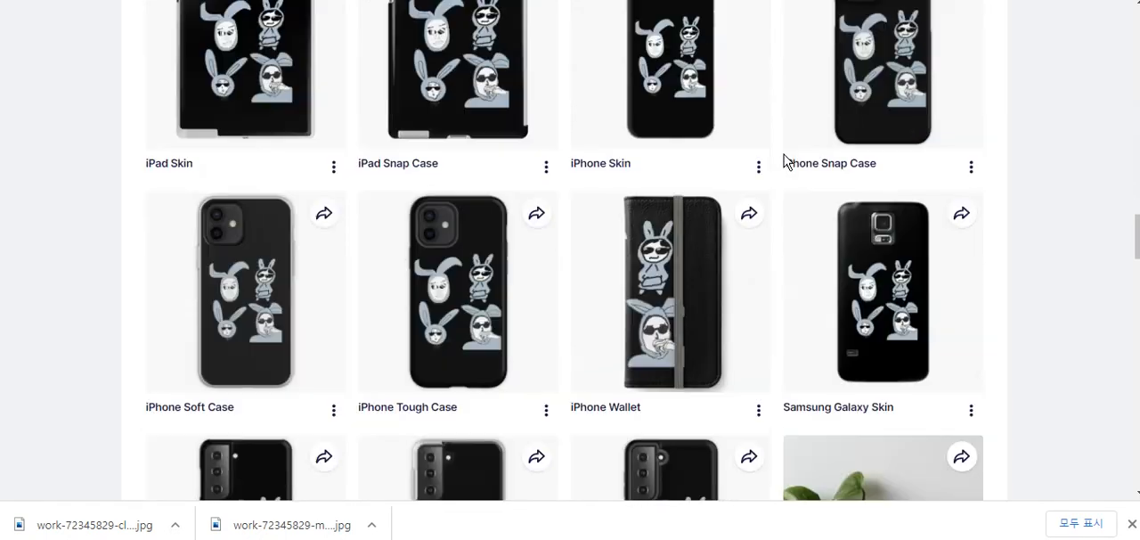
scroll(542, 412, down, 2)
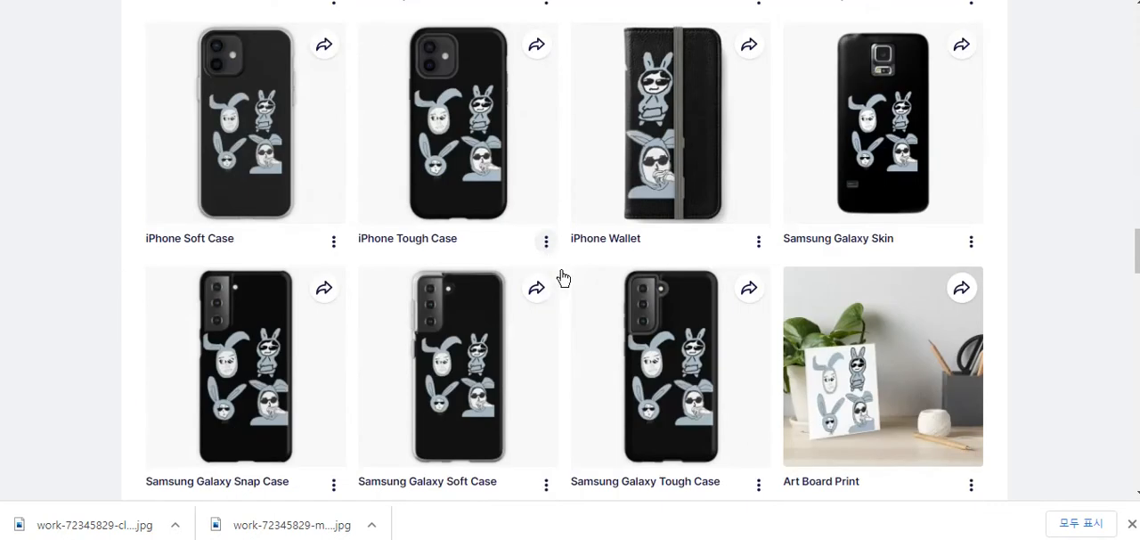
click(547, 242)
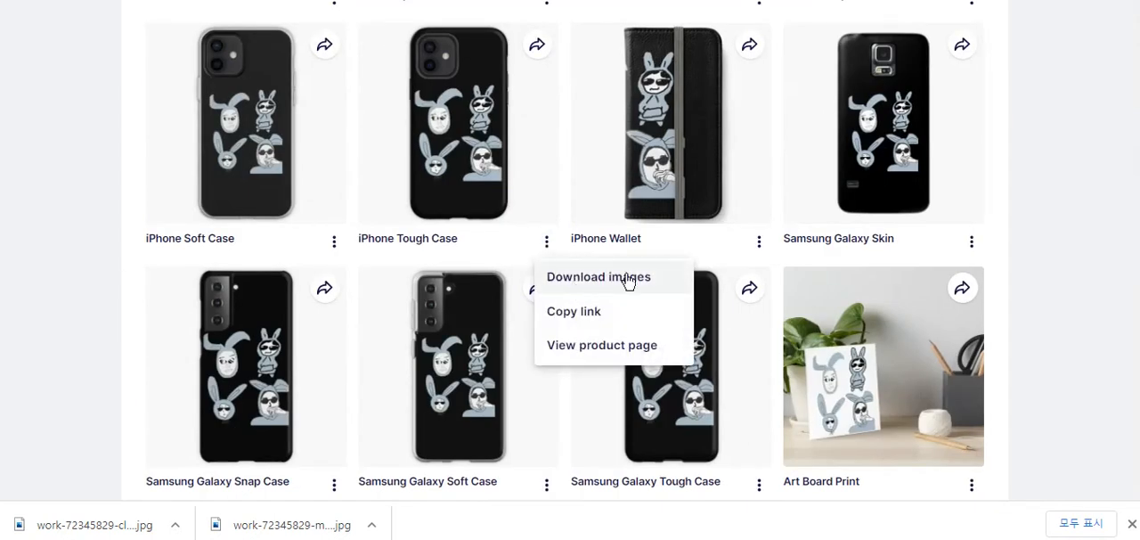
click(665, 260)
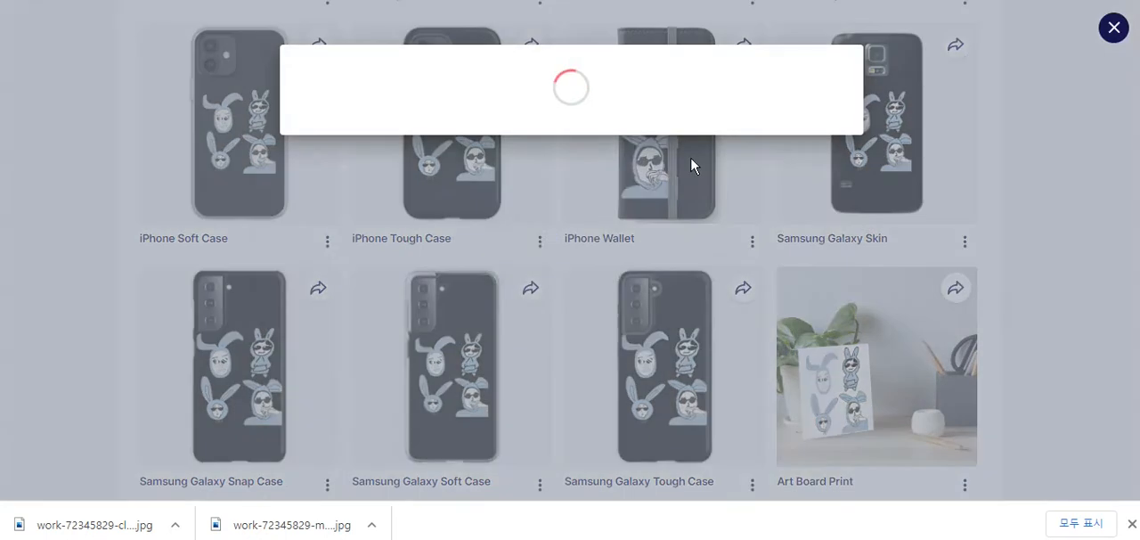
scroll(636, 209, down, 5)
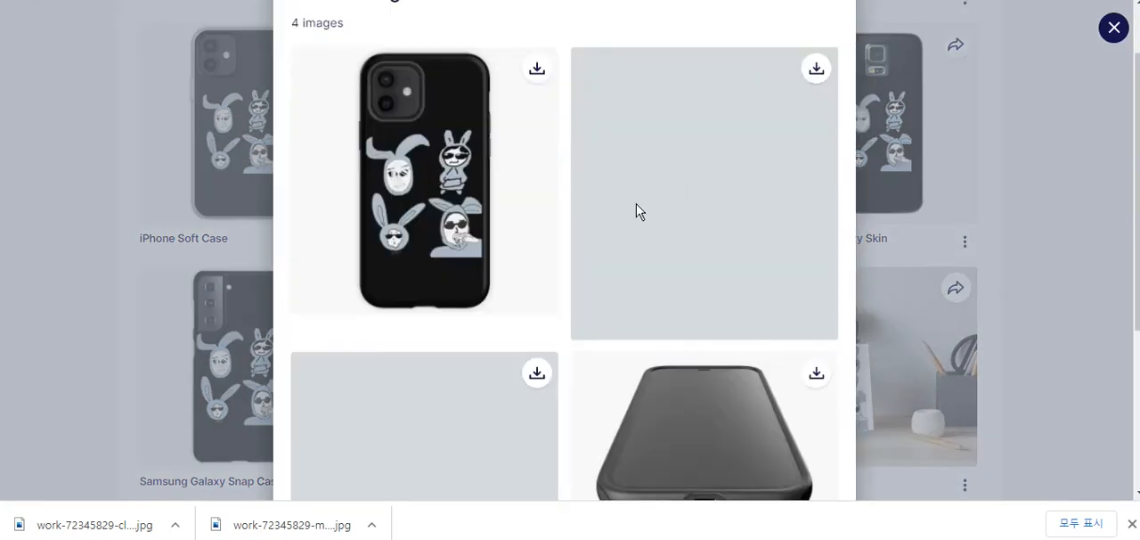
scroll(640, 229, down, 3)
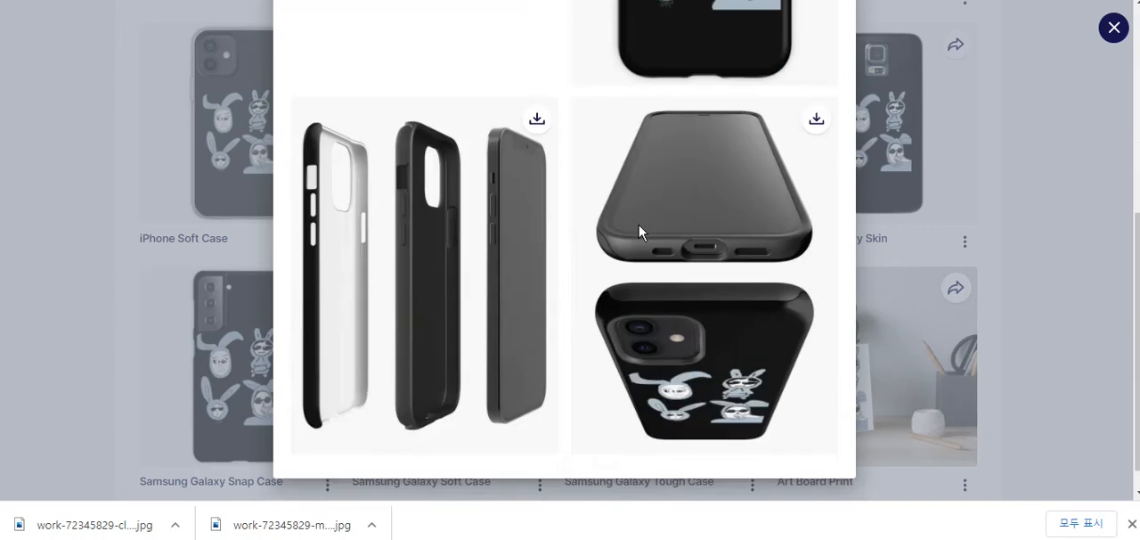
scroll(669, 236, up, 5)
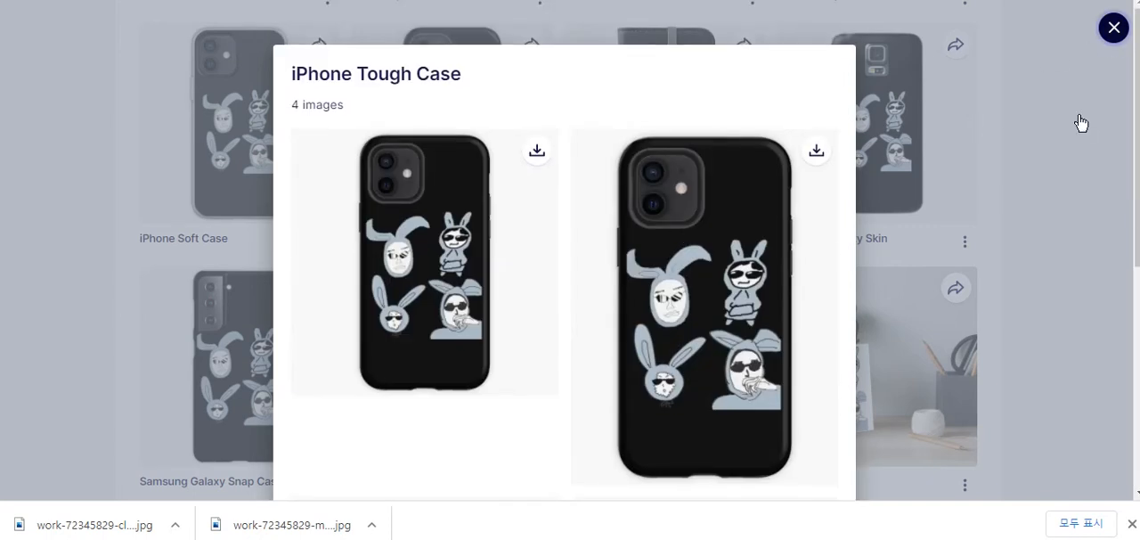
click(1075, 152)
- Review the art print and home product previews, and examine all the downloadable images of the Comforter
scroll(1075, 151, down, 4)
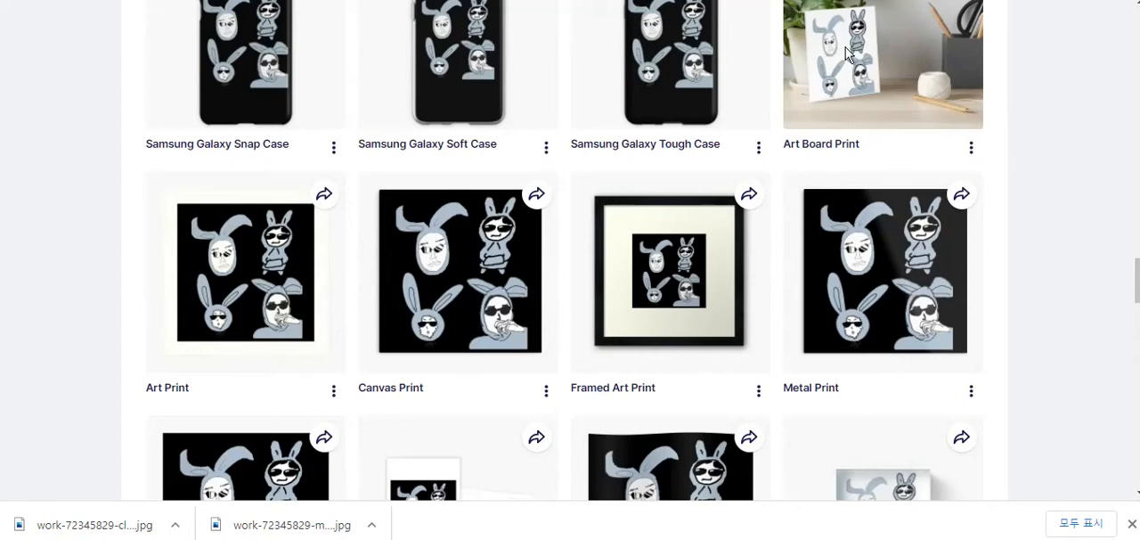
scroll(863, 118, down, 2)
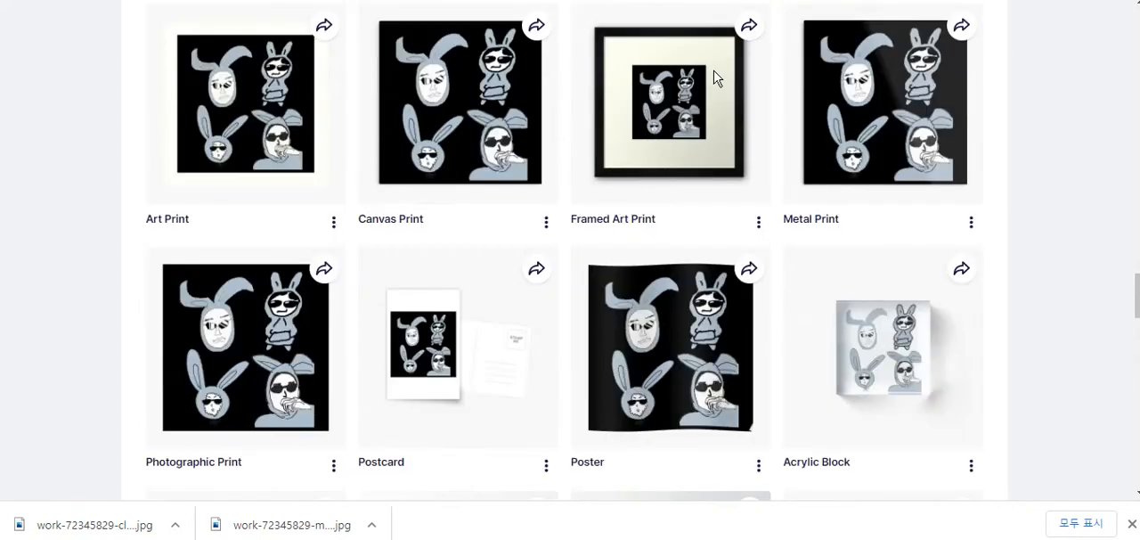
scroll(585, 173, down, 5)
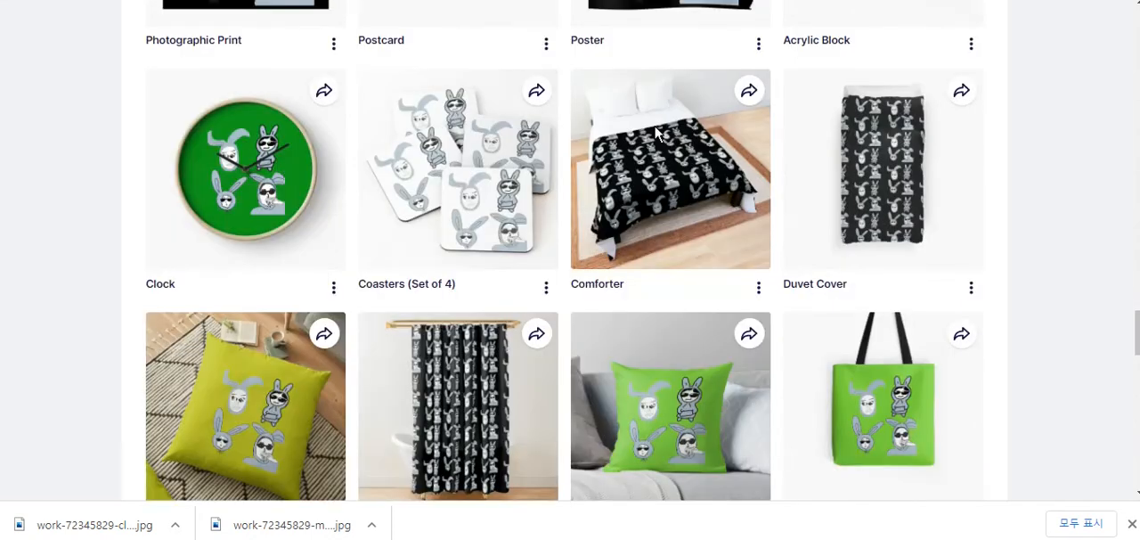
click(759, 287)
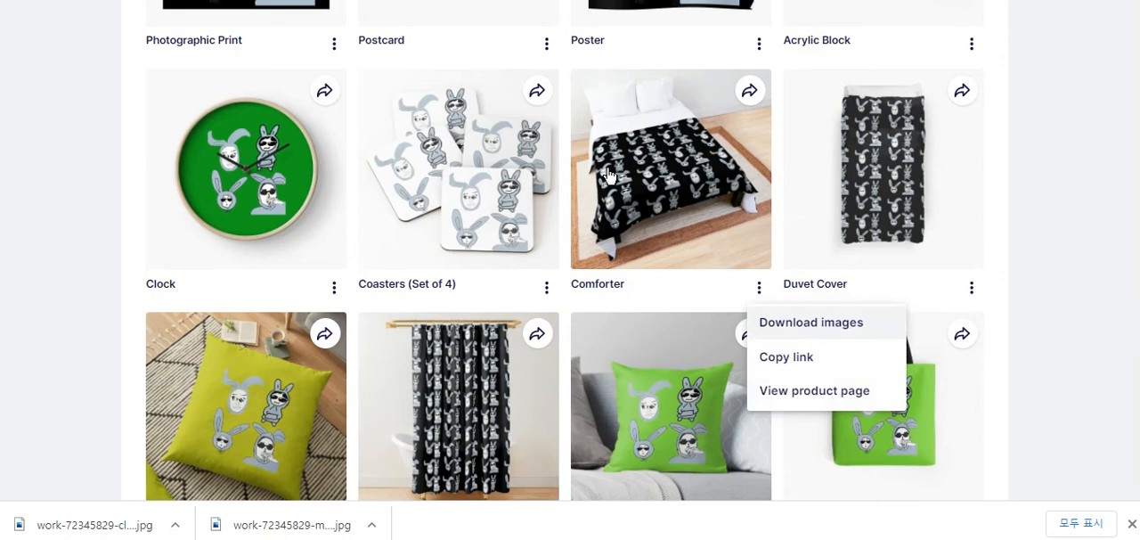
click(666, 217)
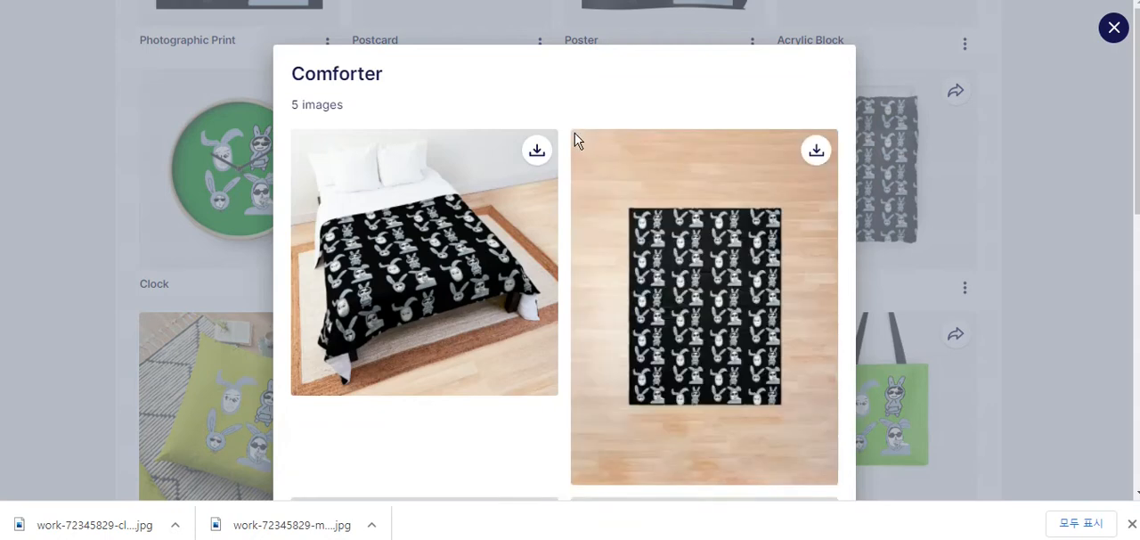
scroll(564, 125, down, 2)
scroll(565, 125, down, 6)
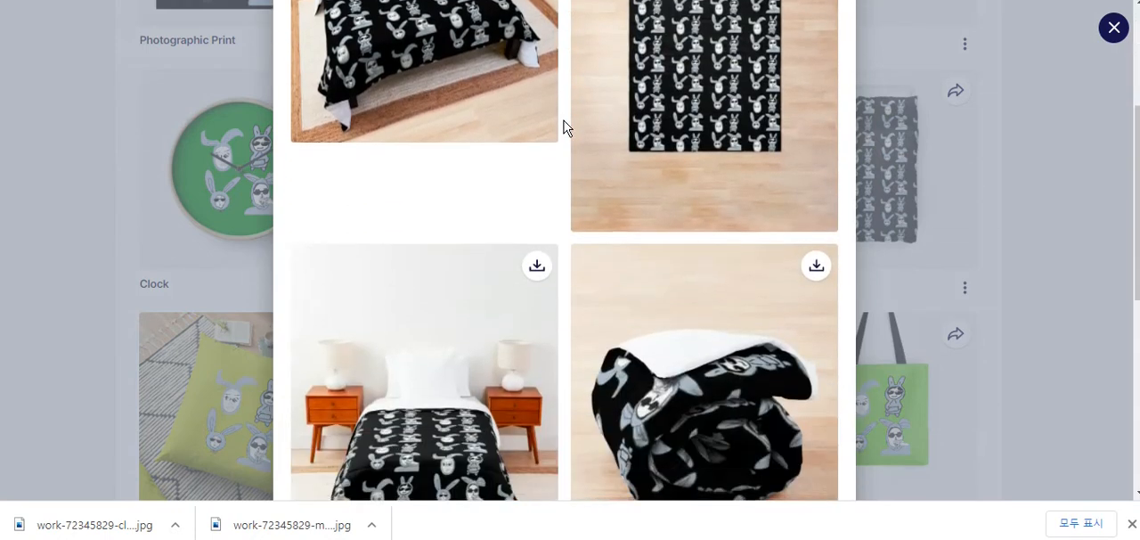
scroll(574, 171, down, 3)
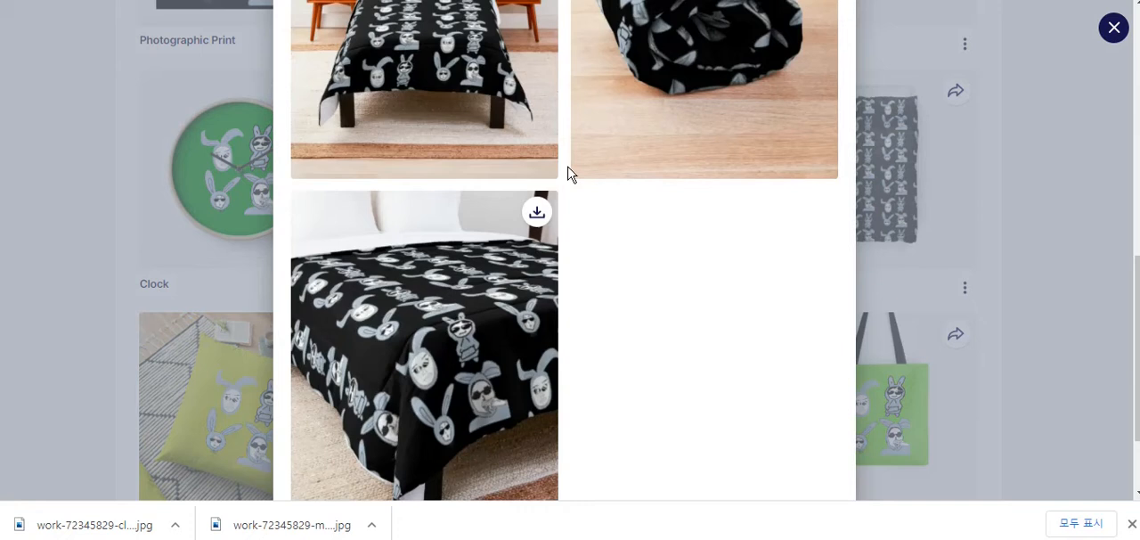
scroll(571, 214, down, 2)
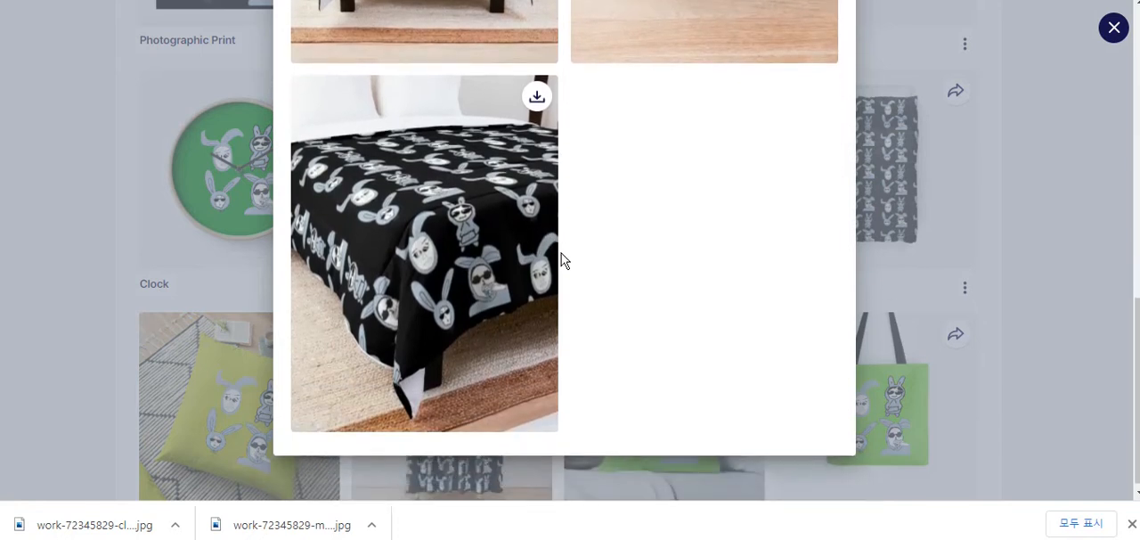
scroll(562, 258, up, 6)
scroll(561, 260, up, 3)
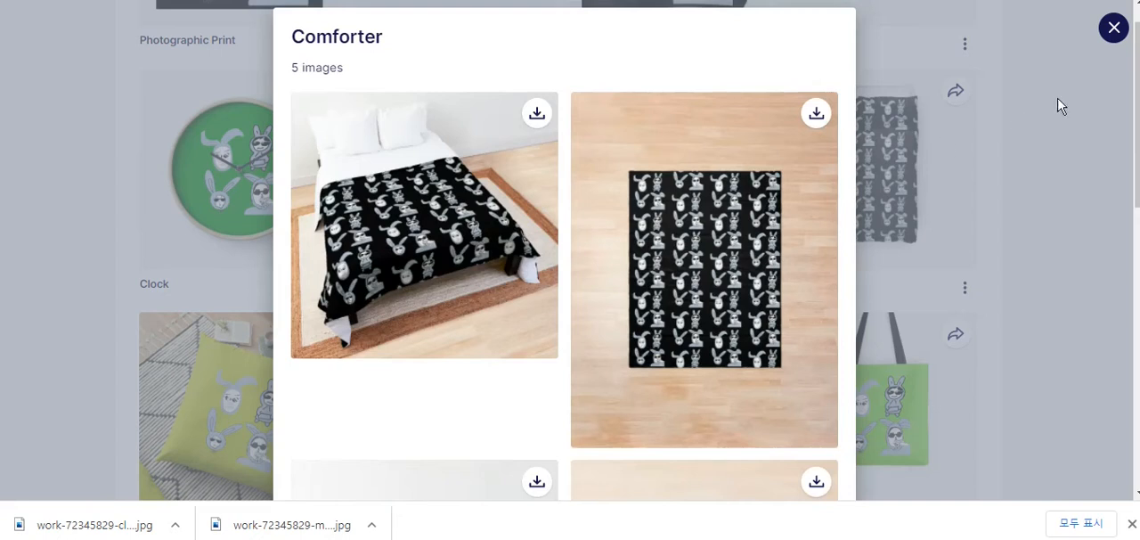
click(1046, 93)
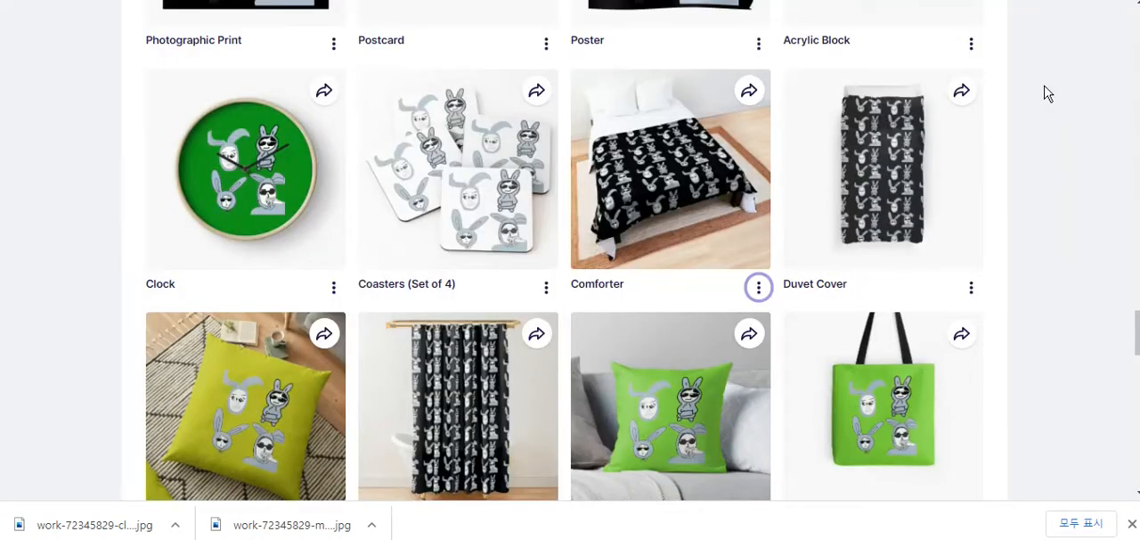
- Open the downloadable images of the All Over Print Tote Bag
scroll(1043, 94, down, 3)
scroll(557, 194, up, 1)
scroll(558, 195, up, 1)
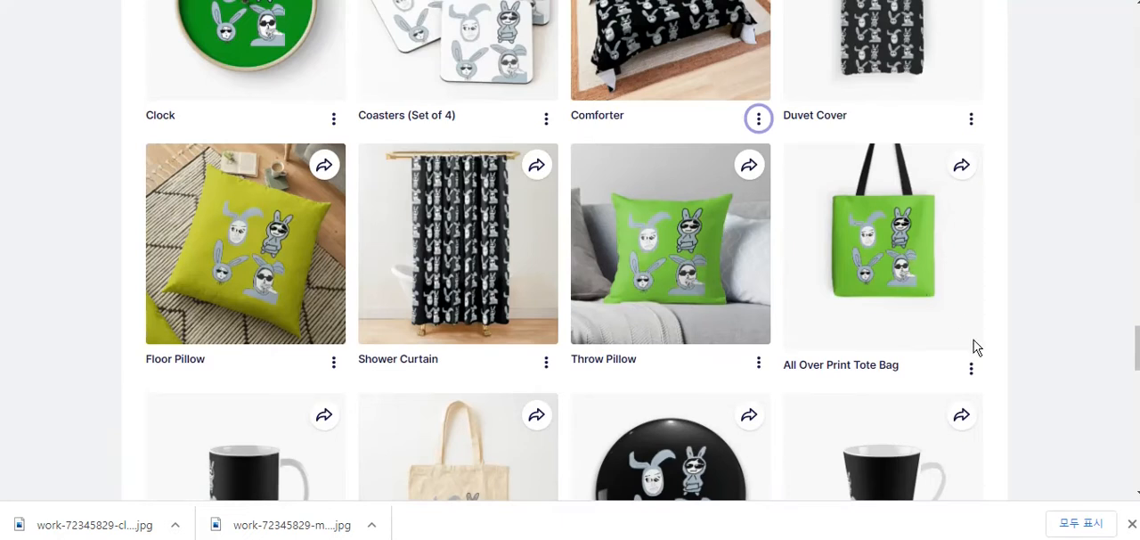
click(971, 368)
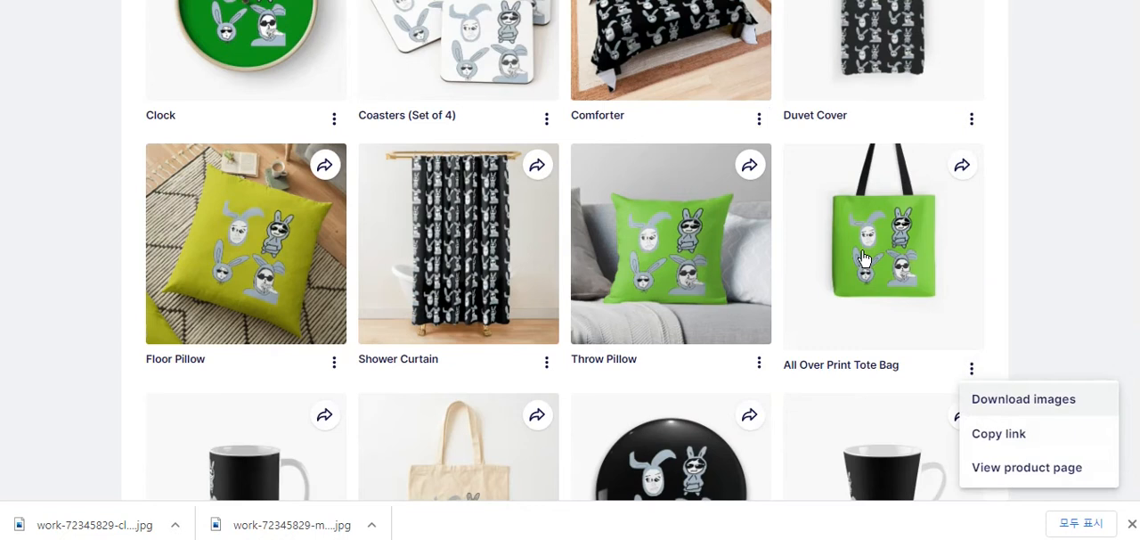
click(864, 258)
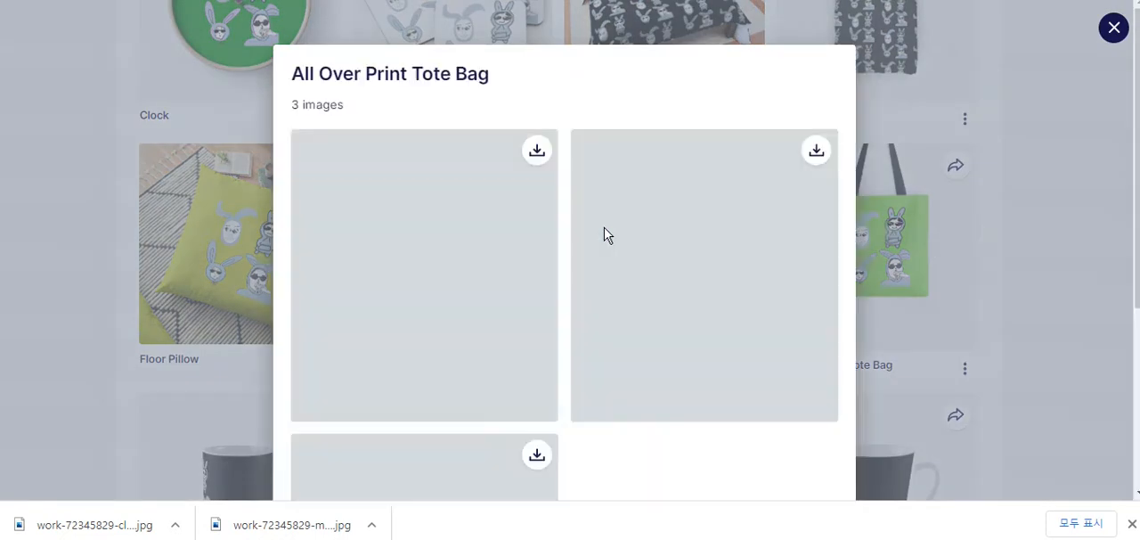
- Look over the downloadable images of the All Over Print Tote Bag, and close them
scroll(568, 125, down, 3)
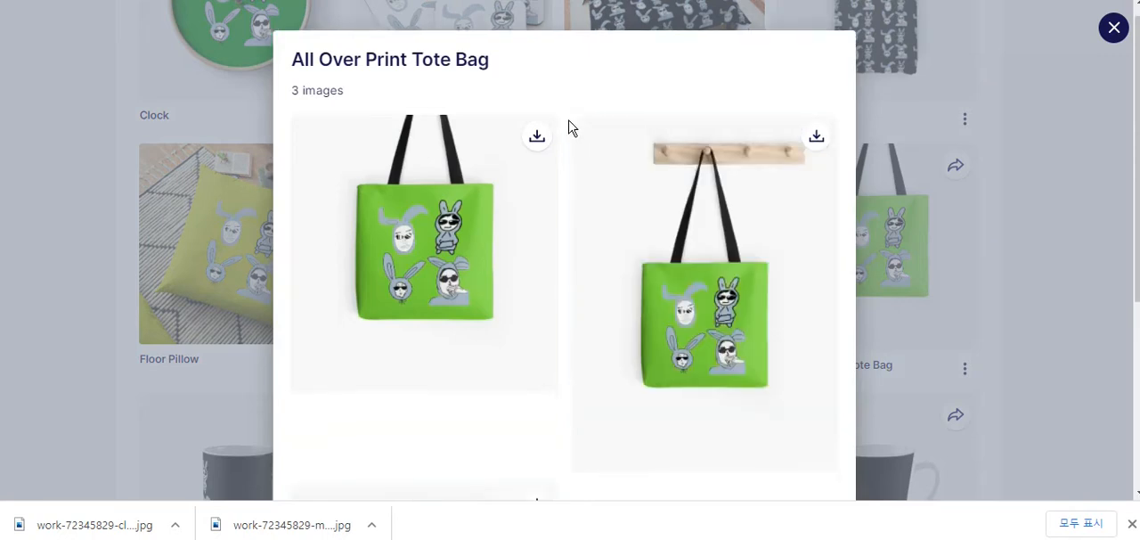
scroll(572, 130, up, 3)
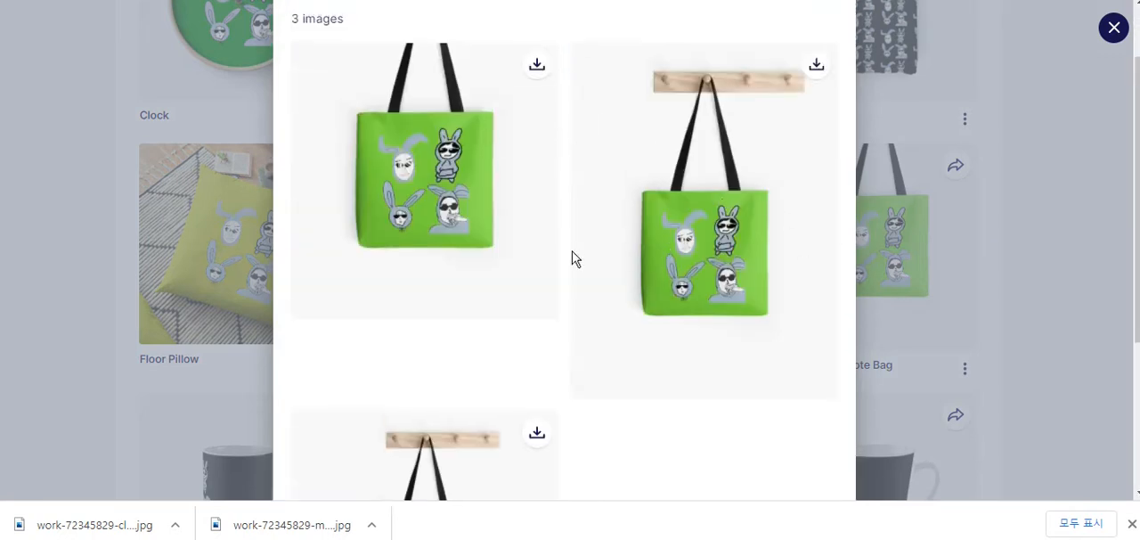
scroll(700, 279, up, 2)
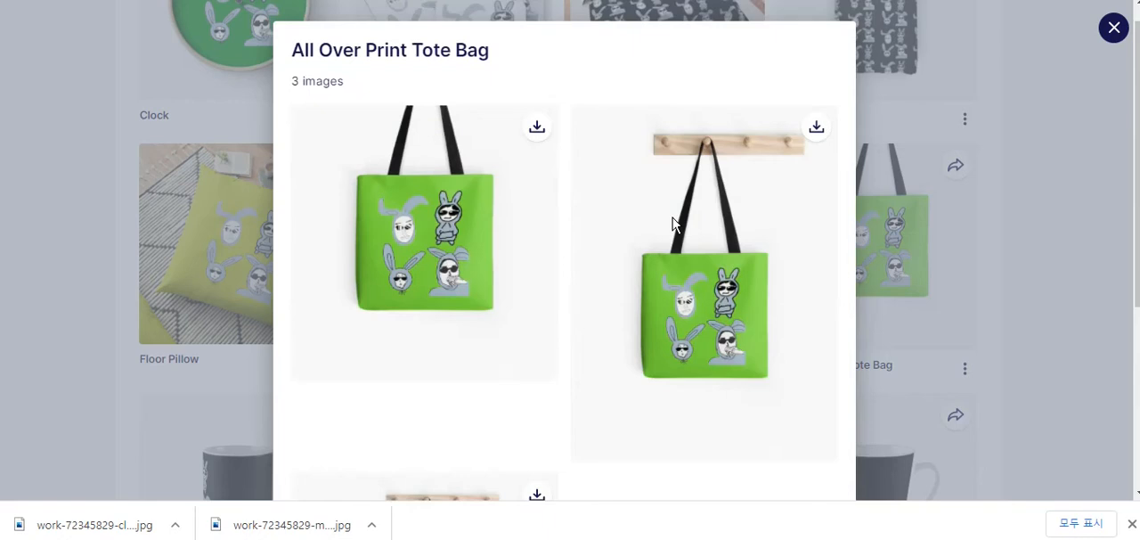
click(1015, 109)
- Review the remaining product previews, from the mugs, cotton tote and pin to the water bottle, zipper pouch, greeting card and notebook
scroll(1091, 83, down, 2)
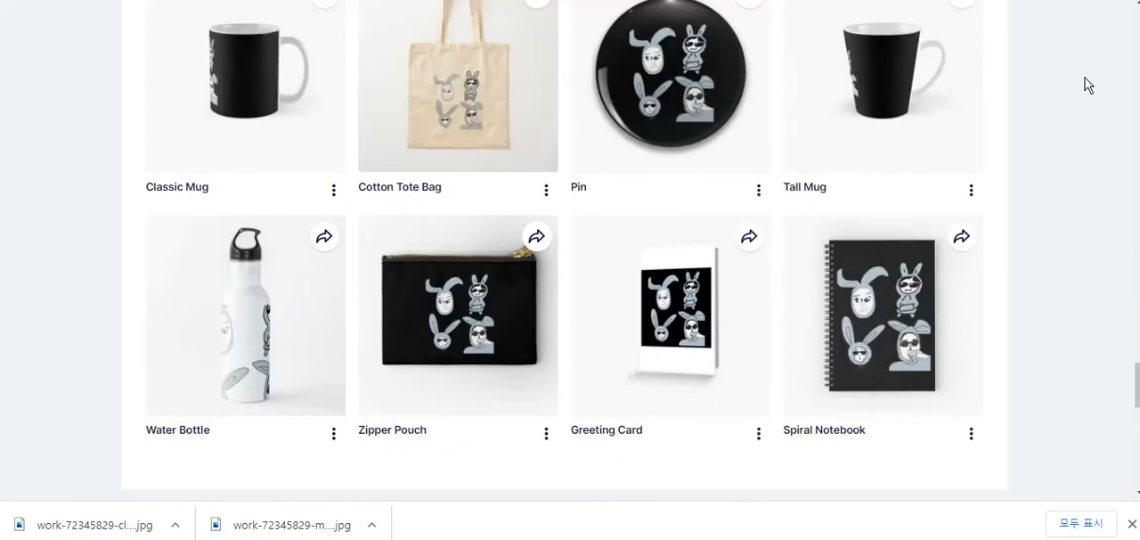
scroll(637, 178, up, 1)
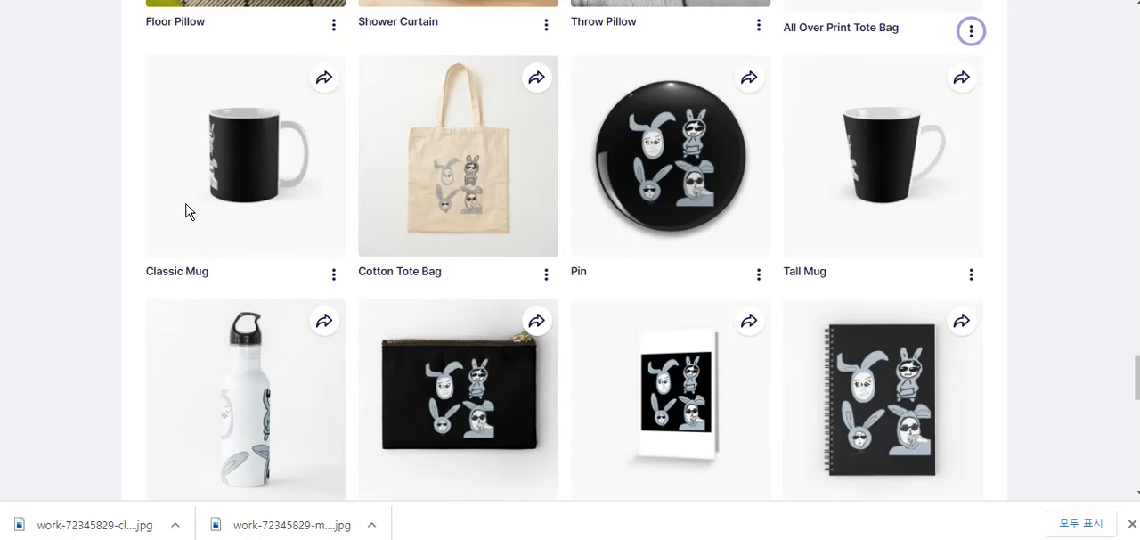
scroll(299, 194, down, 3)
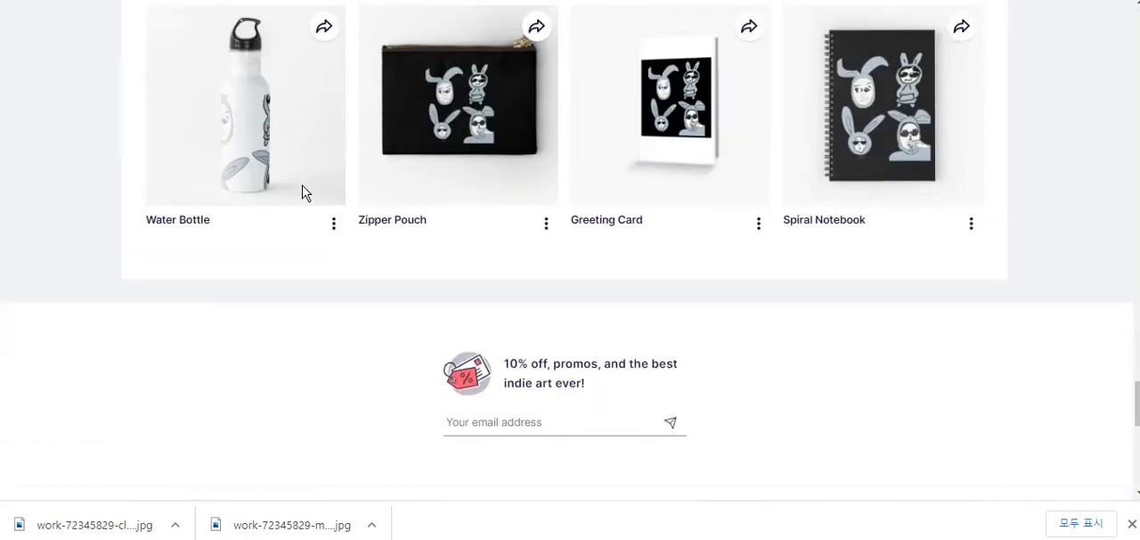
scroll(1087, 191, up, 5)
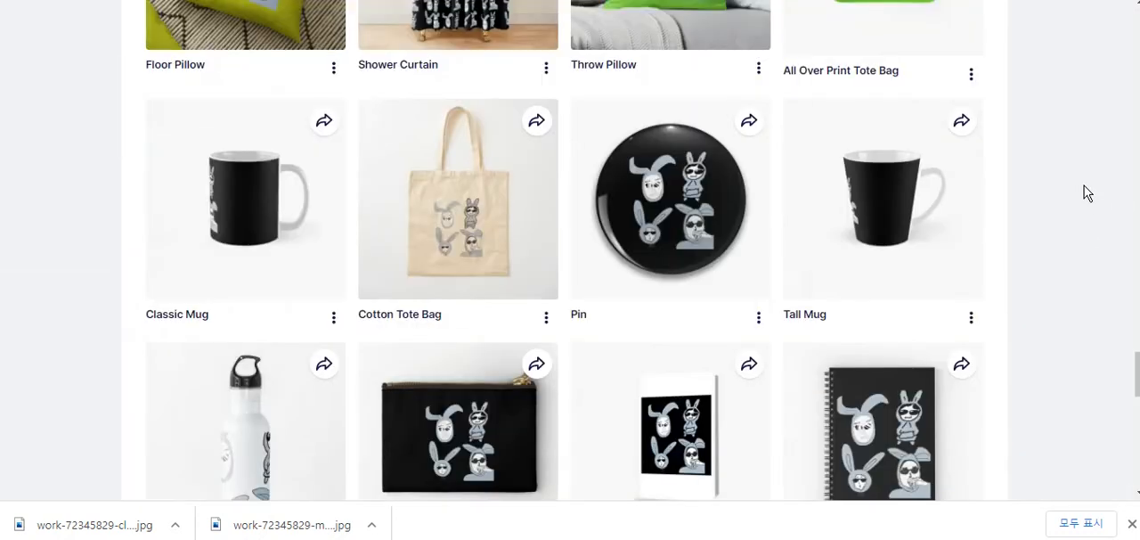
scroll(1056, 178, down, 3)
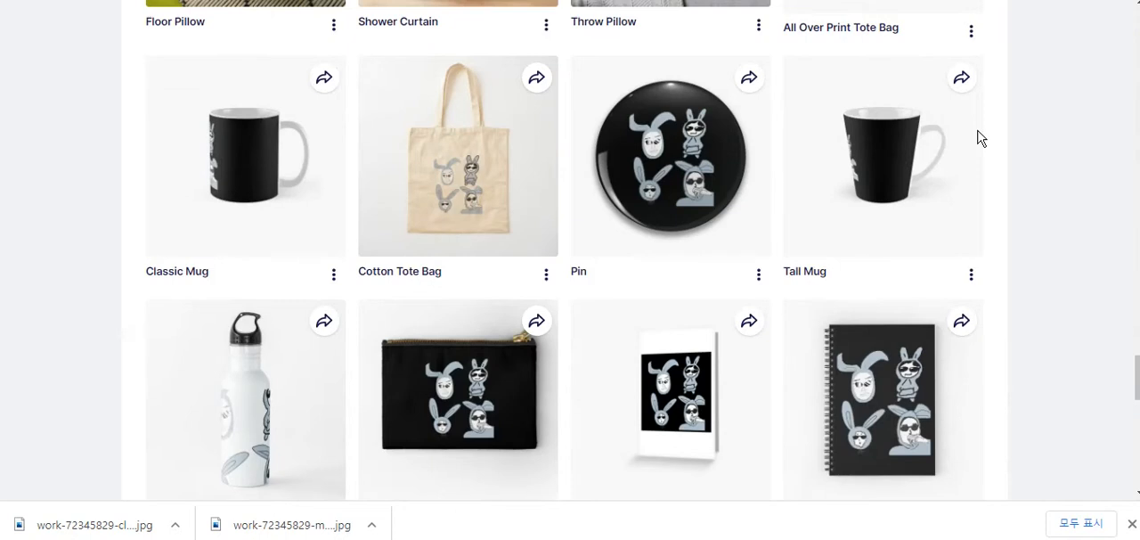
scroll(980, 138, down, 3)
- Open the downloadable images of the Spiral Notebook and look through them
click(971, 266)
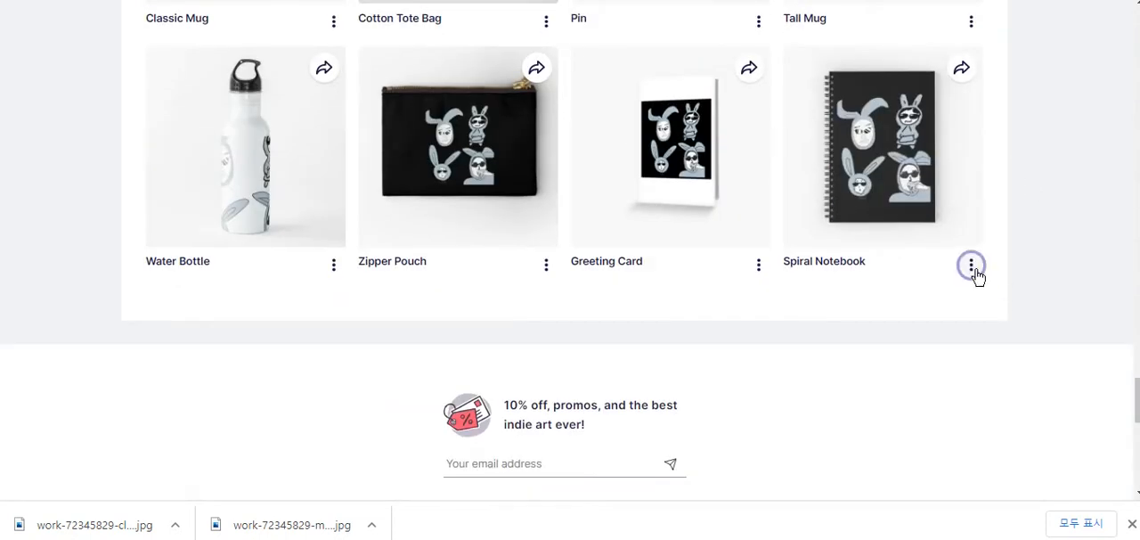
click(971, 266)
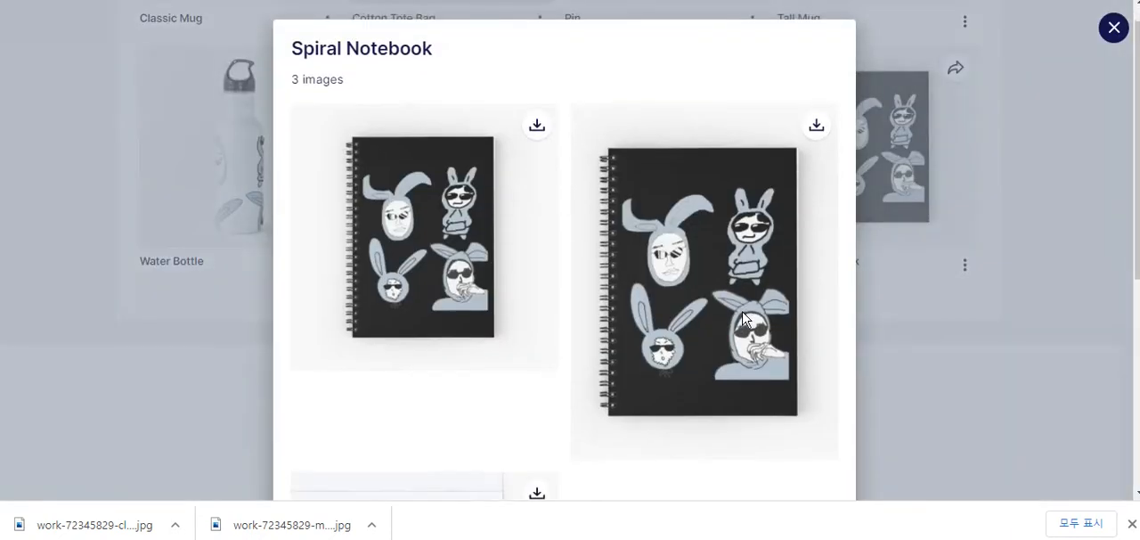
scroll(748, 278, down, 3)
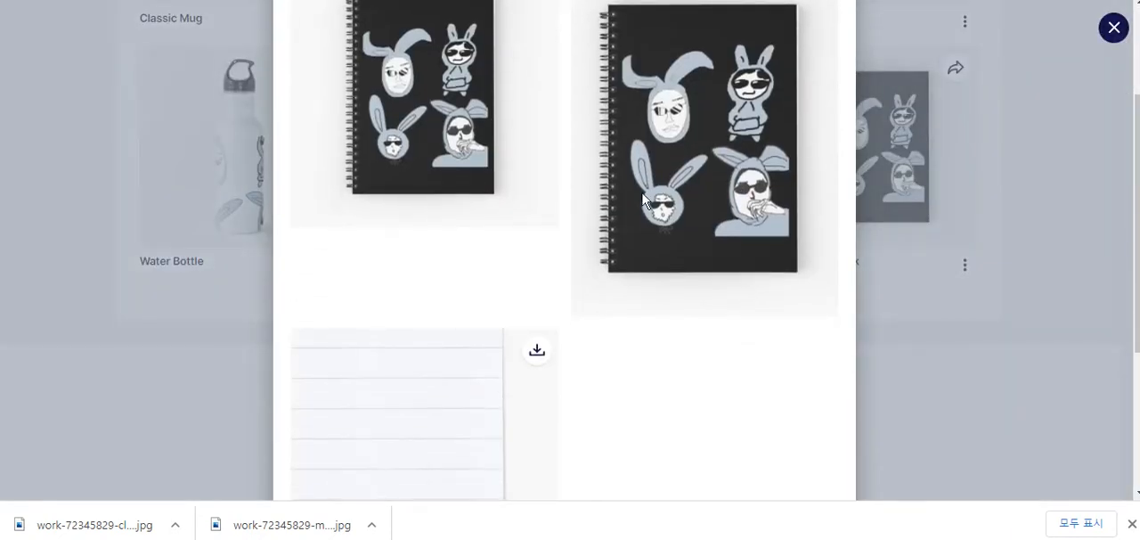
scroll(615, 216, up, 2)
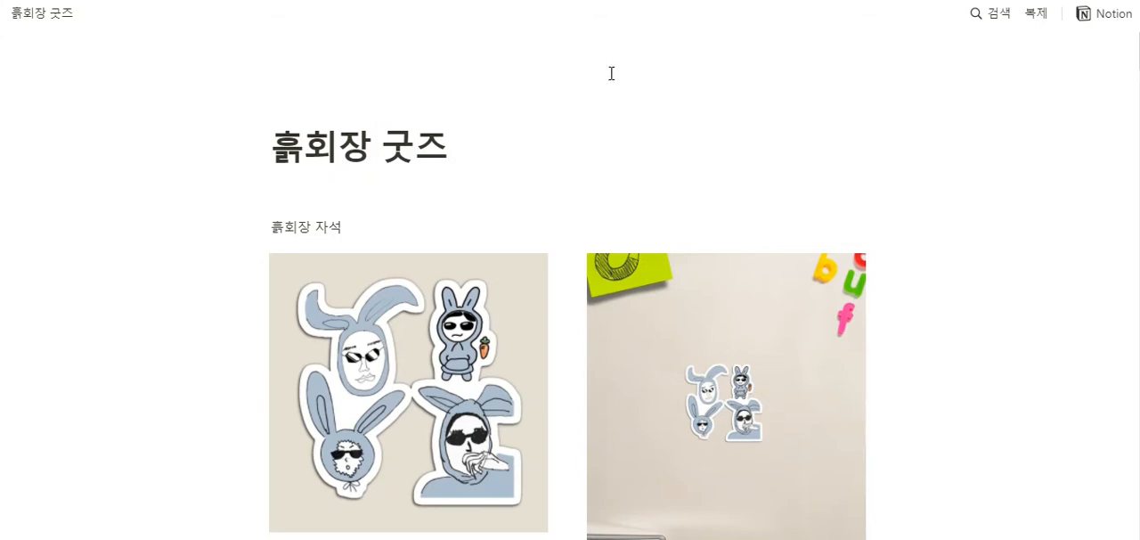
- Switch to the published Notion goods page and examine its title and the two magnet images
scroll(563, 119, down, 1)
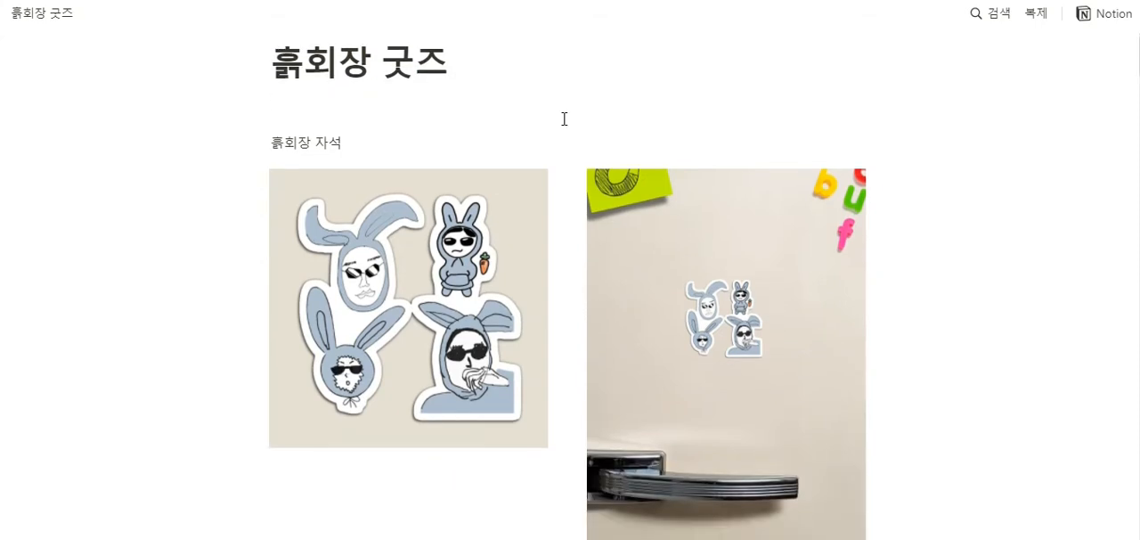
scroll(636, 122, up, 1)
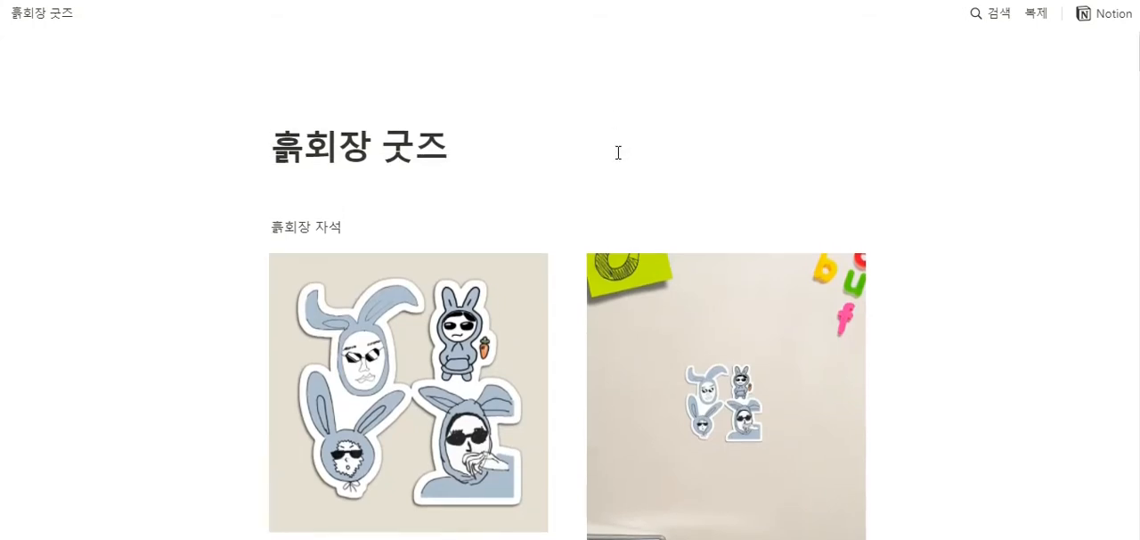
scroll(602, 109, down, 1)
scroll(576, 117, down, 4)
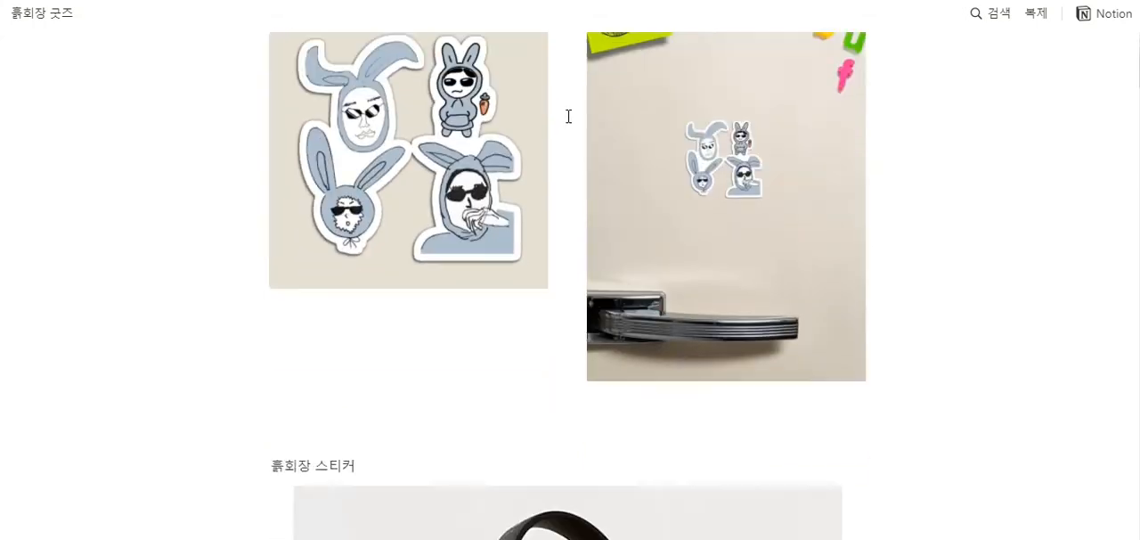
scroll(568, 115, up, 3)
scroll(563, 116, up, 2)
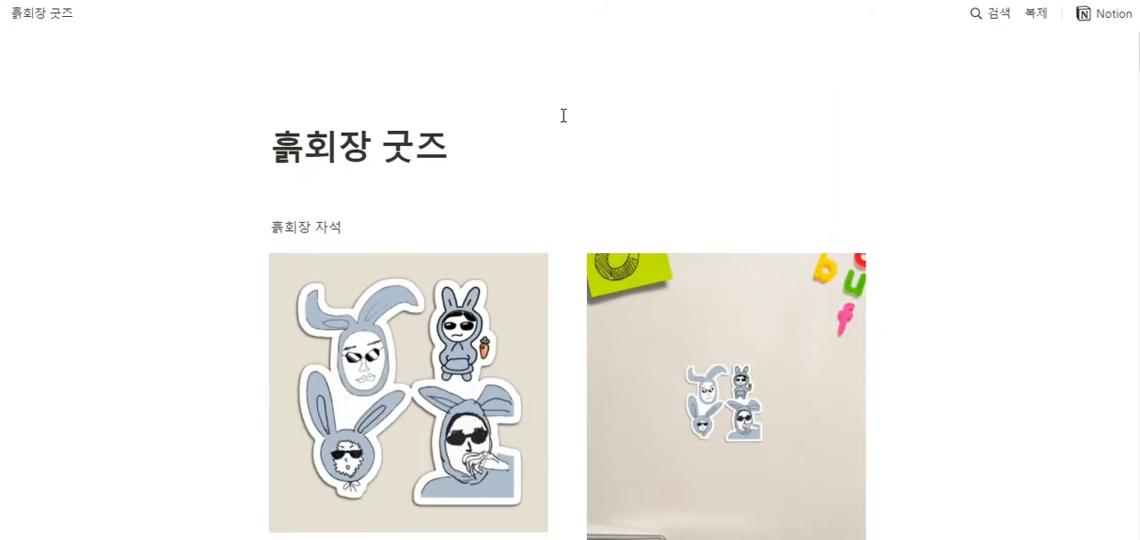
drag(283, 149, 515, 153)
click(540, 152)
scroll(663, 134, down, 1)
scroll(534, 137, down, 4)
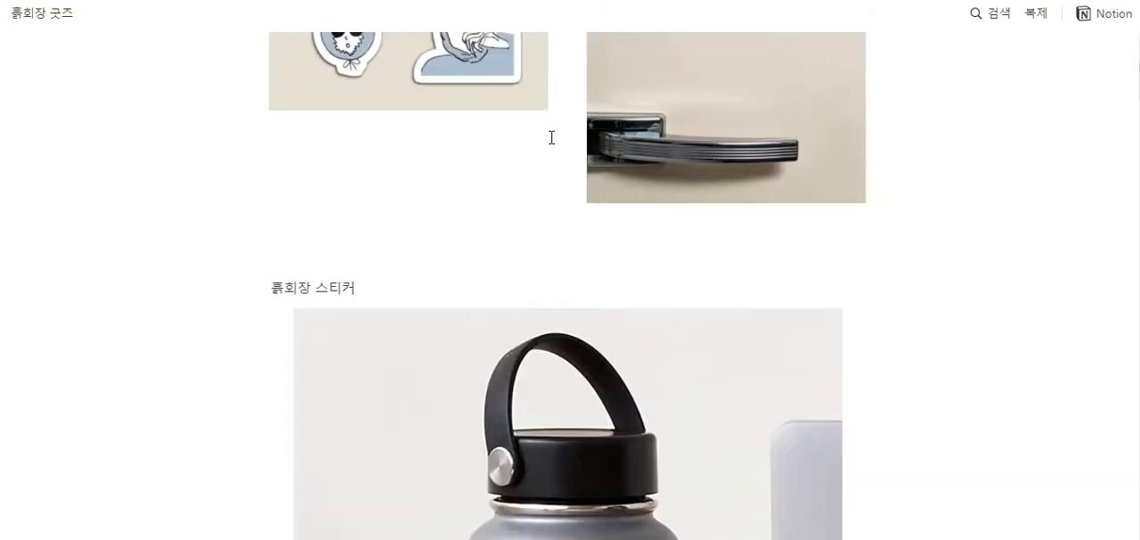
- Examine the sticker, notebook and blanket mockups on the Notion goods page
scroll(560, 137, up, 3)
scroll(664, 191, down, 1)
scroll(560, 175, up, 1)
scroll(722, 198, down, 7)
scroll(513, 180, down, 10)
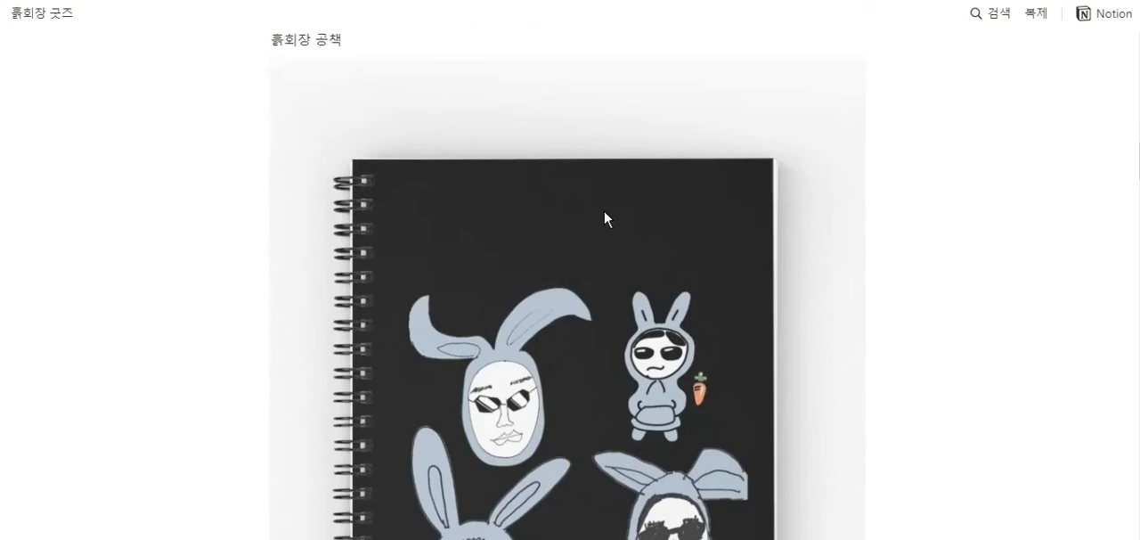
scroll(672, 245, down, 8)
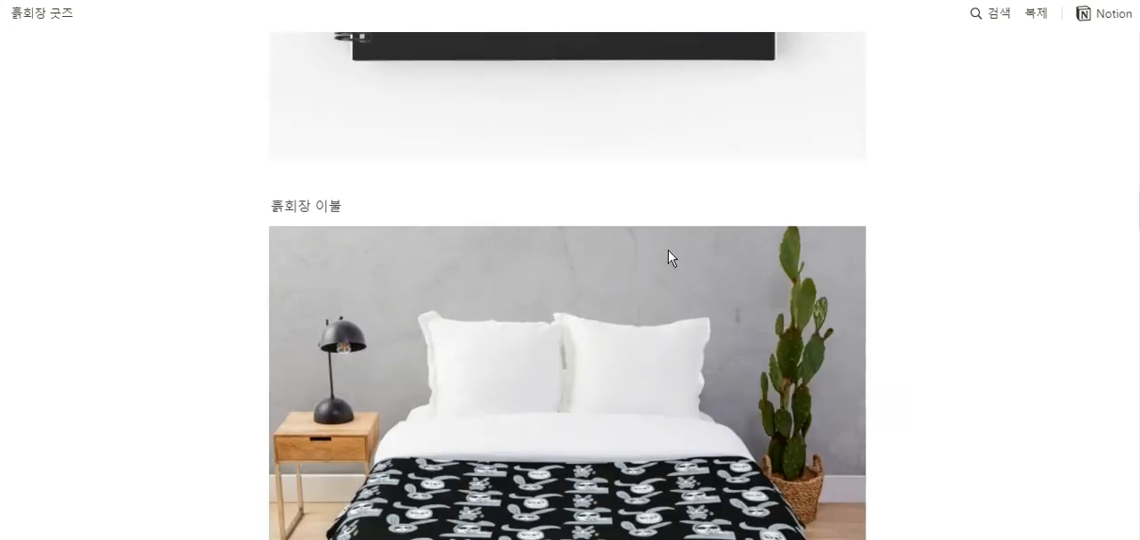
scroll(590, 146, down, 4)
scroll(588, 143, up, 3)
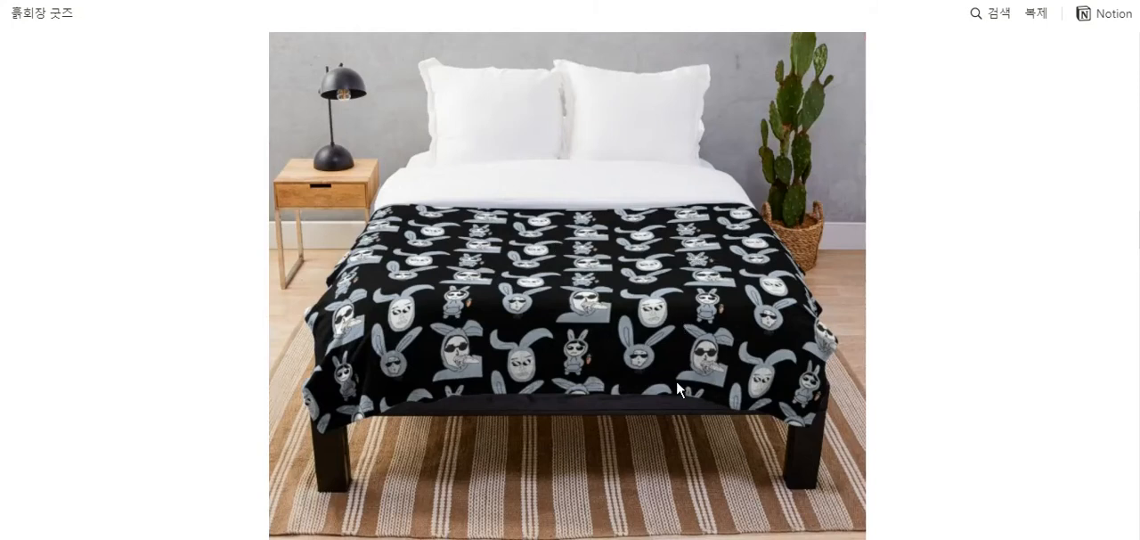
- Examine the bag, mug, shower curtain and standing art board mockups further down the goods page
scroll(721, 295, down, 15)
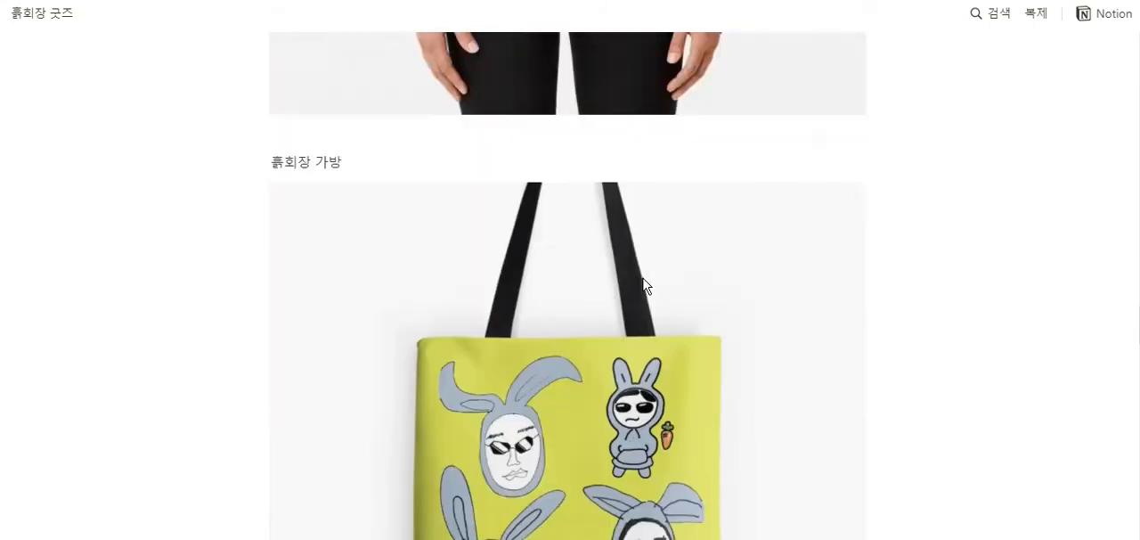
scroll(705, 331, down, 2)
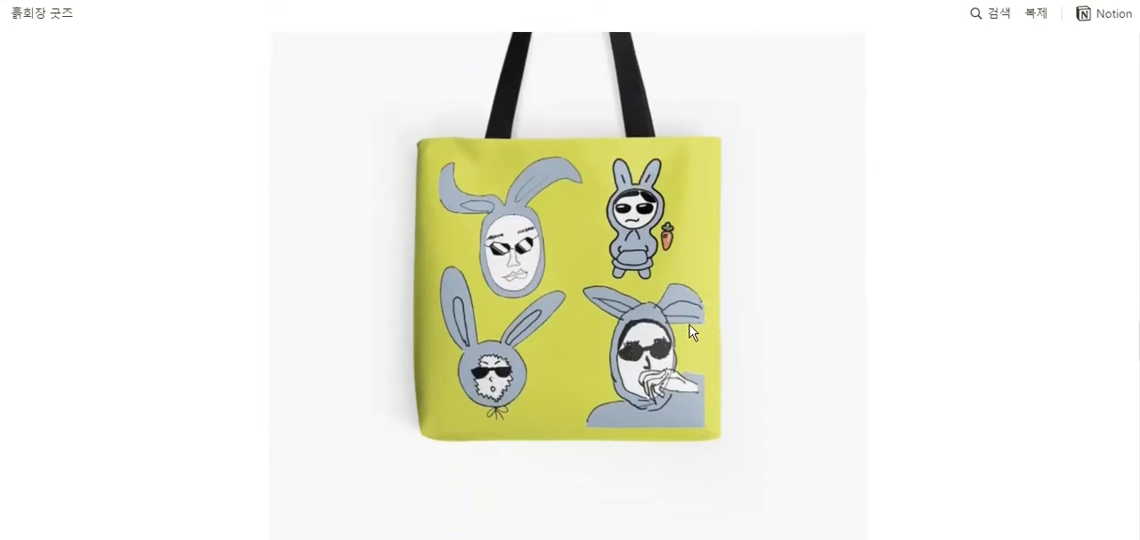
scroll(731, 316, down, 8)
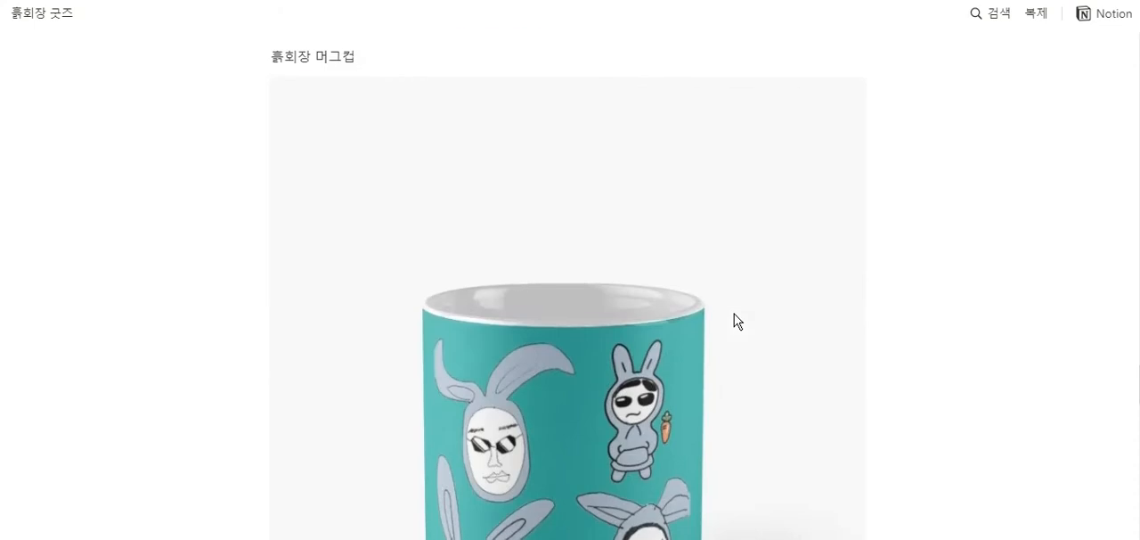
scroll(663, 244, up, 4)
scroll(662, 245, down, 10)
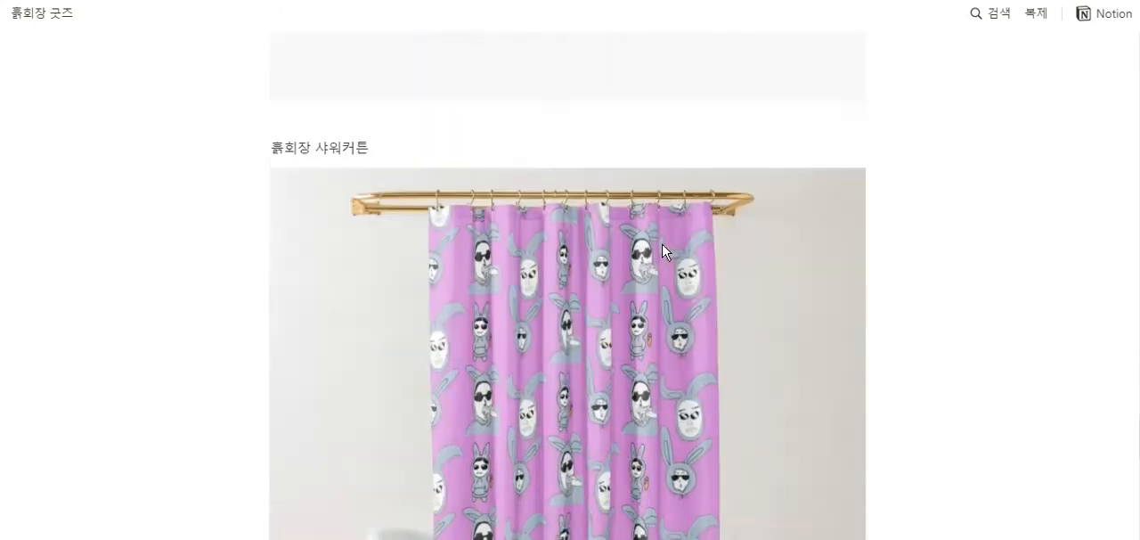
scroll(662, 252, down, 10)
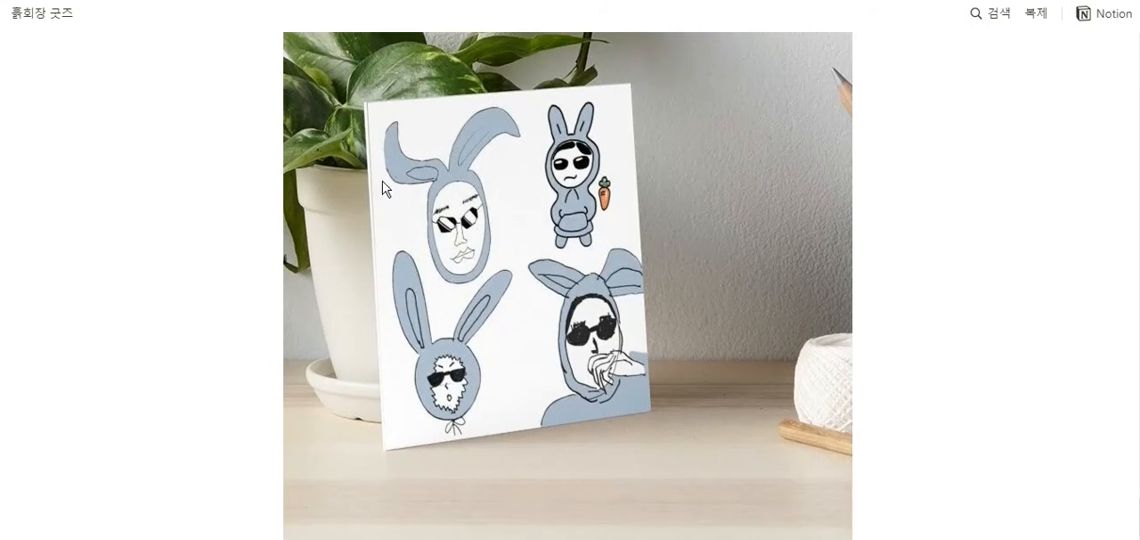
scroll(645, 162, down, 2)
scroll(723, 208, up, 15)
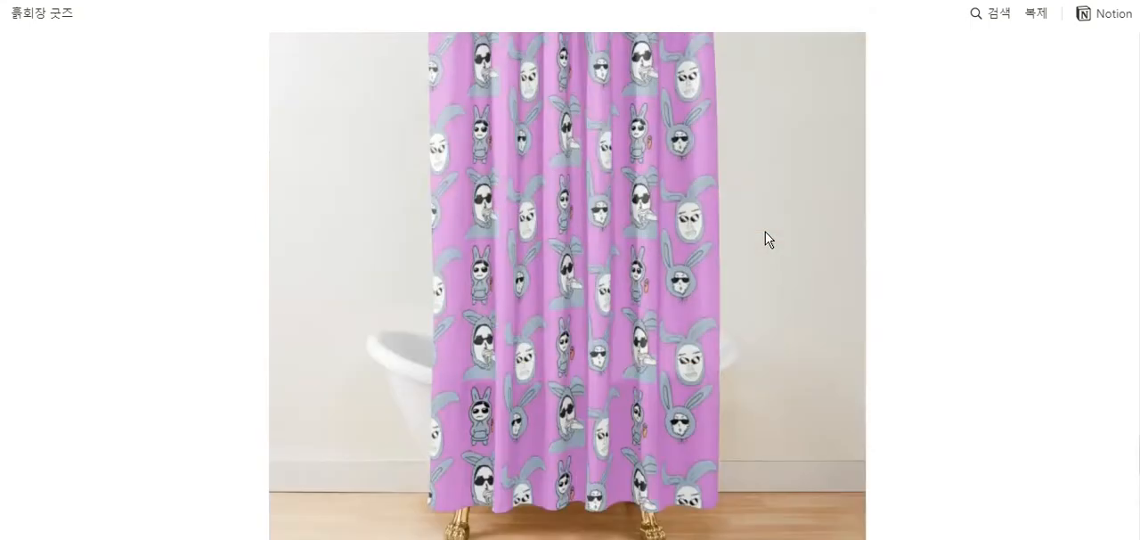
scroll(766, 237, down, 5)
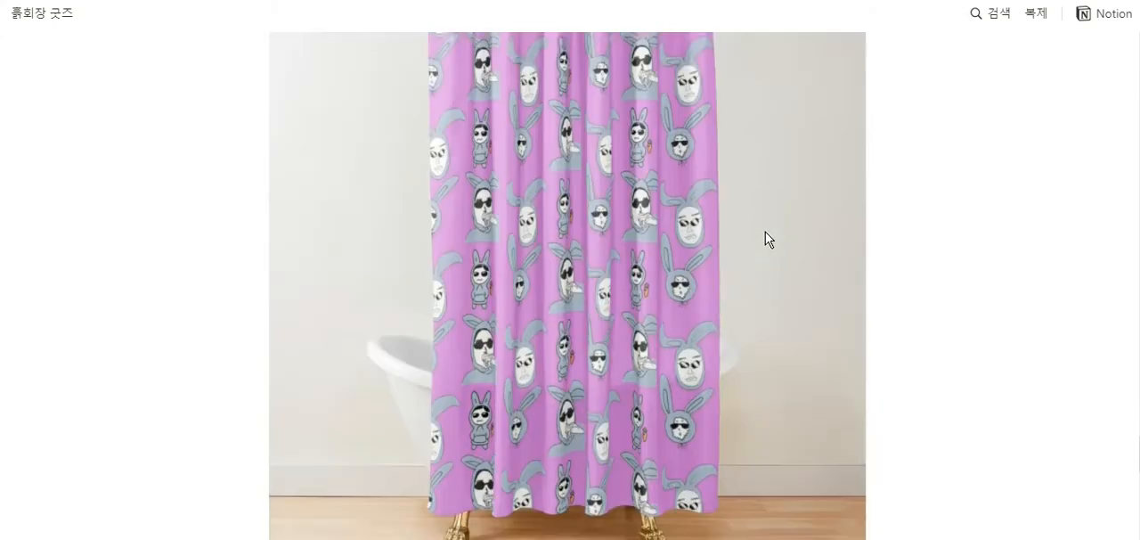
- Go back over the goods mockups in reverse order, from the shower curtain up past the bag, hoodie and notebook
scroll(788, 298, up, 10)
scroll(788, 299, up, 10)
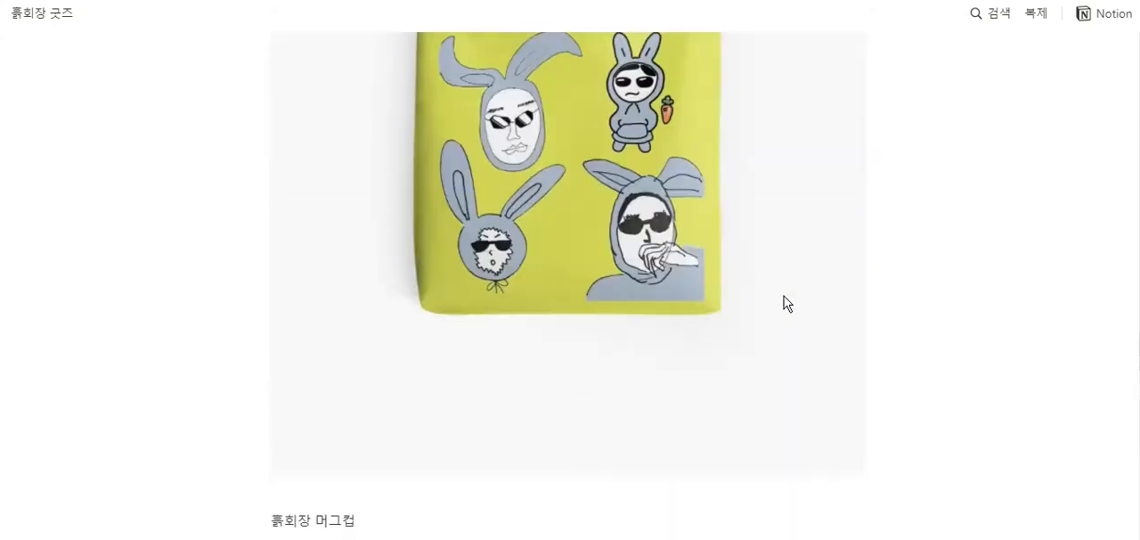
scroll(788, 297, up, 10)
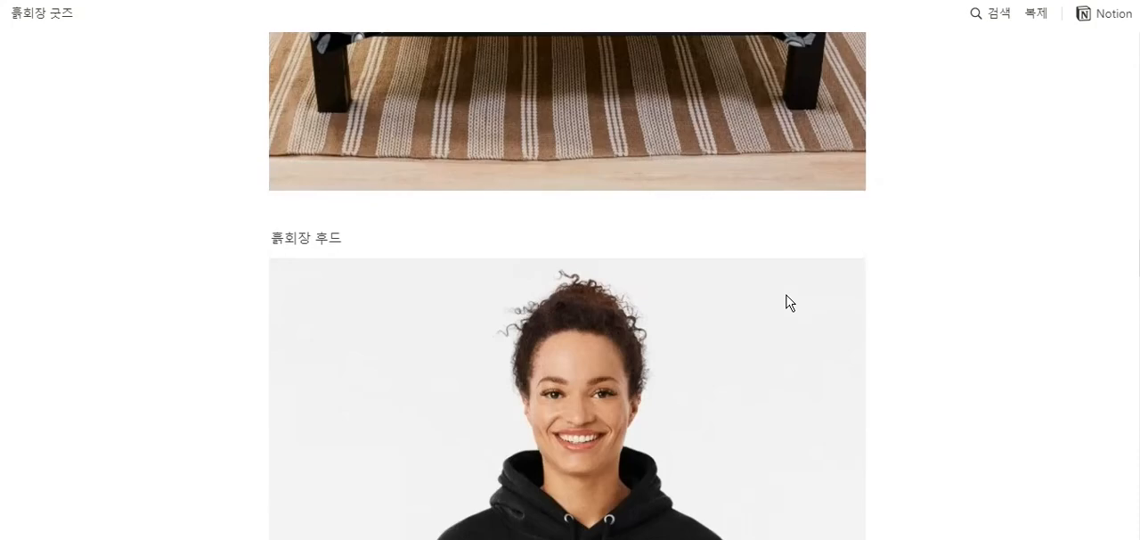
scroll(791, 298, up, 8)
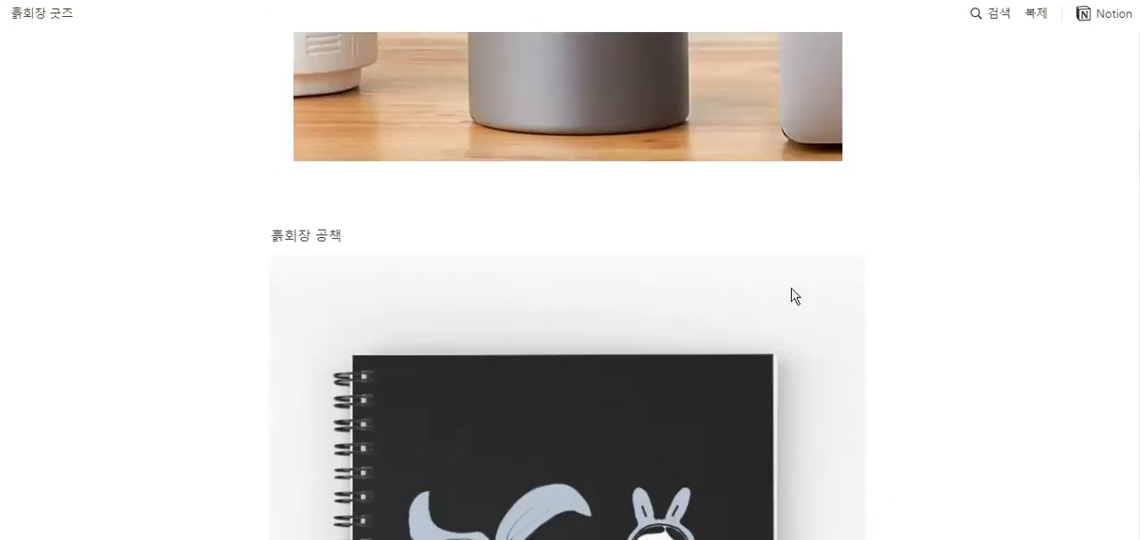
scroll(847, 284, up, 2)
scroll(848, 284, up, 5)
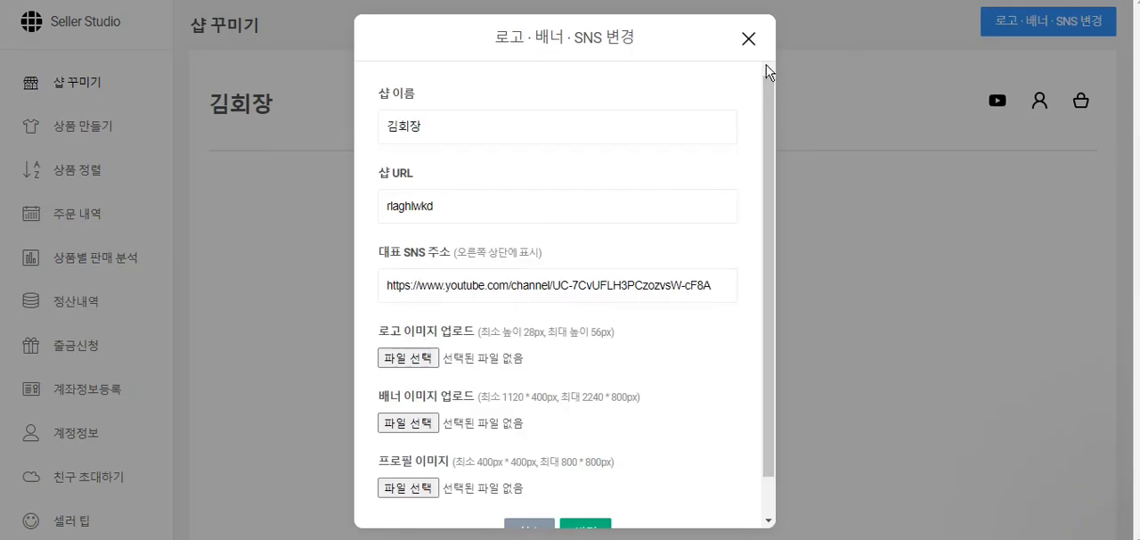
- In Seller Studio, close the shop's logo, banner and SNS settings without saving
click(749, 40)
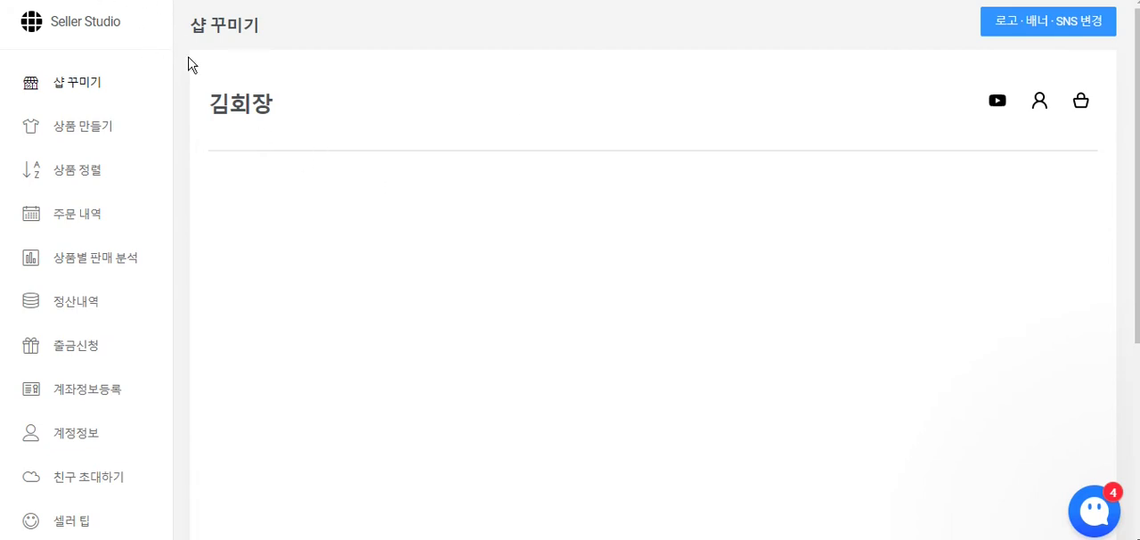
- Open the product creation section, start a new product and look through the available product categories
click(112, 137)
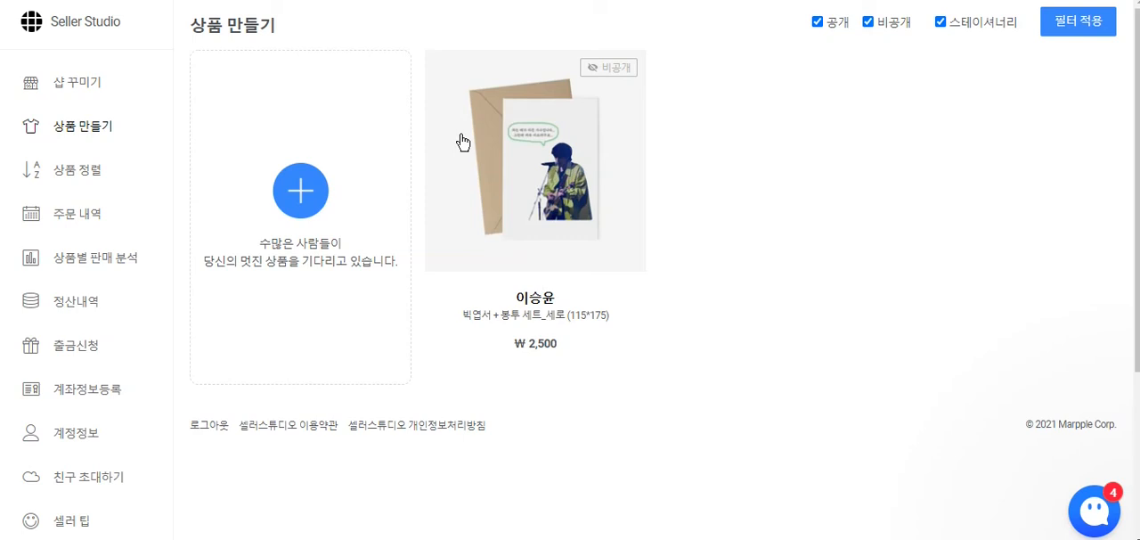
click(301, 190)
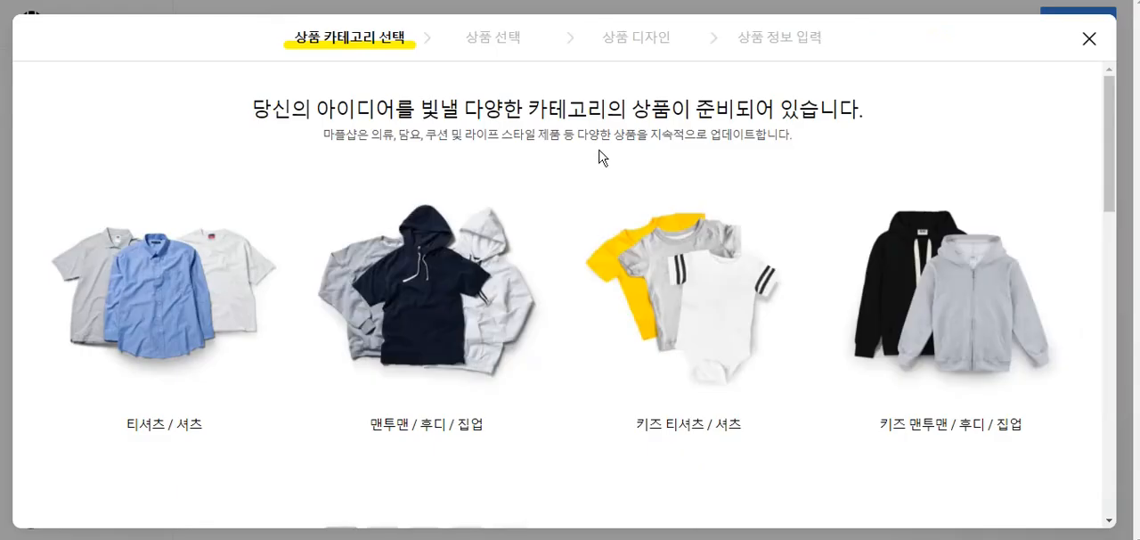
scroll(604, 138, down, 2)
scroll(603, 139, up, 2)
drag(820, 146, 434, 107)
click(550, 135)
scroll(582, 148, down, 3)
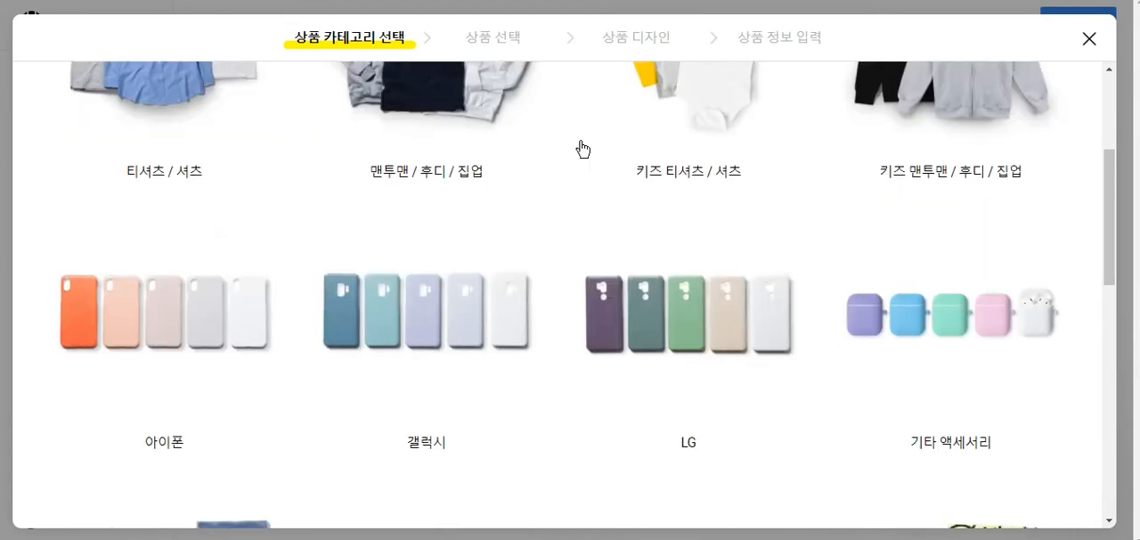
scroll(582, 148, down, 6)
scroll(595, 166, down, 1)
scroll(427, 157, up, 3)
- Examine the blankets and fabric posters offered in the 담요 / 테피스트리 category
click(427, 158)
scroll(668, 196, down, 2)
scroll(672, 205, down, 4)
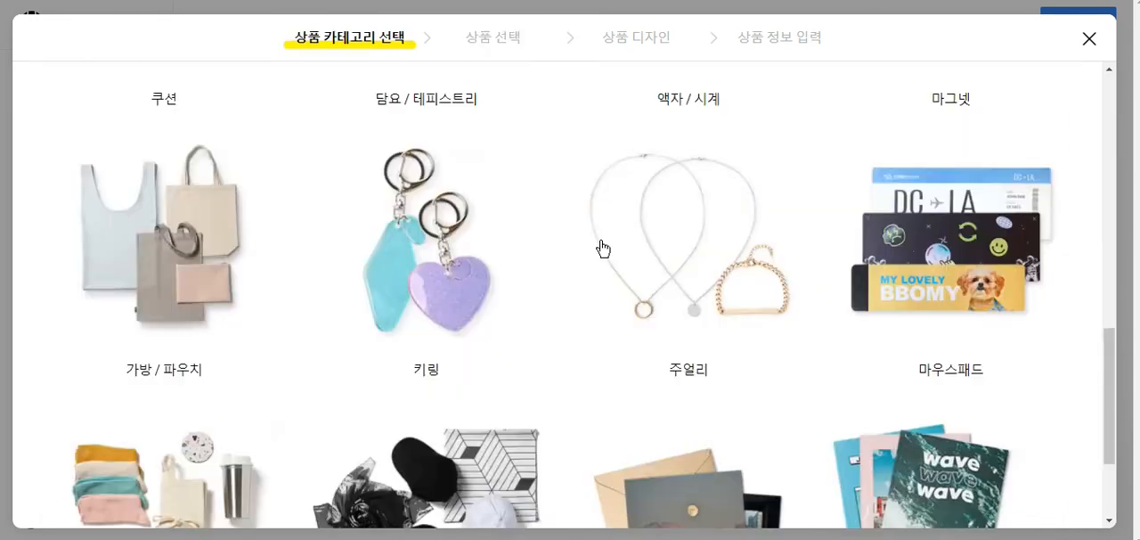
scroll(604, 249, up, 5)
scroll(603, 250, down, 6)
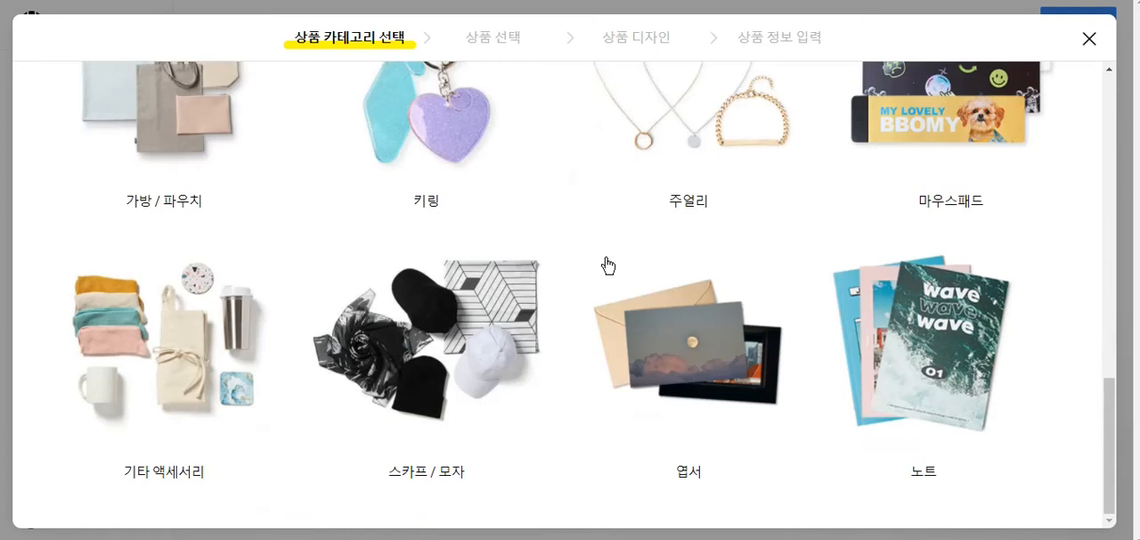
- Choose the B5 노트 (182*257) from the 노트 category and acknowledge the print-area guide
scroll(605, 262, up, 5)
scroll(606, 262, down, 5)
click(923, 316)
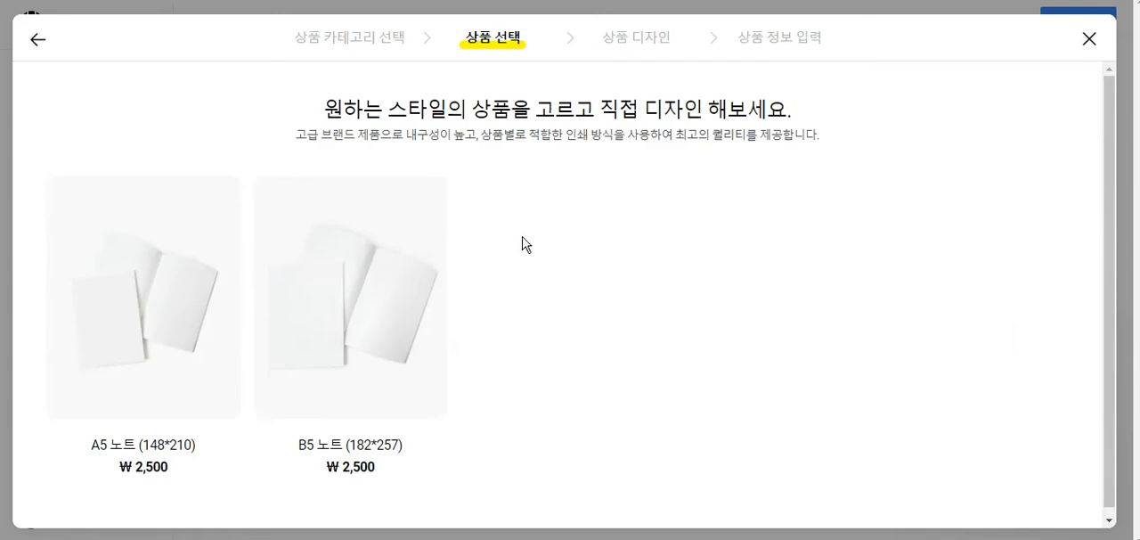
click(379, 328)
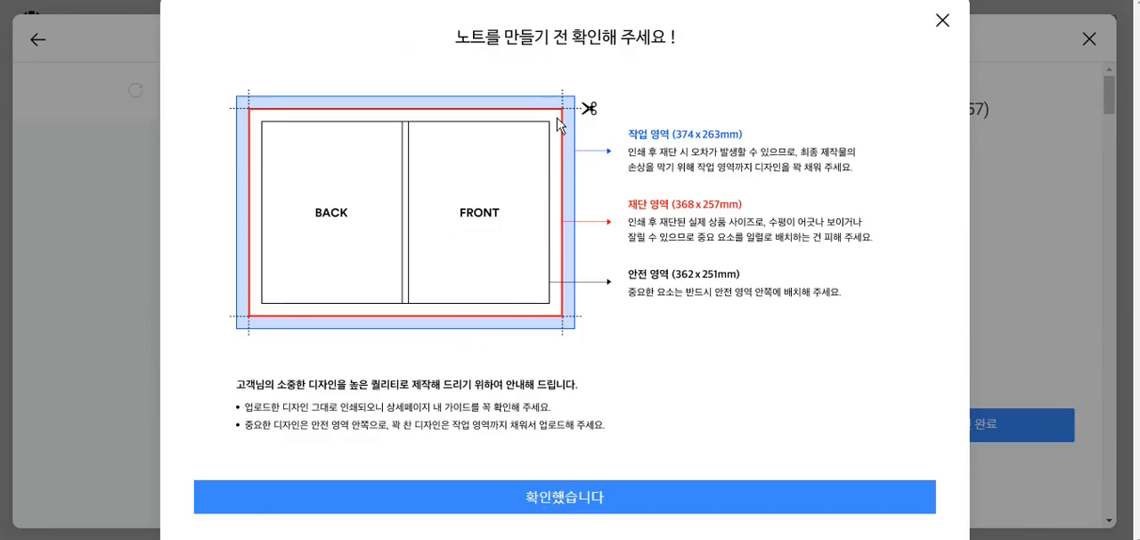
click(570, 499)
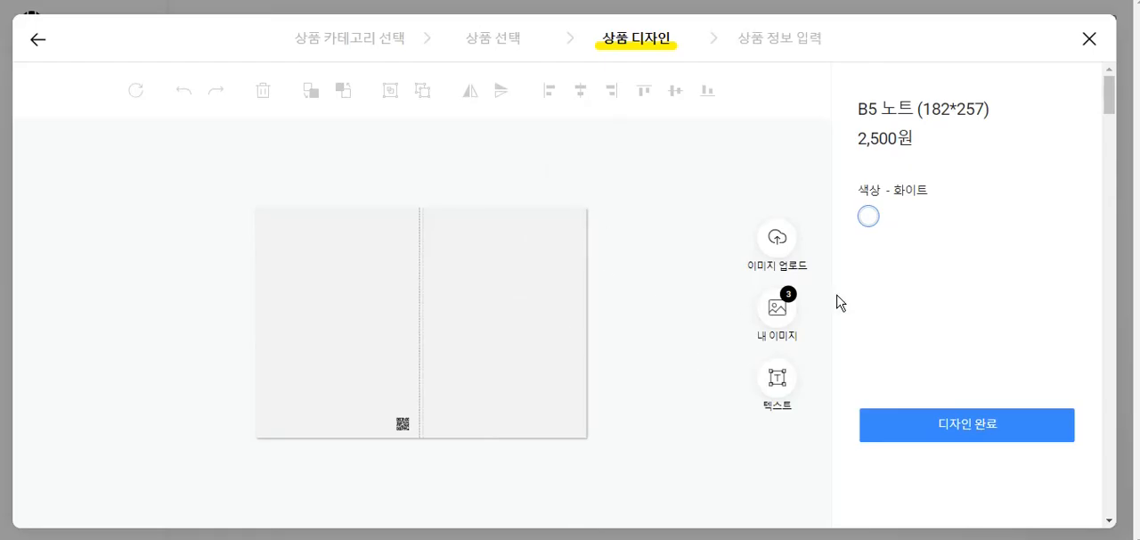
- Upload the 흙벤져스 image to the B5 notebook and place it centrally on the front cover
click(777, 243)
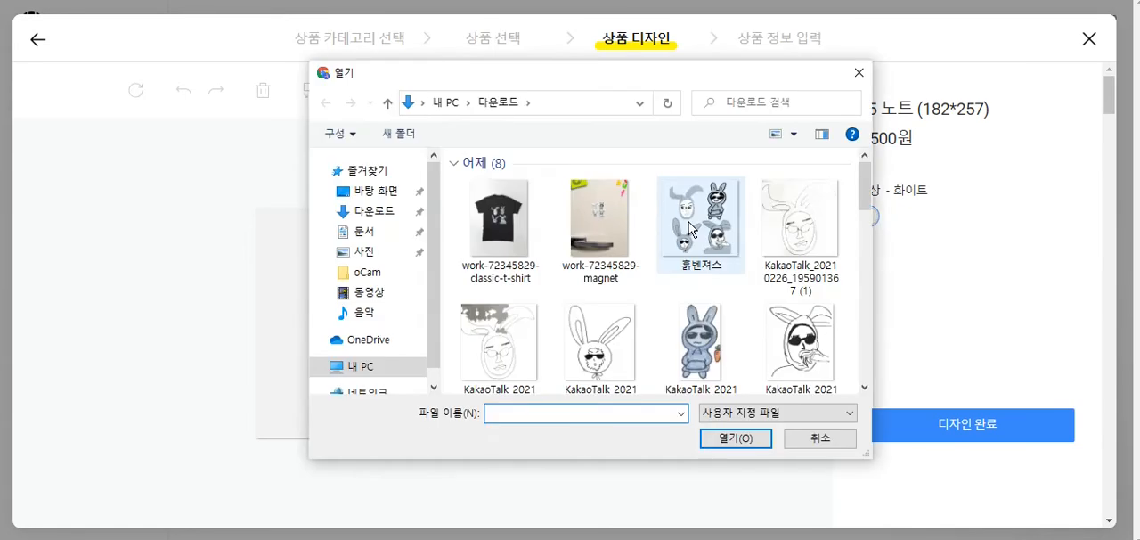
double_click(694, 229)
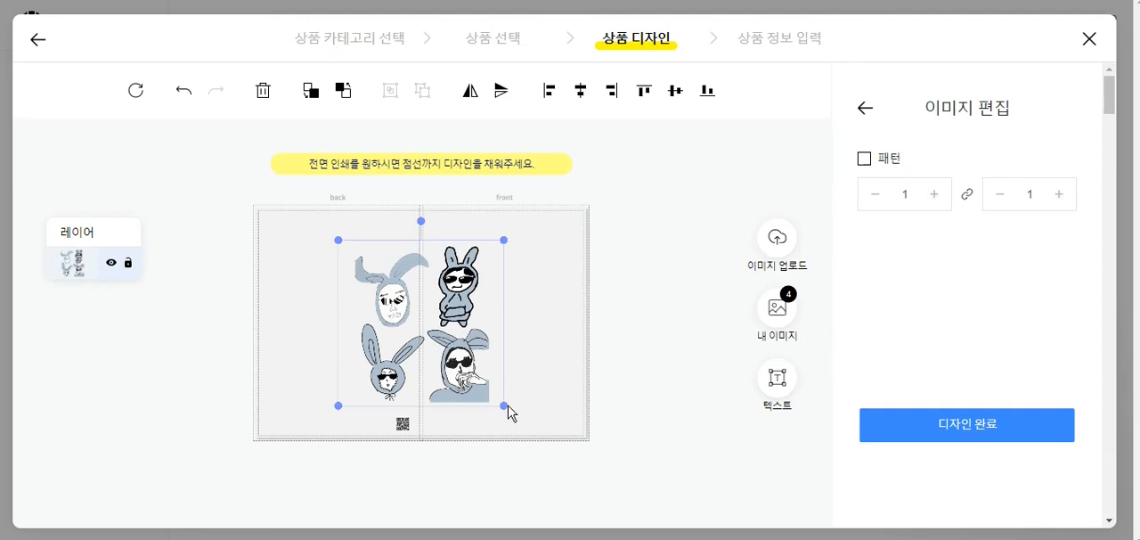
drag(453, 375, 536, 347)
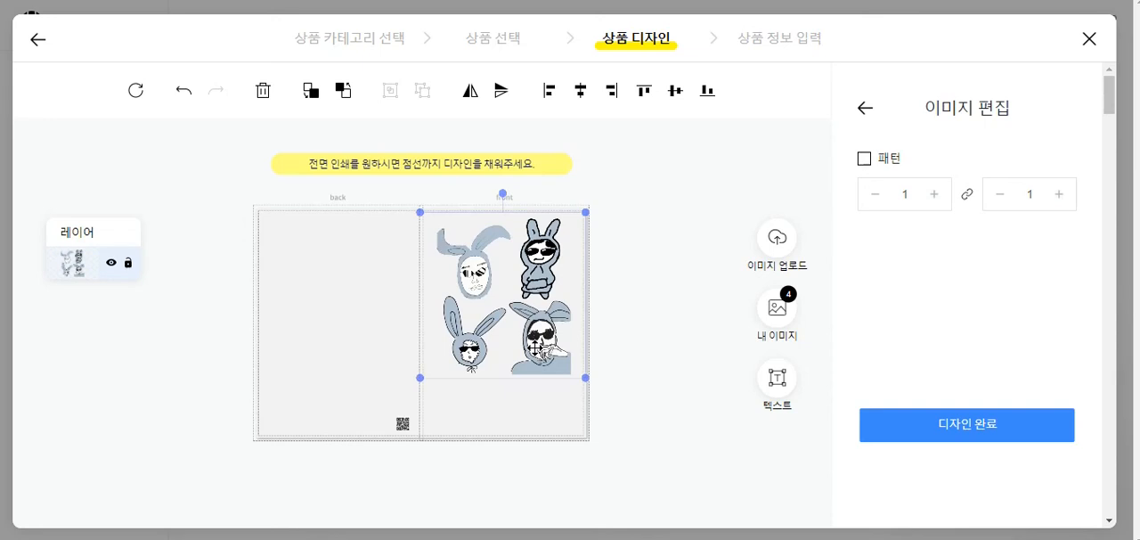
mouse_move(496, 341)
mouse_down()
mouse_move(511, 330)
mouse_move(519, 369)
mouse_move(513, 347)
mouse_up()
click(691, 192)
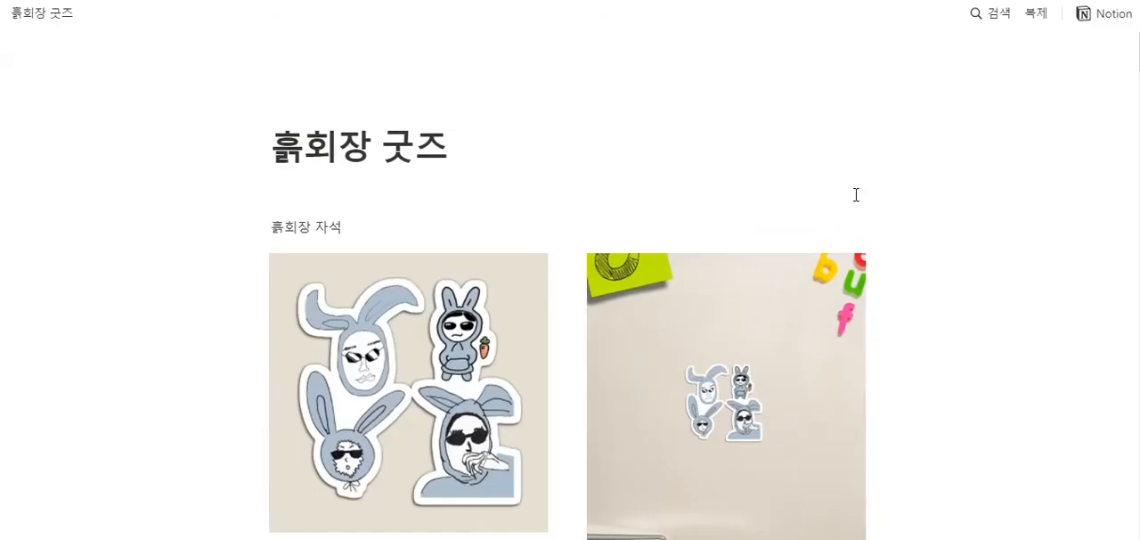
- Switch to the Notion goods page and examine the black spiral notebook mockup
scroll(857, 194, down, 5)
scroll(857, 194, down, 10)
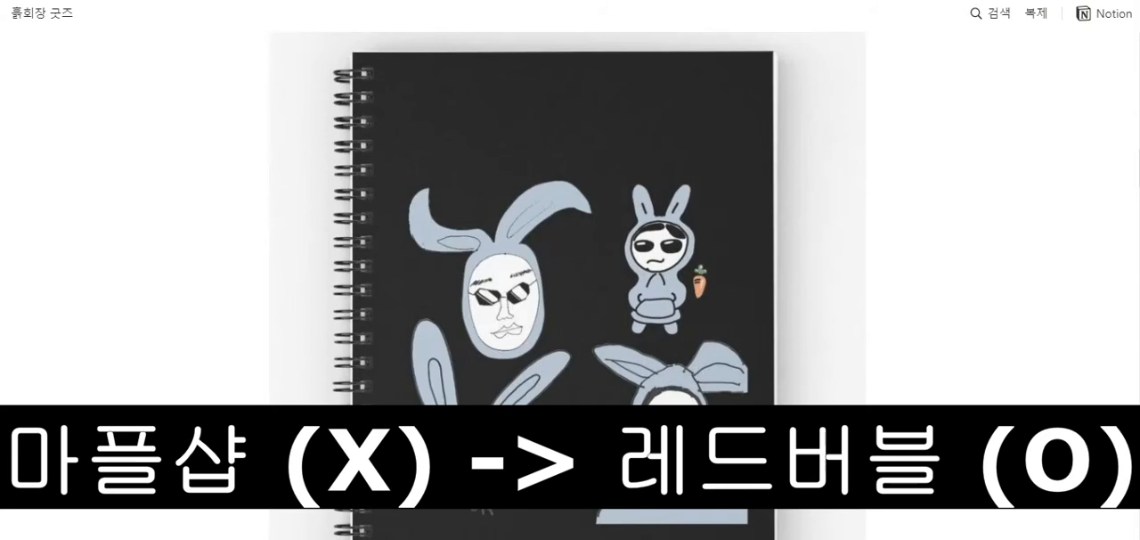
scroll(361, 173, down, 3)
scroll(396, 224, up, 1)
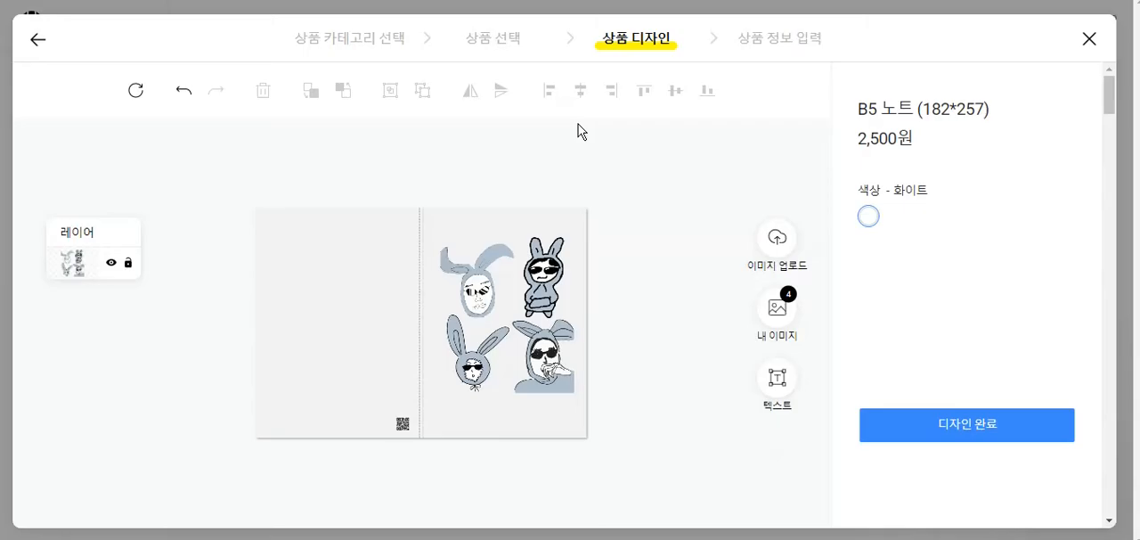
- Back in Seller Studio, discard the notebook design, start another new product and look through its categories
click(1089, 39)
click(269, 204)
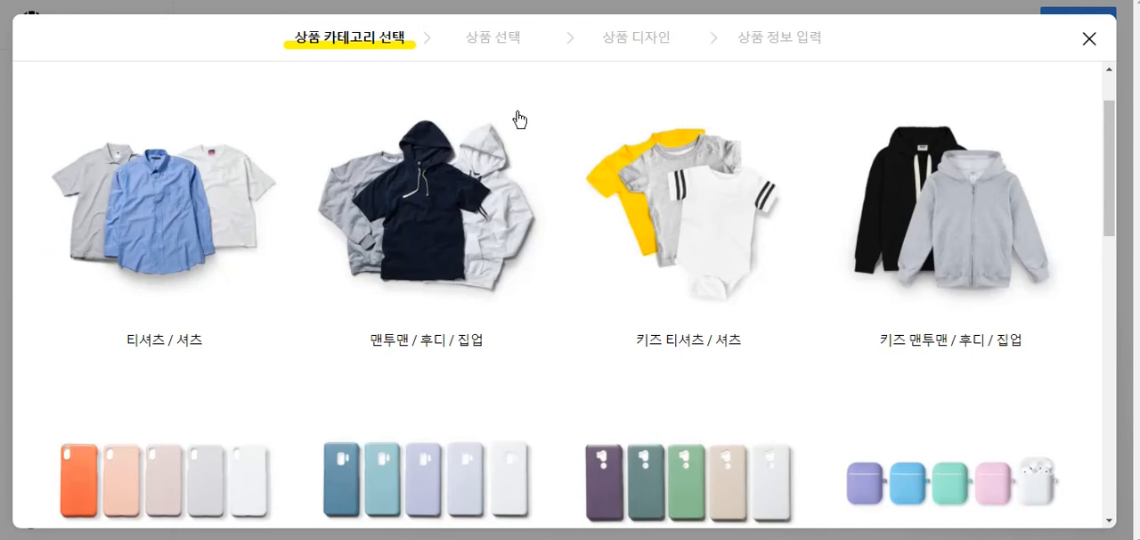
scroll(552, 161, down, 10)
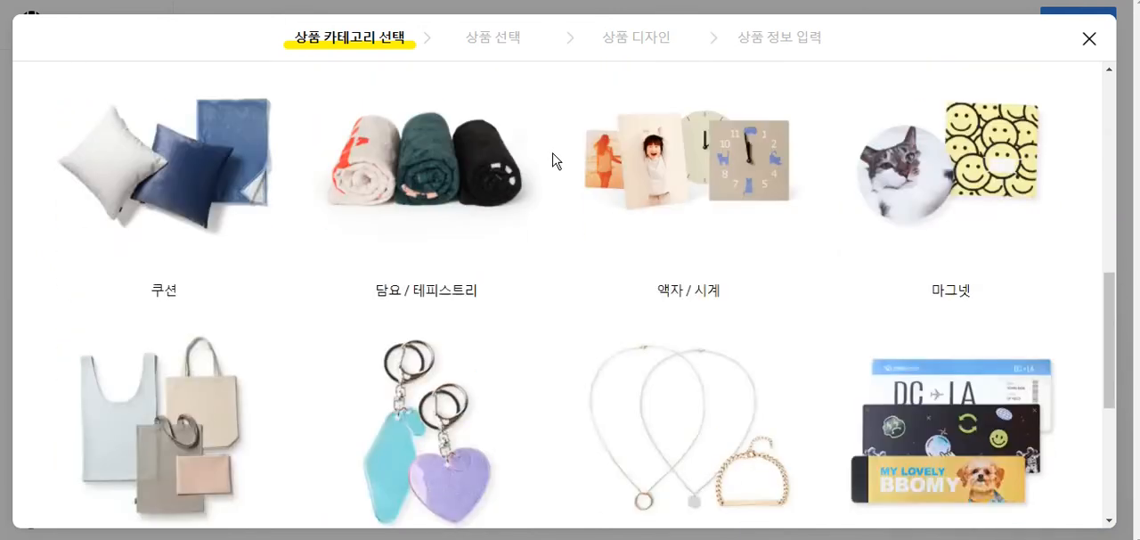
scroll(553, 160, up, 2)
scroll(552, 161, down, 2)
scroll(552, 160, up, 10)
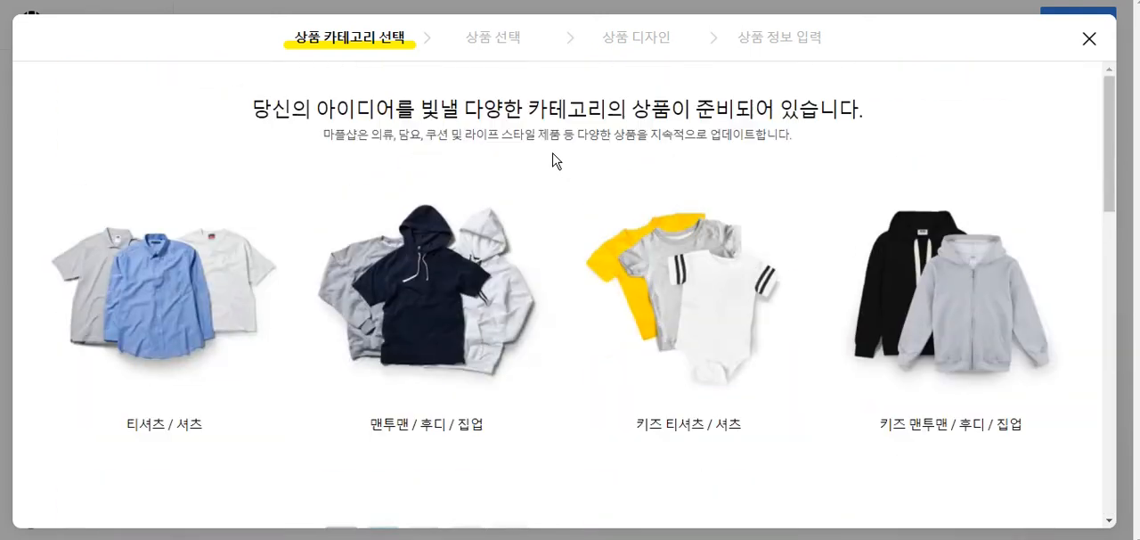
- Look through the 티셔츠 / 셔츠 category and choose the 프린트스타 32수 라운드 반팔(남녀공용) as the product
click(221, 283)
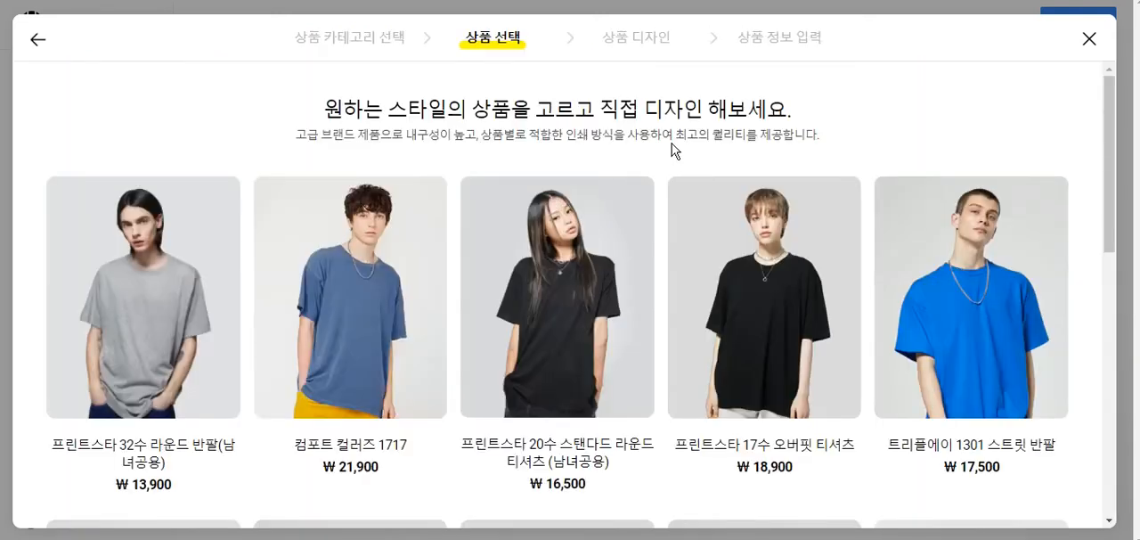
scroll(687, 135, down, 2)
scroll(668, 174, down, 3)
scroll(670, 176, up, 3)
scroll(670, 176, up, 2)
scroll(680, 140, down, 1)
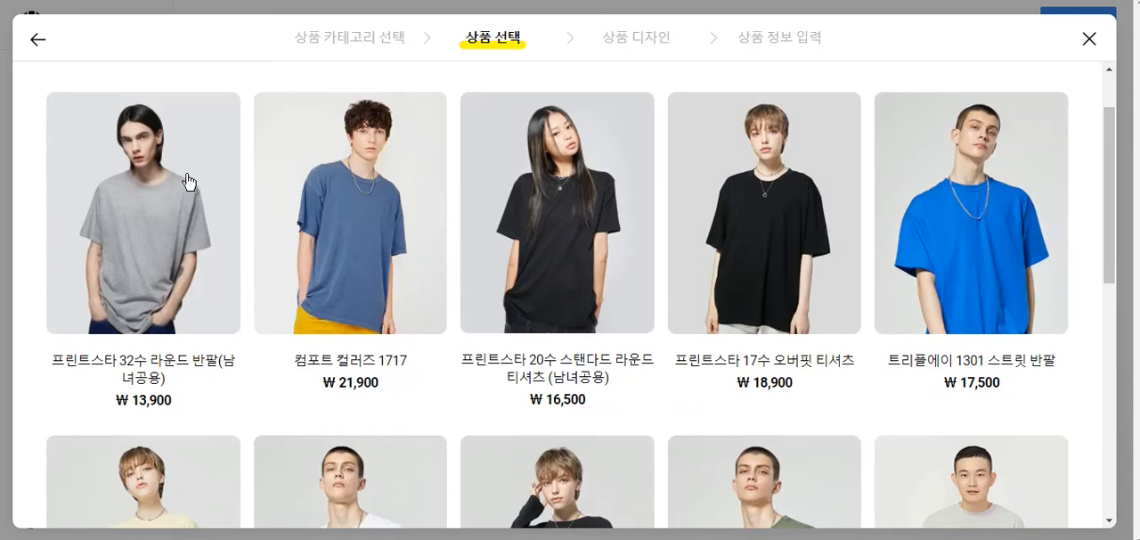
click(191, 184)
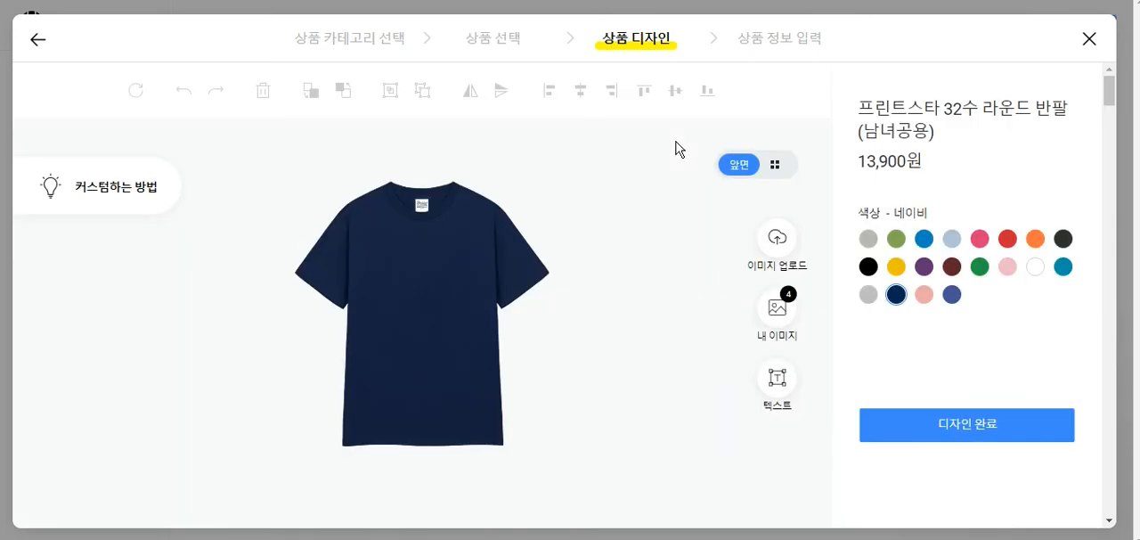
- Upload the 흙벤져스 image to the T-shirt and position it across the chest at the upper part of the print area
click(782, 245)
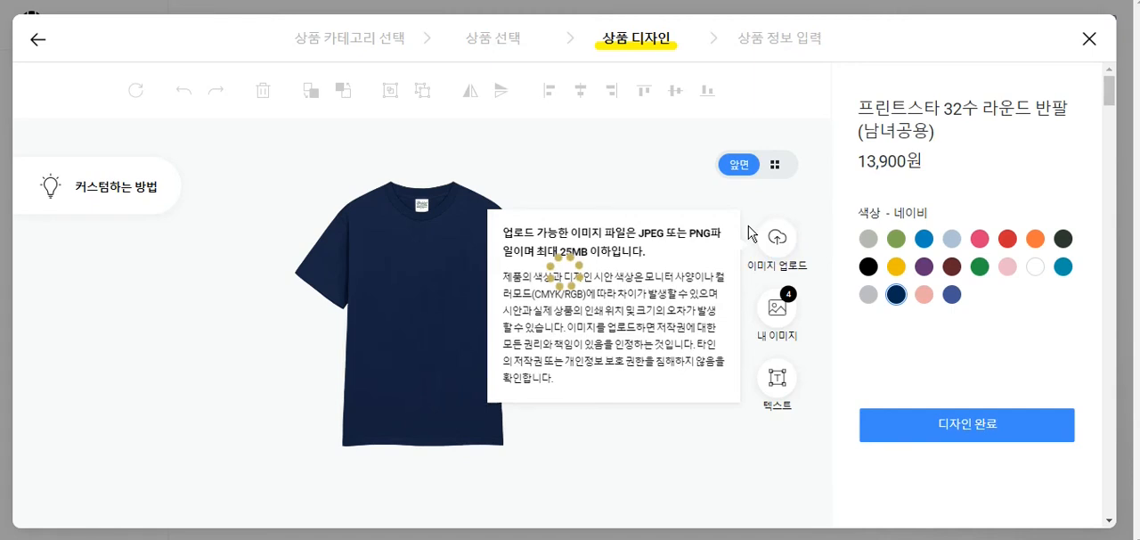
mouse_move(465, 326)
mouse_down()
mouse_move(488, 361)
mouse_move(458, 357)
mouse_move(467, 332)
mouse_up()
click(529, 326)
click(463, 332)
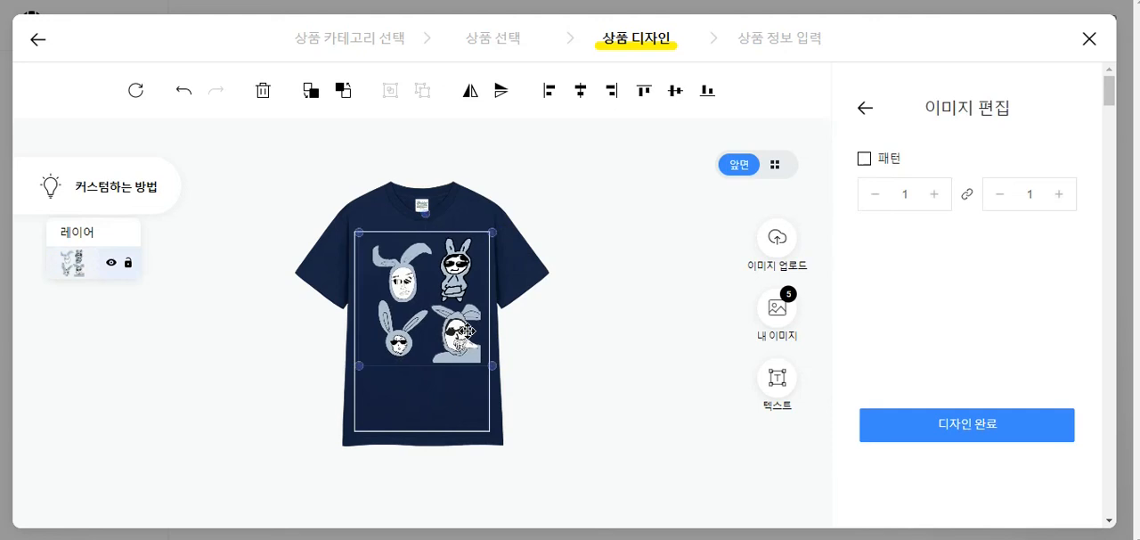
click(549, 314)
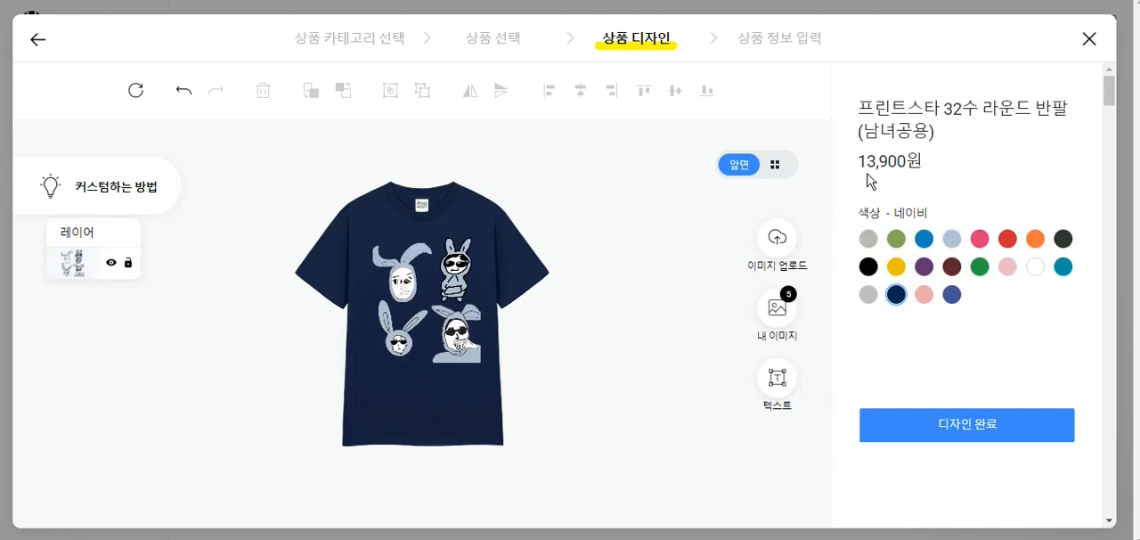
- Set the T-shirt colour to 블랙, complete the design and keep both thumbnails selected
click(867, 266)
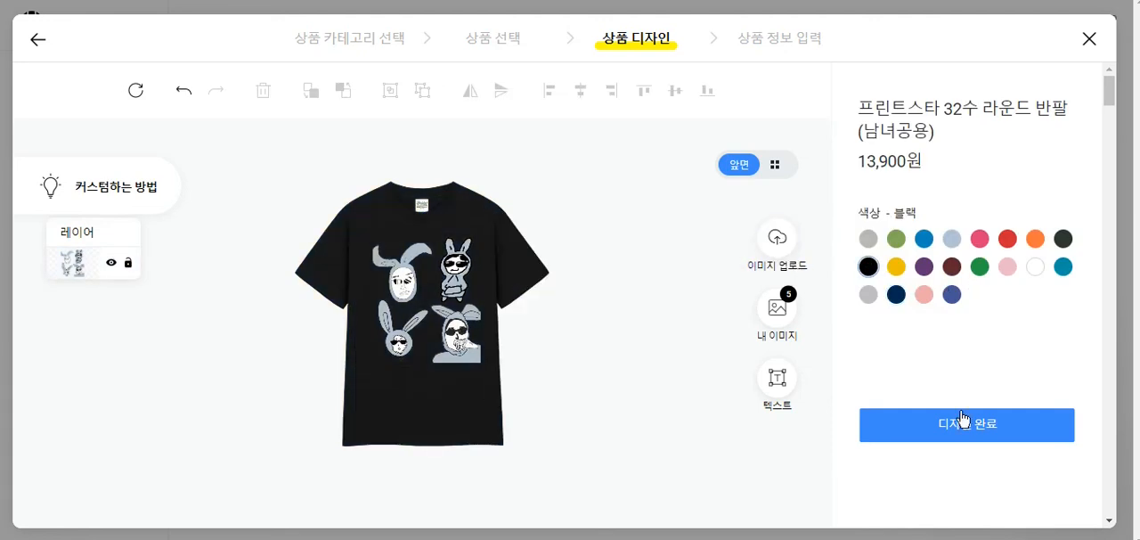
click(993, 431)
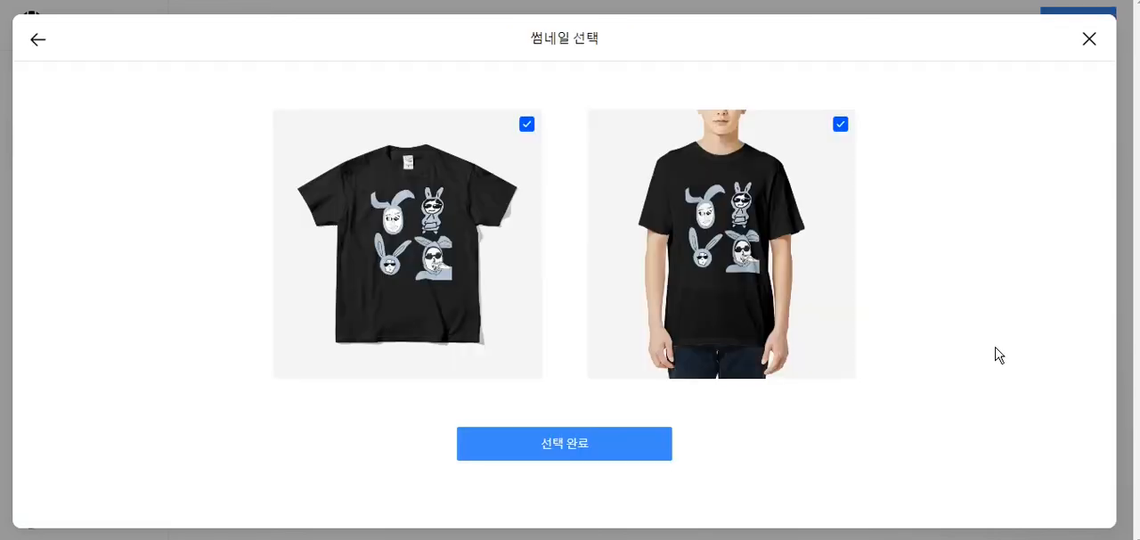
click(591, 441)
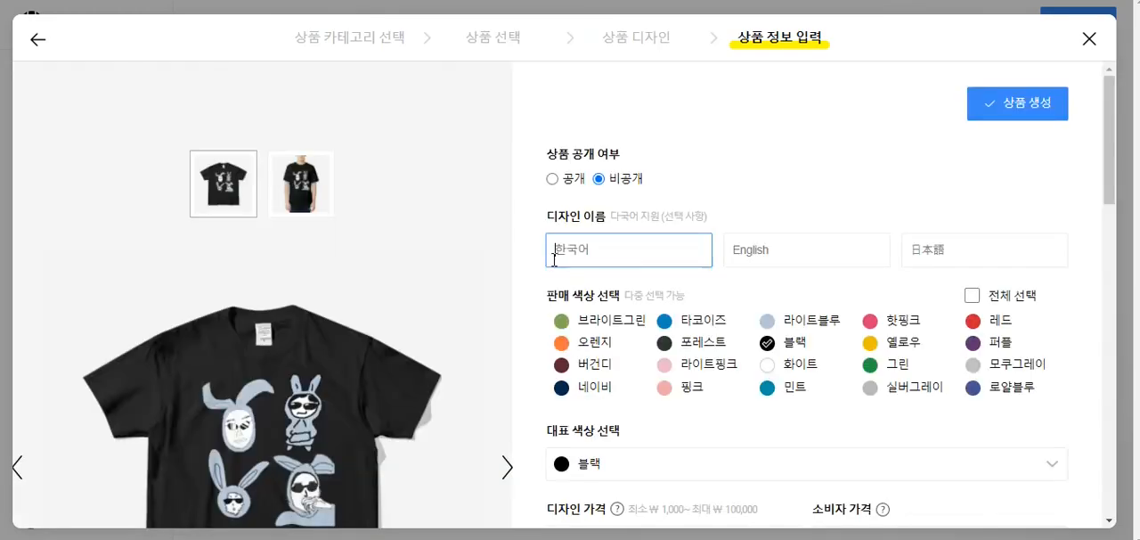
- Examine the product information form's visibility, sale colours, design price and consumer price
scroll(657, 195, down, 2)
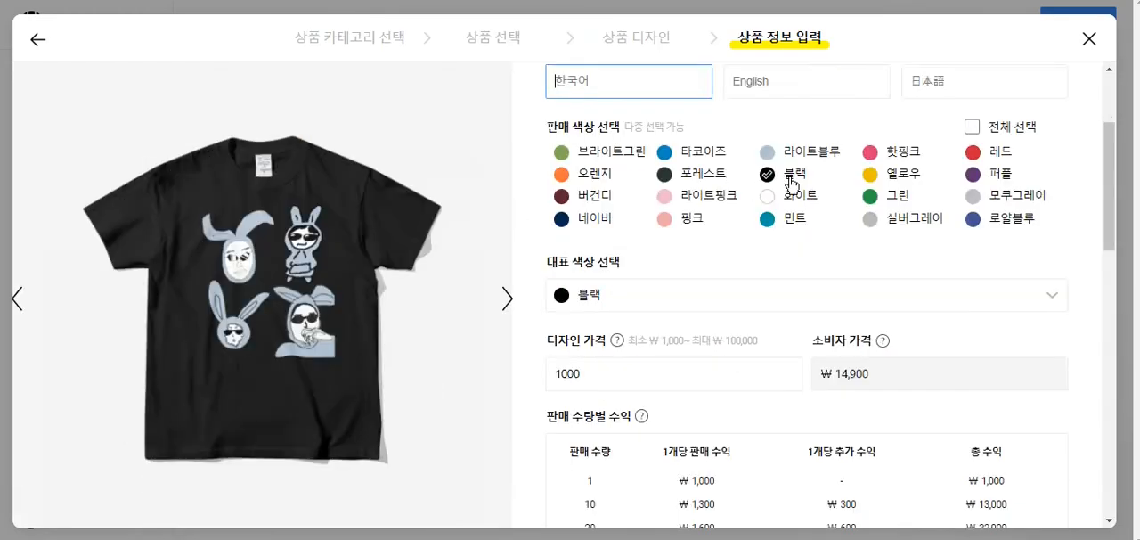
scroll(790, 194, up, 1)
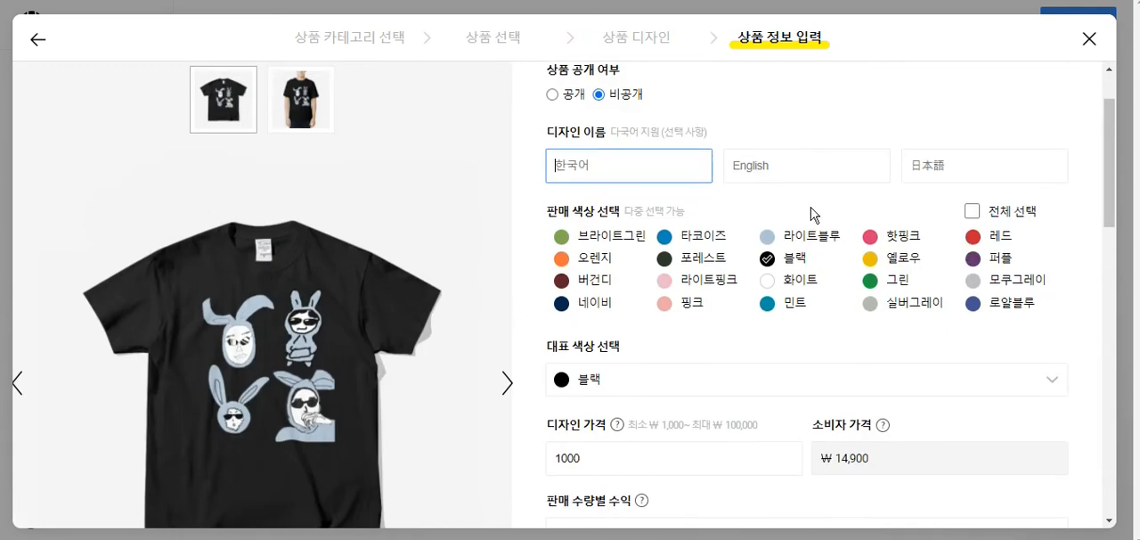
scroll(644, 193, down, 3)
scroll(724, 195, up, 2)
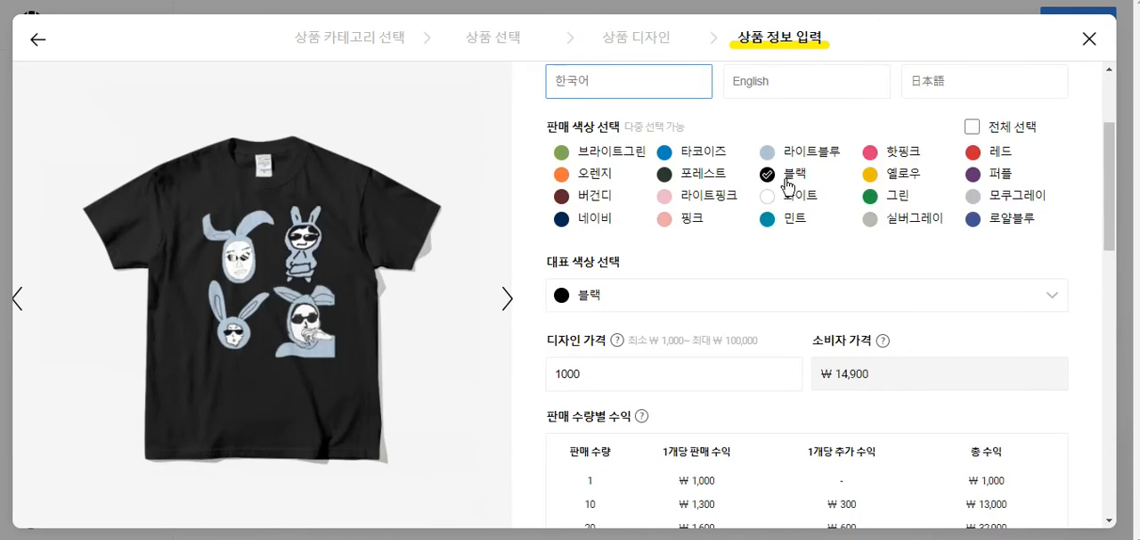
scroll(775, 320, up, 2)
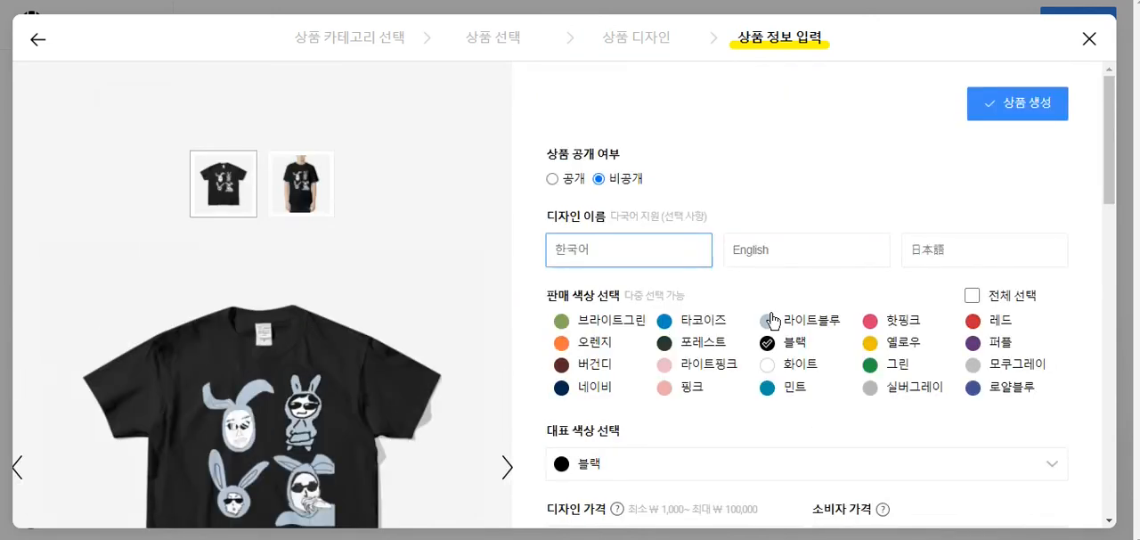
scroll(772, 321, down, 2)
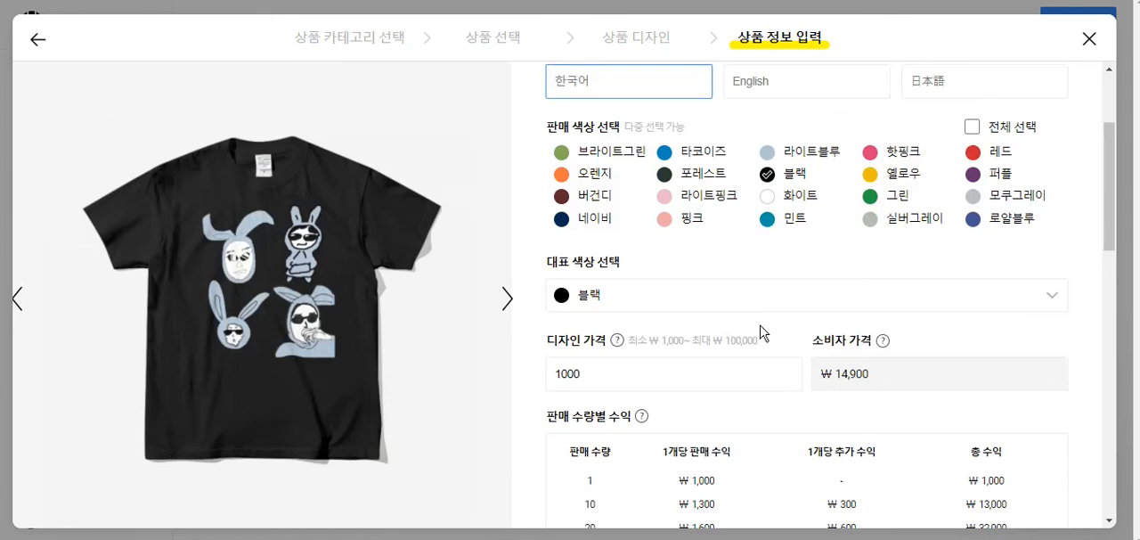
click(674, 372)
click(847, 374)
scroll(846, 374, up, 2)
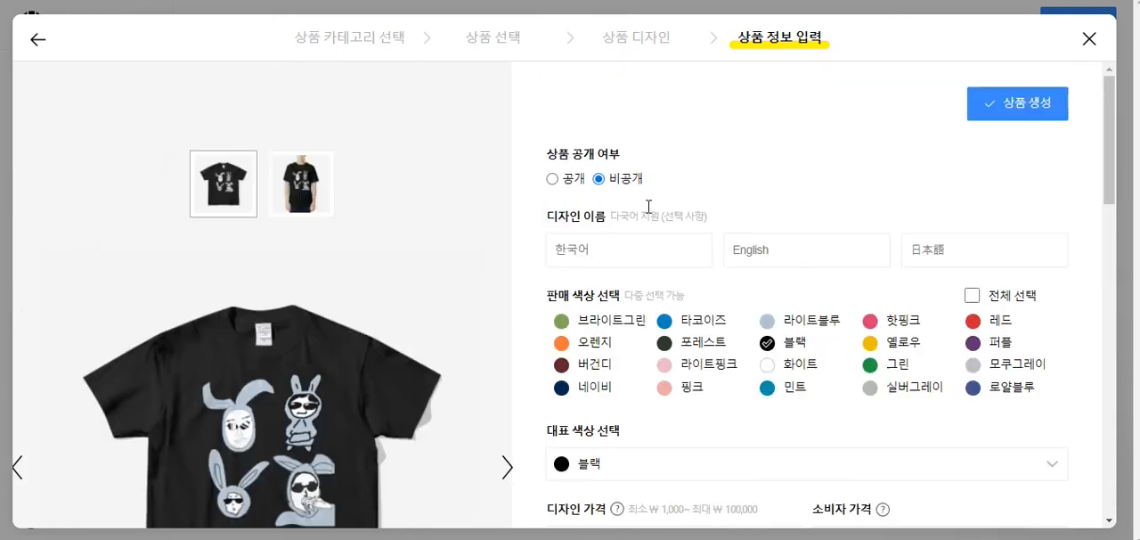
- Enter 흙벤져스 as the Korean design name
click(617, 238)
text(gmf)
key(BackSpace)
key(BackSpace)
key(BackSpace)
text(흙베ㄴ저스)
key(ctrl+a)
click(683, 175)
drag(557, 155, 661, 141)
click(661, 141)
- Check the profit table and limited-sale options, then create the T-shirt product as 비공개
scroll(717, 153, down, 5)
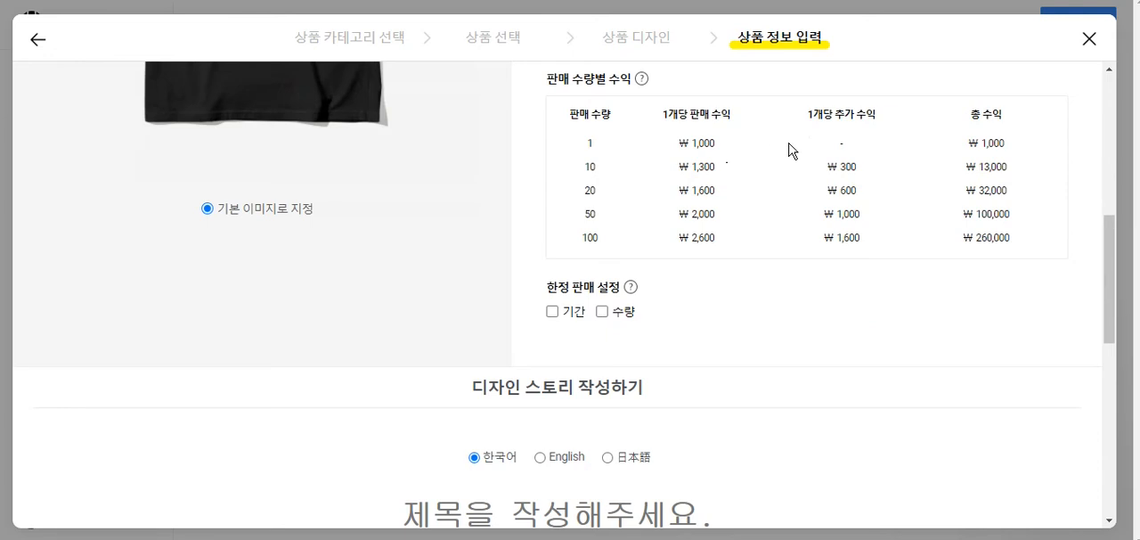
scroll(792, 153, up, 6)
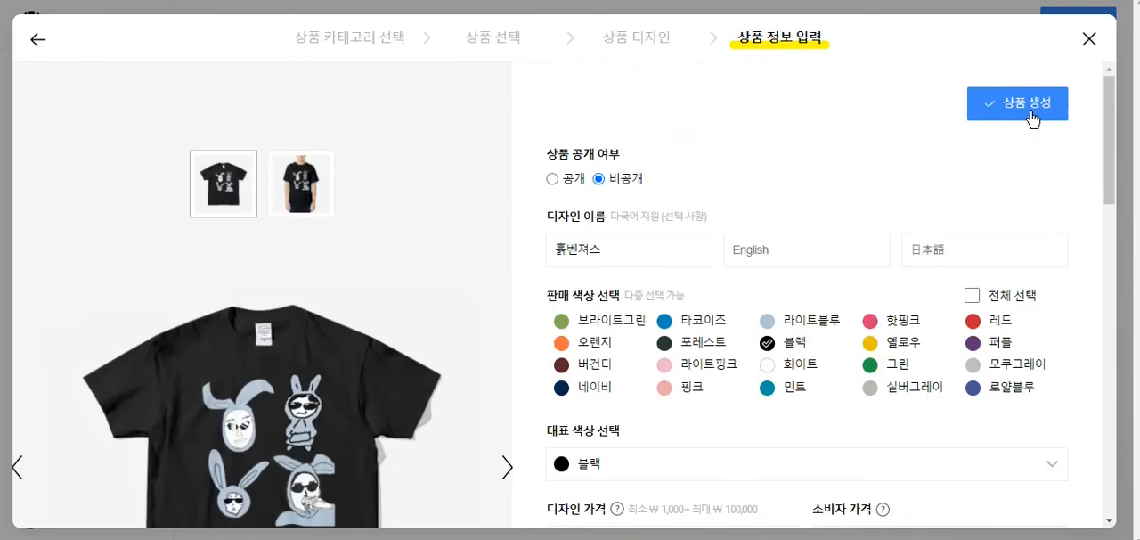
click(1029, 118)
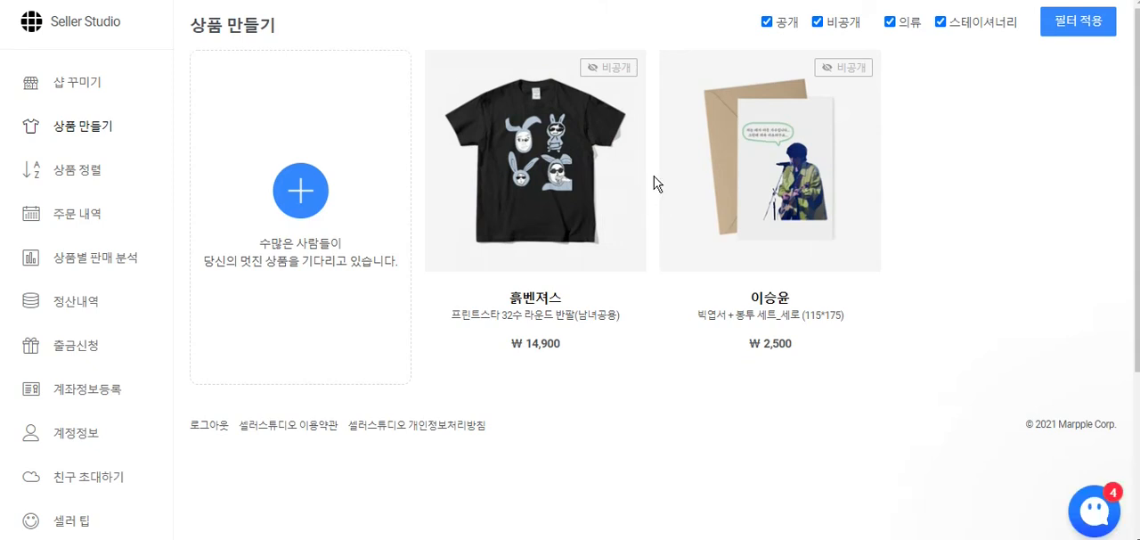
- Open the 흙벤져스 T-shirt product for editing and preview its shop page
click(512, 127)
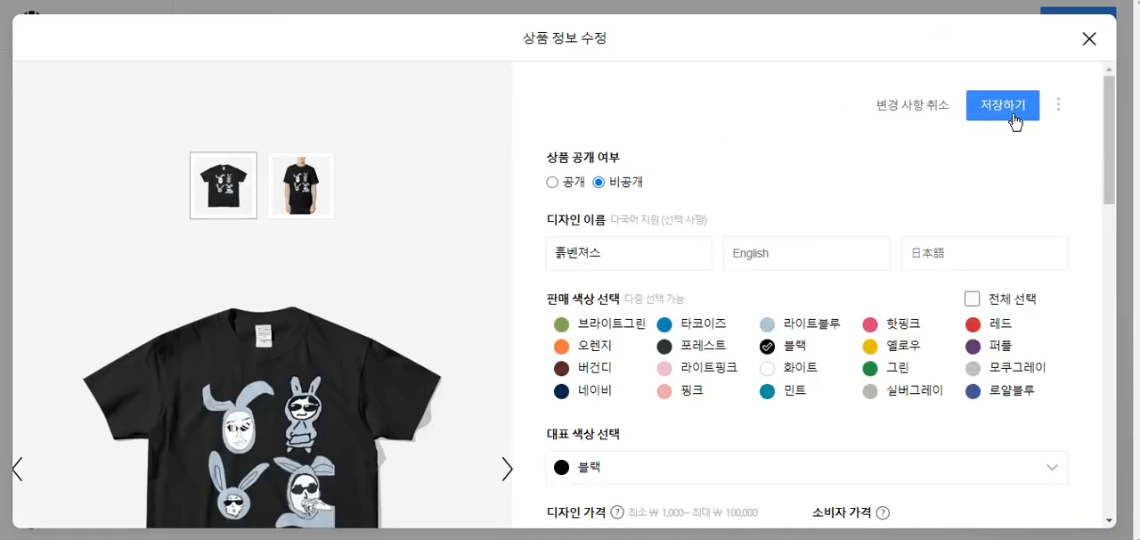
click(1057, 108)
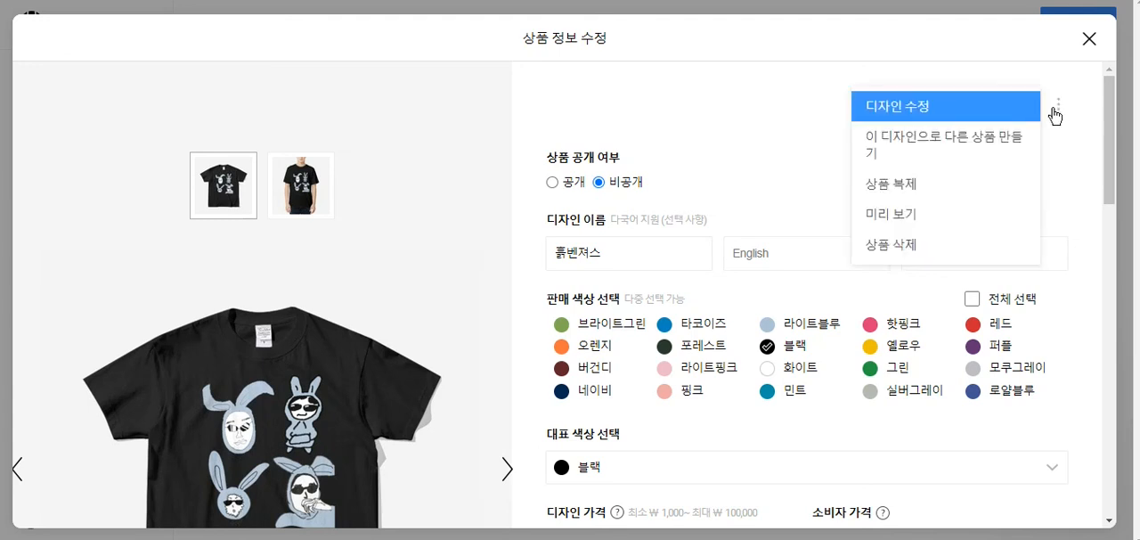
click(925, 219)
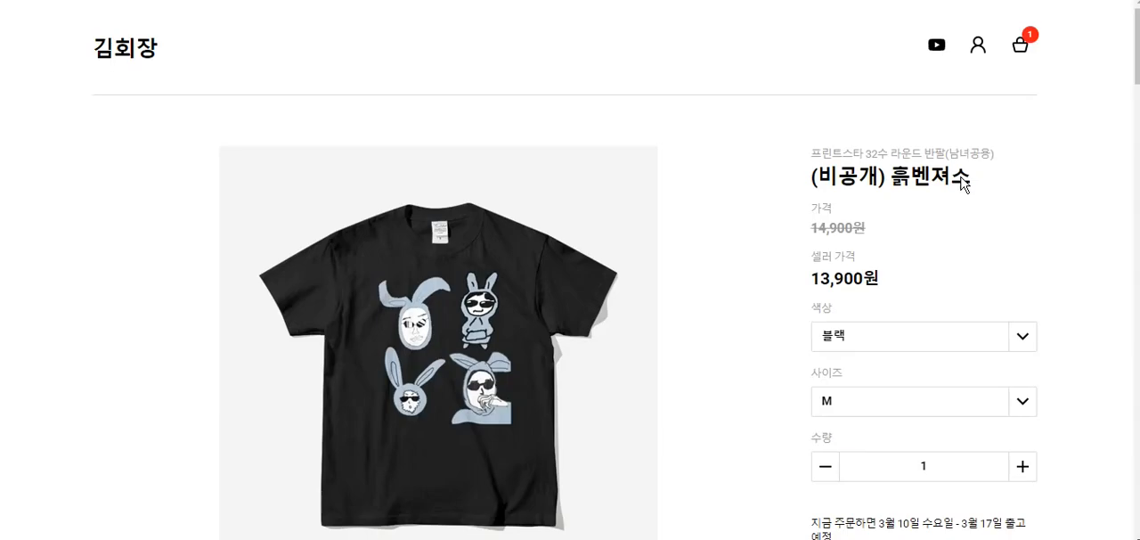
scroll(1038, 179, down, 1)
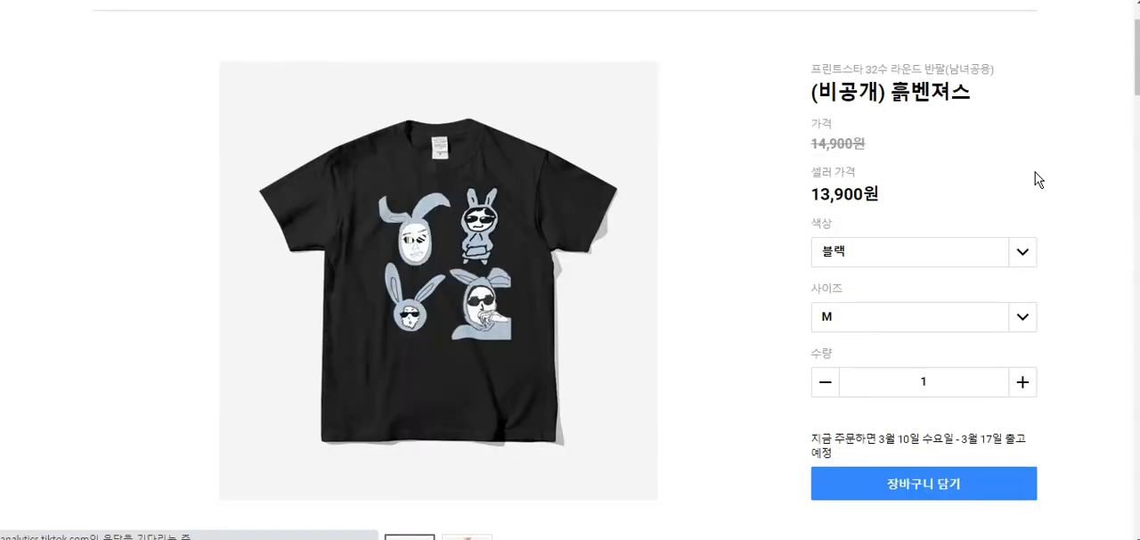
scroll(1039, 179, down, 1)
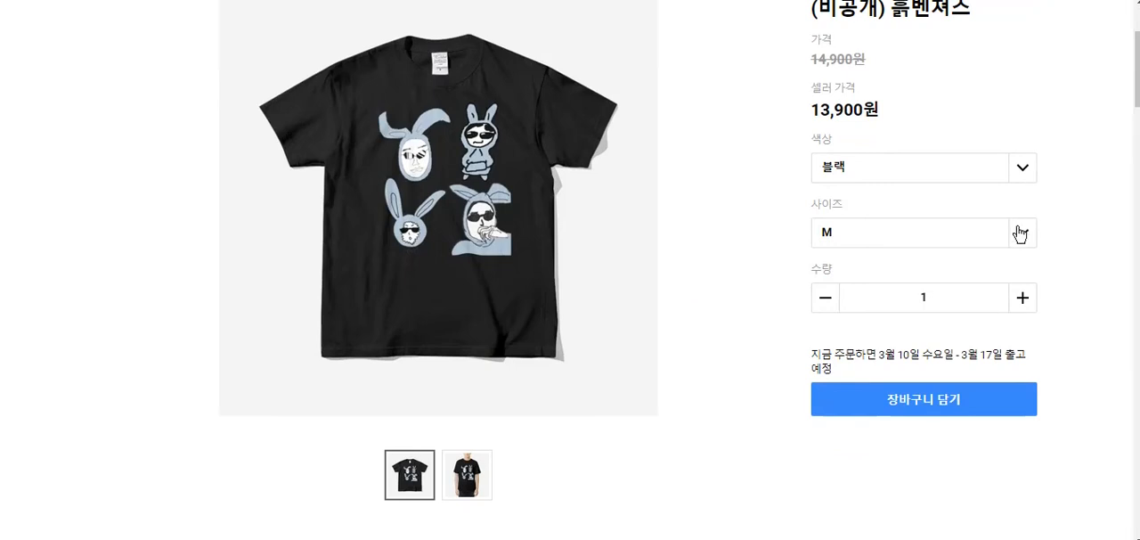
- Examine the colour and size choices, images and product information on the T-shirt's shop page
click(1024, 171)
click(1024, 171)
click(1026, 233)
click(1029, 232)
drag(849, 272, 799, 259)
click(1085, 358)
scroll(1085, 358, up, 1)
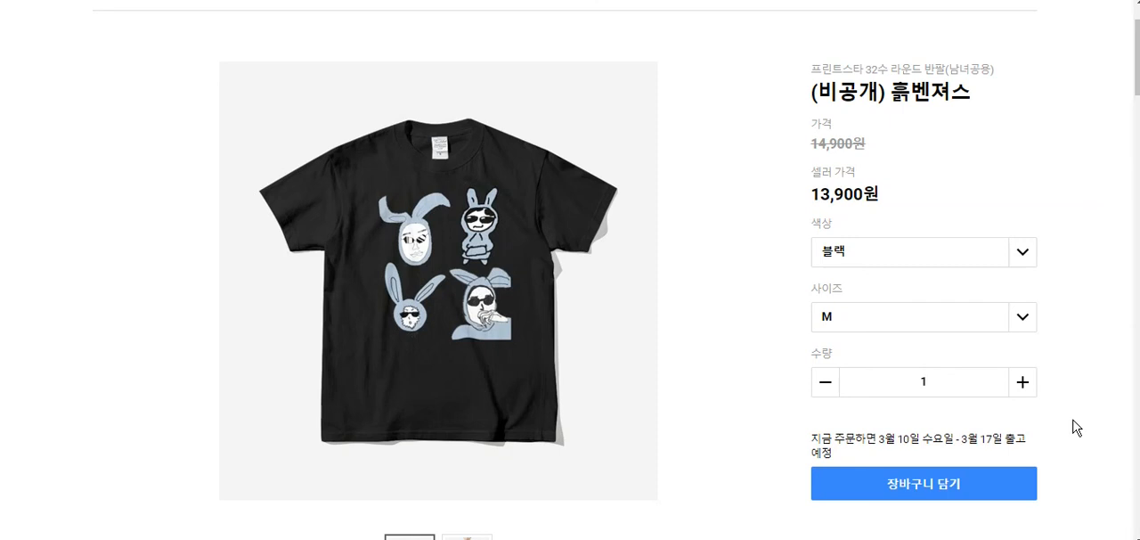
scroll(1078, 428, up, 1)
scroll(1080, 419, down, 1)
scroll(1080, 417, down, 2)
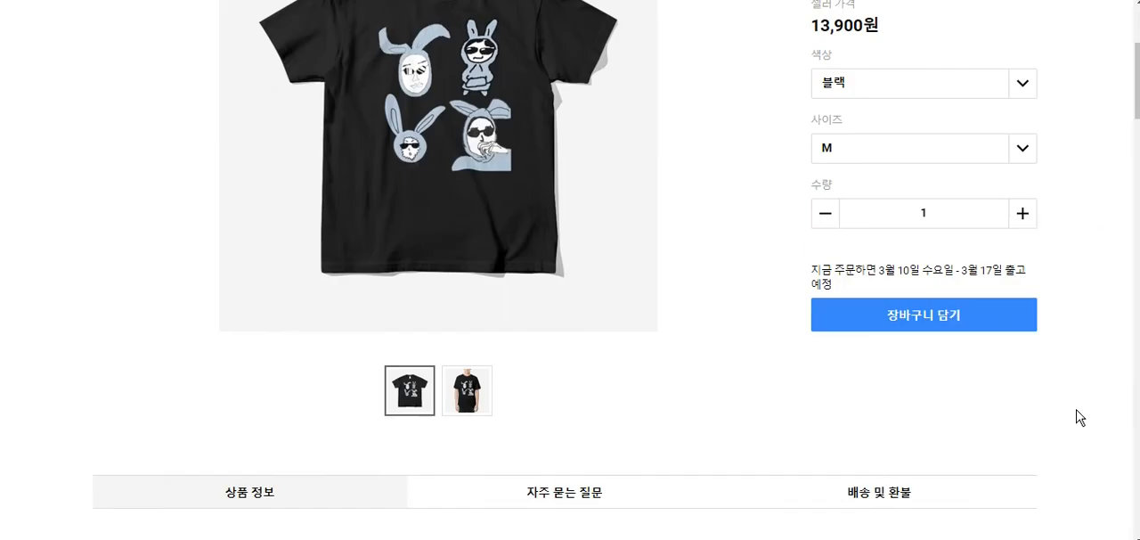
scroll(1079, 415, up, 3)
- Open the shopping basket, review the 흙벤져스 T-shirt line and continue to the order form
click(1021, 46)
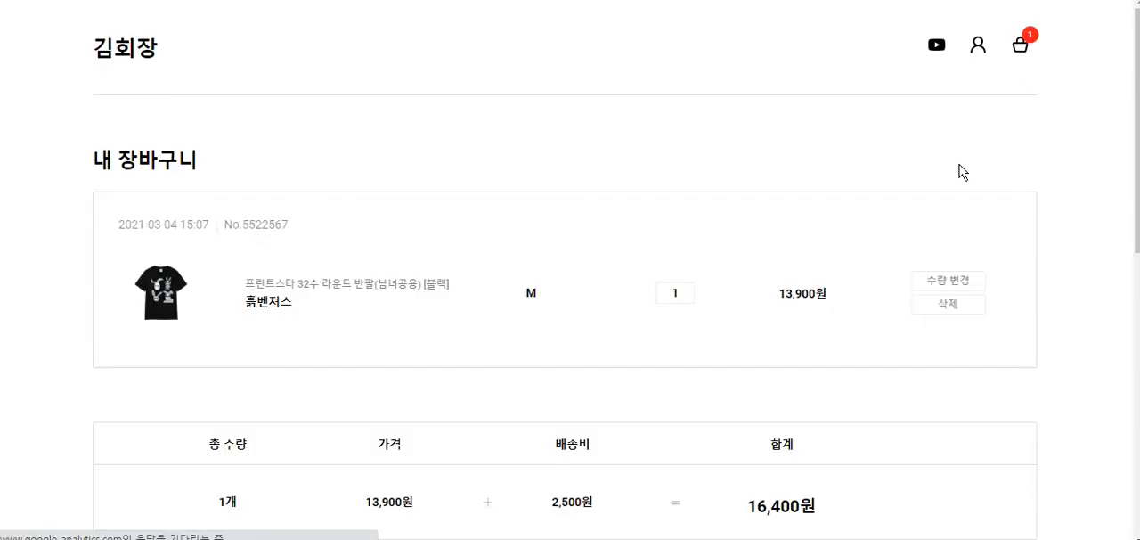
scroll(953, 204, down, 1)
scroll(945, 249, up, 1)
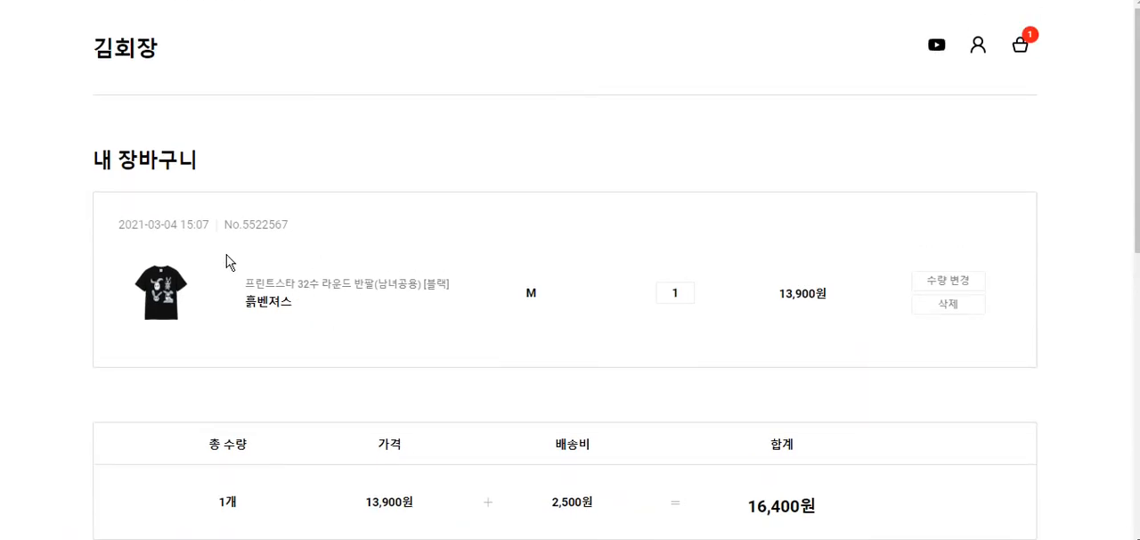
scroll(565, 306, down, 2)
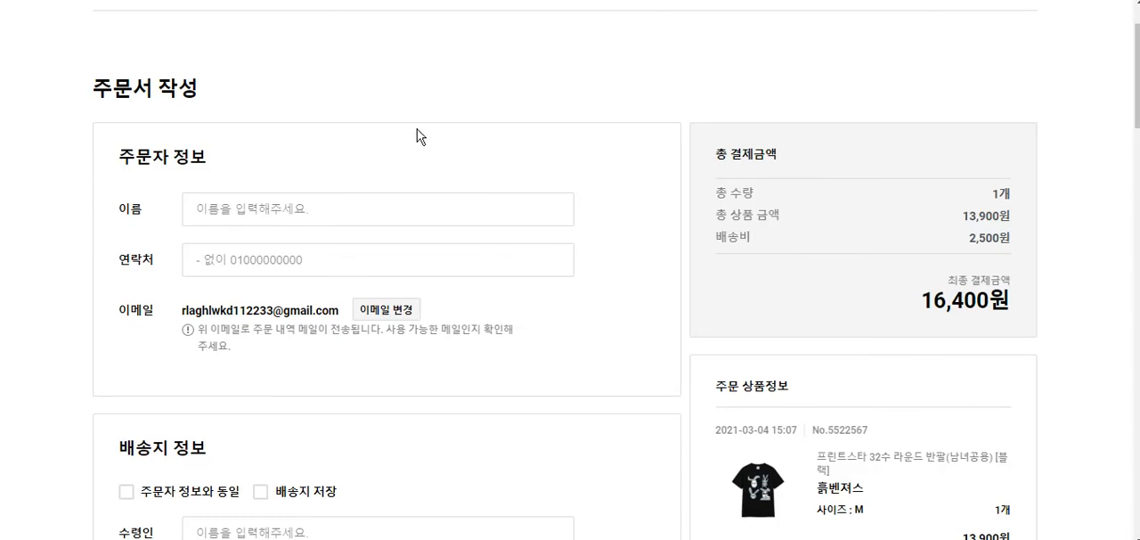
- Fill in the orderer's name and contact number in the 주문자 정보 section
double_click(157, 152)
click(162, 150)
click(234, 198)
text(ㄱㅣㅁㅎㅗㅣㅈㅏㅇ)
key(Tab)
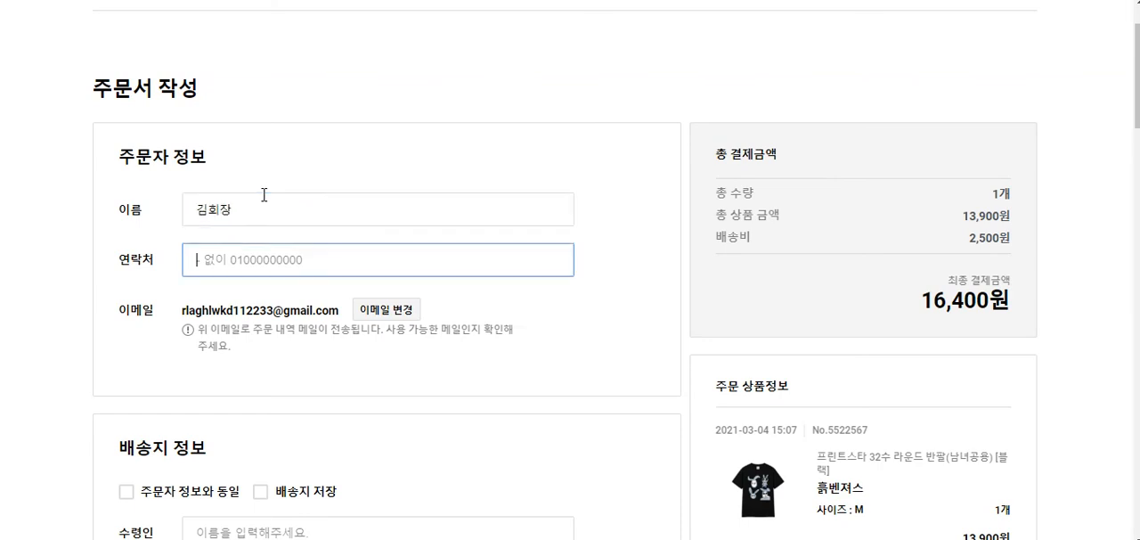
text(01012345678)
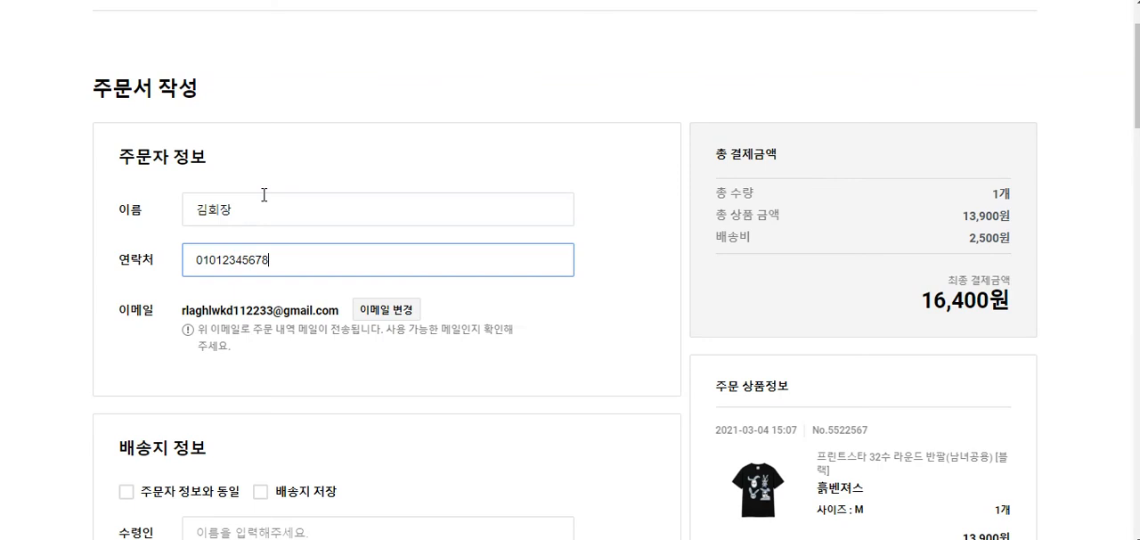
- Read the notice about the order e-mail, inspect the 이메일 변경 form and close it without changes
click(692, 92)
drag(182, 310, 260, 326)
click(260, 326)
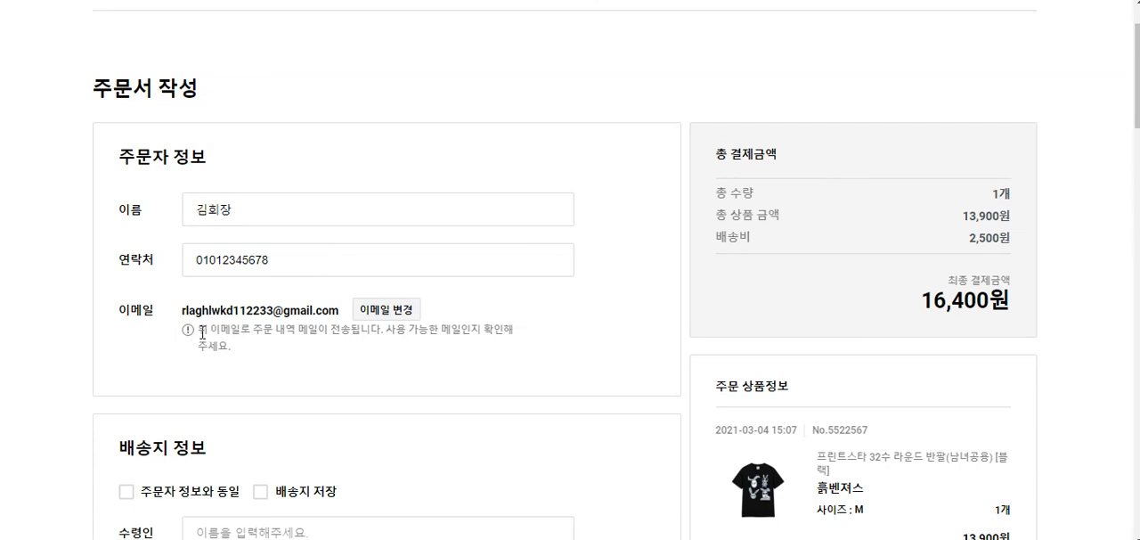
drag(199, 330, 251, 348)
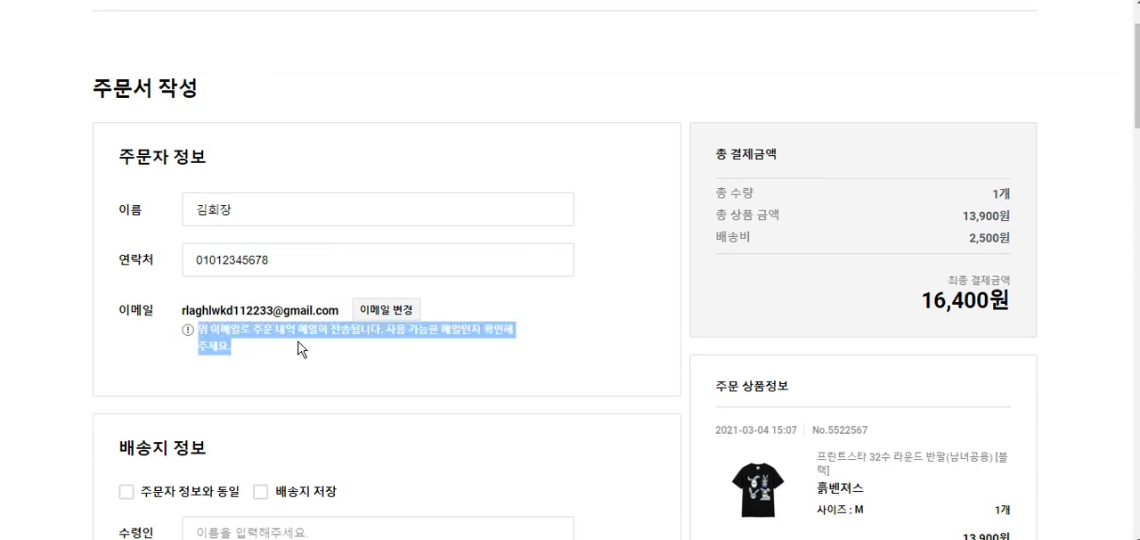
click(300, 348)
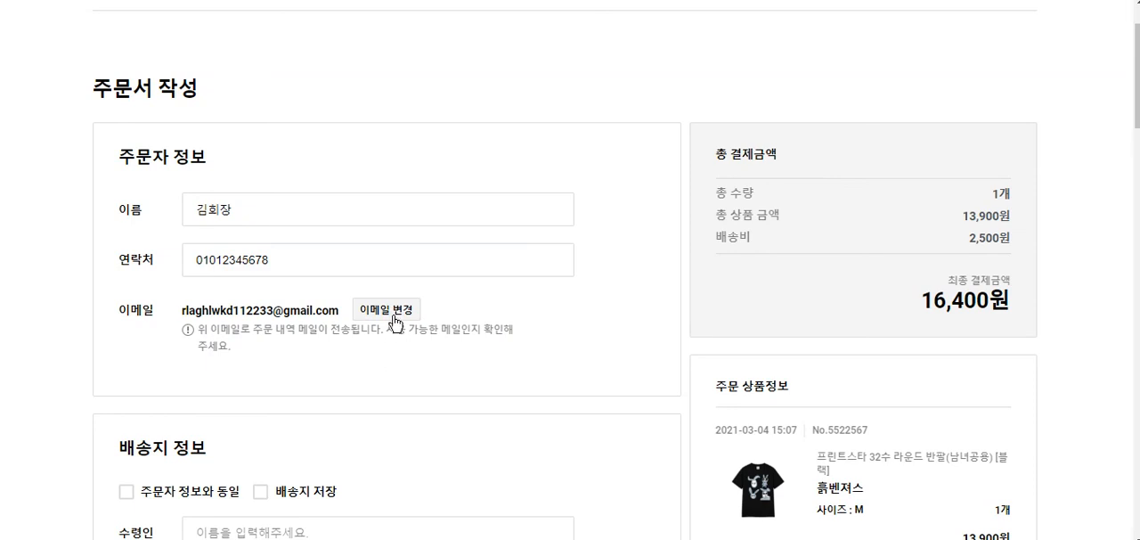
click(392, 316)
click(526, 318)
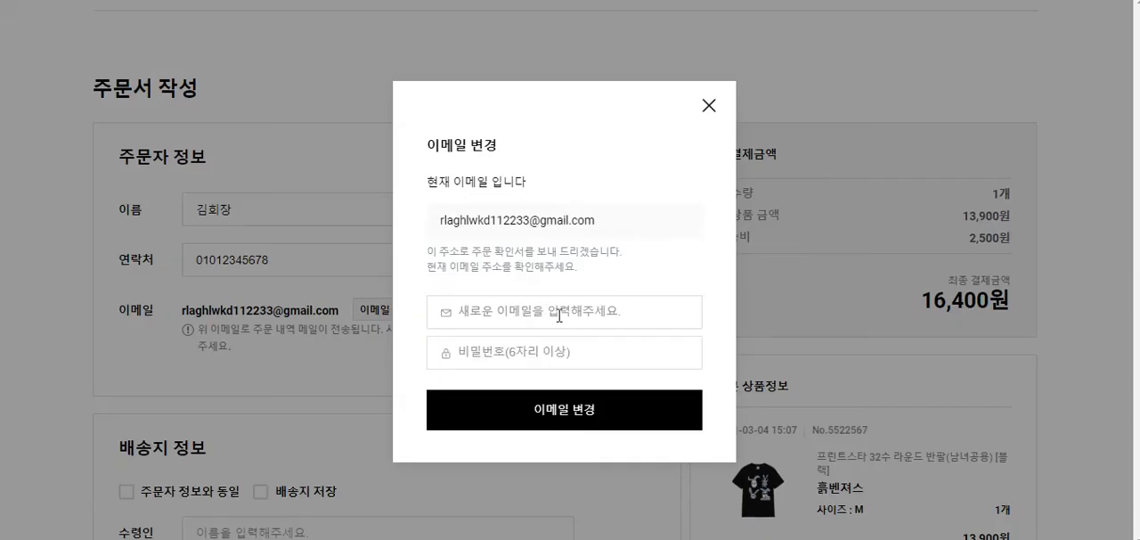
click(626, 250)
click(710, 104)
- Examine the 배송지 정보 fields for recipient, contact numbers, delivery address and delivery memo
scroll(686, 113, down, 3)
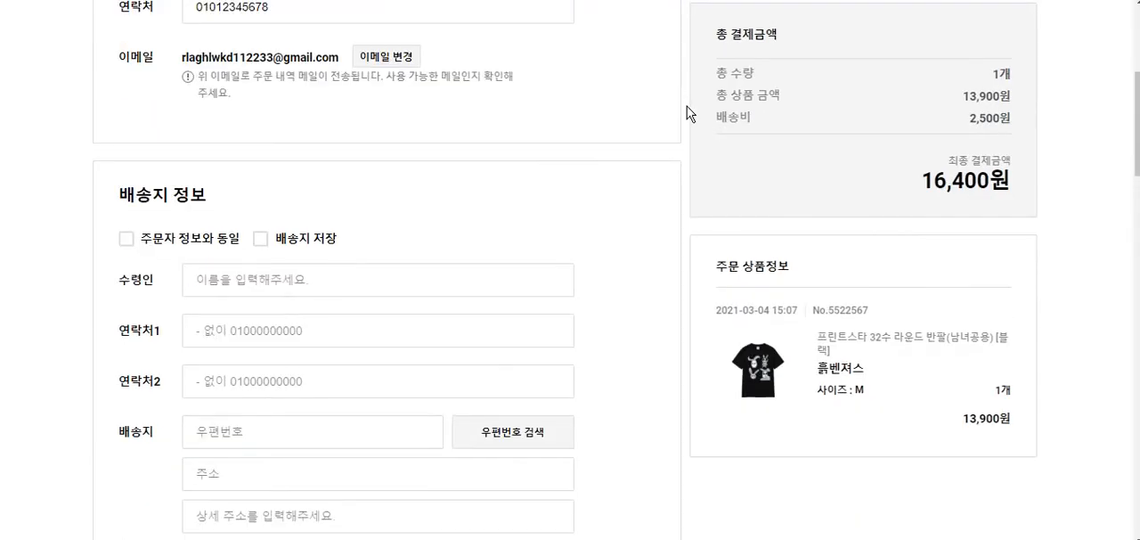
scroll(682, 156, up, 2)
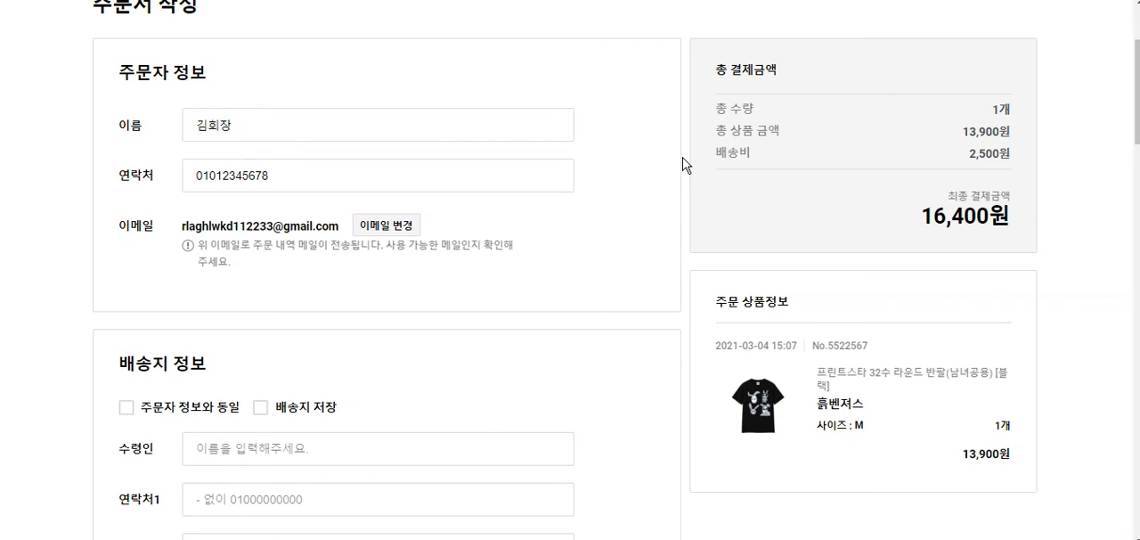
scroll(682, 164, down, 2)
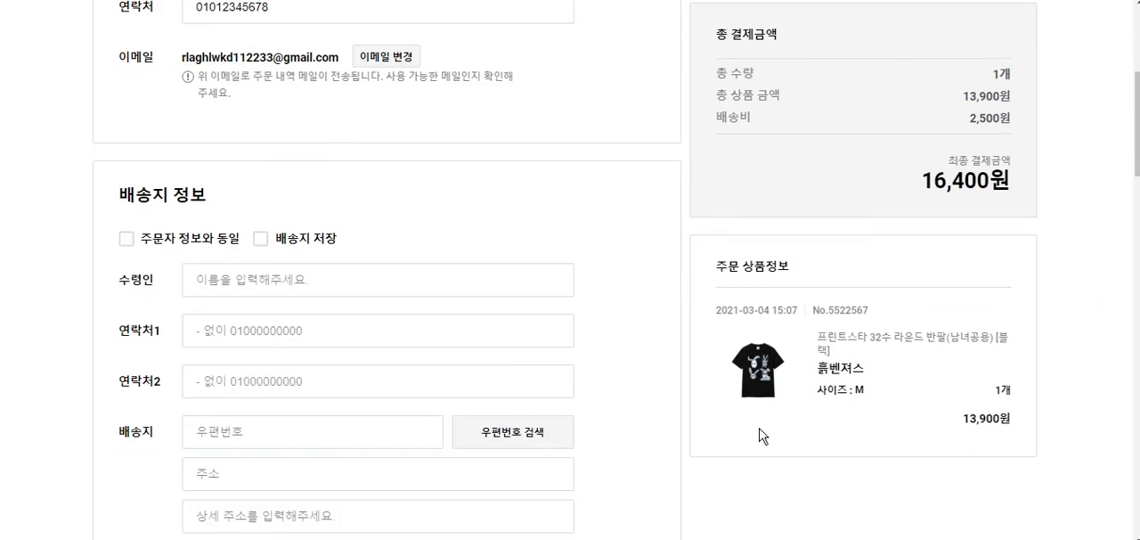
scroll(276, 294, down, 1)
click(270, 234)
click(276, 296)
click(272, 334)
click(657, 296)
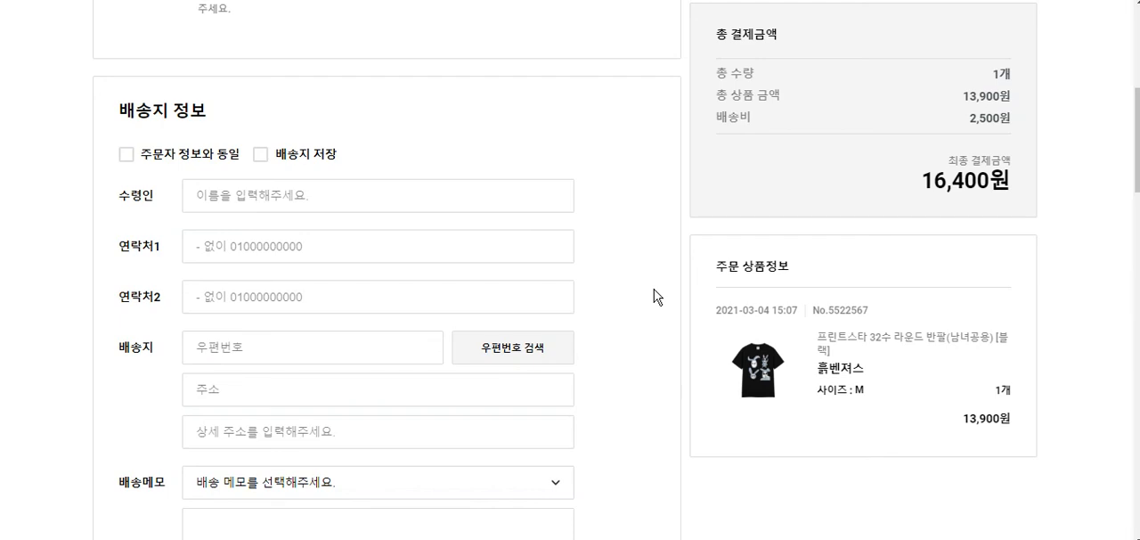
click(461, 208)
click(621, 230)
- Review the delivery method, coupon and point options, and the available payment methods
scroll(621, 230, down, 5)
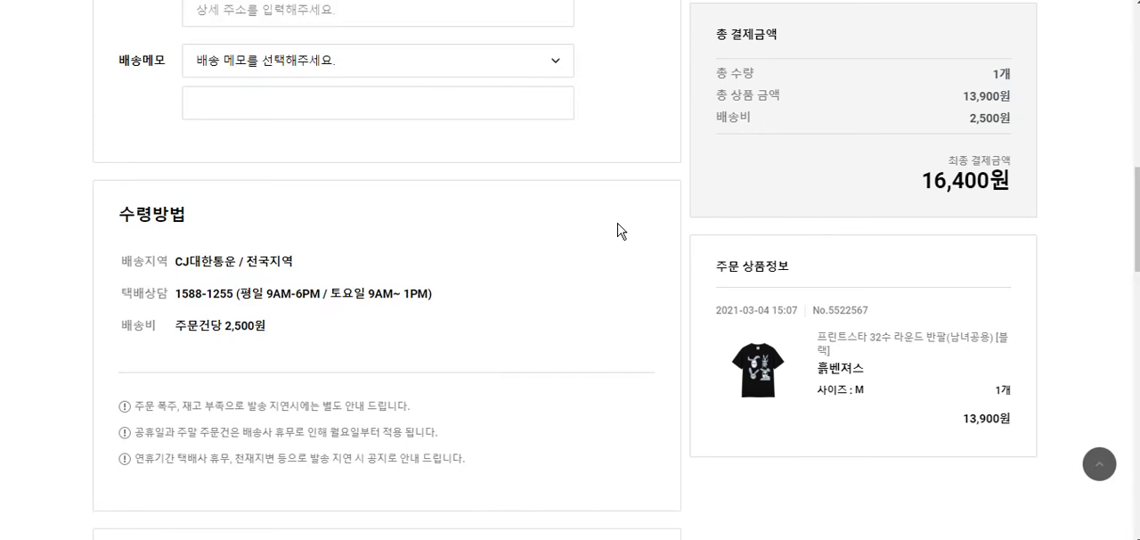
scroll(621, 230, down, 5)
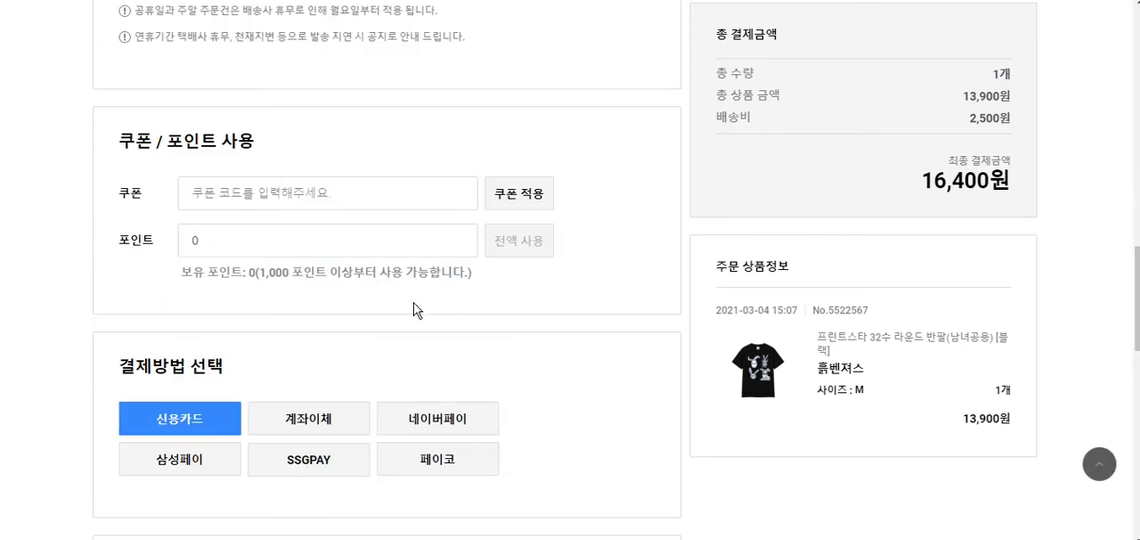
drag(138, 356, 293, 369)
click(240, 384)
- Accept all order consents with the 아래 내용 확인 및 모두 동의 option
scroll(657, 418, up, 12)
scroll(657, 417, down, 15)
scroll(657, 414, up, 3)
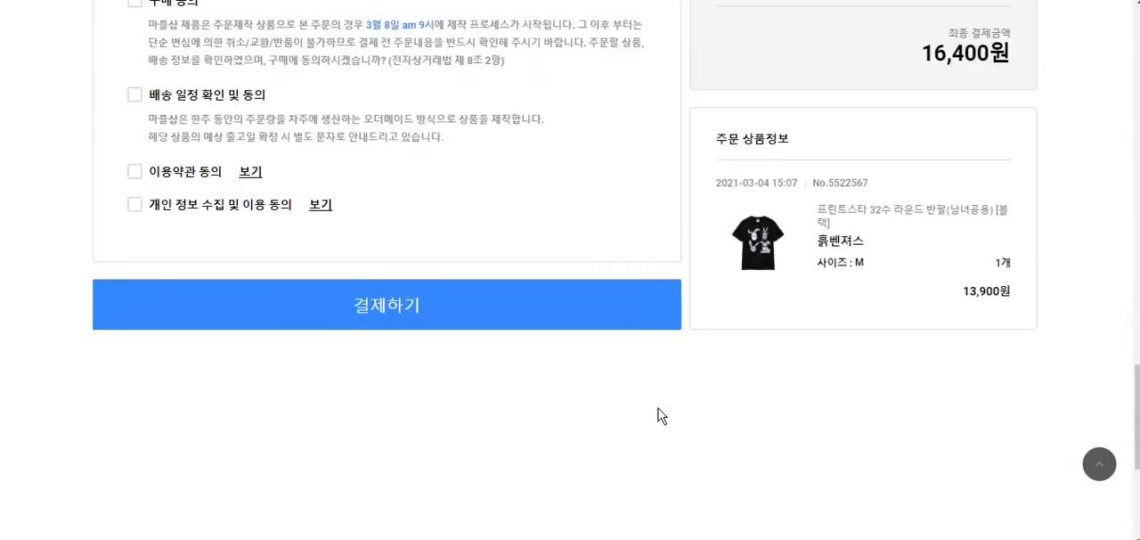
scroll(662, 415, up, 2)
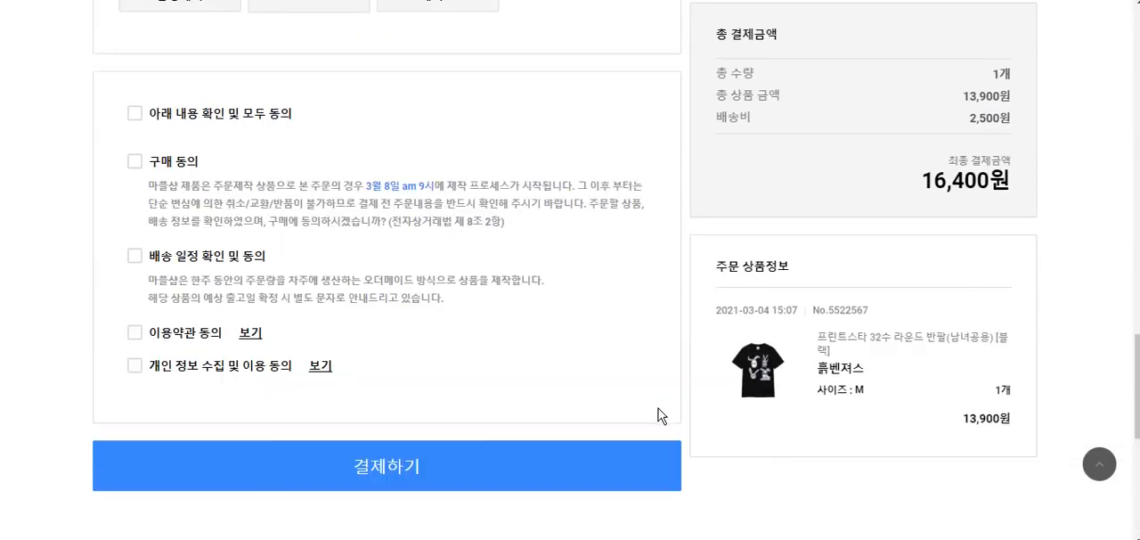
click(133, 117)
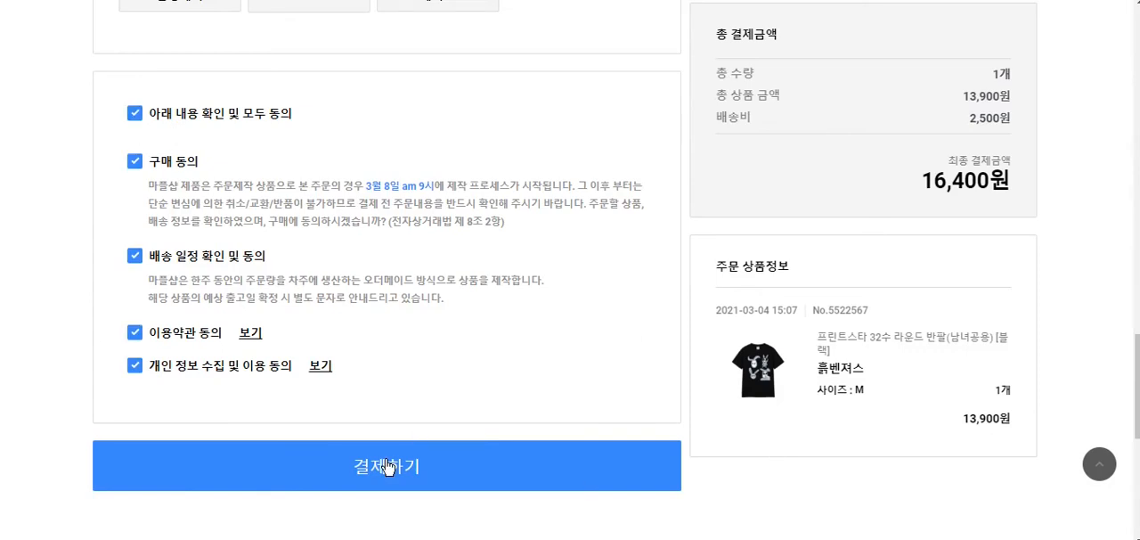
- Review the order form from the payment section back up to the orderer information
scroll(689, 457, up, 2)
scroll(689, 457, down, 2)
scroll(689, 457, up, 7)
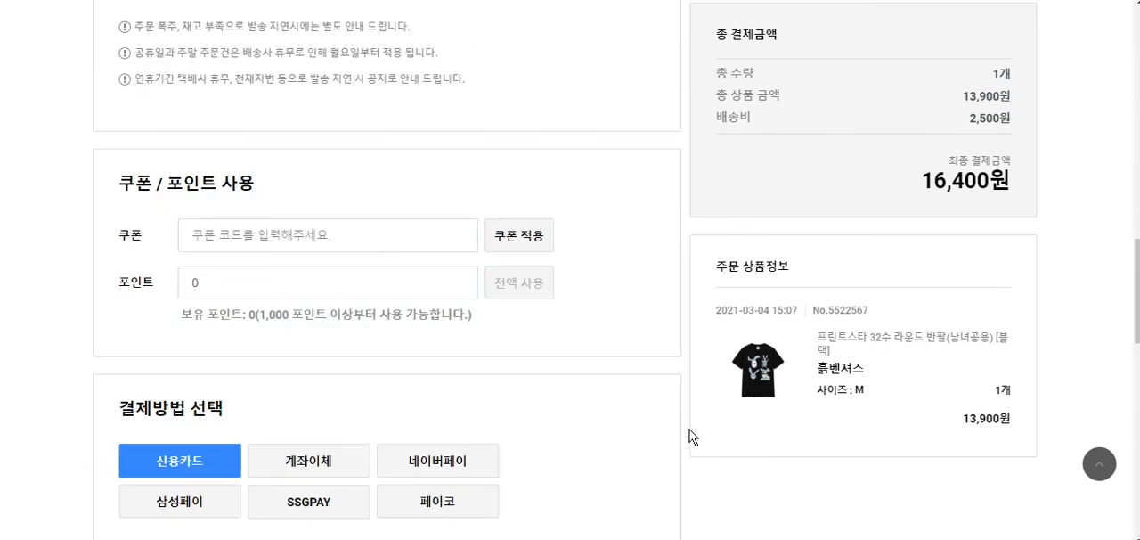
scroll(688, 433, up, 4)
scroll(688, 433, up, 10)
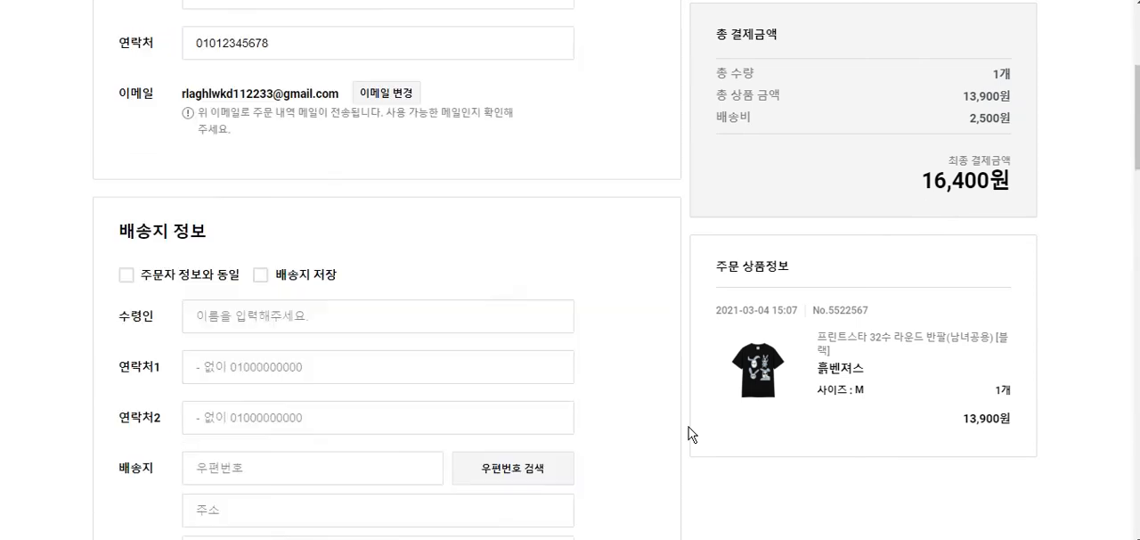
scroll(688, 433, up, 4)
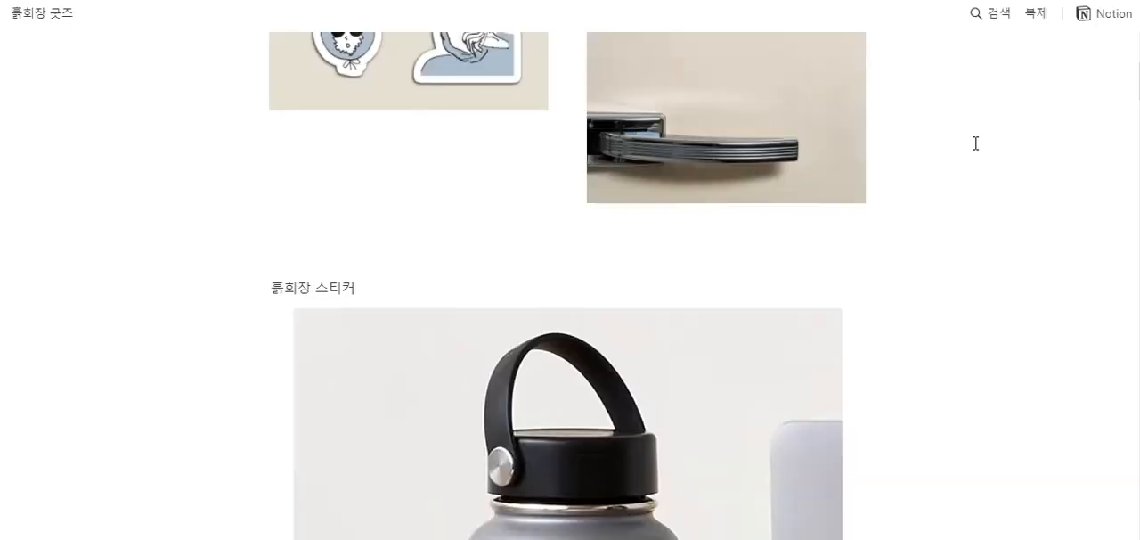
scroll(973, 145, up, 6)
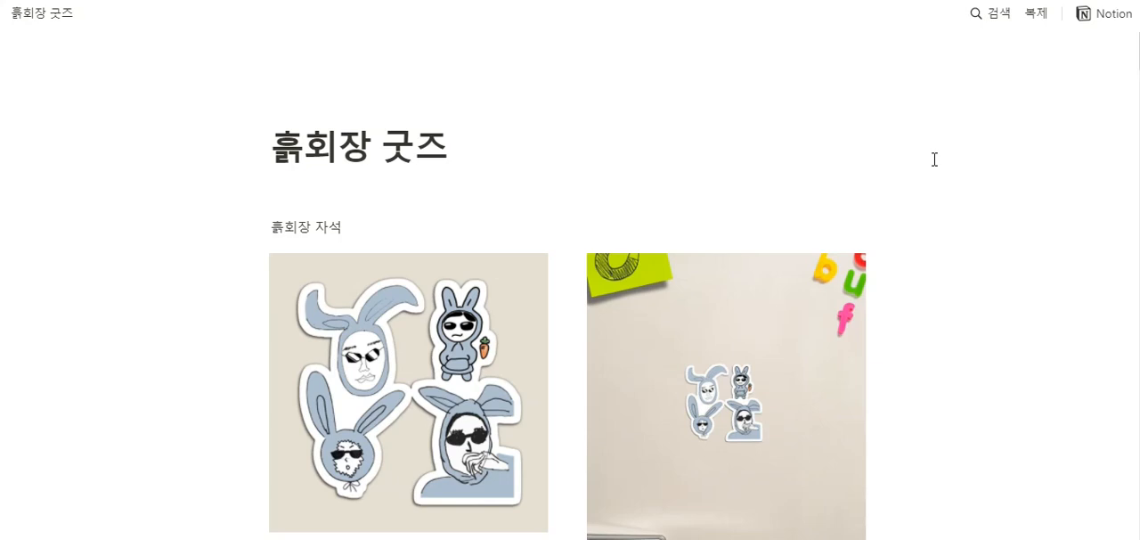
- Switch to the 흙회장 굿즈 page in Notion and examine the magnet, sticker and notebook mockups
scroll(934, 160, down, 1)
scroll(934, 159, down, 1)
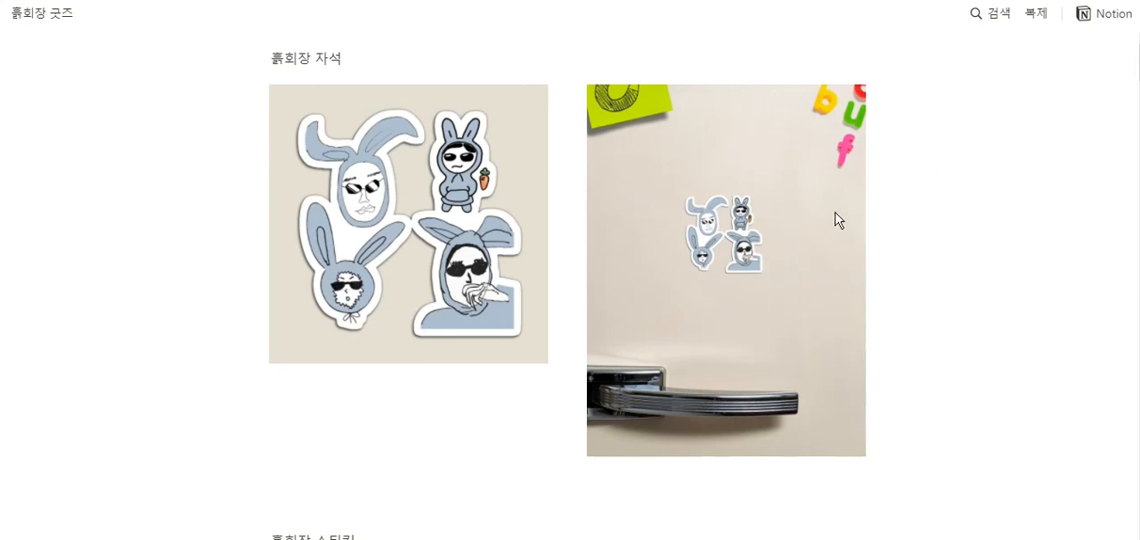
scroll(914, 207, down, 1)
scroll(914, 207, down, 1)
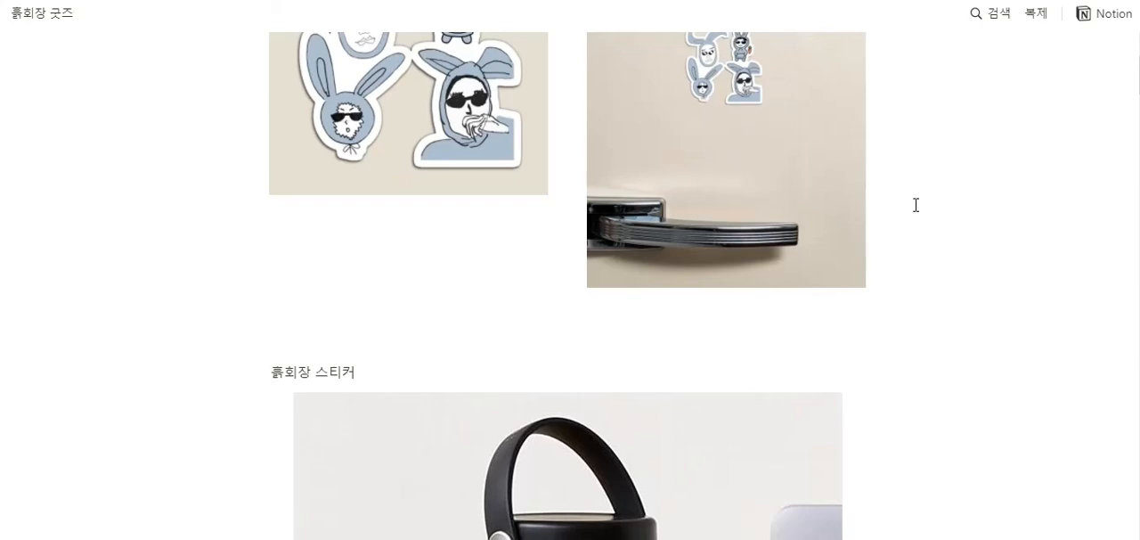
scroll(929, 267, up, 4)
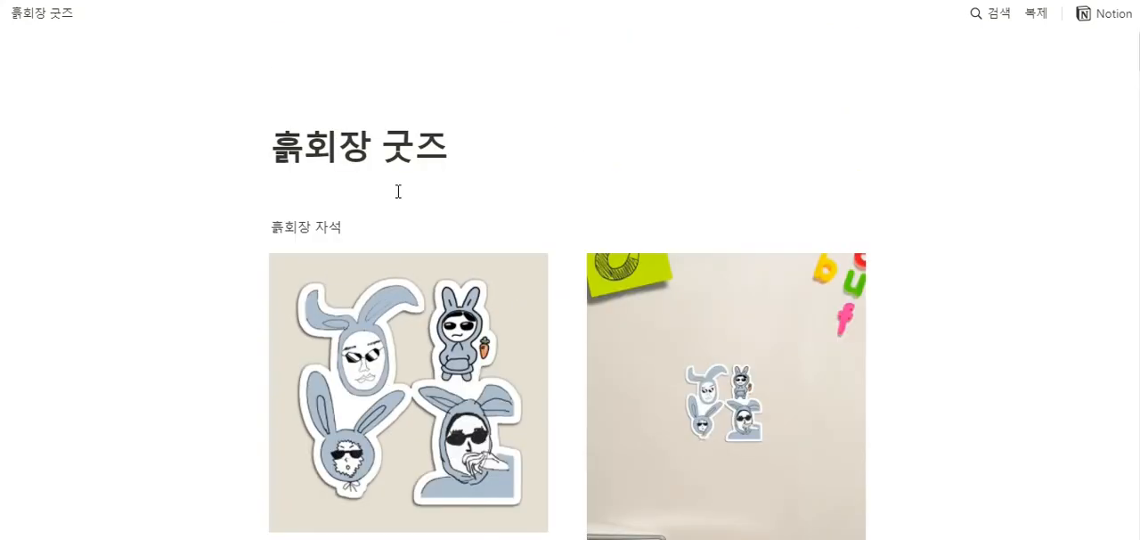
scroll(428, 233, down, 1)
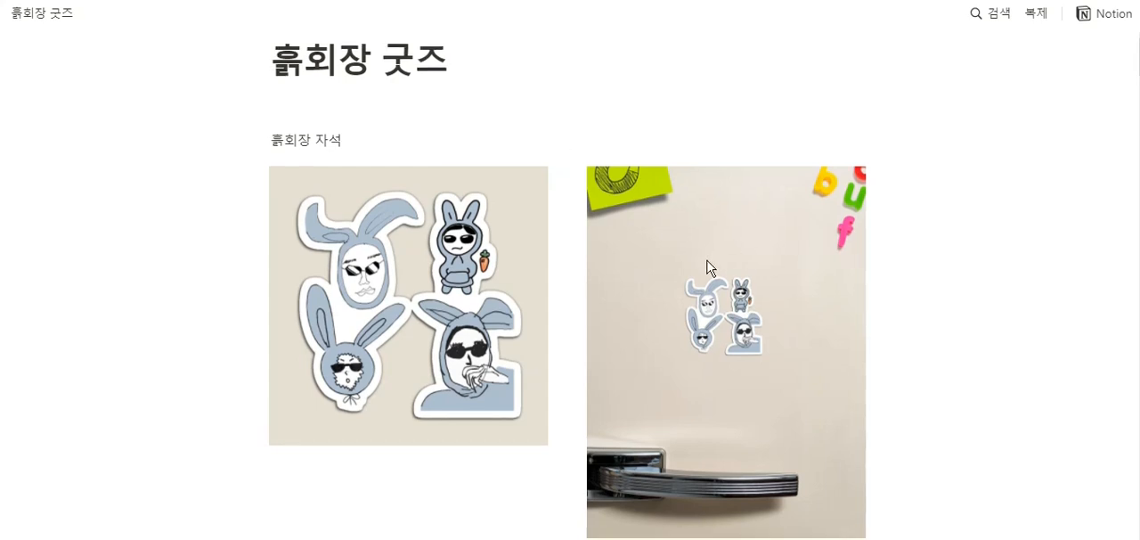
scroll(706, 265, down, 10)
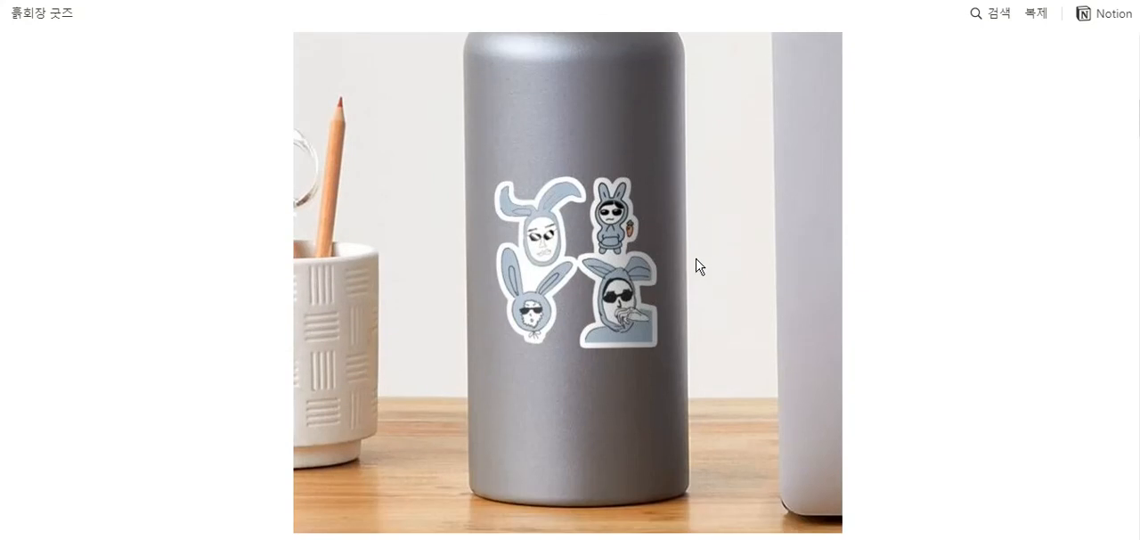
scroll(697, 262, down, 12)
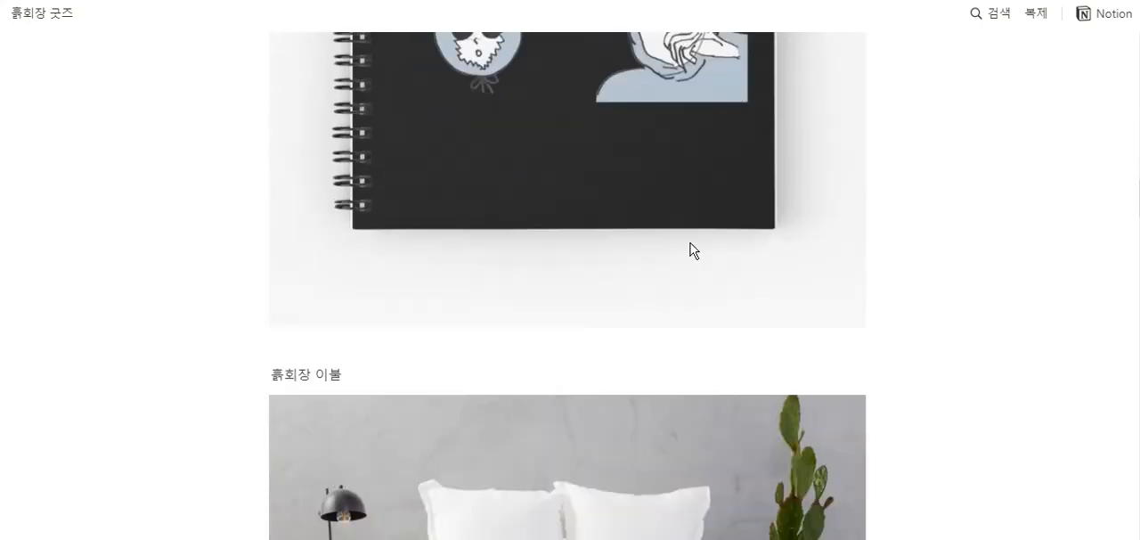
- Look through the goods page from the magnets to the 흙회장 이불 mockup and examine the repeated rabbit-hood pattern on the blanket
scroll(694, 252, down, 4)
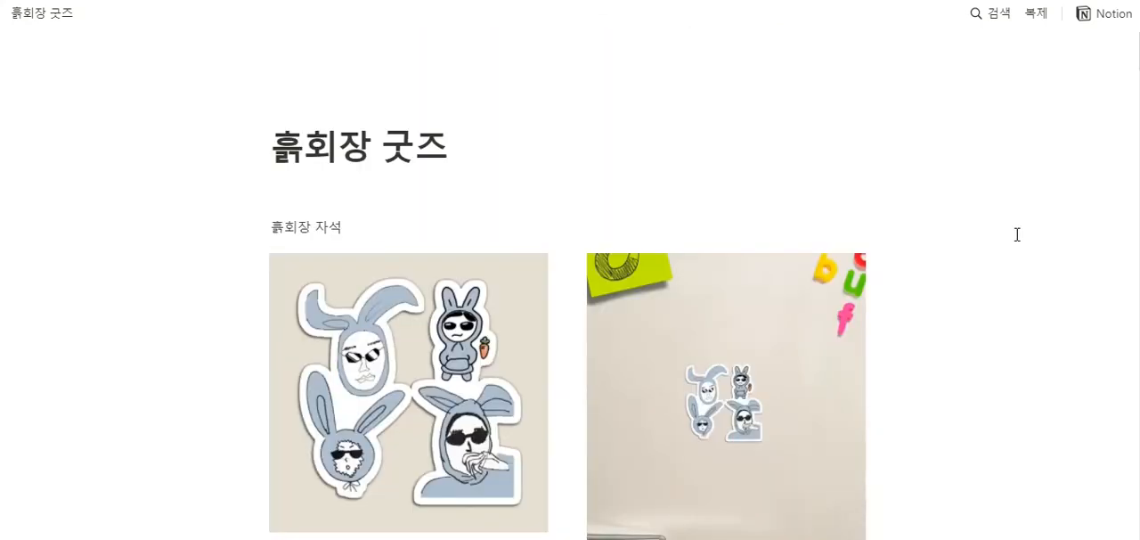
scroll(754, 299, down, 5)
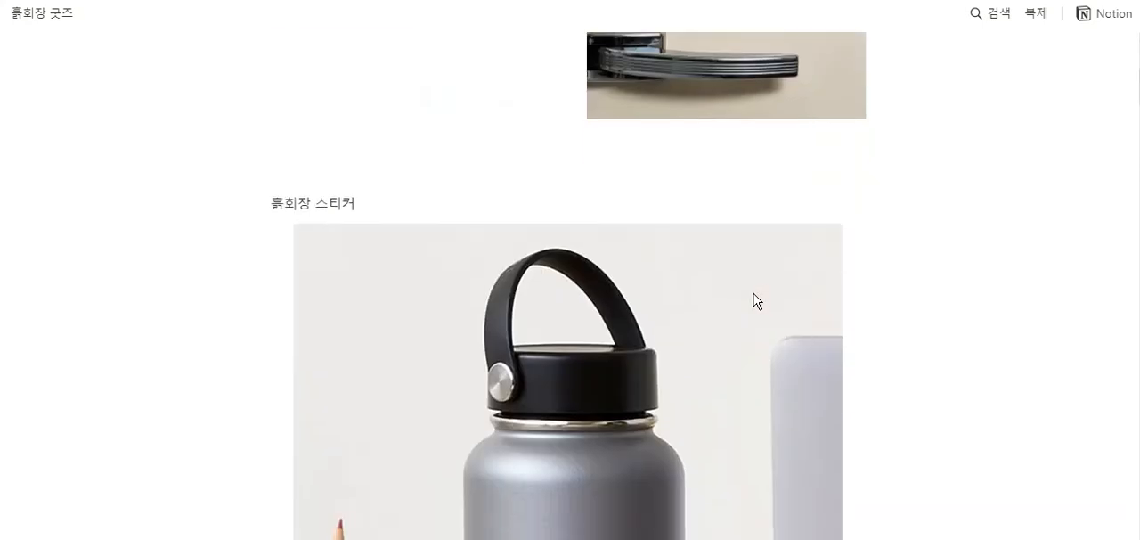
scroll(754, 299, down, 8)
scroll(737, 302, down, 10)
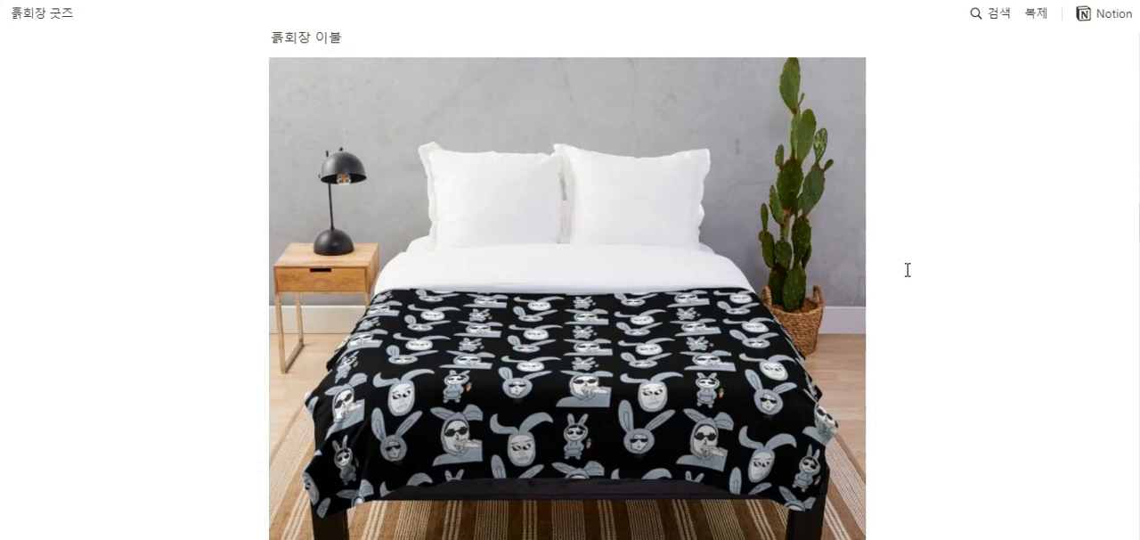
scroll(885, 308, down, 1)
scroll(886, 308, up, 1)
scroll(389, 268, down, 2)
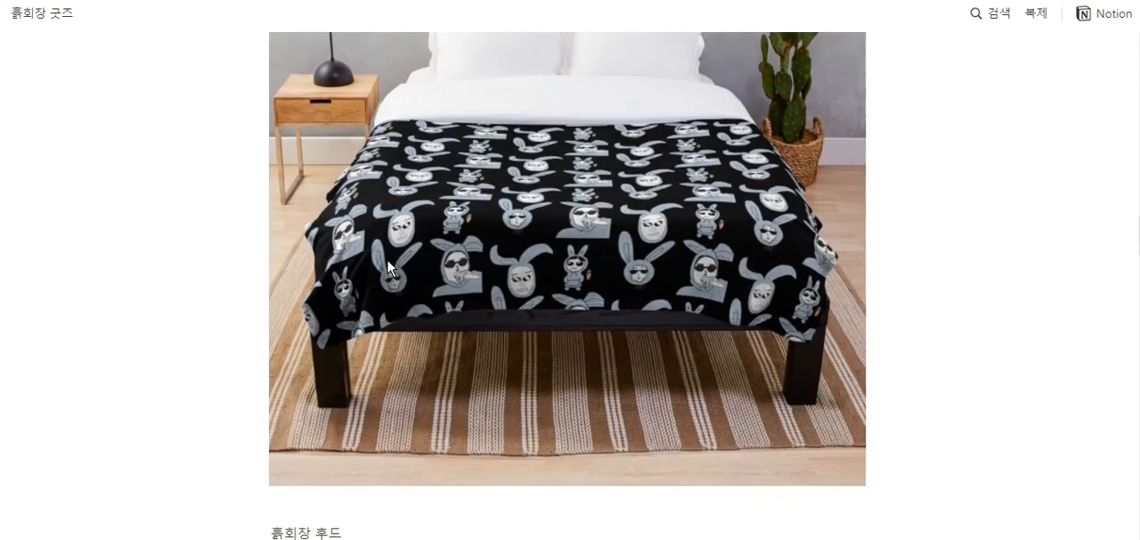
scroll(601, 321, up, 1)
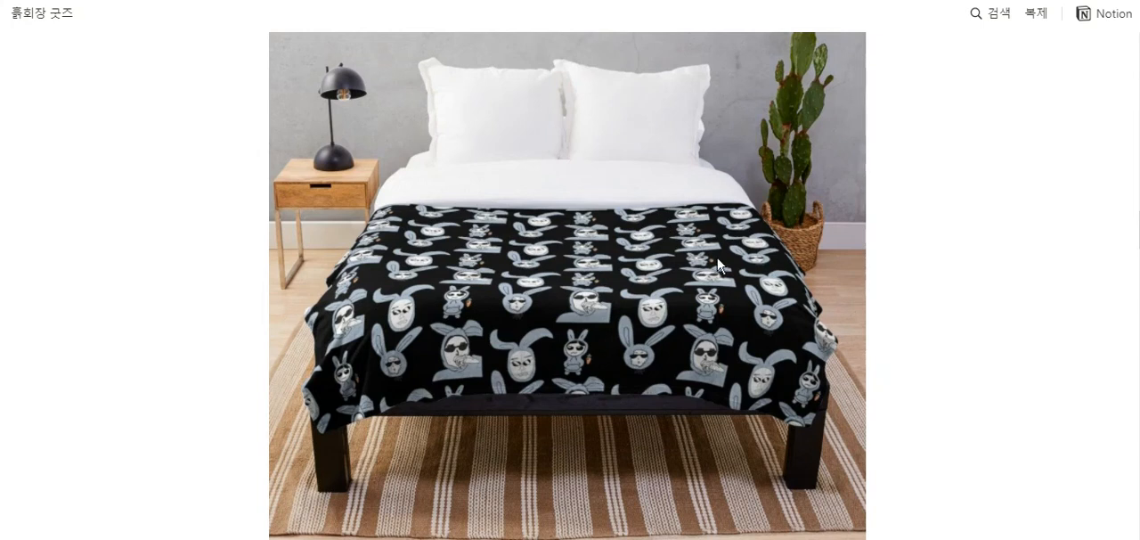
scroll(764, 261, down, 1)
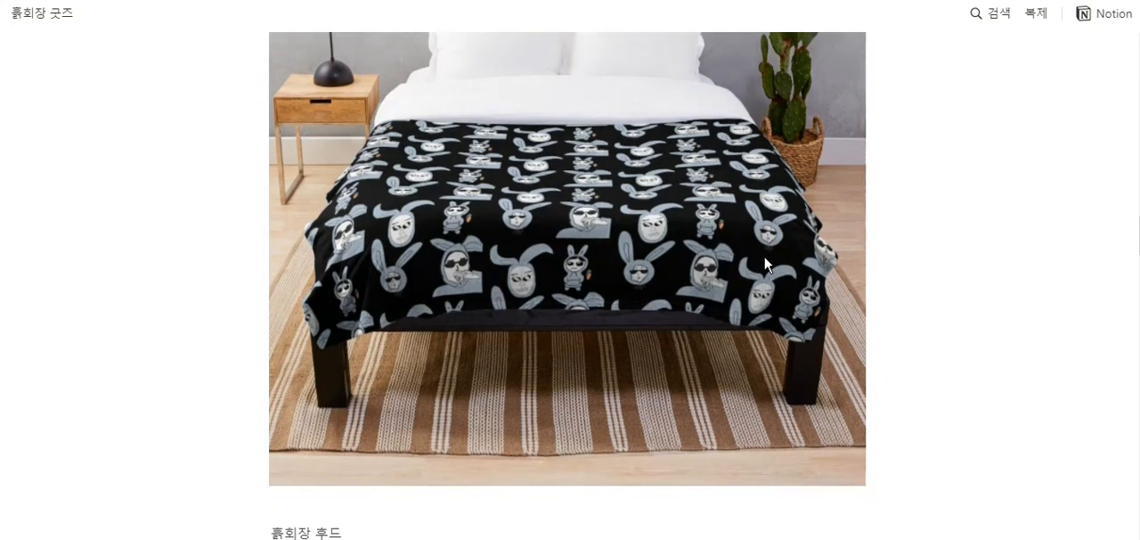
scroll(765, 264, up, 1)
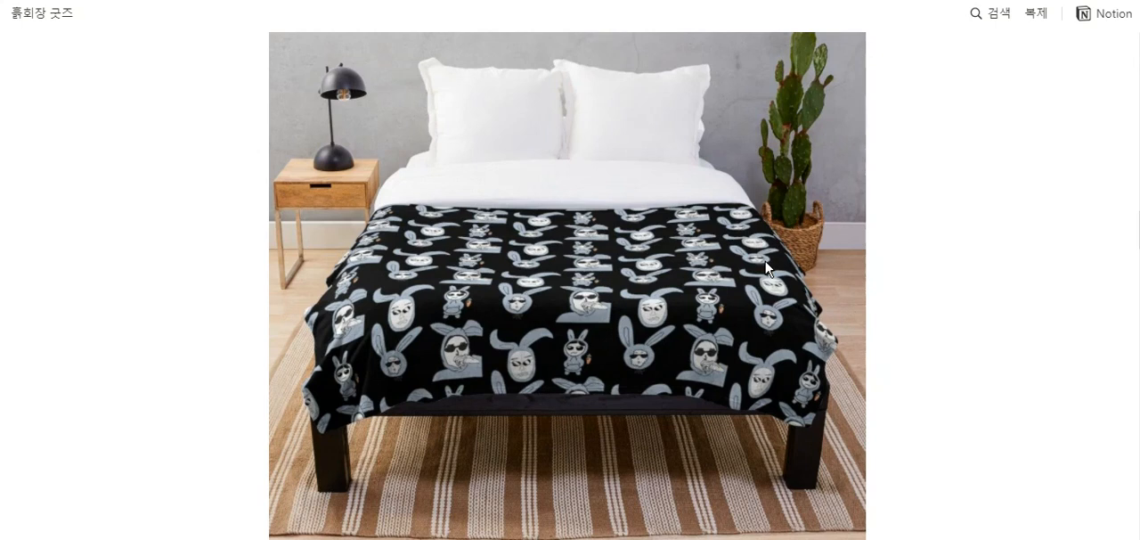
- Examine the hoodie, tote bag, mug, shower curtain and art board mockups, and return to the 흙회장 후드 mockup
scroll(914, 233, down, 6)
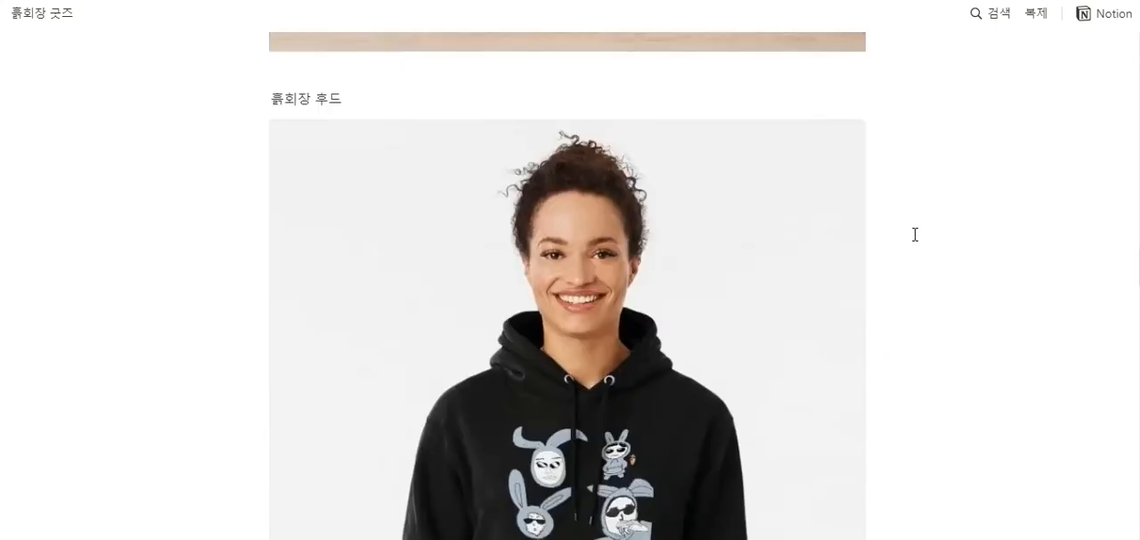
scroll(918, 230, down, 4)
scroll(920, 229, down, 1)
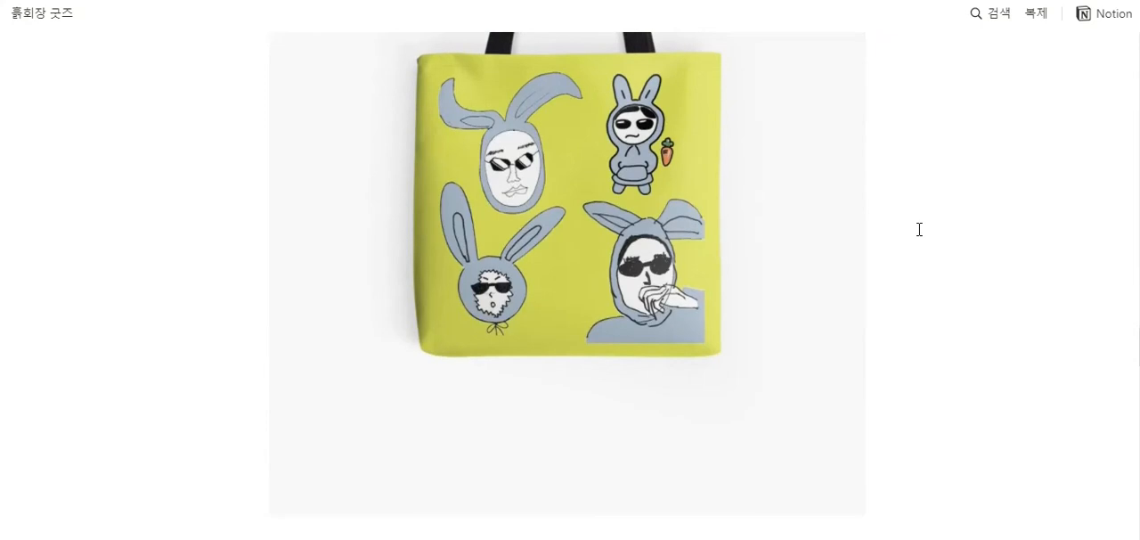
scroll(585, 211, down, 10)
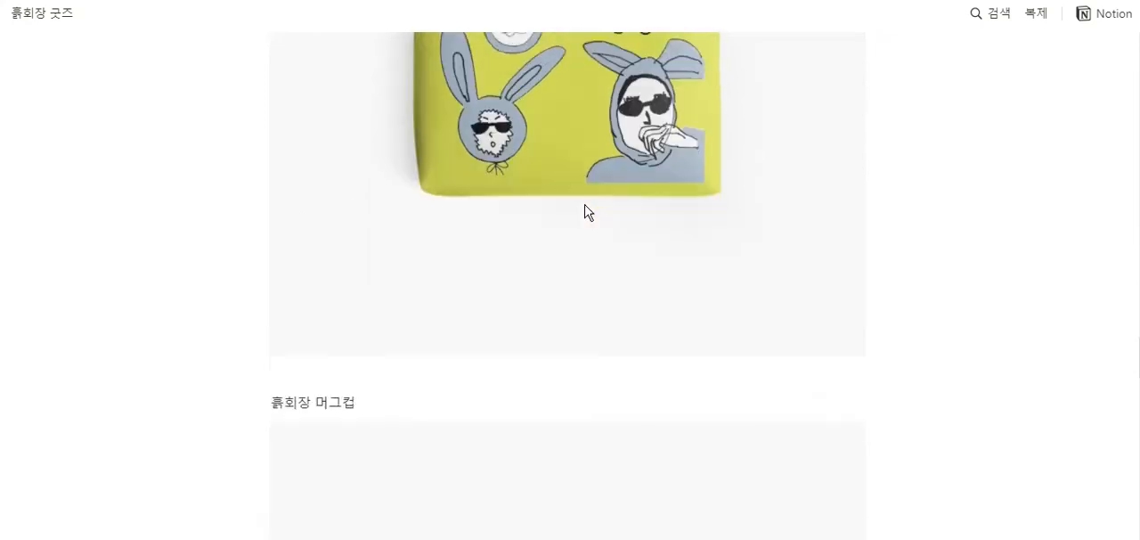
scroll(586, 211, down, 2)
scroll(634, 238, up, 2)
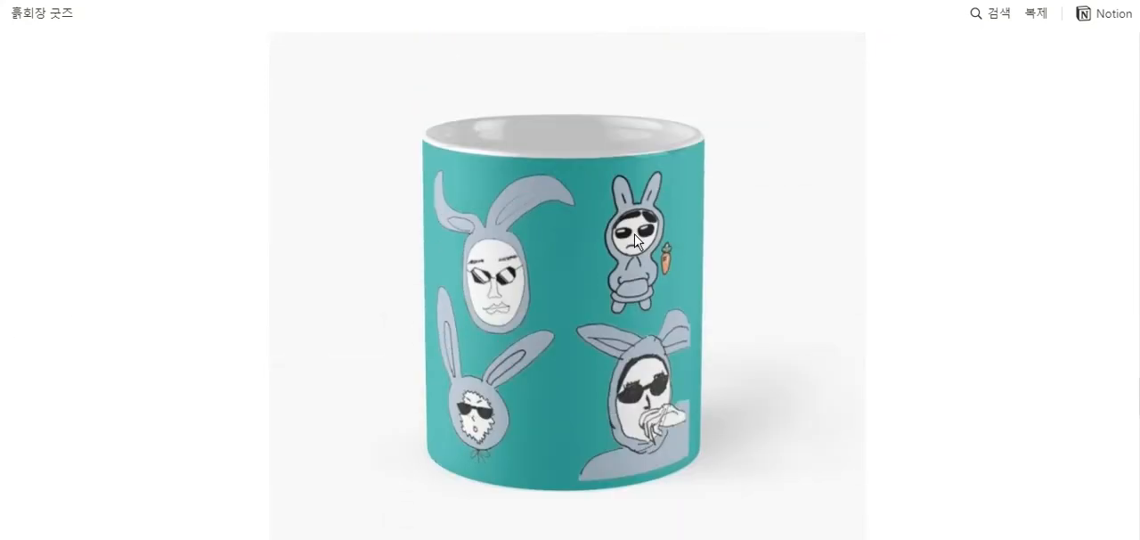
scroll(618, 258, down, 12)
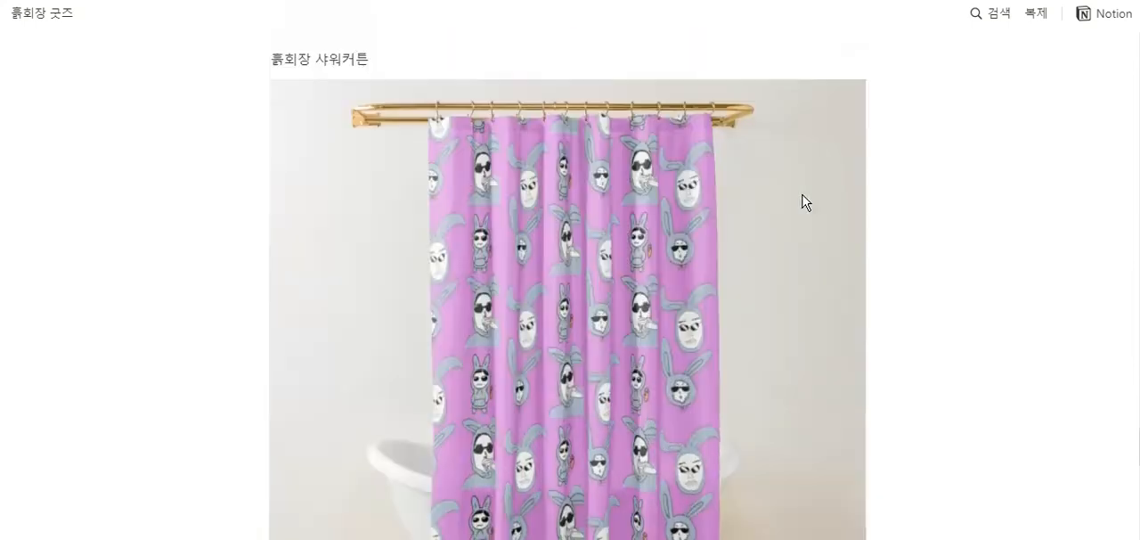
scroll(860, 211, down, 5)
scroll(858, 215, up, 8)
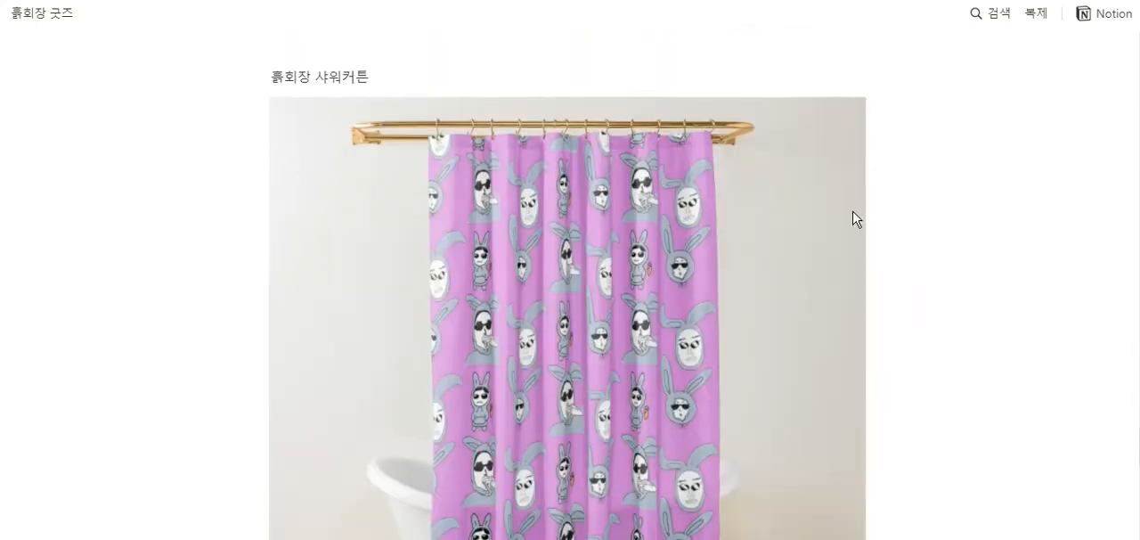
scroll(697, 273, down, 10)
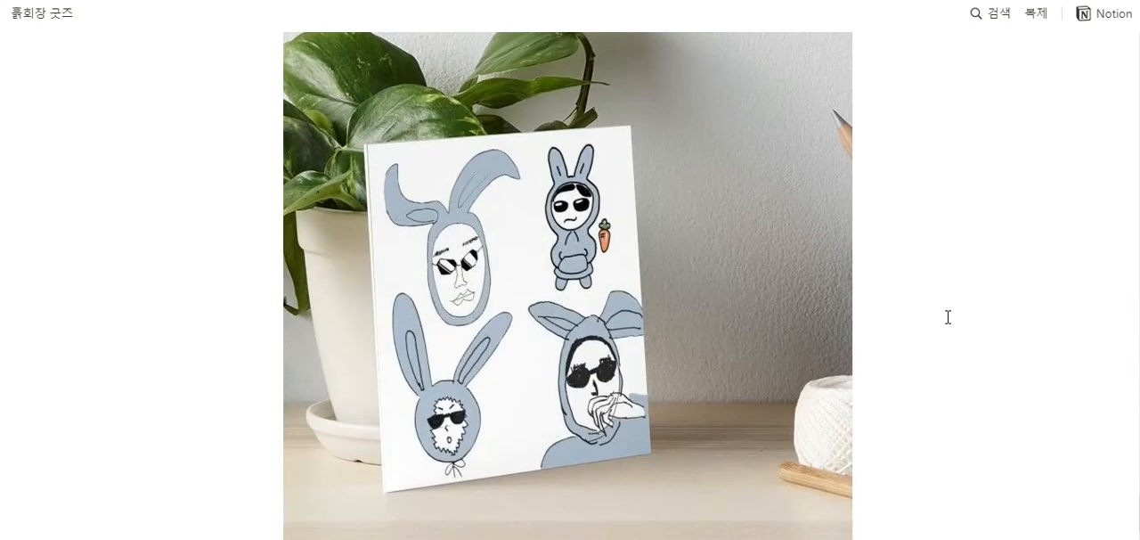
scroll(1068, 388, up, 20)
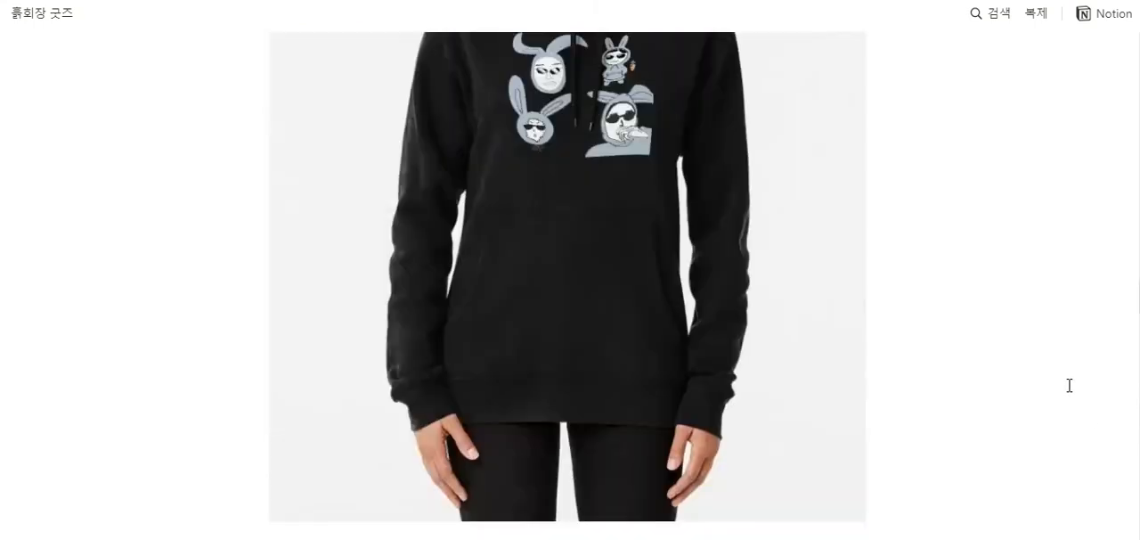
scroll(1026, 370, up, 3)
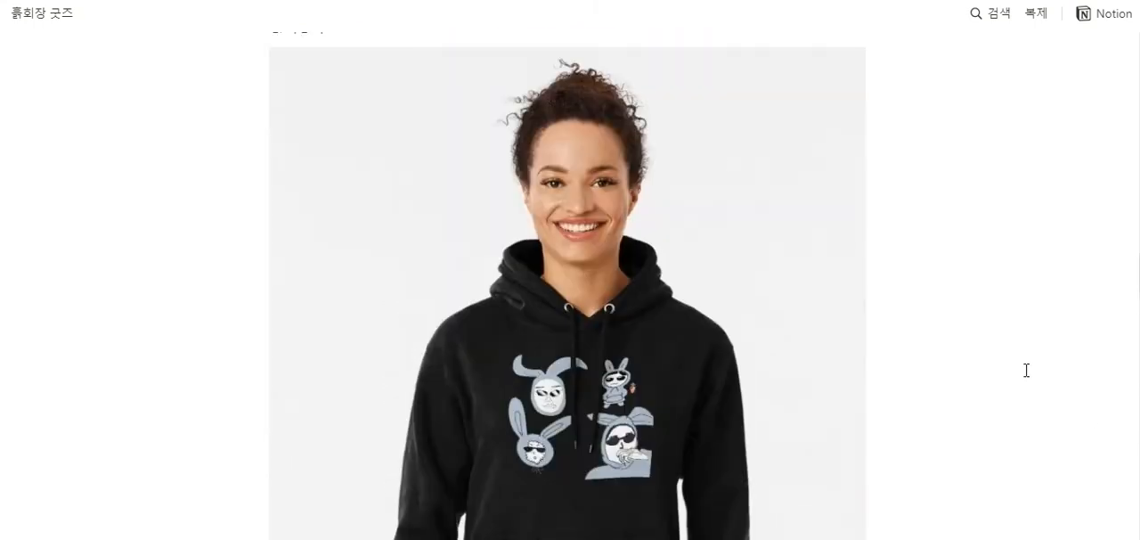